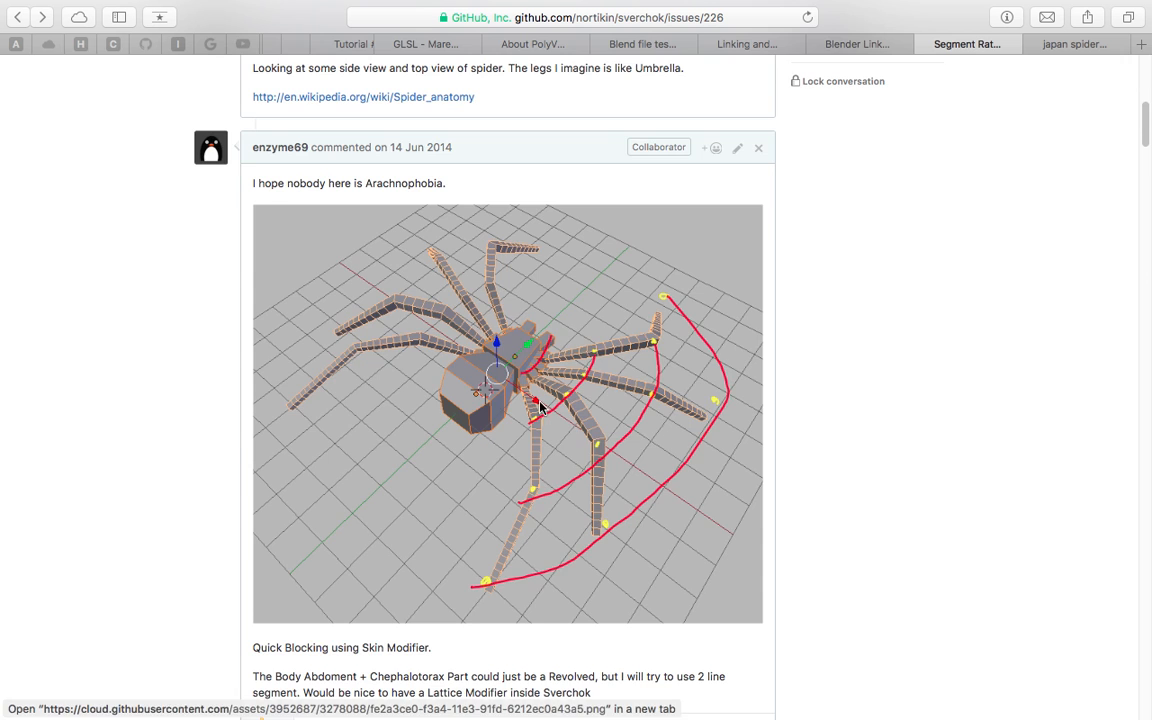
- Examine the spider blocking image with red leg guide curves in the Segment Ratio #226 issue
{"action": "double_click", "coordinate": [487, 231]}
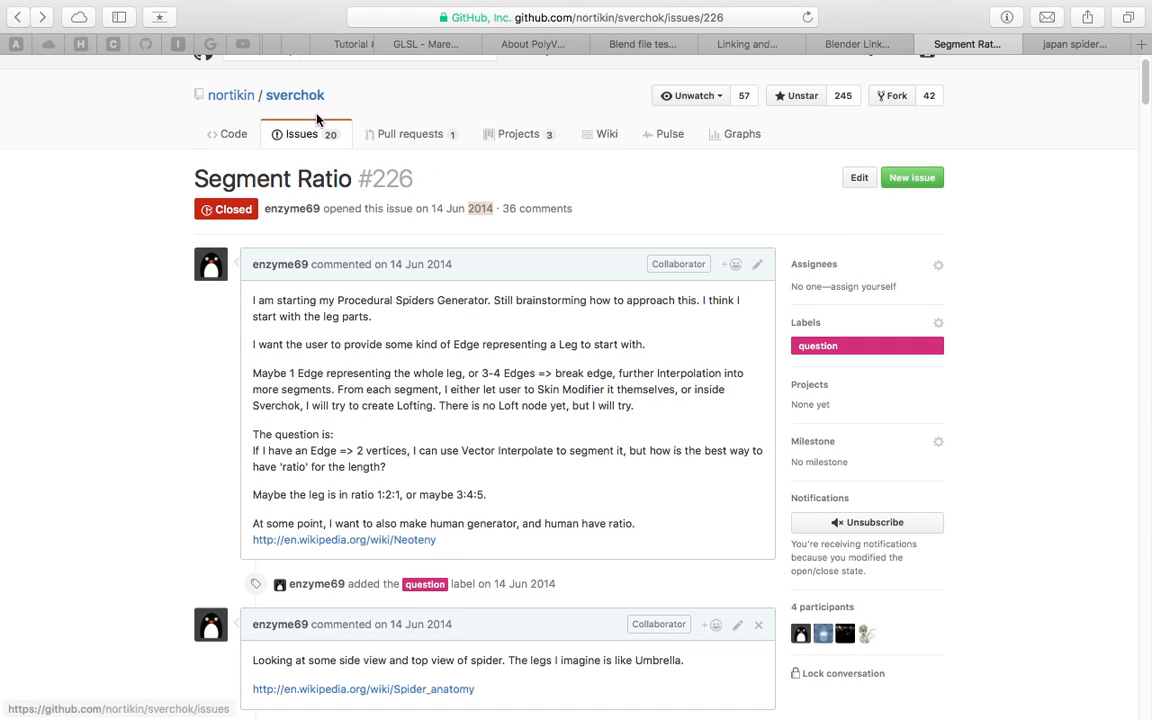
{"action": "scroll", "coordinate": [430, 287], "scroll_direction": "down", "scroll_amount": 5}
{"action": "scroll", "coordinate": [430, 287], "scroll_direction": "down", "scroll_amount": 7}
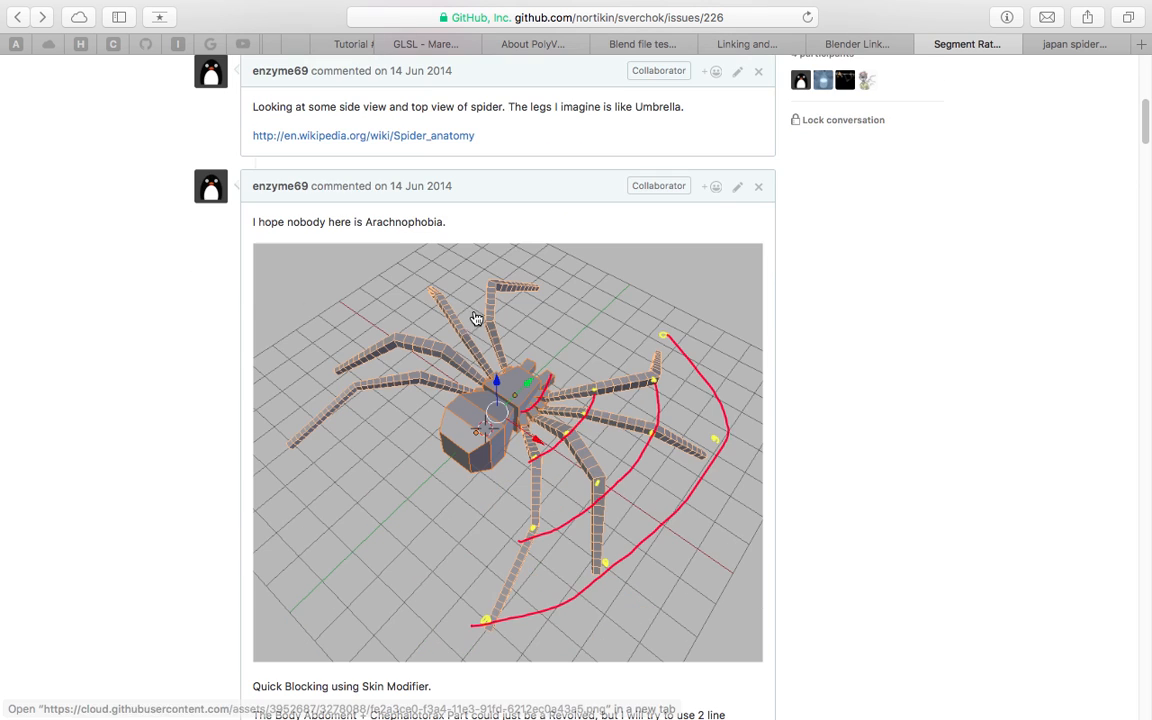
{"action": "scroll", "coordinate": [583, 383], "scroll_direction": "down", "scroll_amount": 4}
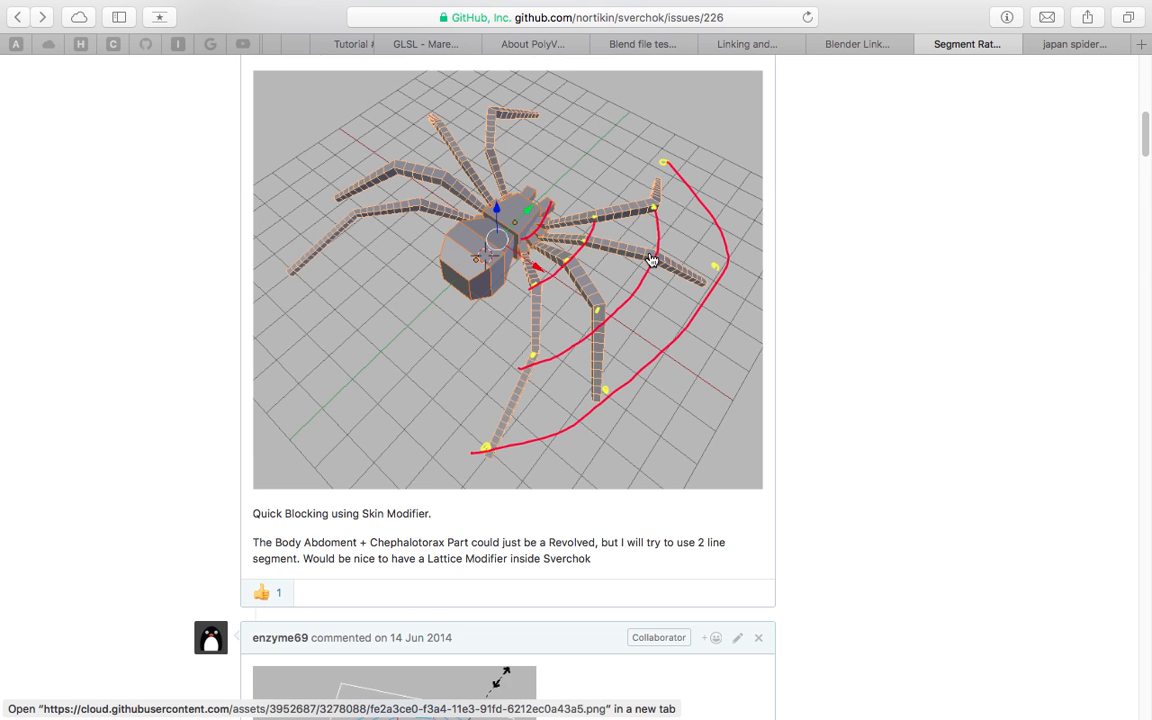
{"action": "scroll", "coordinate": [748, 295], "scroll_direction": "down", "scroll_amount": 1}
{"action": "scroll", "coordinate": [748, 295], "scroll_direction": "down", "scroll_amount": 8}
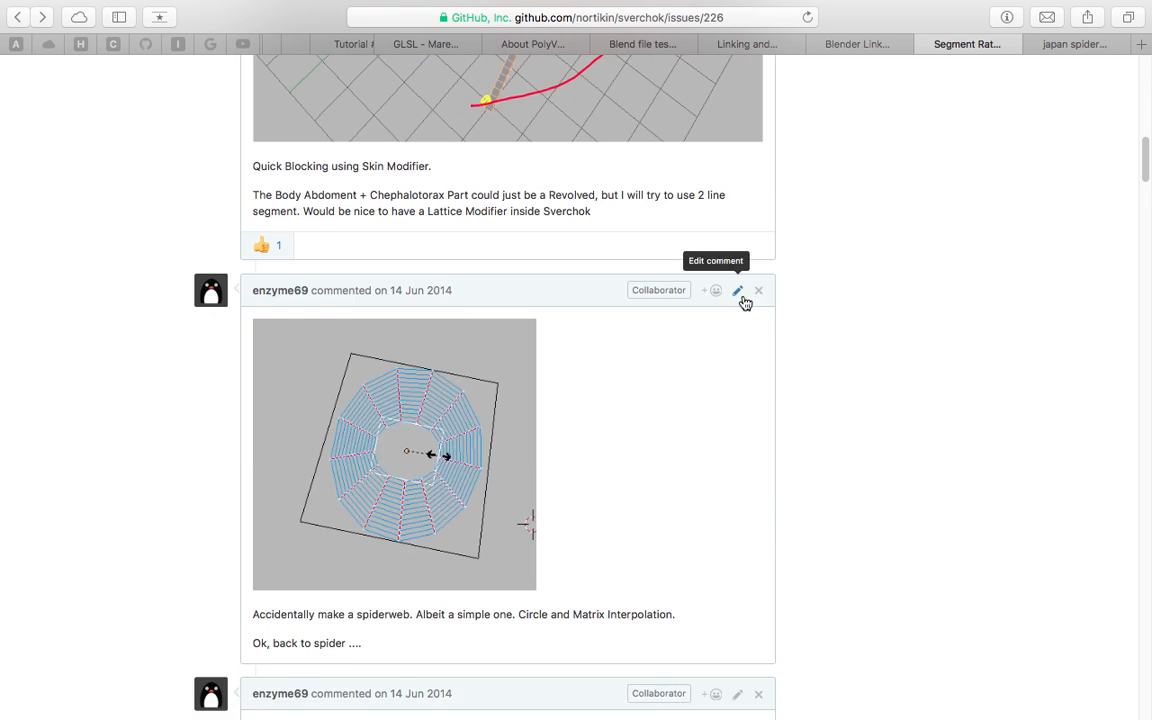
{"action": "scroll", "coordinate": [744, 298], "scroll_direction": "up", "scroll_amount": 12}
{"action": "scroll", "coordinate": [748, 313], "scroll_direction": "down", "scroll_amount": 2}
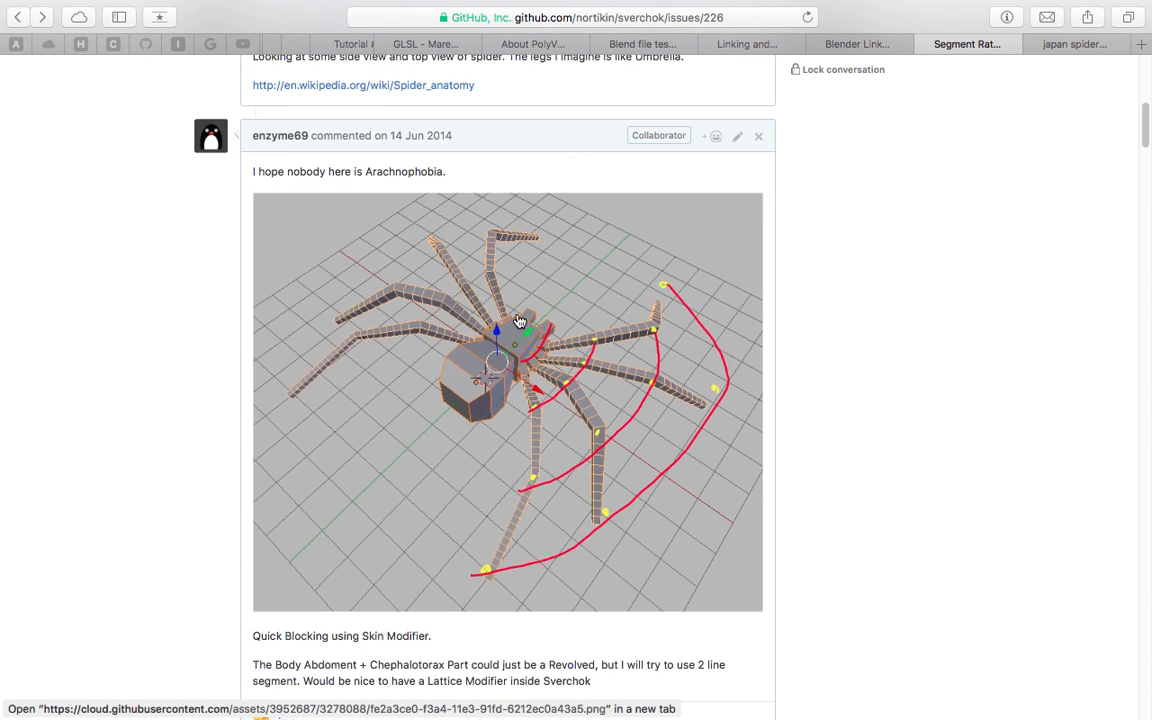
{"action": "scroll", "coordinate": [640, 392], "scroll_direction": "up", "scroll_amount": 3}
{"action": "scroll", "coordinate": [622, 363], "scroll_direction": "down", "scroll_amount": 3}
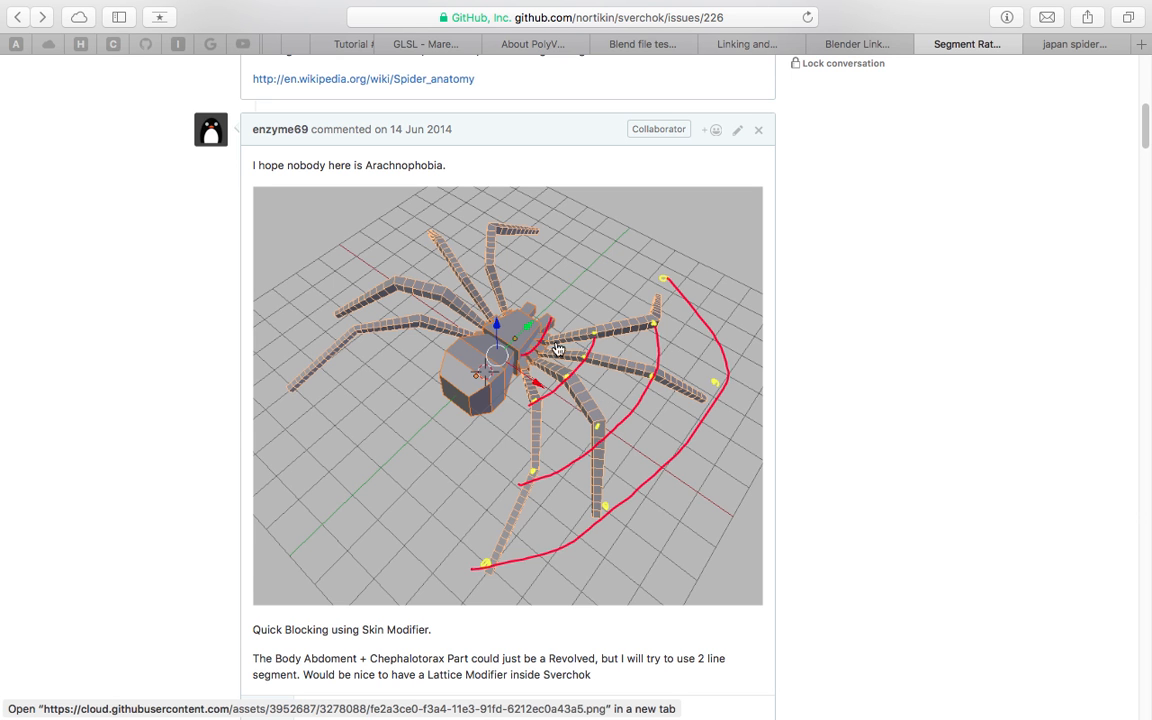
{"action": "scroll", "coordinate": [655, 420], "scroll_direction": "down", "scroll_amount": 1}
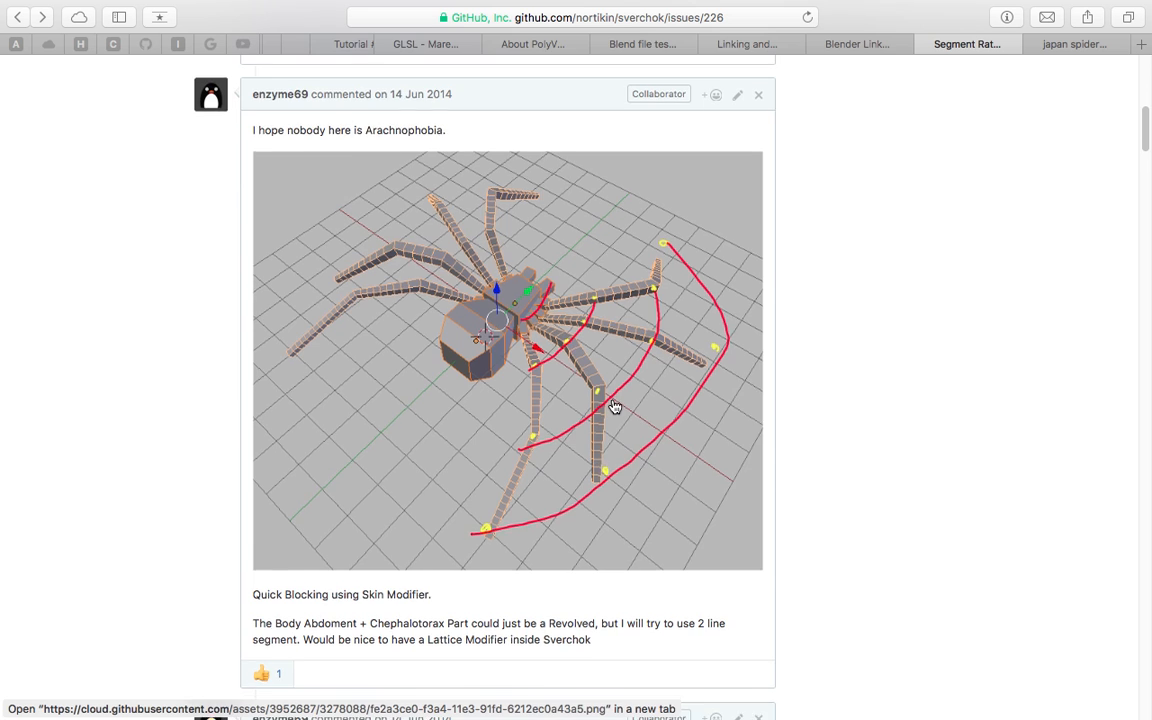
- Read through the spiderweb, leg ratio and animated spider comments of the Segment Ratio issue, and return to its beginning
{"action": "scroll", "coordinate": [612, 404], "scroll_direction": "down", "scroll_amount": 8}
{"action": "scroll", "coordinate": [586, 419], "scroll_direction": "down", "scroll_amount": 4}
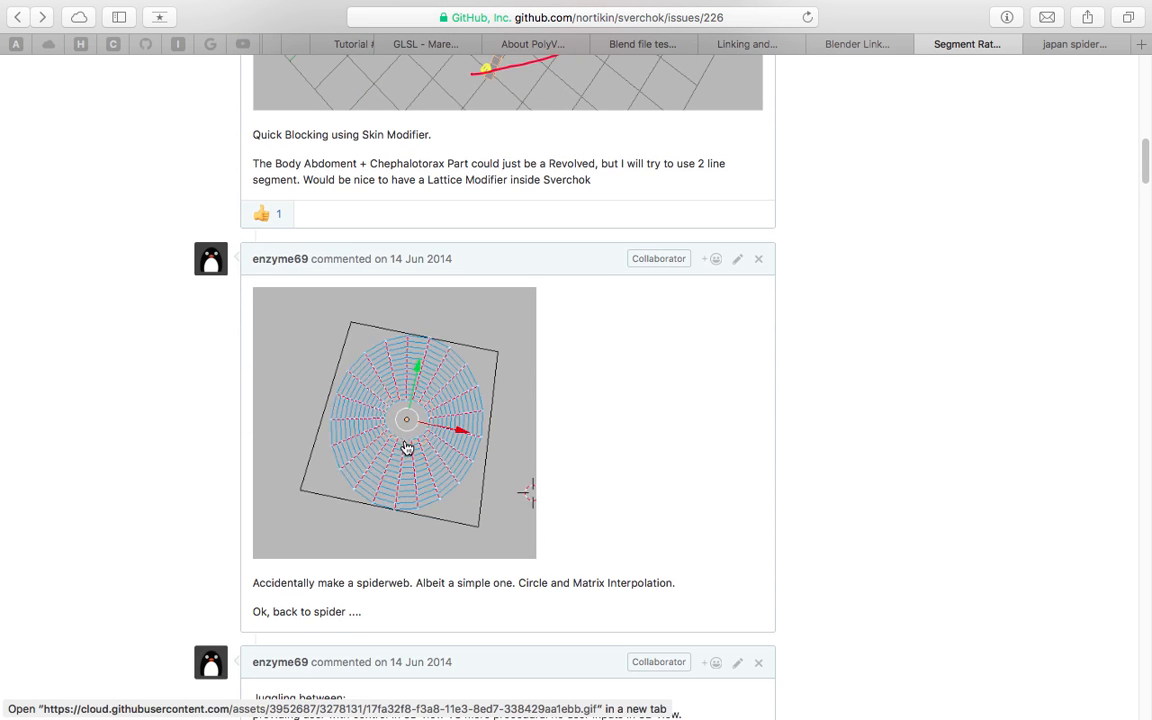
{"action": "scroll", "coordinate": [437, 442], "scroll_direction": "down", "scroll_amount": 14}
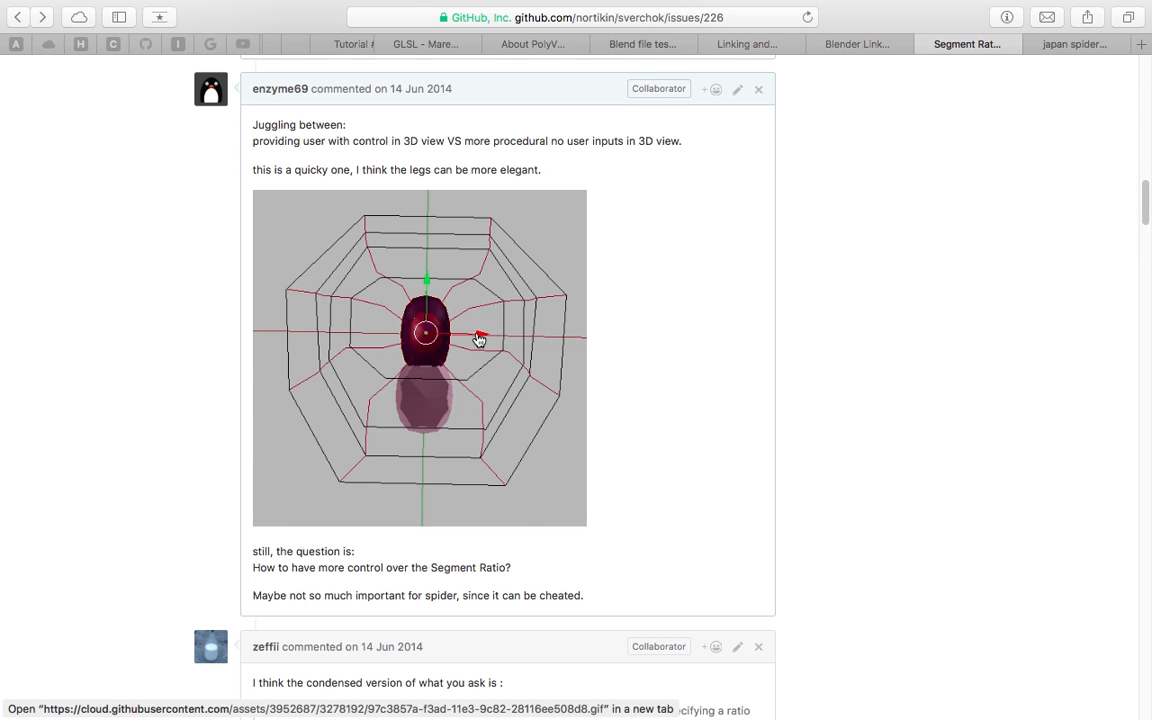
{"action": "scroll", "coordinate": [433, 370], "scroll_direction": "down", "scroll_amount": 3}
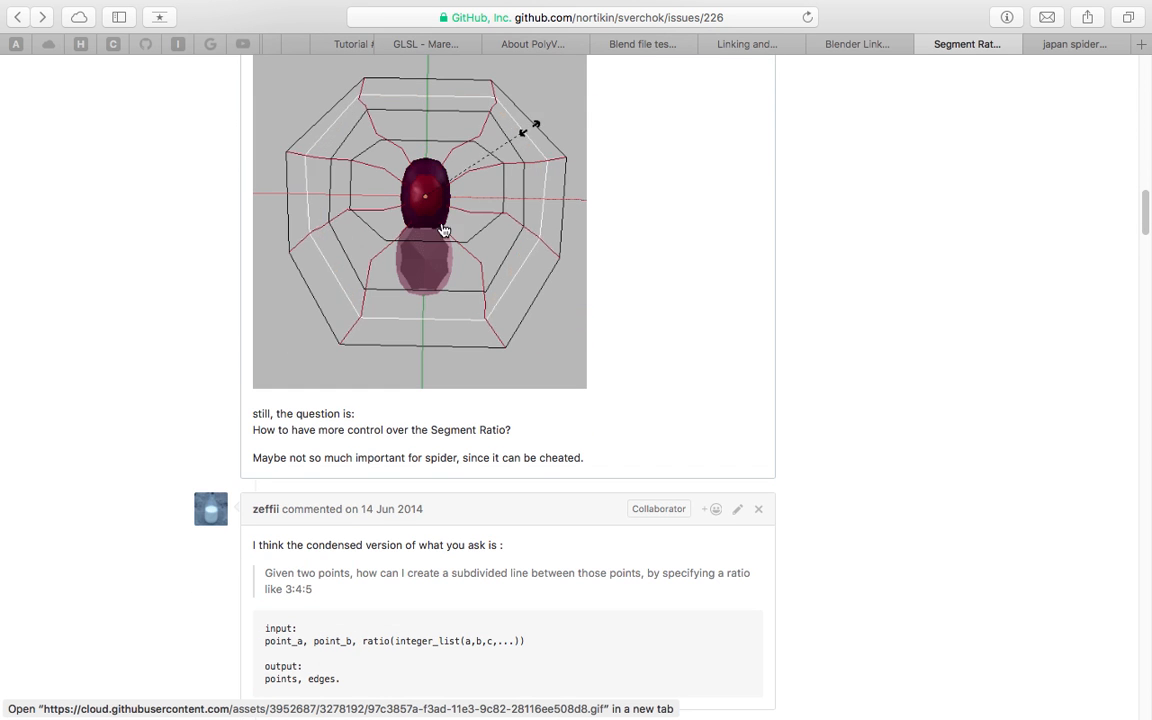
{"action": "scroll", "coordinate": [471, 363], "scroll_direction": "down", "scroll_amount": 15}
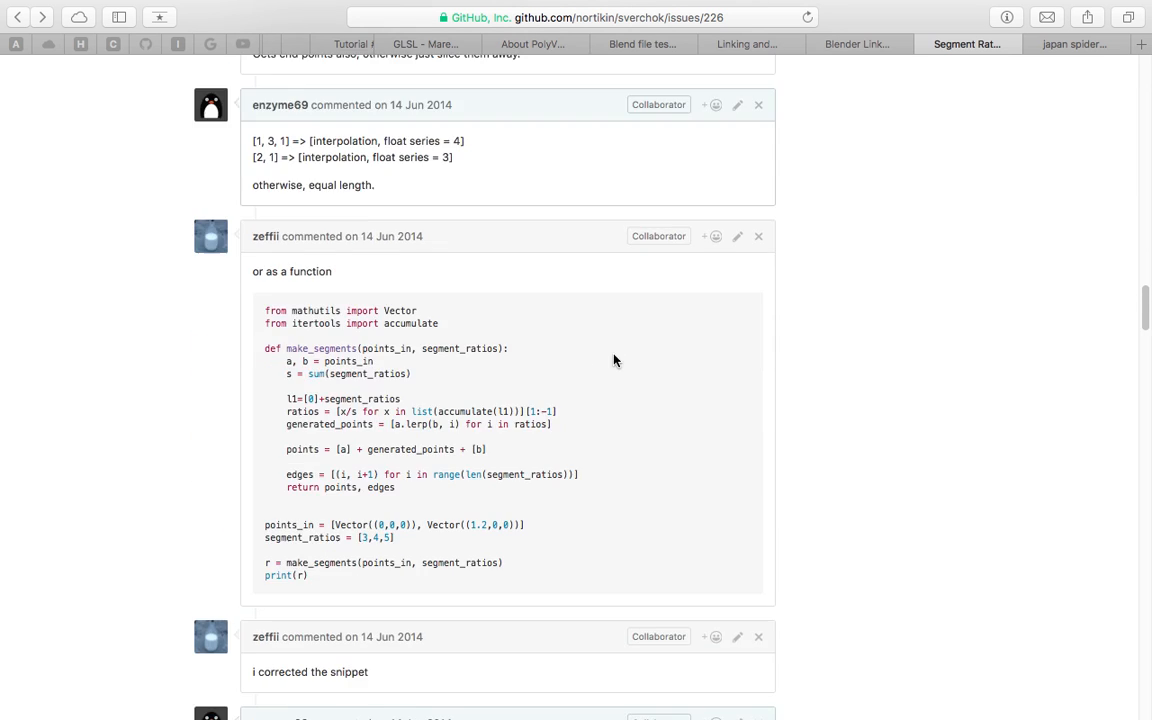
{"action": "scroll", "coordinate": [614, 360], "scroll_direction": "down", "scroll_amount": 13}
{"action": "scroll", "coordinate": [670, 365], "scroll_direction": "down", "scroll_amount": 18}
{"action": "scroll", "coordinate": [679, 365], "scroll_direction": "down", "scroll_amount": 18}
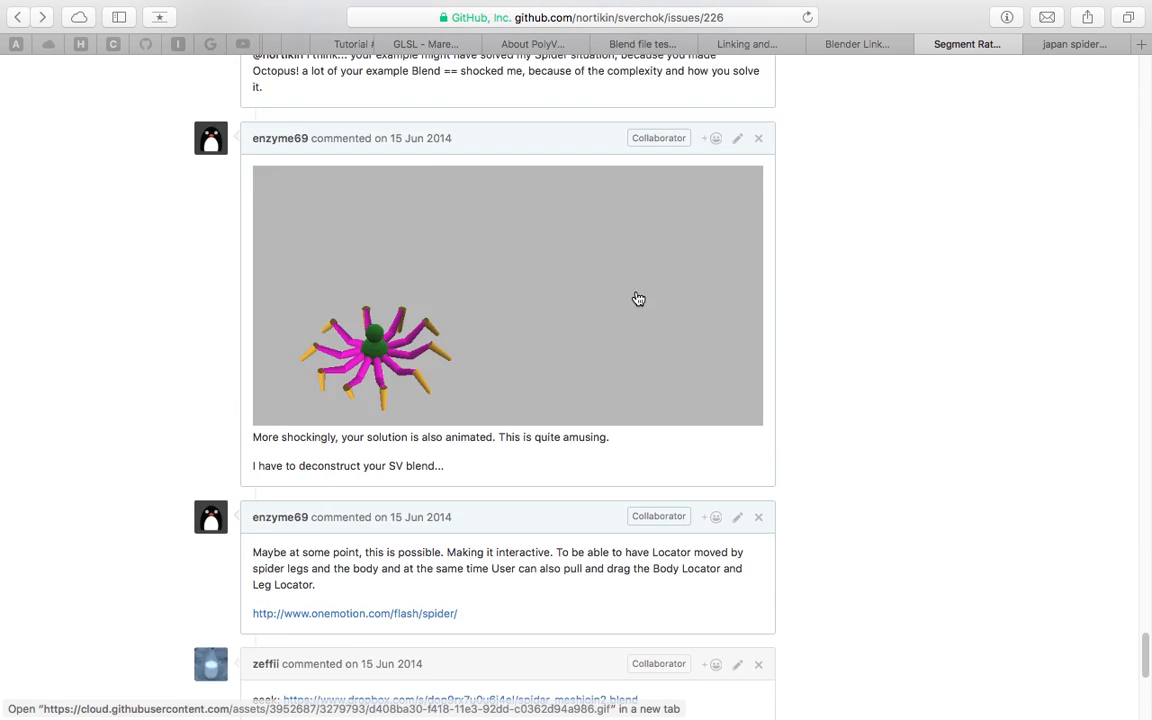
{"action": "scroll", "coordinate": [620, 285], "scroll_direction": "down", "scroll_amount": 2}
{"action": "scroll", "coordinate": [645, 206], "scroll_direction": "up", "scroll_amount": 6}
{"action": "scroll", "coordinate": [717, 185], "scroll_direction": "down", "scroll_amount": 8}
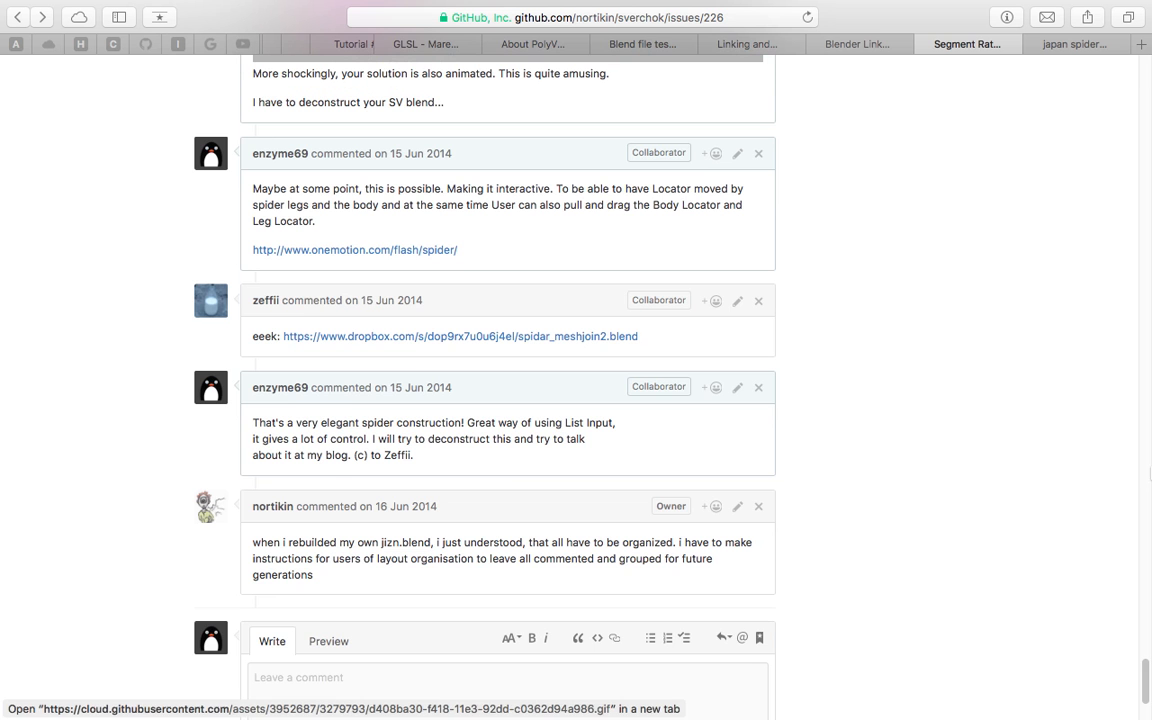
{"action": "scroll", "coordinate": [1032, 610], "scroll_direction": "down", "scroll_amount": 3}
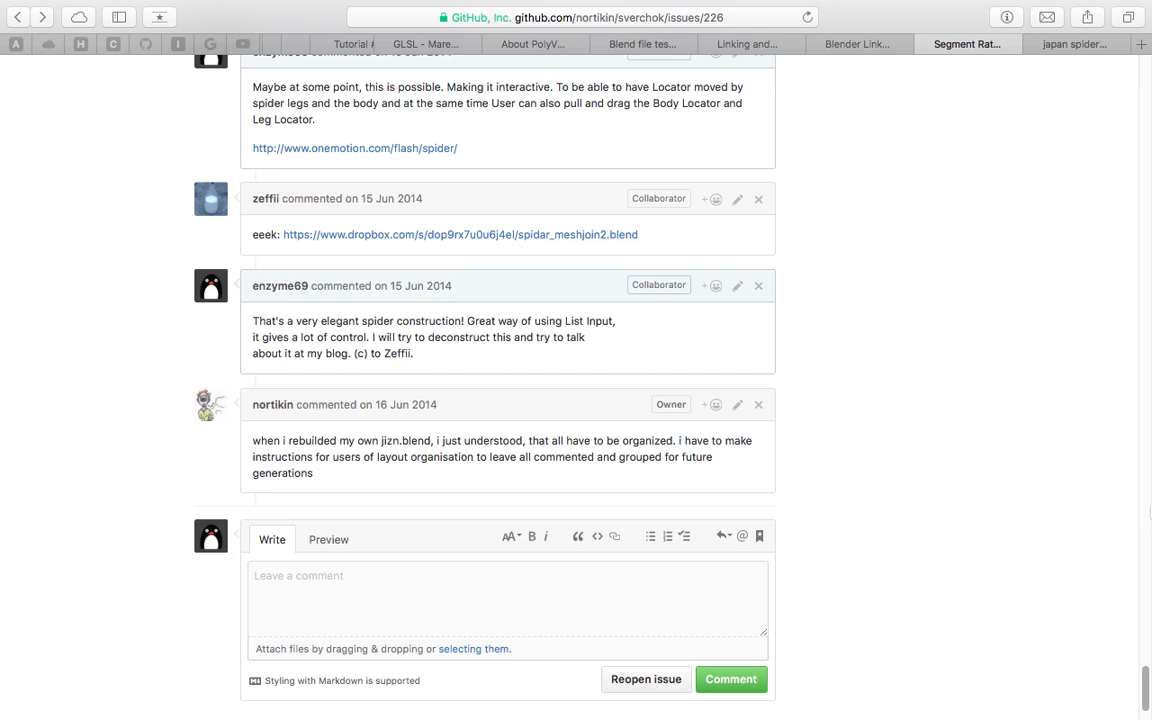
{"action": "scroll", "coordinate": [1149, 512], "scroll_direction": "up", "scroll_amount": 20}
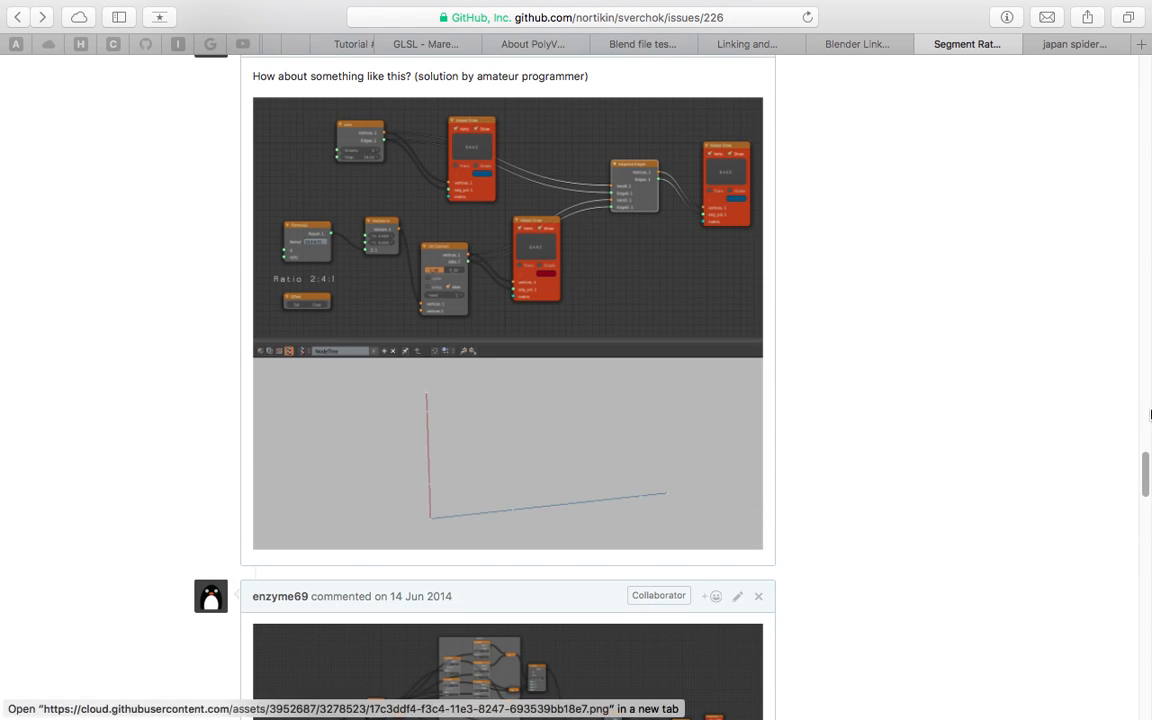
{"action": "scroll", "coordinate": [1149, 414], "scroll_direction": "up", "scroll_amount": 20}
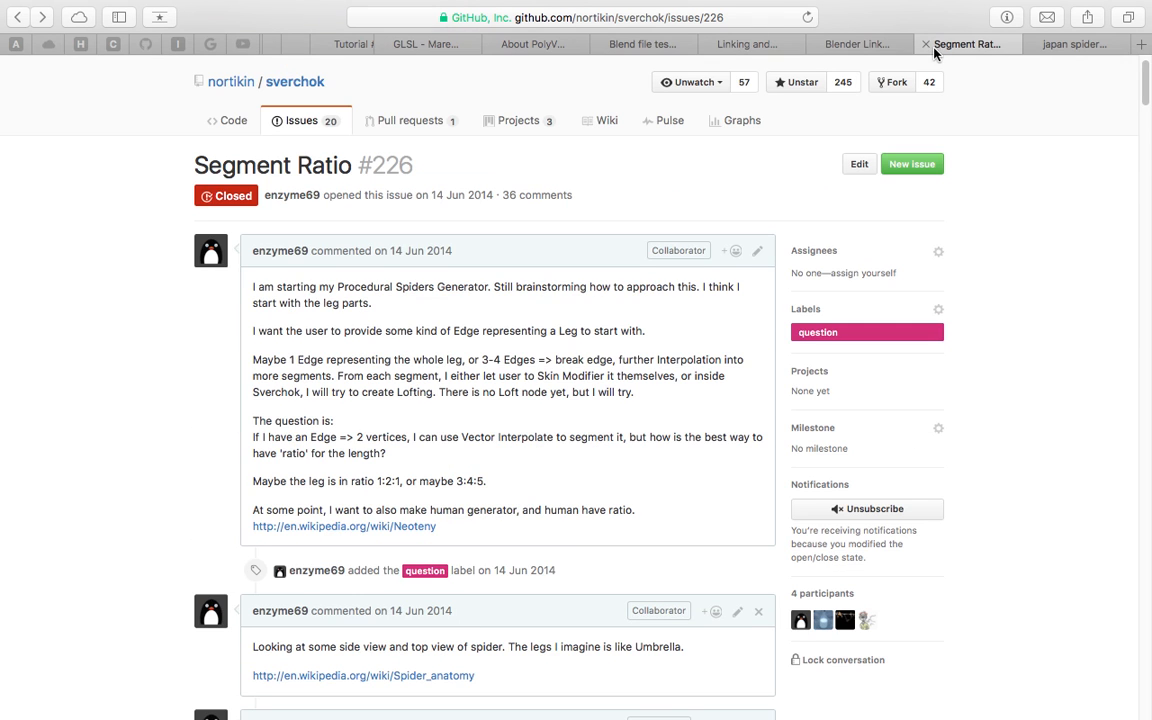
- Close the Segment Ratio issue and enlarge the Maman sculpture photo among the "japan spider statue" image results
{"action": "left_click", "coordinate": [926, 44]}
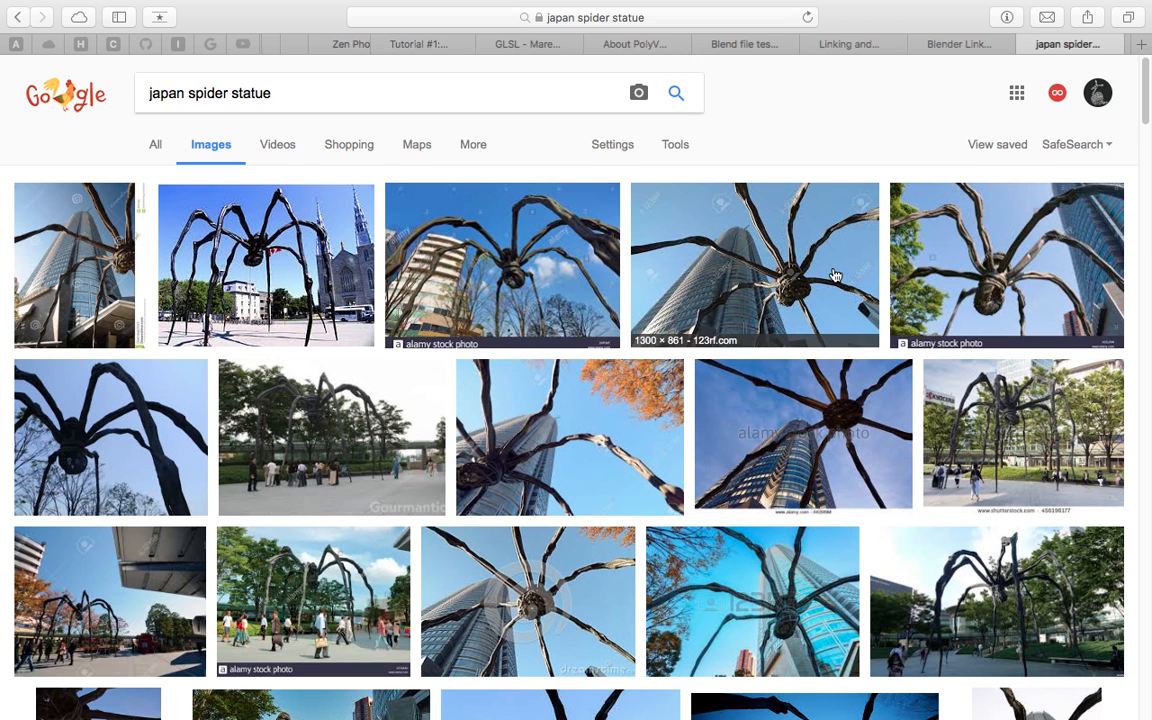
{"action": "scroll", "coordinate": [840, 290], "scroll_direction": "down", "scroll_amount": 1}
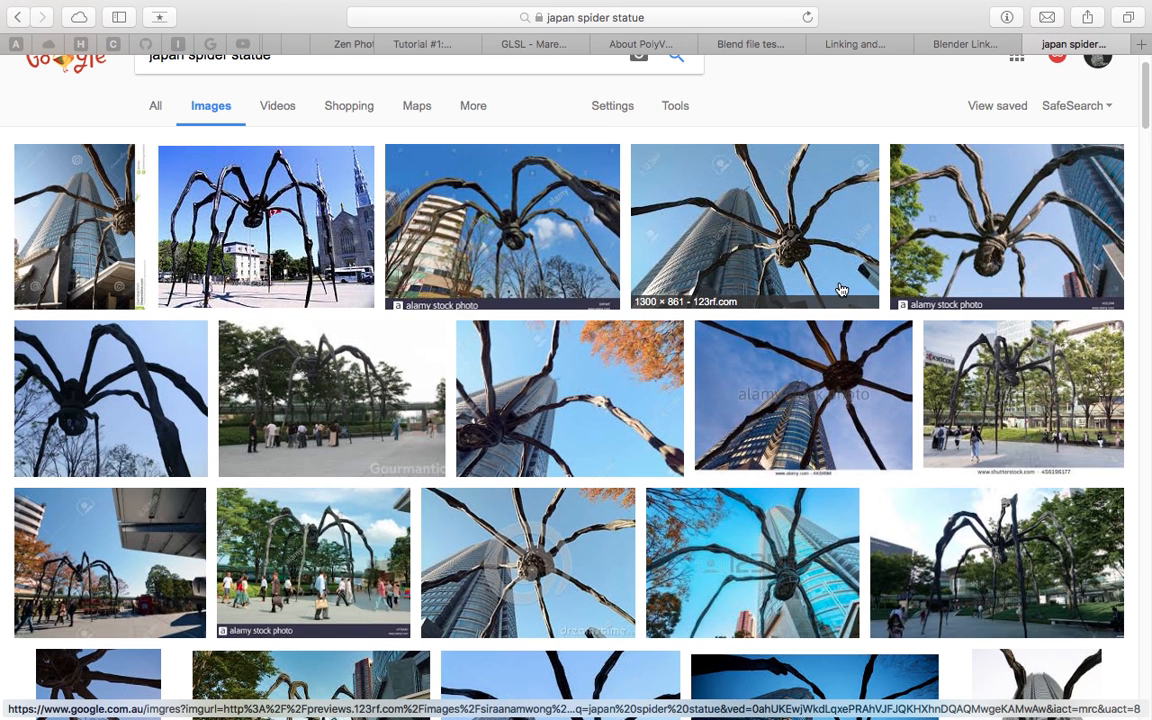
{"action": "left_click", "coordinate": [295, 248]}
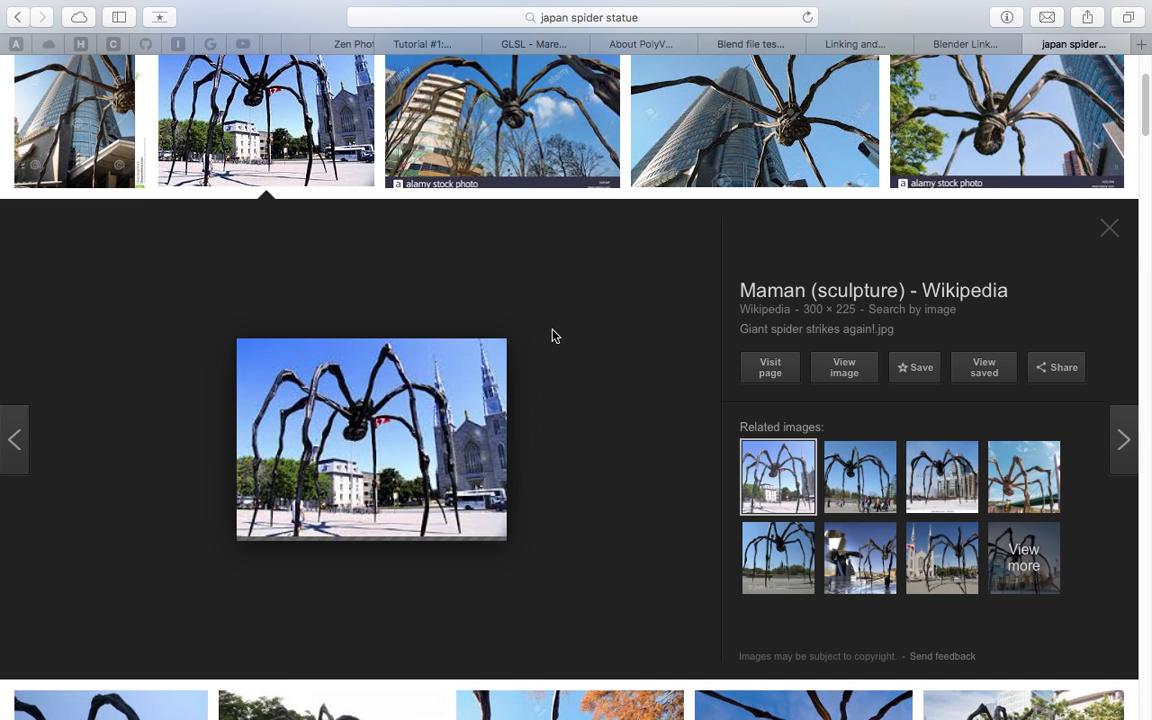
- Browse the enlarged spider statue photos one after another to study the shape of the legs
{"action": "key", "text": "Right"}
{"action": "key", "text": "Left"}
{"action": "key", "text": "Right"}
{"action": "key", "text": "Right"}
{"action": "key", "text": "Right"}
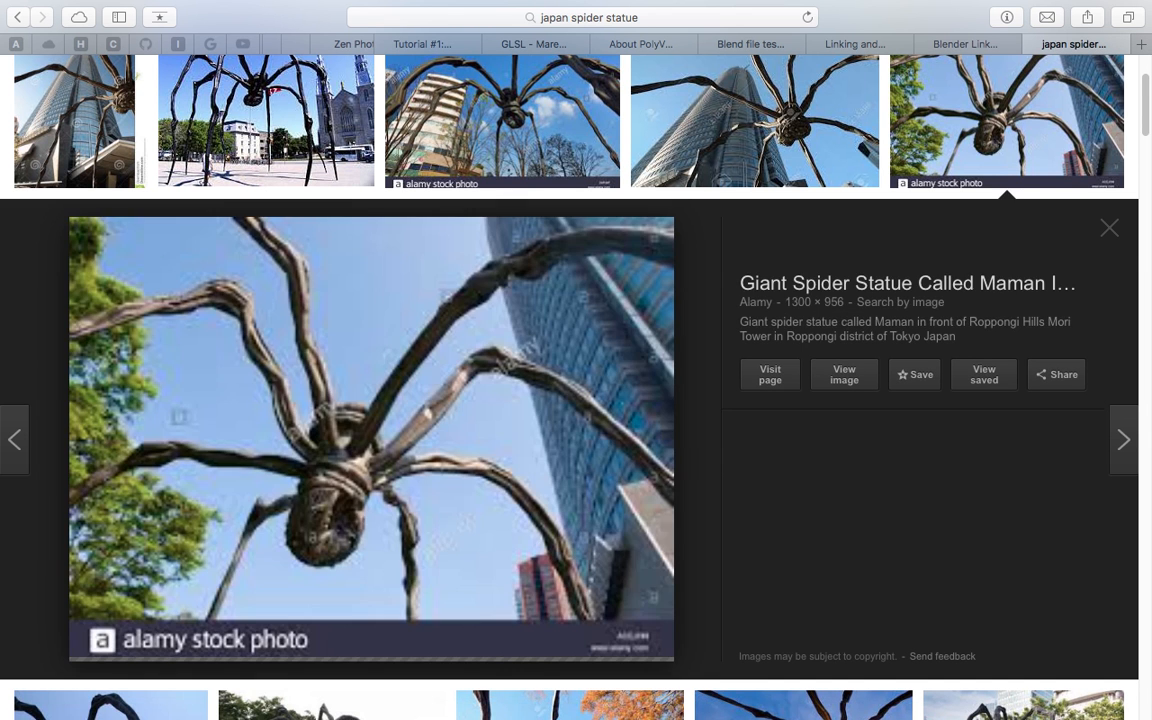
{"action": "key", "text": "Left"}
{"action": "key", "text": "Right"}
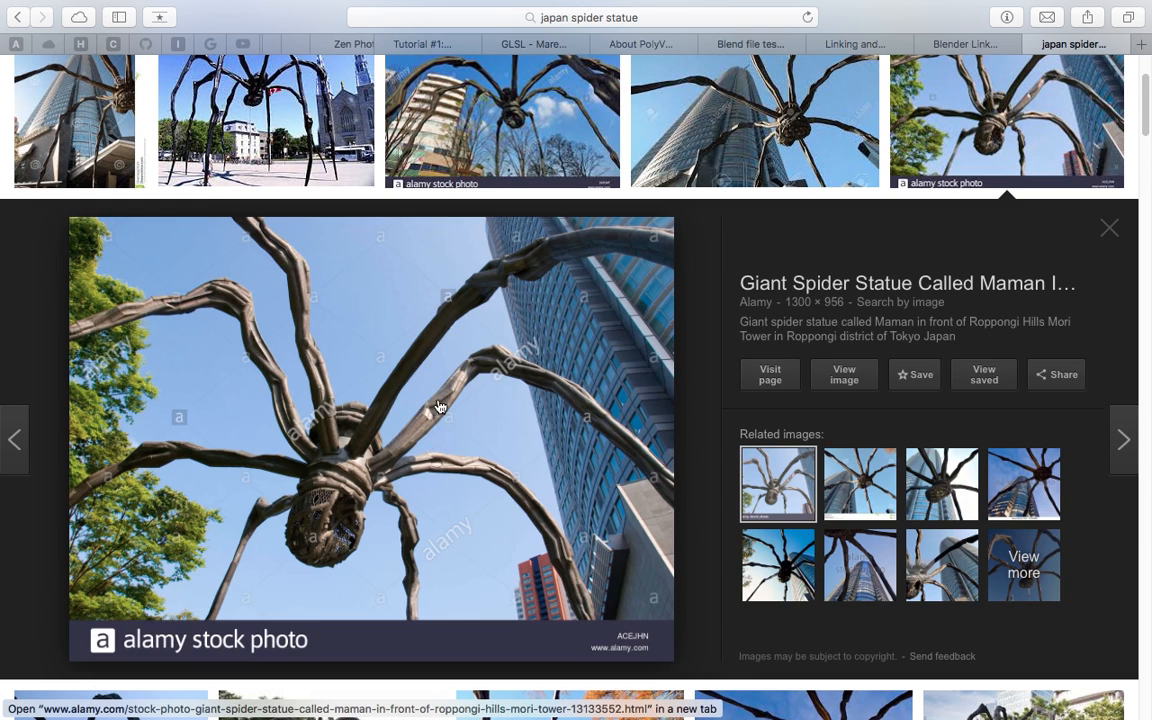
{"action": "key", "text": "Right"}
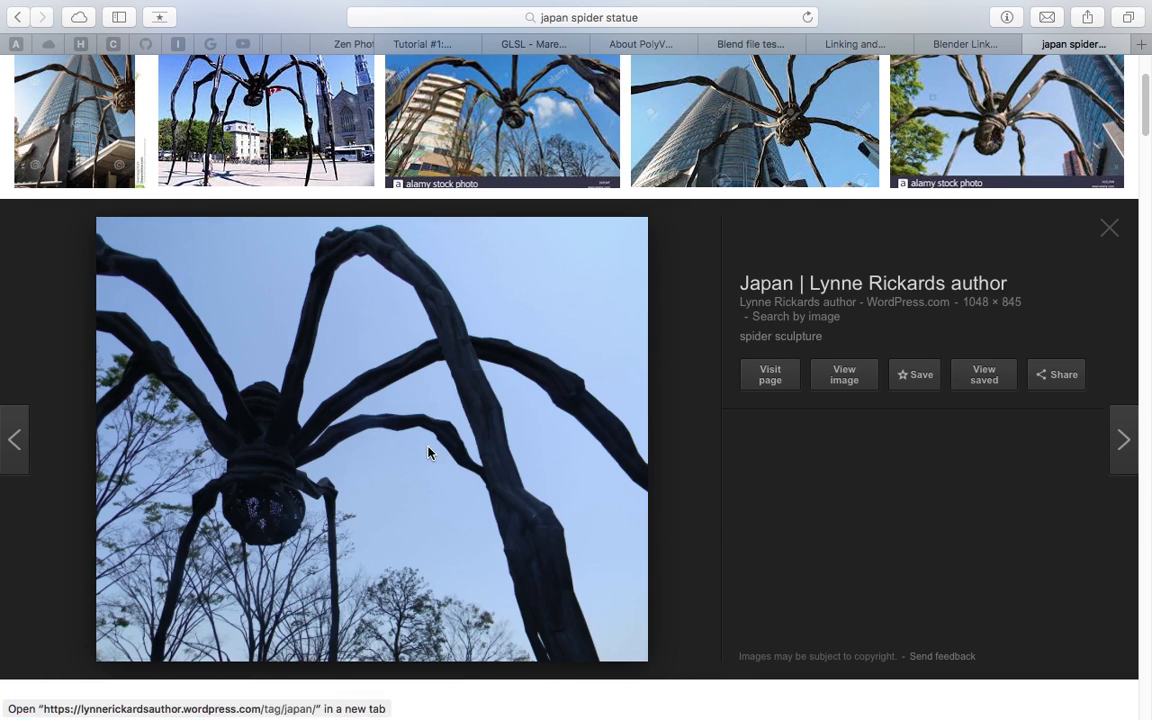
{"action": "key", "text": "Right"}
{"action": "key", "text": "Right"}
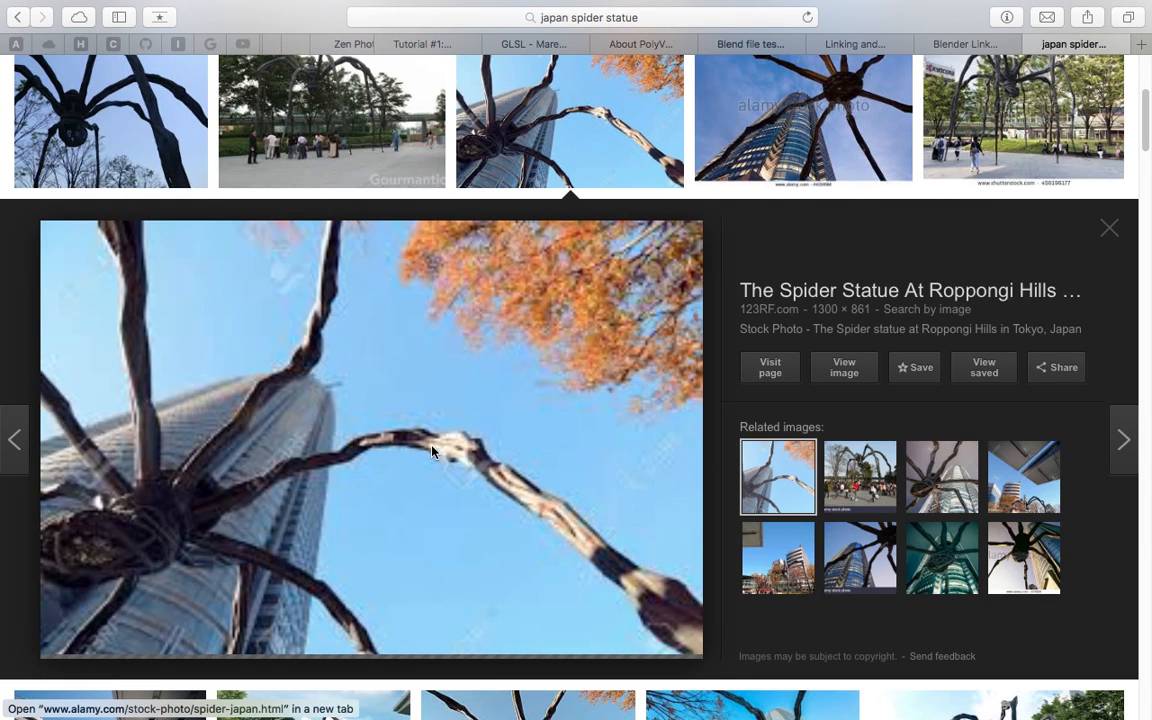
{"action": "key", "text": "Right"}
{"action": "key", "text": "Right"}
{"action": "key", "text": "Right"}
{"action": "key", "text": "Right"}
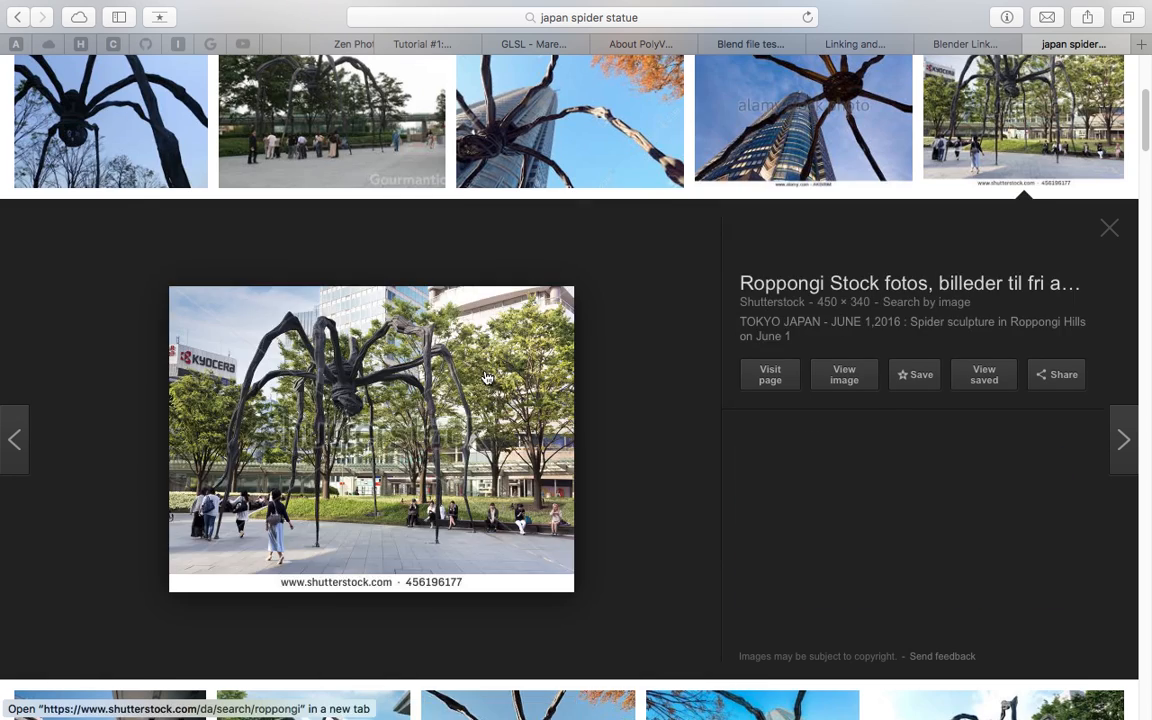
{"action": "key", "text": "Right"}
{"action": "key", "text": "Right"}
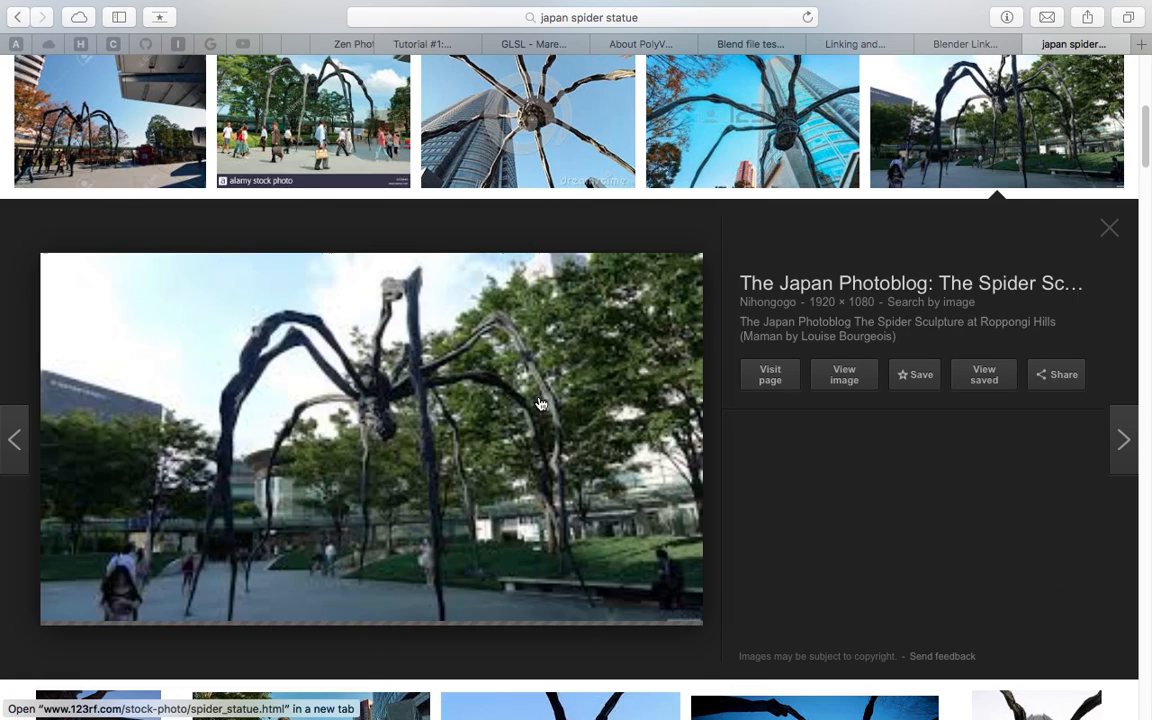
{"action": "key", "text": "Right"}
- Quit Safari to get back to the Blender scene
{"action": "mouse_move", "coordinate": [411, 5]}
{"action": "left_click", "coordinate": [68, 9]}
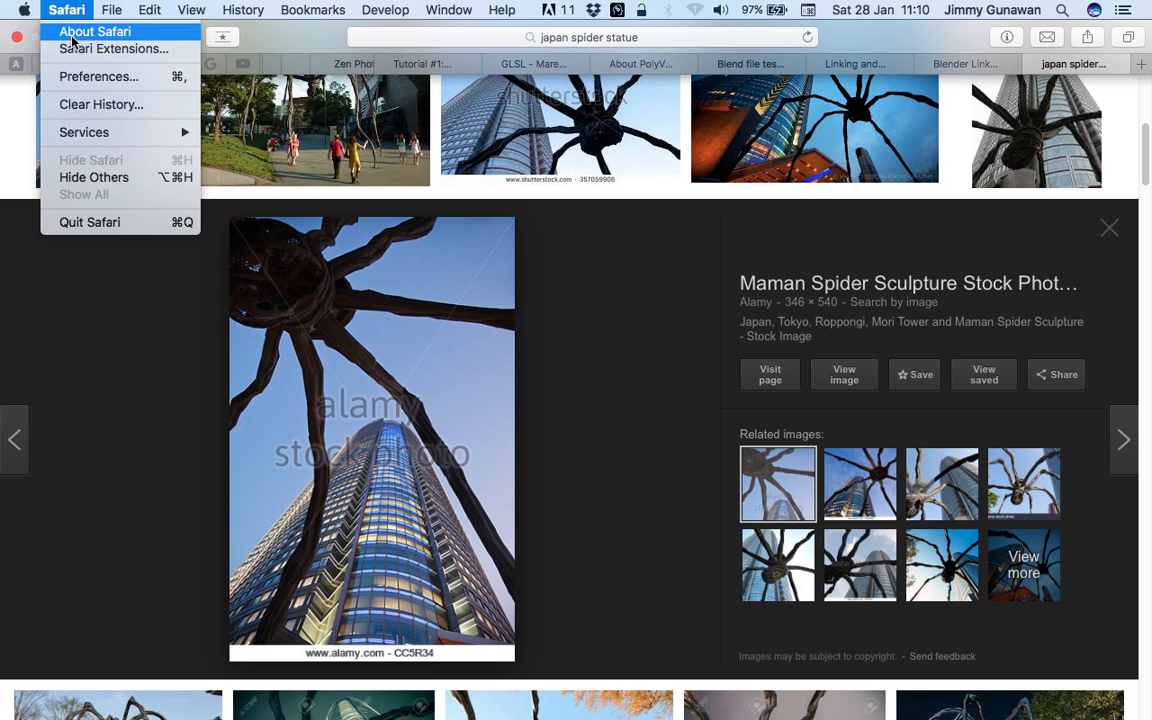
{"action": "left_click", "coordinate": [92, 222]}
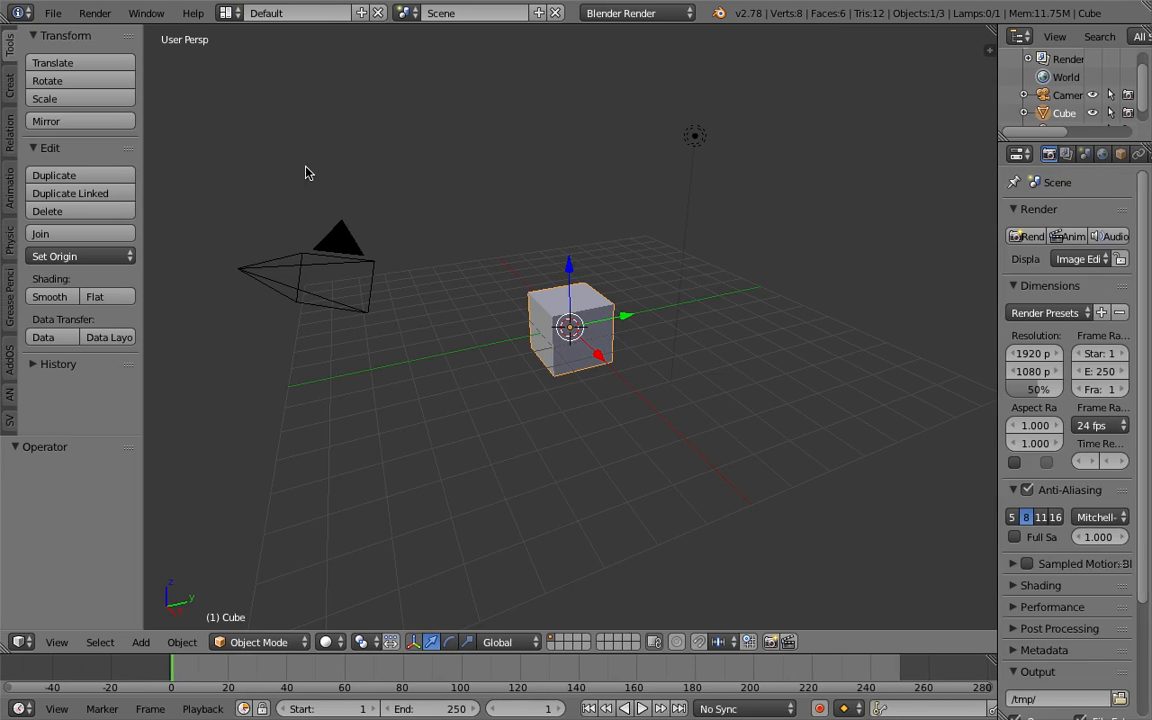
- Hide Blender and preview spider_diagram.png from the desktop to examine the body and leg layout
{"action": "key", "text": "super+h"}
{"action": "left_click", "coordinate": [880, 360]}
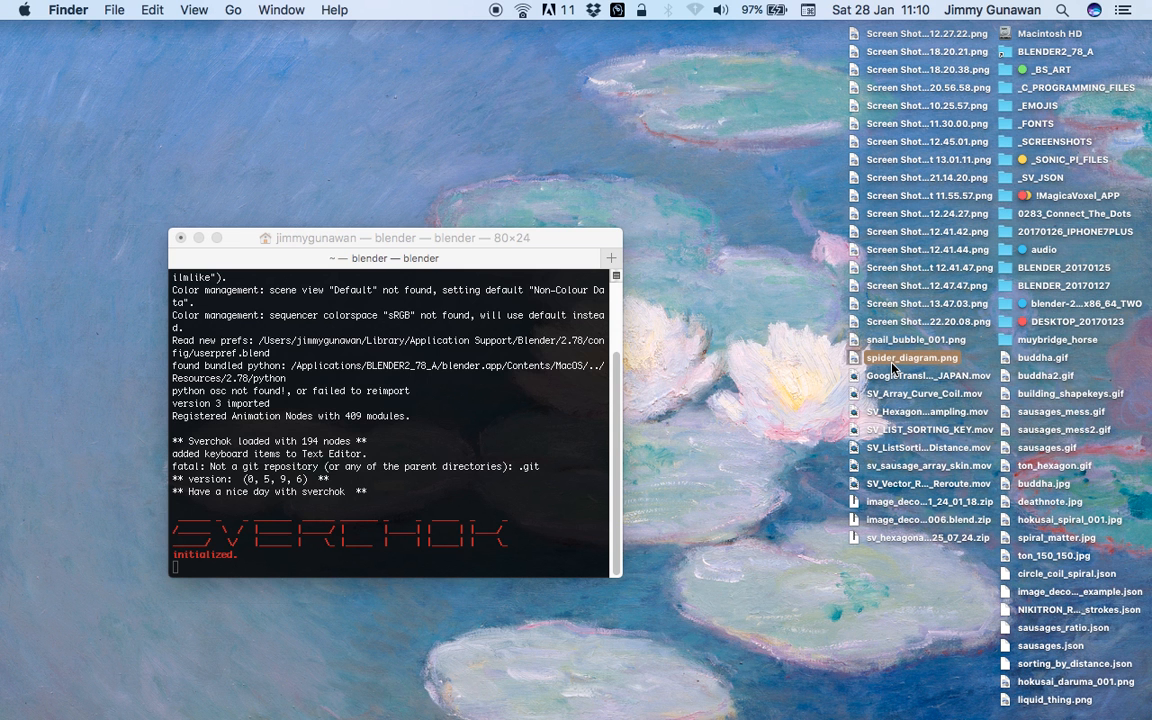
{"action": "key", "text": "space"}
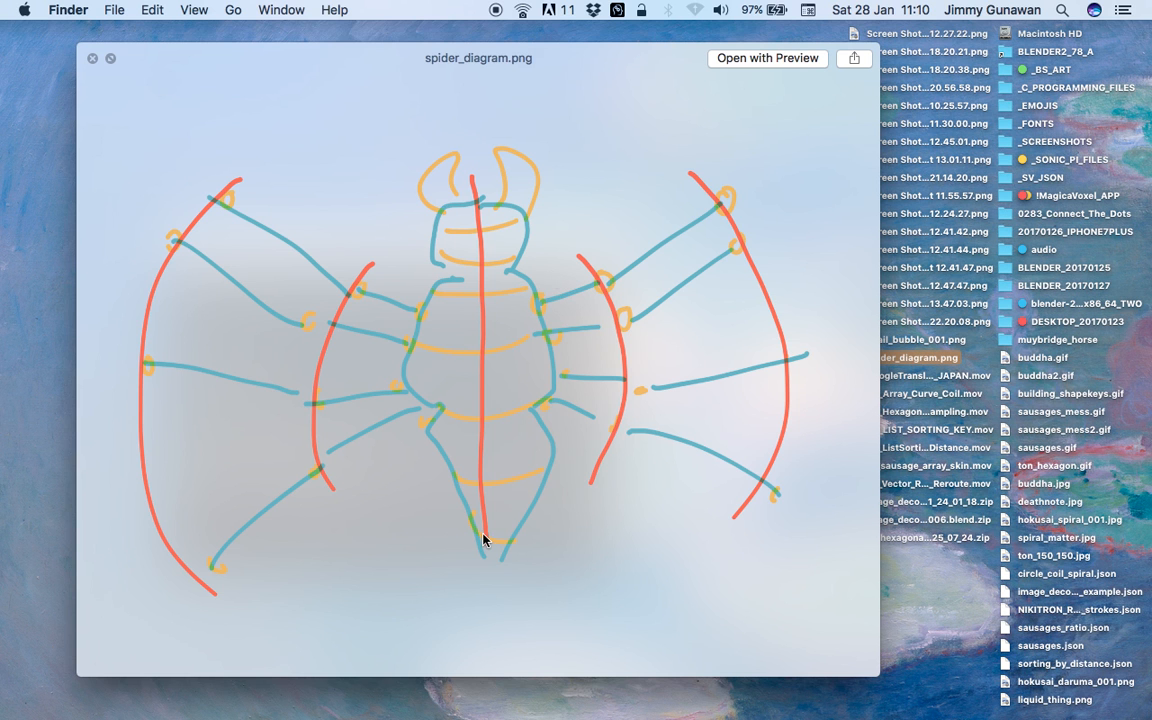
{"action": "left_click_drag", "start_coordinate": [527, 101], "coordinate": [548, 98]}
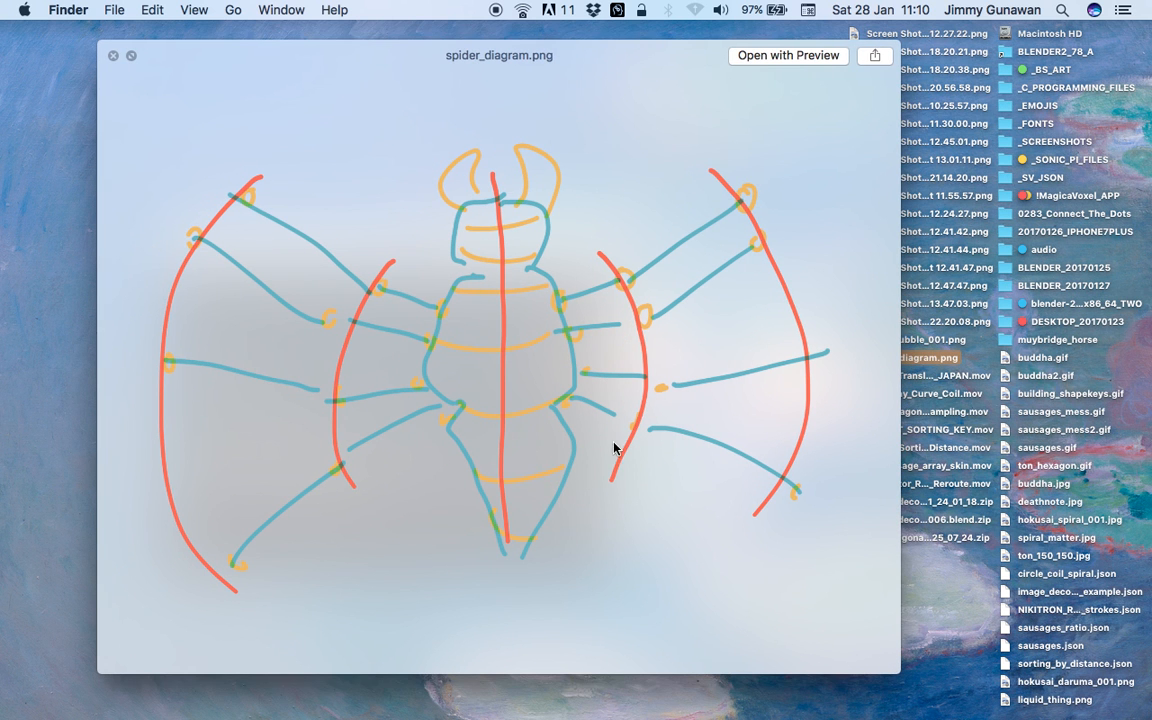
- Switch to Blender and delete all objects of the default scene
{"action": "key", "text": "ctrl+Right"}
{"action": "middle_click_drag", "start_coordinate": [659, 411], "coordinate": [719, 392]}
{"action": "key", "text": "a"}
{"action": "key", "text": "a"}
{"action": "key", "text": "x"}
{"action": "left_click", "coordinate": [716, 393]}
- In top view, sketch a narrow body outline along the Y axis and three curved leg guides beside it with the Grease Pencil
{"action": "left_click", "coordinate": [58, 641]}
{"action": "left_click", "coordinate": [75, 559]}
{"action": "mouse_move", "coordinate": [566, 325]}
{"action": "left_mouse_down"}
{"action": "mouse_move", "coordinate": [555, 522]}
{"action": "mouse_move", "coordinate": [555, 327]}
{"action": "mouse_move", "coordinate": [570, 470]}
{"action": "left_mouse_up"}
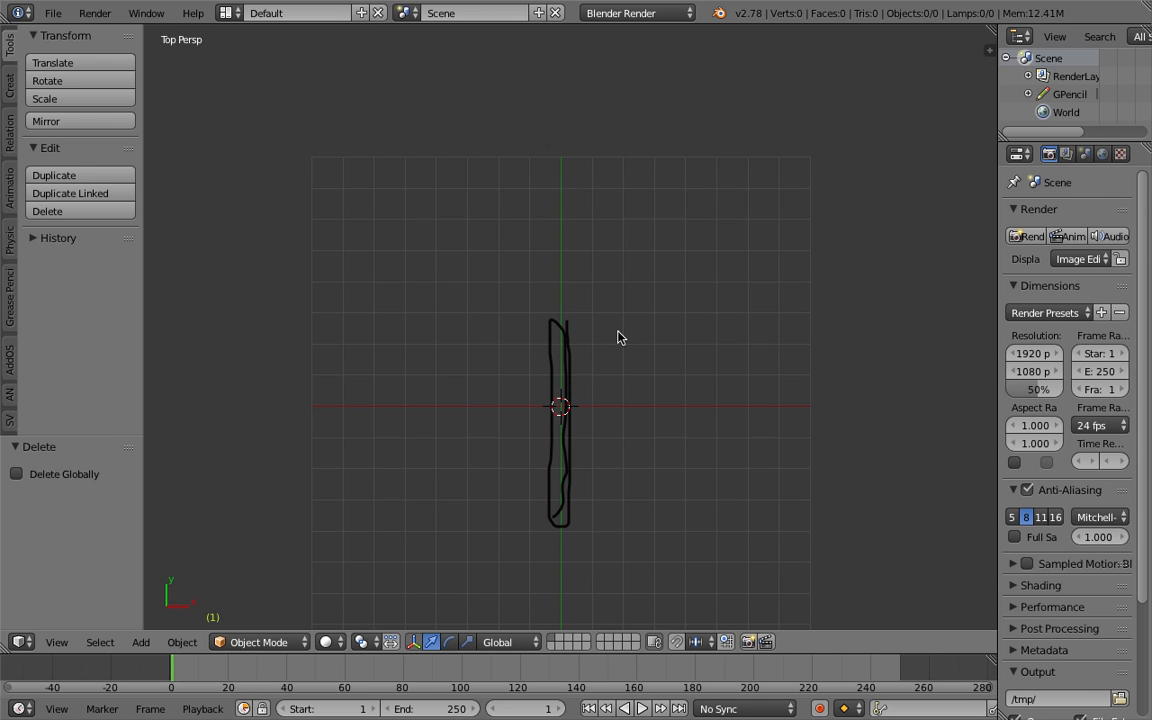
{"action": "left_click_drag", "start_coordinate": [630, 357], "coordinate": [613, 465]}
{"action": "mouse_move", "coordinate": [676, 289]}
{"action": "left_mouse_down"}
{"action": "mouse_move", "coordinate": [710, 380]}
{"action": "mouse_move", "coordinate": [689, 490]}
{"action": "left_mouse_up"}
{"action": "left_click_drag", "start_coordinate": [783, 277], "coordinate": [783, 497]}
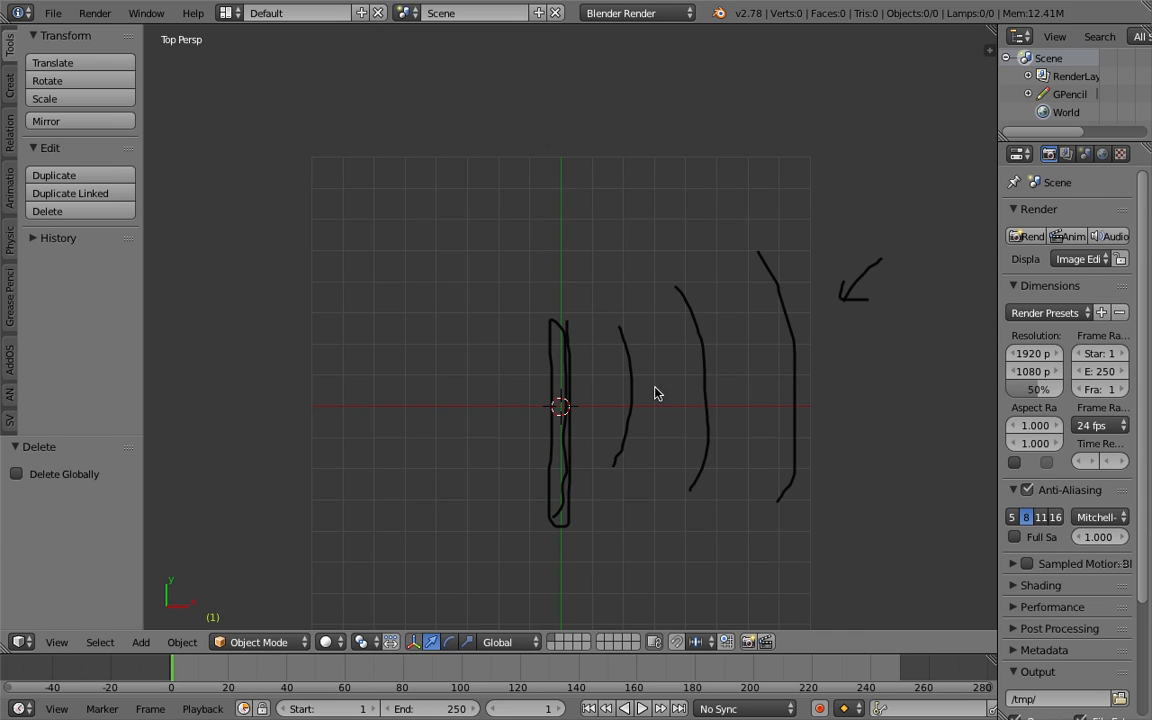
- Sketch short leg segments running outward from the body between the curved guides
{"action": "left_click_drag", "start_coordinate": [570, 376], "coordinate": [603, 368]}
{"action": "left_click_drag", "start_coordinate": [684, 318], "coordinate": [766, 265]}
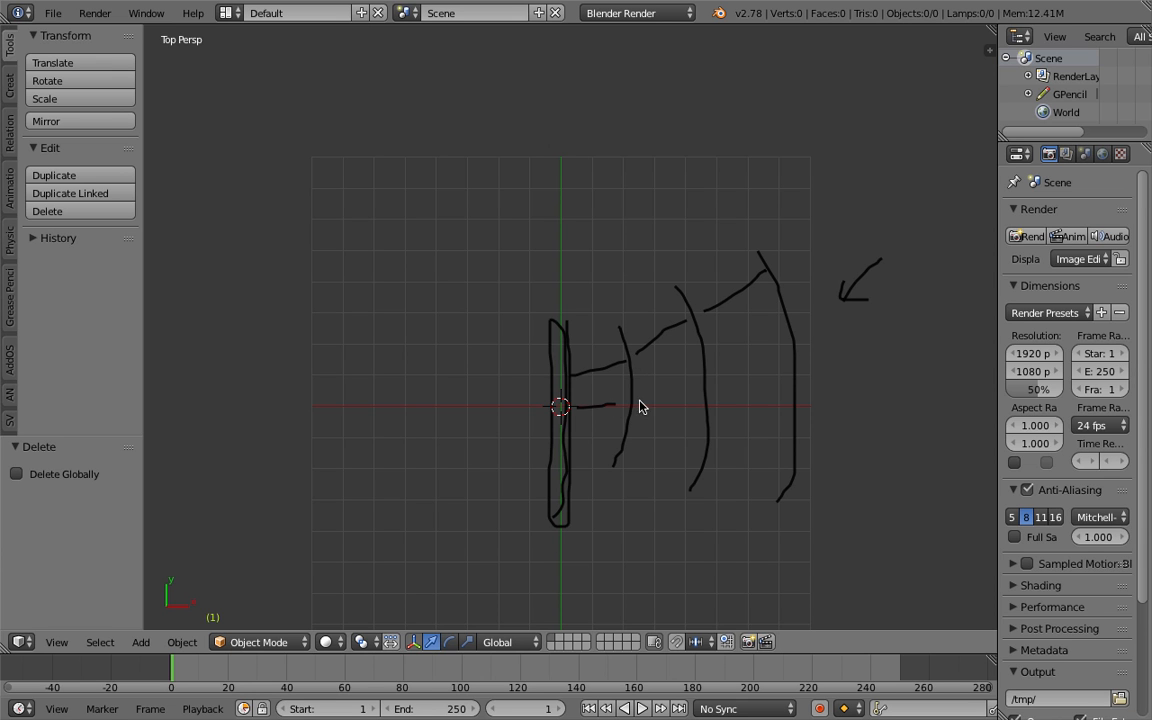
{"action": "left_click_drag", "start_coordinate": [718, 383], "coordinate": [756, 365]}
{"action": "left_click_drag", "start_coordinate": [621, 447], "coordinate": [672, 447]}
- Sketch four long separate leg strokes fanning outward in the empty area above the spider sketch
{"action": "middle_click_drag", "start_coordinate": [514, 234], "coordinate": [488, 394], "text": "shift"}
{"action": "left_click_drag", "start_coordinate": [530, 337], "coordinate": [786, 333]}
{"action": "middle_click_drag", "start_coordinate": [488, 285], "coordinate": [600, 335], "text": "shift"}
{"action": "key", "text": "ctrl+z"}
{"action": "middle_click_drag", "start_coordinate": [694, 296], "coordinate": [595, 249], "text": "shift"}
{"action": "left_click_drag", "start_coordinate": [580, 224], "coordinate": [805, 200]}
{"action": "left_click_drag", "start_coordinate": [589, 269], "coordinate": [821, 269]}
{"action": "left_click_drag", "start_coordinate": [585, 314], "coordinate": [810, 333]}
{"action": "left_click_drag", "start_coordinate": [747, 387], "coordinate": [757, 398]}
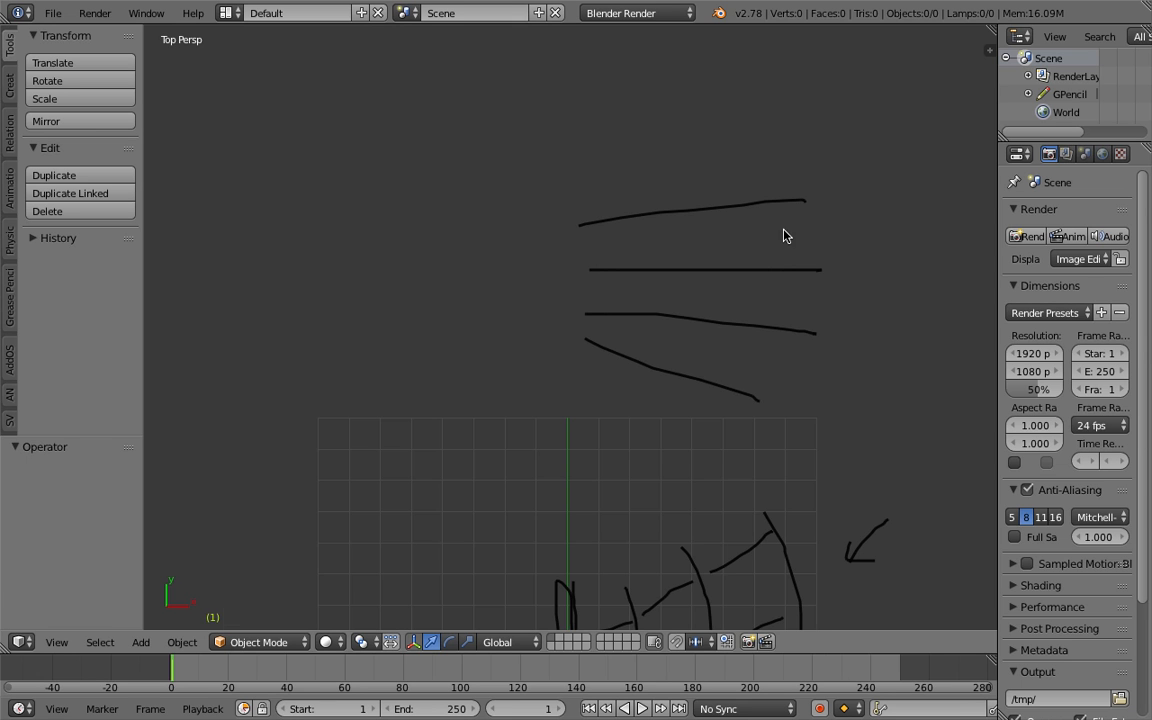
- Sketch three curved guides beside the four leg strokes and join them with short horizontal leg segments
{"action": "middle_click_drag", "start_coordinate": [887, 352], "coordinate": [762, 281], "text": "shift"}
{"action": "left_click_drag", "start_coordinate": [790, 180], "coordinate": [755, 325]}
{"action": "left_click_drag", "start_coordinate": [857, 197], "coordinate": [839, 362]}
{"action": "left_click_drag", "start_coordinate": [927, 174], "coordinate": [879, 408]}
{"action": "middle_click_drag", "start_coordinate": [805, 280], "coordinate": [744, 313], "text": "shift"}
{"action": "left_click_drag", "start_coordinate": [727, 292], "coordinate": [796, 290]}
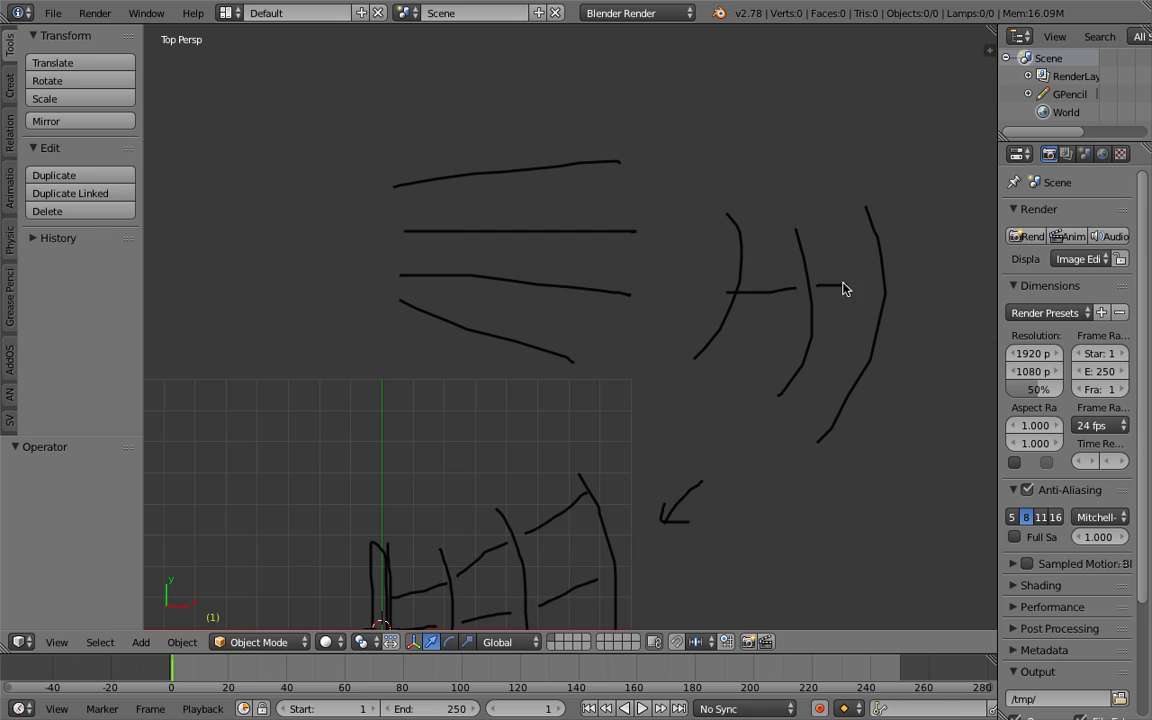
- Mark joint points along the uppermost leg stroke and number the gaps between the curved guides 1 and 2
{"action": "middle_click_drag", "start_coordinate": [460, 207], "coordinate": [530, 237], "text": "shift"}
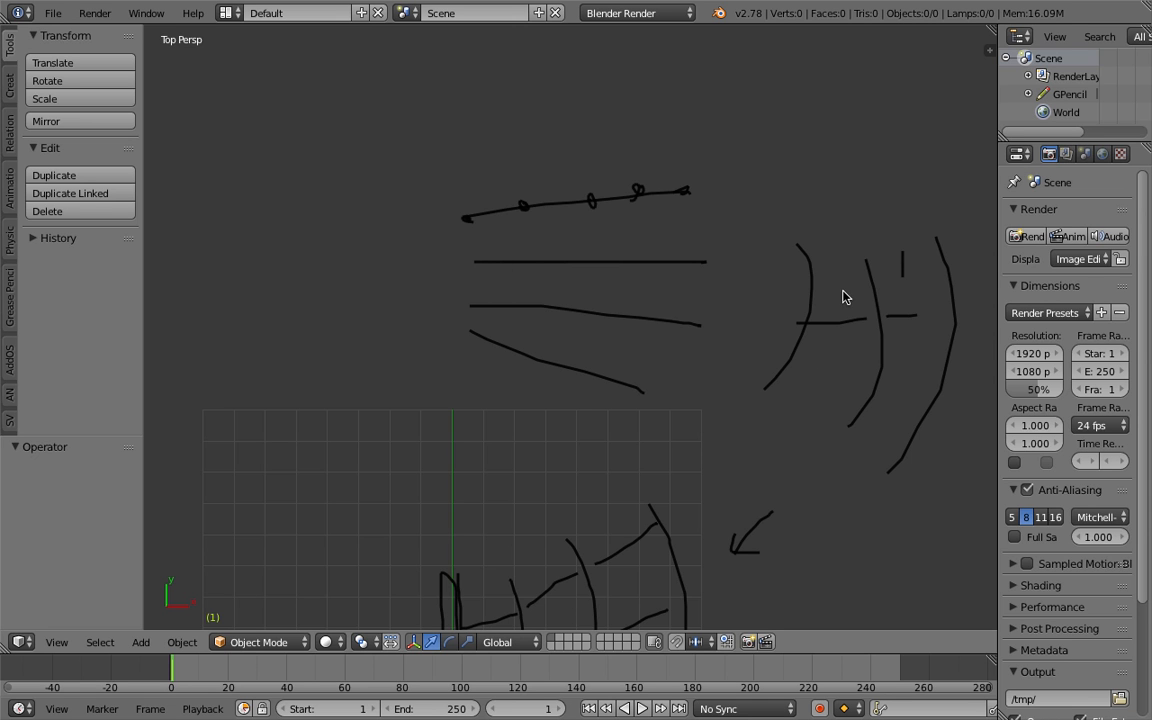
{"action": "left_click_drag", "start_coordinate": [829, 238], "coordinate": [849, 271]}
{"action": "left_click_drag", "start_coordinate": [901, 226], "coordinate": [903, 256]}
- Sketch three more curved guides farther out and link them with leg segments running back to the numbered guides
{"action": "middle_click_drag", "start_coordinate": [900, 272], "coordinate": [550, 275], "text": "shift"}
{"action": "mouse_move", "coordinate": [572, 201]}
{"action": "left_mouse_down"}
{"action": "mouse_move", "coordinate": [617, 326]}
{"action": "mouse_move", "coordinate": [582, 378]}
{"action": "left_mouse_up"}
{"action": "left_click_drag", "start_coordinate": [734, 191], "coordinate": [745, 353]}
{"action": "left_click_drag", "start_coordinate": [884, 175], "coordinate": [879, 325]}
{"action": "key", "text": "ctrl+z"}
{"action": "left_click_drag", "start_coordinate": [828, 184], "coordinate": [826, 326]}
{"action": "left_click_drag", "start_coordinate": [774, 255], "coordinate": [812, 255]}
{"action": "mouse_move", "coordinate": [740, 256]}
{"action": "left_mouse_down"}
{"action": "mouse_move", "coordinate": [630, 275]}
{"action": "mouse_move", "coordinate": [476, 341]}
{"action": "left_mouse_up"}
{"action": "scroll", "coordinate": [567, 306], "scroll_direction": "down", "scroll_amount": 3}
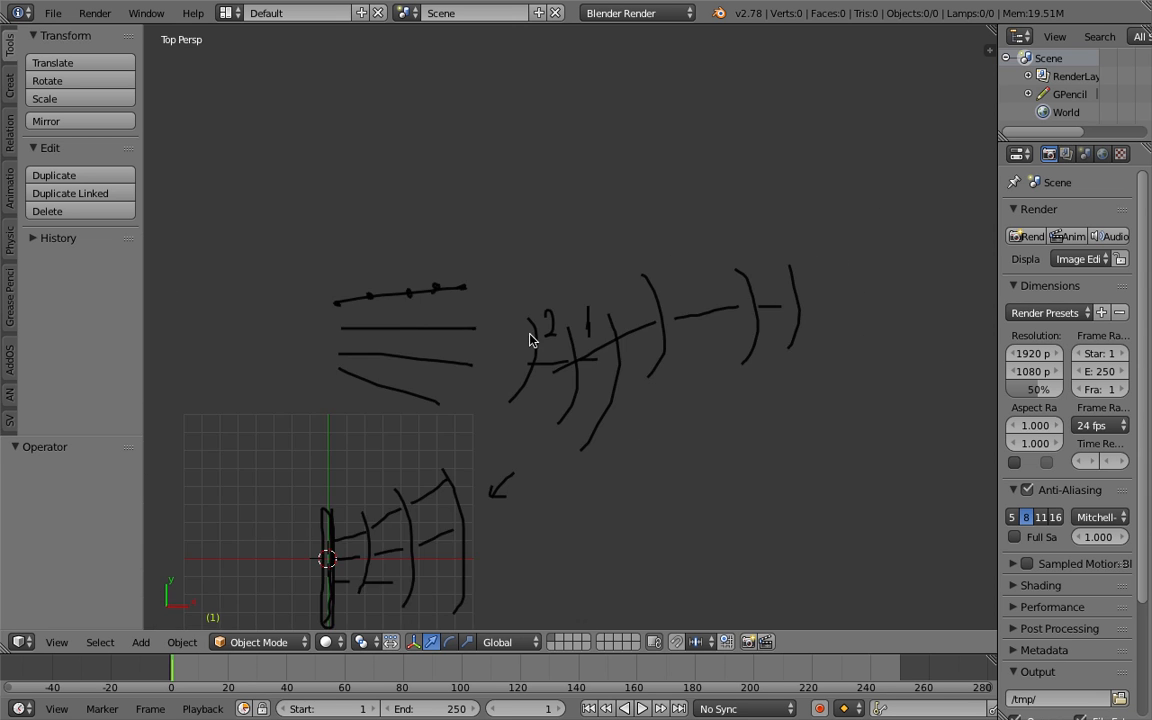
{"action": "middle_click_drag", "start_coordinate": [532, 330], "coordinate": [563, 279], "text": "shift"}
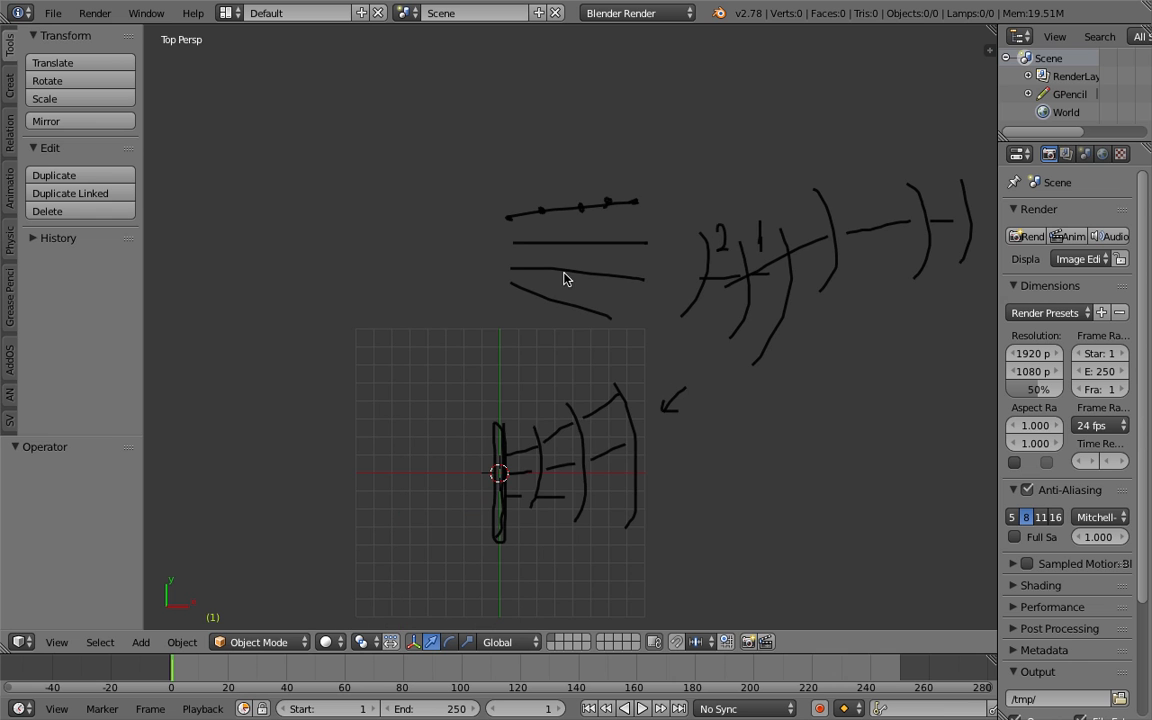
- Open spider_segment_005.blend from the BLENDER_20170127 folder on the Desktop
{"action": "left_click", "coordinate": [52, 13]}
{"action": "mouse_move", "coordinate": [99, 76]}
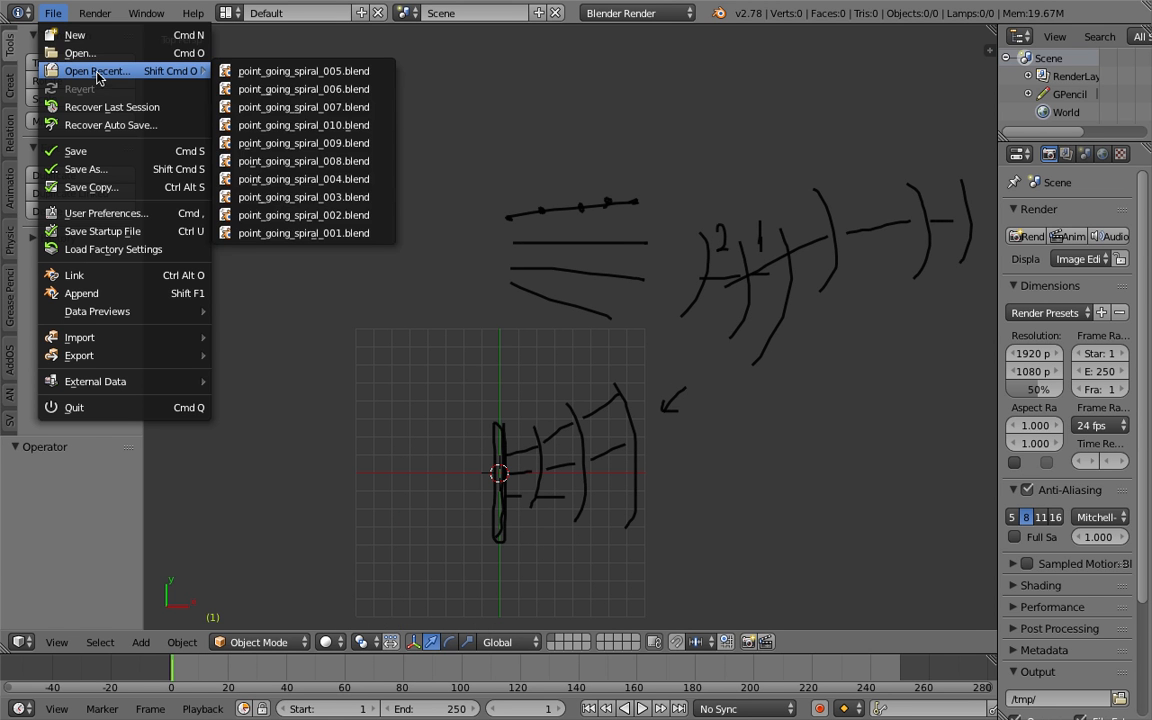
{"action": "left_click", "coordinate": [80, 53]}
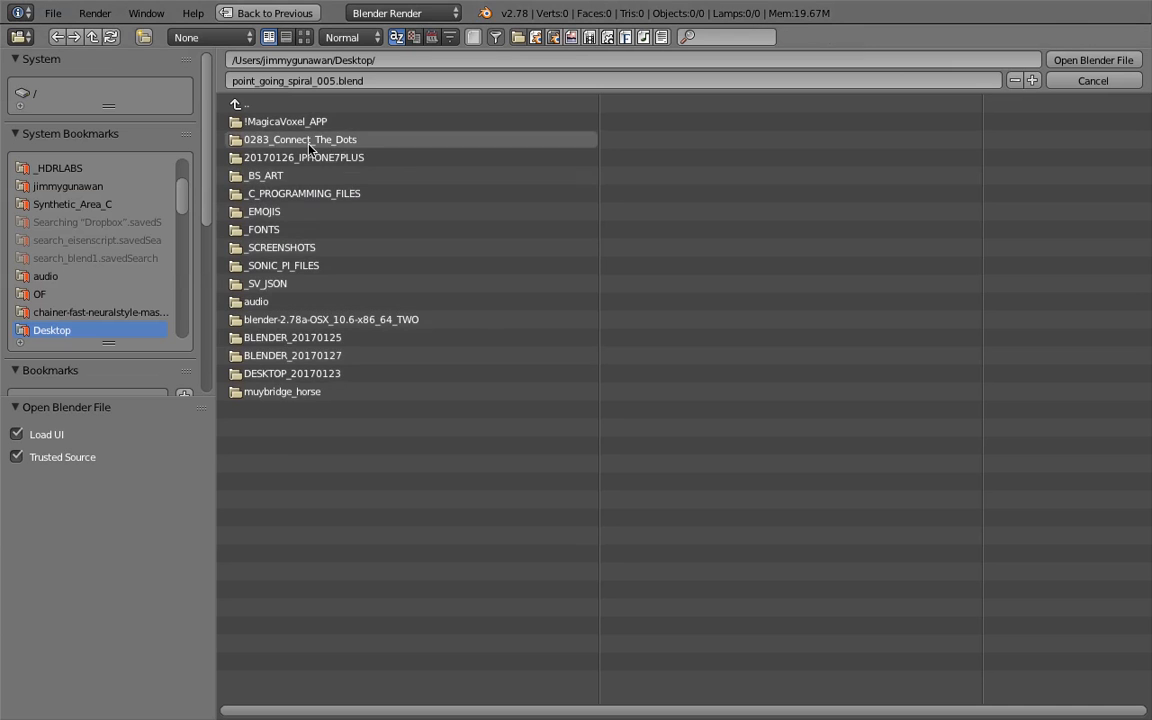
{"action": "double_click", "coordinate": [357, 357]}
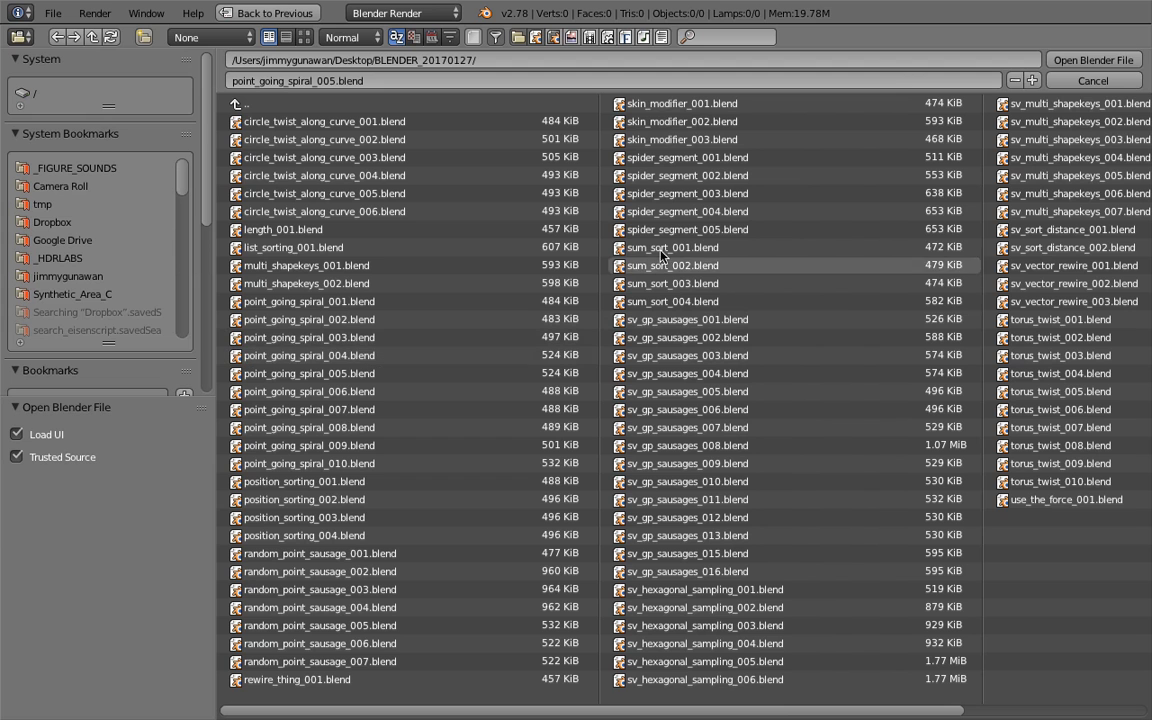
{"action": "left_click", "coordinate": [862, 230]}
{"action": "left_click", "coordinate": [1090, 62]}
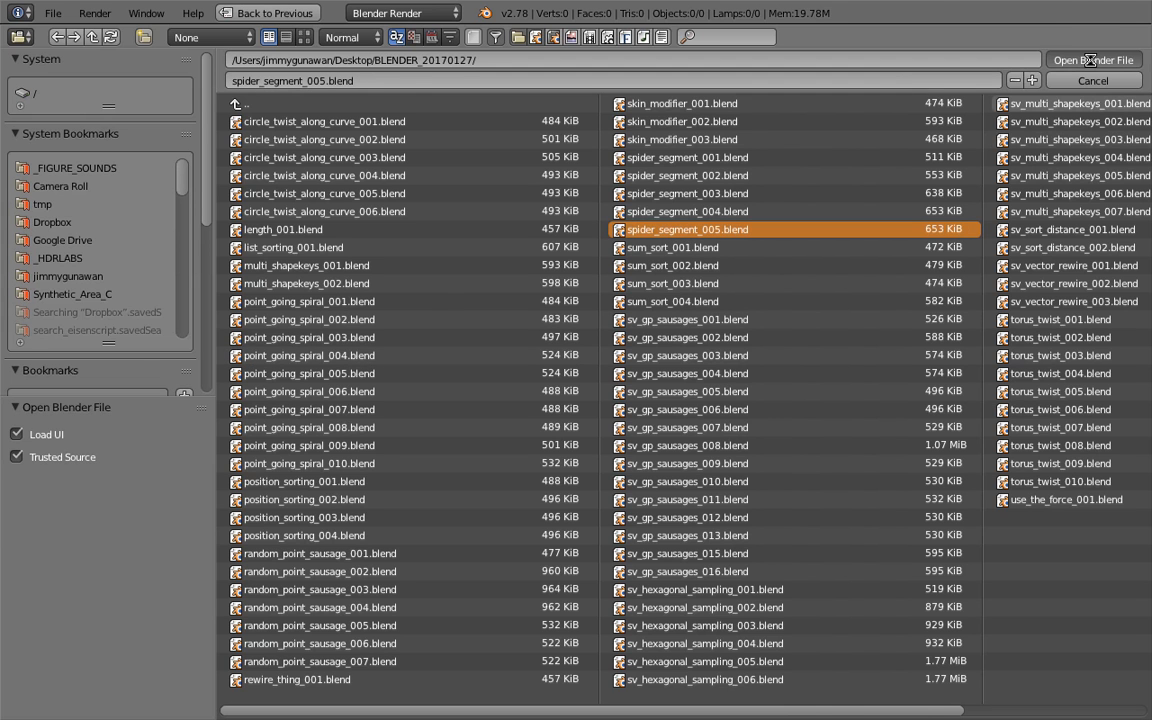
- Examine the spider model's body, legs and Grease Pencil guide curves from above, behind and the side
{"action": "middle_click_drag", "start_coordinate": [384, 545], "coordinate": [332, 503]}
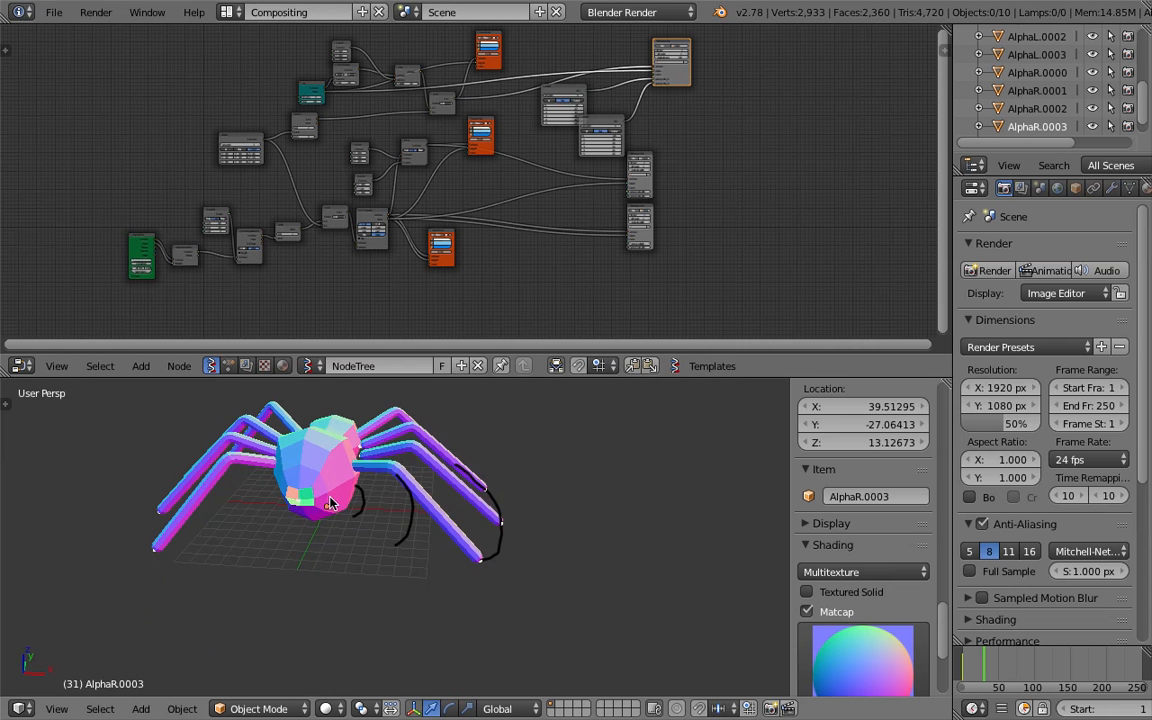
{"action": "middle_click_drag", "start_coordinate": [436, 484], "coordinate": [405, 442]}
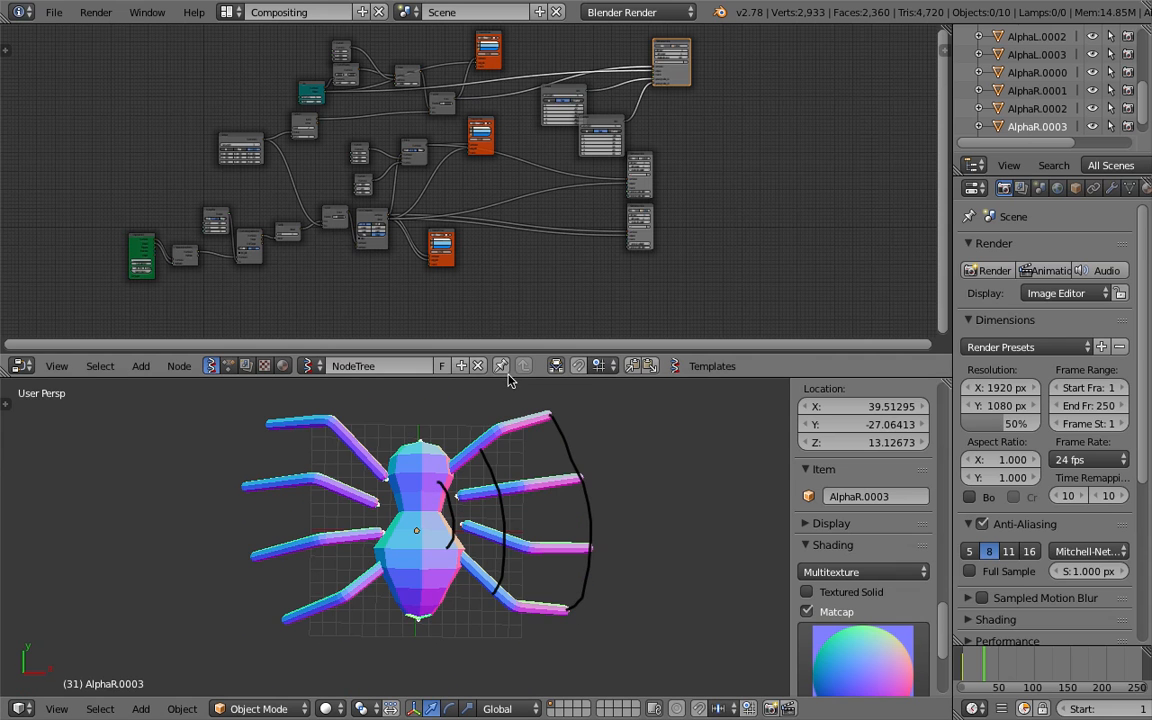
{"action": "left_click_drag", "start_coordinate": [508, 380], "coordinate": [508, 262]}
{"action": "scroll", "coordinate": [557, 470], "scroll_direction": "up", "scroll_amount": 5}
{"action": "middle_click_drag", "start_coordinate": [557, 470], "coordinate": [421, 428]}
{"action": "middle_click_drag", "start_coordinate": [500, 494], "coordinate": [600, 395]}
{"action": "scroll", "coordinate": [345, 482], "scroll_direction": "down", "scroll_amount": 3}
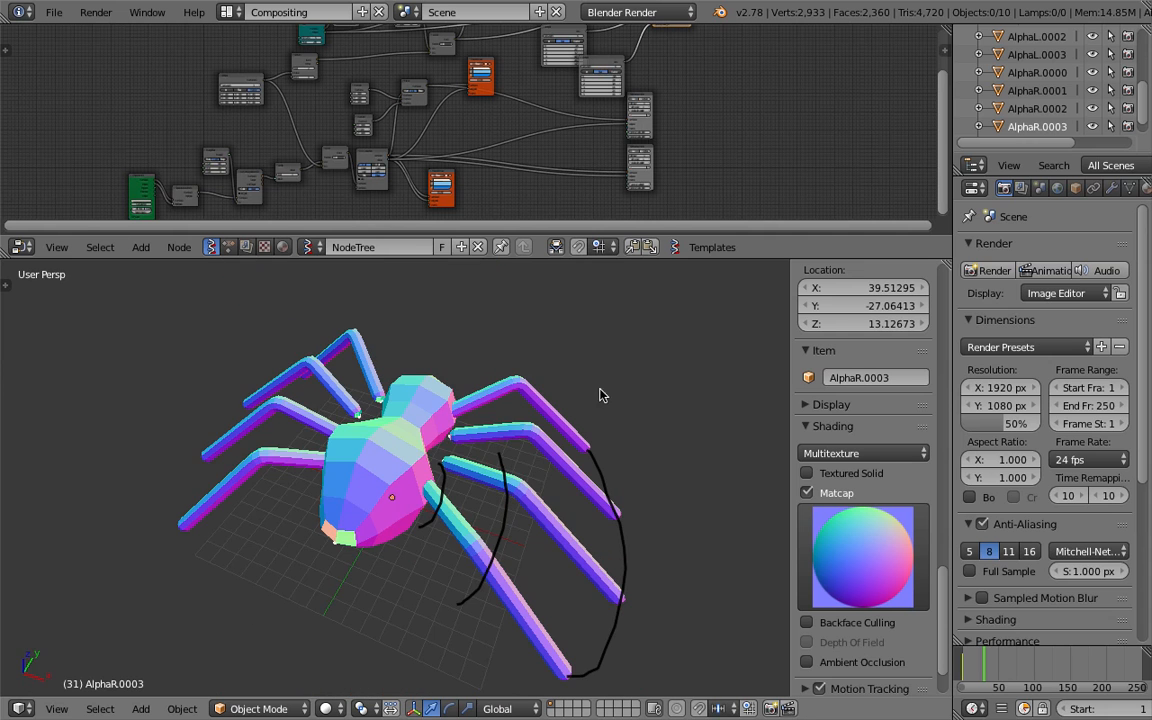
{"action": "left_click_drag", "start_coordinate": [615, 259], "coordinate": [612, 306]}
{"action": "middle_click_drag", "start_coordinate": [515, 558], "coordinate": [425, 452]}
{"action": "scroll", "coordinate": [540, 500], "scroll_direction": "up", "scroll_amount": 4}
{"action": "scroll", "coordinate": [607, 593], "scroll_direction": "down", "scroll_amount": 3}
{"action": "middle_click_drag", "start_coordinate": [607, 455], "coordinate": [690, 560]}
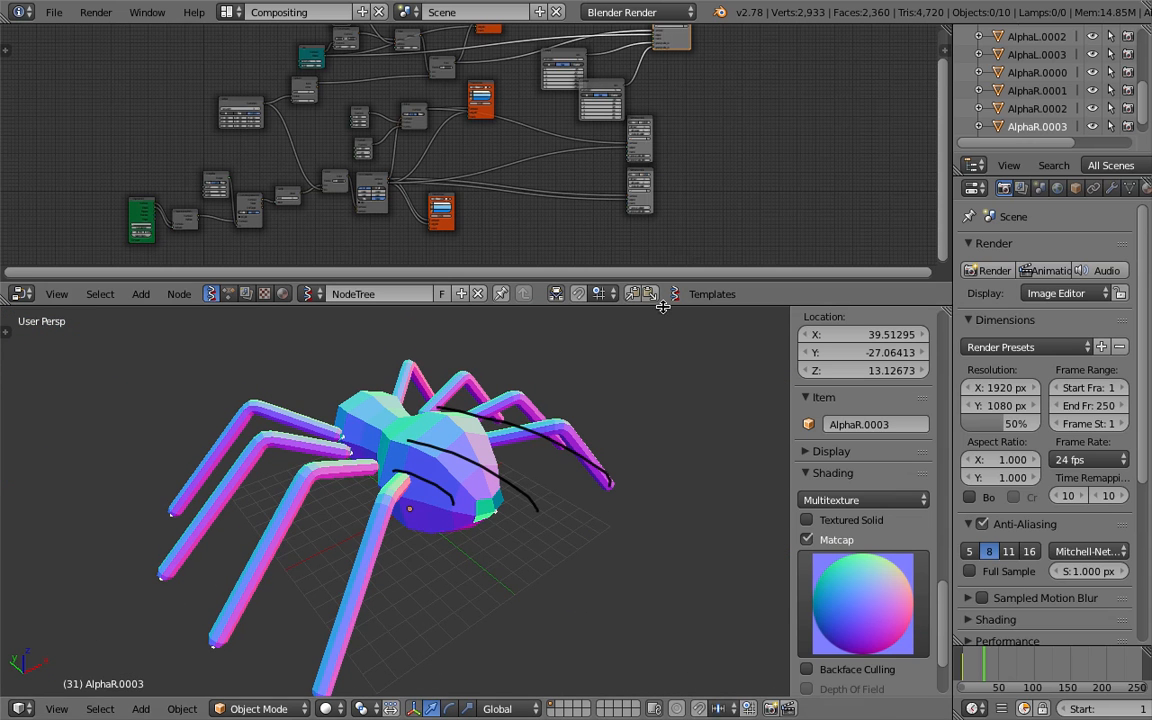
- Examine the whole Sverchok node tree, ending at the body's Skin Mesher and its List Input nodes
{"action": "left_click_drag", "start_coordinate": [663, 307], "coordinate": [668, 353]}
{"action": "left_click_drag", "start_coordinate": [440, 351], "coordinate": [434, 320]}
{"action": "middle_click_drag", "start_coordinate": [409, 233], "coordinate": [478, 240]}
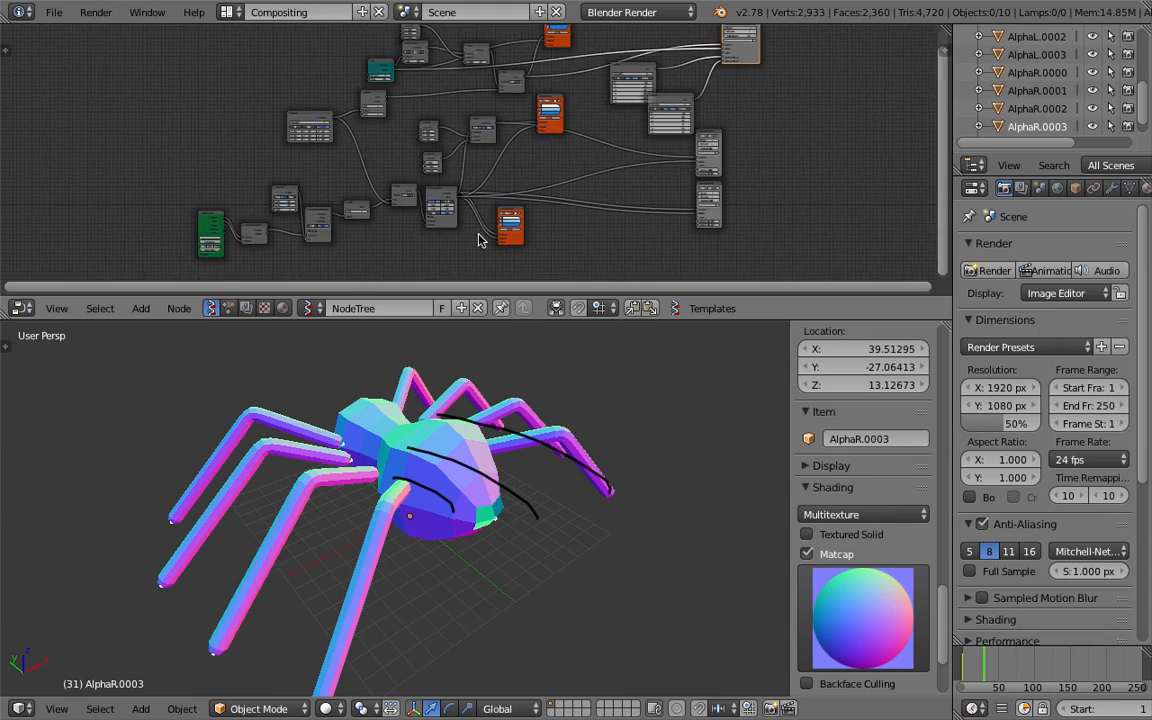
{"action": "key", "text": "ctrl+Up"}
{"action": "key", "text": "Home"}
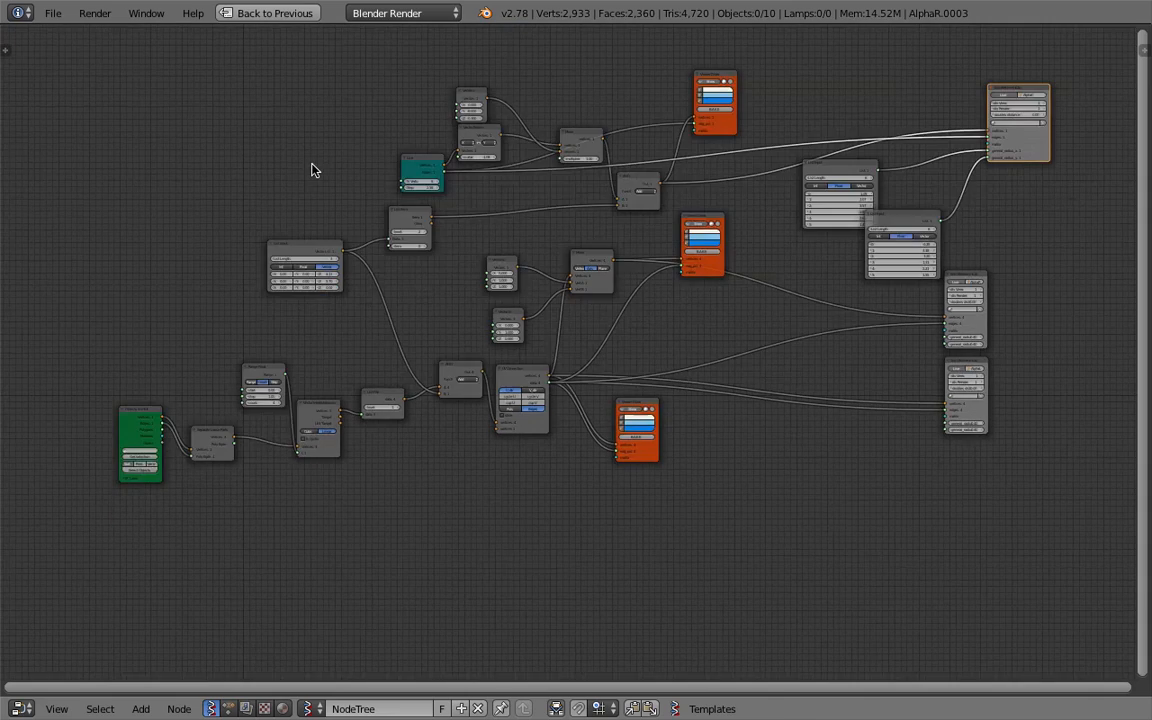
{"action": "key", "text": "ctrl+Up"}
{"action": "middle_click_drag", "start_coordinate": [553, 419], "coordinate": [450, 405]}
{"action": "middle_click_drag", "start_coordinate": [355, 213], "coordinate": [366, 250]}
{"action": "left_click_drag", "start_coordinate": [596, 320], "coordinate": [594, 450]}
{"action": "middle_click_drag", "start_coordinate": [620, 140], "coordinate": [512, 236]}
{"action": "scroll", "coordinate": [557, 246], "scroll_direction": "up", "scroll_amount": 5}
{"action": "scroll", "coordinate": [727, 127], "scroll_direction": "up", "scroll_amount": 2}
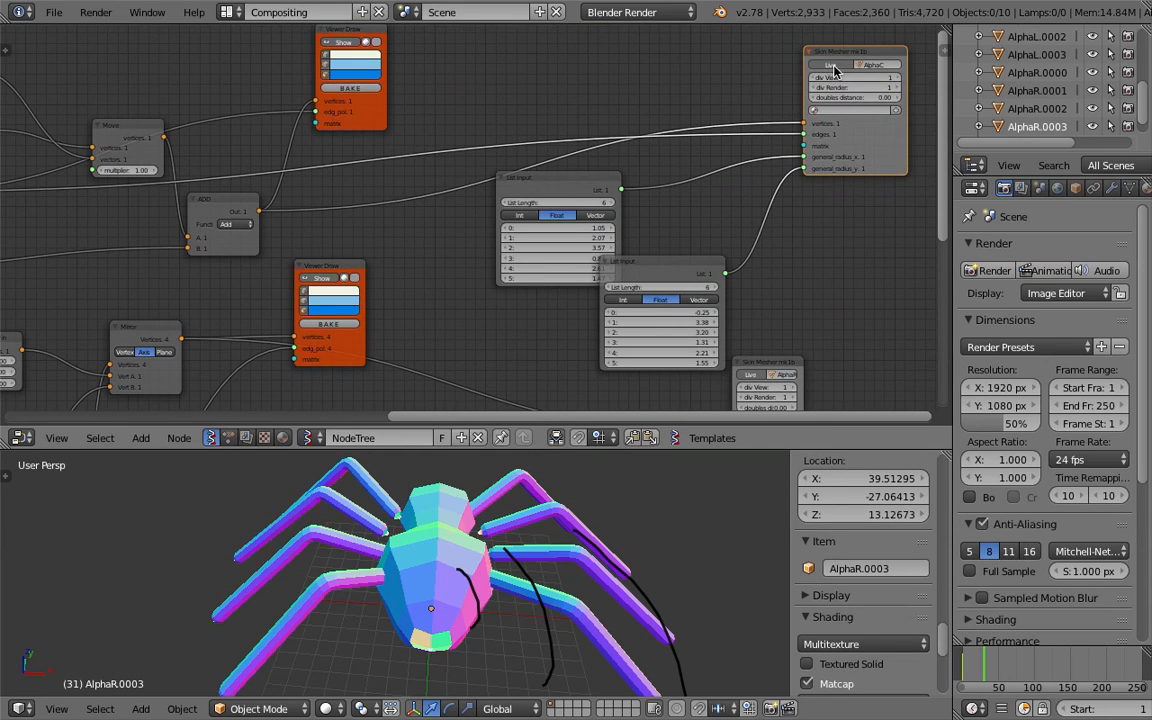
- Separate the two overlapping float List Input nodes and adjust entry 0 of the one feeding general_radius_x
{"action": "middle_click_drag", "start_coordinate": [484, 255], "coordinate": [680, 243]}
{"action": "left_click_drag", "start_coordinate": [657, 203], "coordinate": [634, 210]}
{"action": "middle_click_drag", "start_coordinate": [675, 514], "coordinate": [602, 521]}
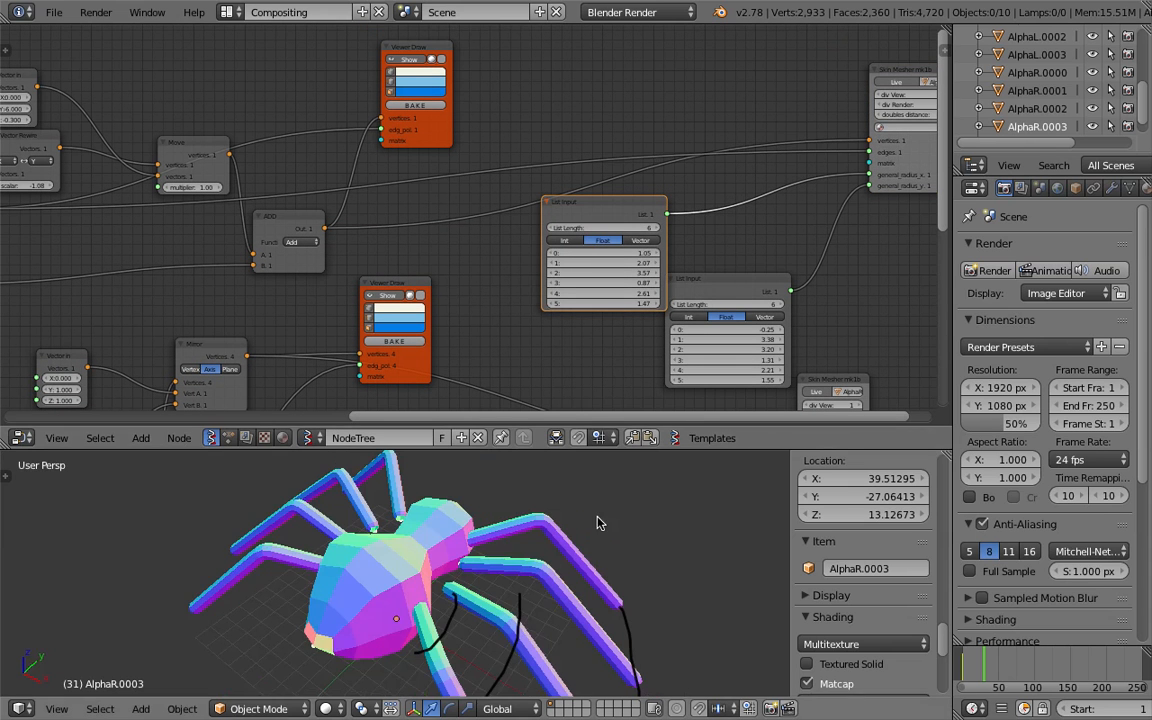
{"action": "middle_click_drag", "start_coordinate": [627, 301], "coordinate": [528, 281]}
{"action": "scroll", "coordinate": [535, 285], "scroll_direction": "up", "scroll_amount": 2}
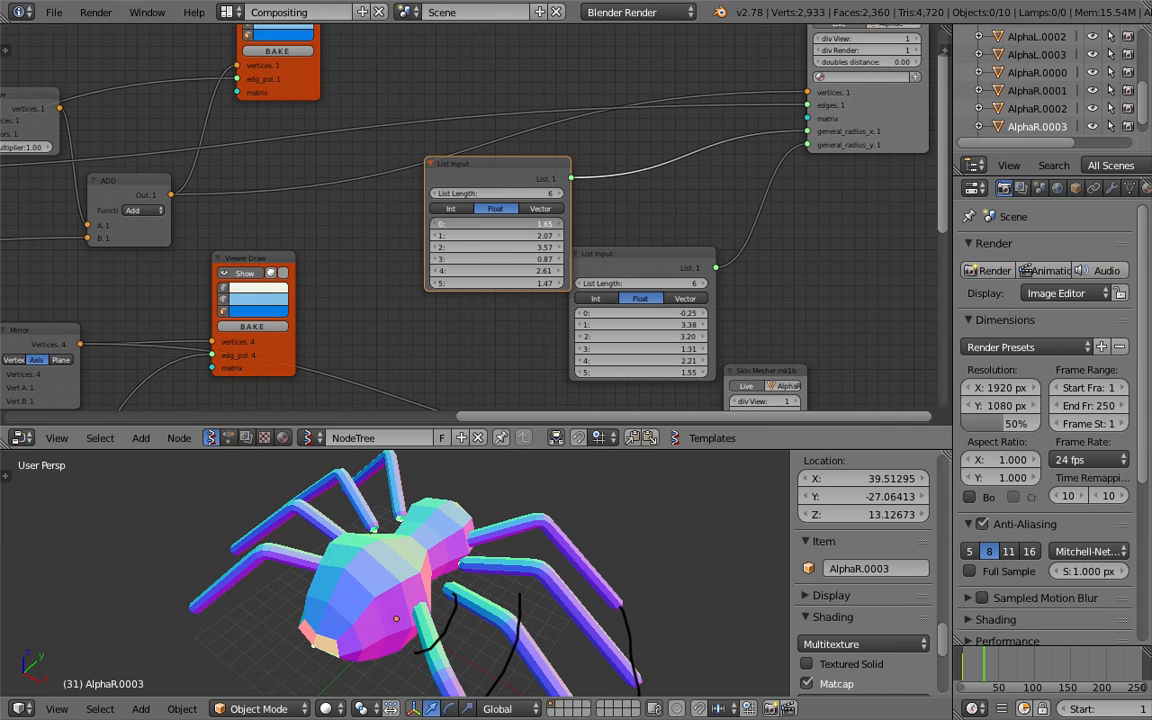
{"action": "left_click_drag", "start_coordinate": [530, 224], "coordinate": [558, 238]}
{"action": "middle_click_drag", "start_coordinate": [484, 502], "coordinate": [652, 572]}
{"action": "middle_click_drag", "start_coordinate": [620, 229], "coordinate": [640, 248]}
{"action": "left_click_drag", "start_coordinate": [669, 273], "coordinate": [718, 247]}
{"action": "middle_click_drag", "start_coordinate": [570, 240], "coordinate": [478, 254]}
- Try a different Y value in the upper Vector in node feeding Mirror, and undo the change
{"action": "middle_click_drag", "start_coordinate": [213, 153], "coordinate": [477, 116]}
{"action": "middle_click_drag", "start_coordinate": [671, 327], "coordinate": [406, 169]}
{"action": "middle_click_drag", "start_coordinate": [265, 301], "coordinate": [571, 226]}
{"action": "scroll", "coordinate": [512, 250], "scroll_direction": "down", "scroll_amount": 2}
{"action": "scroll", "coordinate": [510, 252], "scroll_direction": "up", "scroll_amount": 1}
{"action": "middle_click_drag", "start_coordinate": [486, 260], "coordinate": [604, 312]}
{"action": "scroll", "coordinate": [453, 253], "scroll_direction": "up", "scroll_amount": 2}
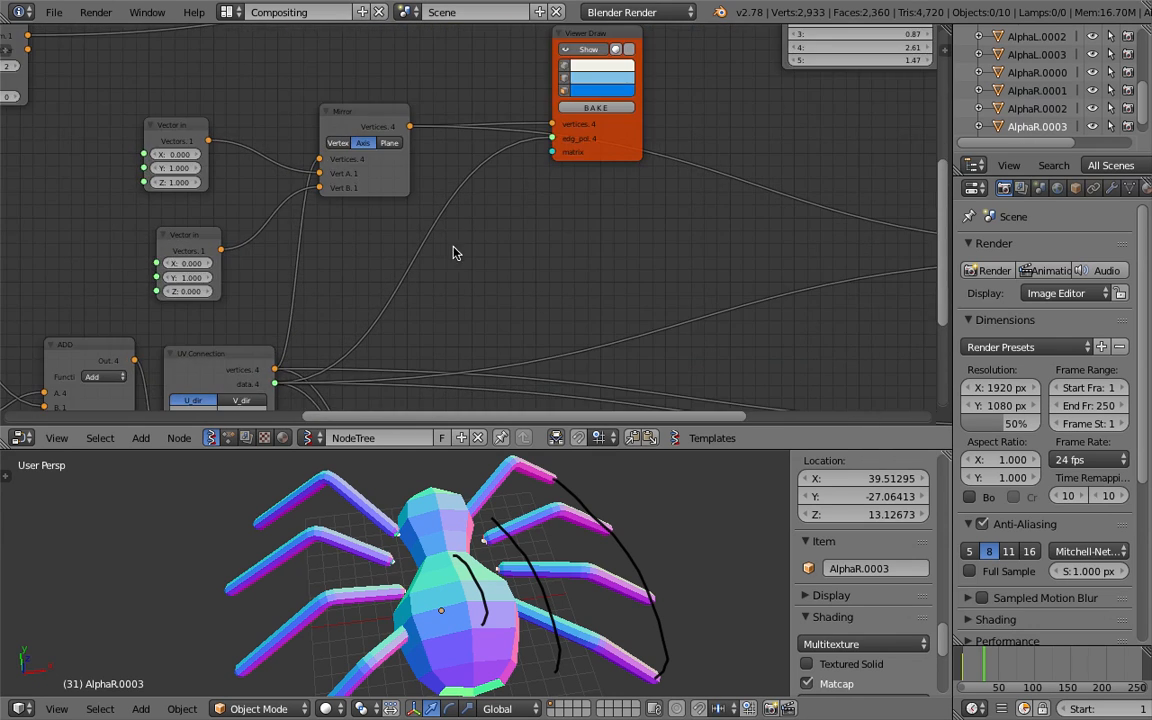
{"action": "middle_click_drag", "start_coordinate": [360, 210], "coordinate": [479, 255]}
{"action": "scroll", "coordinate": [479, 255], "scroll_direction": "up", "scroll_amount": 1}
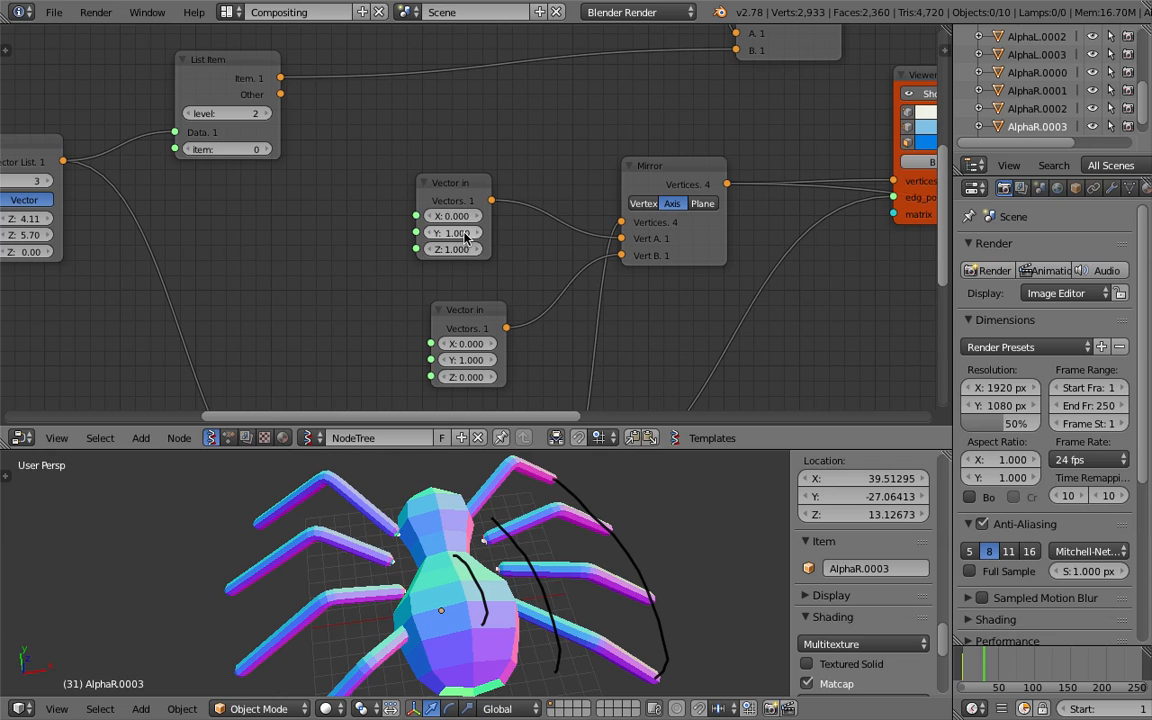
{"action": "left_click_drag", "start_coordinate": [465, 232], "coordinate": [493, 256]}
{"action": "middle_click_drag", "start_coordinate": [430, 563], "coordinate": [326, 540]}
{"action": "key", "text": "ctrl+z"}
- Set the three Z values in the vector List Input node to 3.72, 5.43 and -0.42 to reshape the legs
{"action": "middle_click_drag", "start_coordinate": [402, 218], "coordinate": [601, 331]}
{"action": "middle_click_drag", "start_coordinate": [344, 326], "coordinate": [565, 262]}
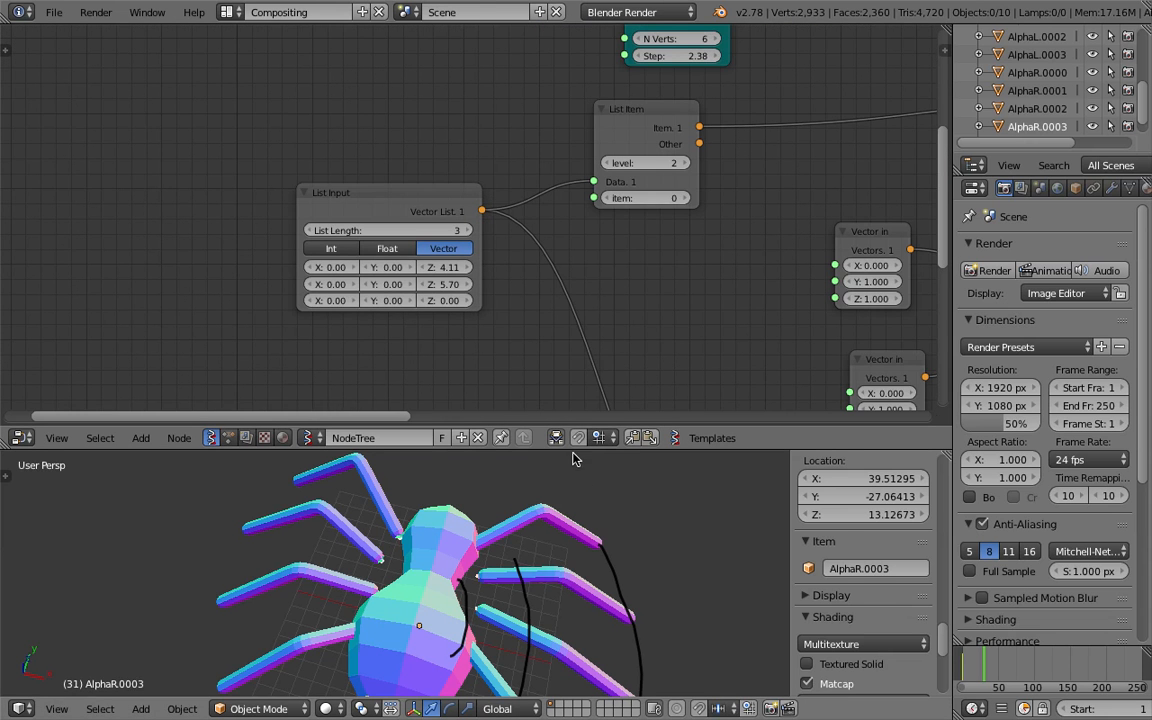
{"action": "left_click_drag", "start_coordinate": [572, 451], "coordinate": [572, 325]}
{"action": "middle_click_drag", "start_coordinate": [600, 380], "coordinate": [562, 384]}
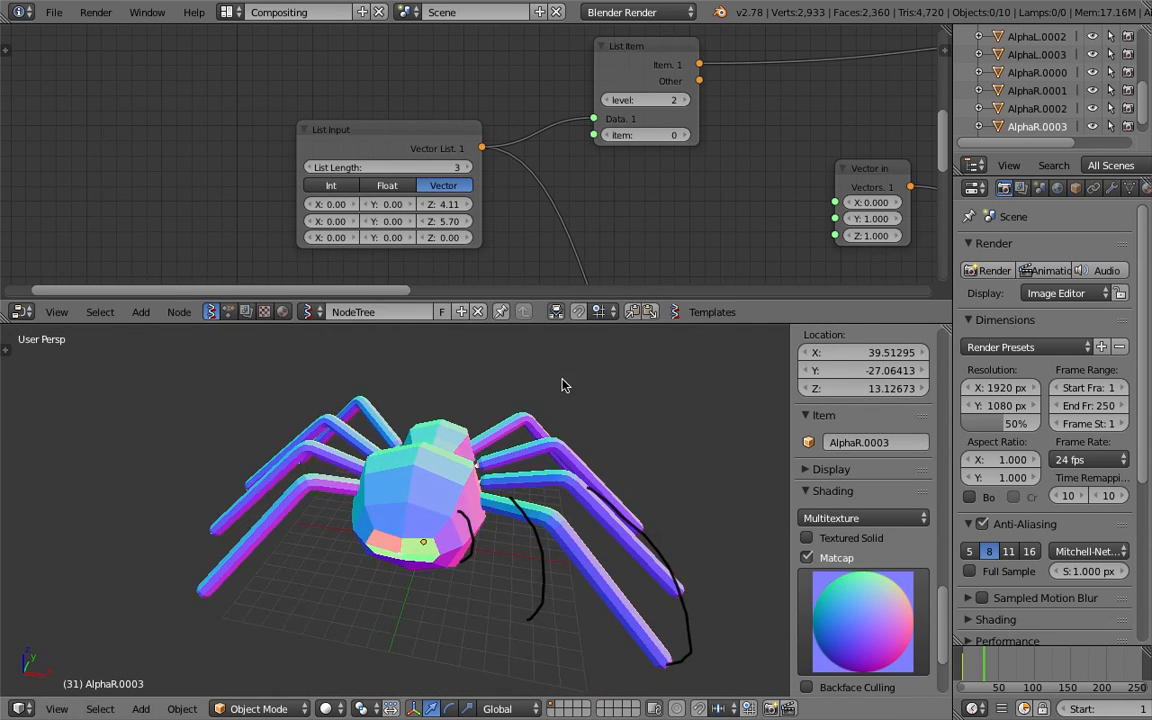
{"action": "mouse_move", "coordinate": [434, 208]}
{"action": "left_mouse_down"}
{"action": "mouse_move", "coordinate": [375, 208]}
{"action": "mouse_move", "coordinate": [414, 208]}
{"action": "left_mouse_up"}
{"action": "middle_click_drag", "start_coordinate": [463, 458], "coordinate": [490, 580]}
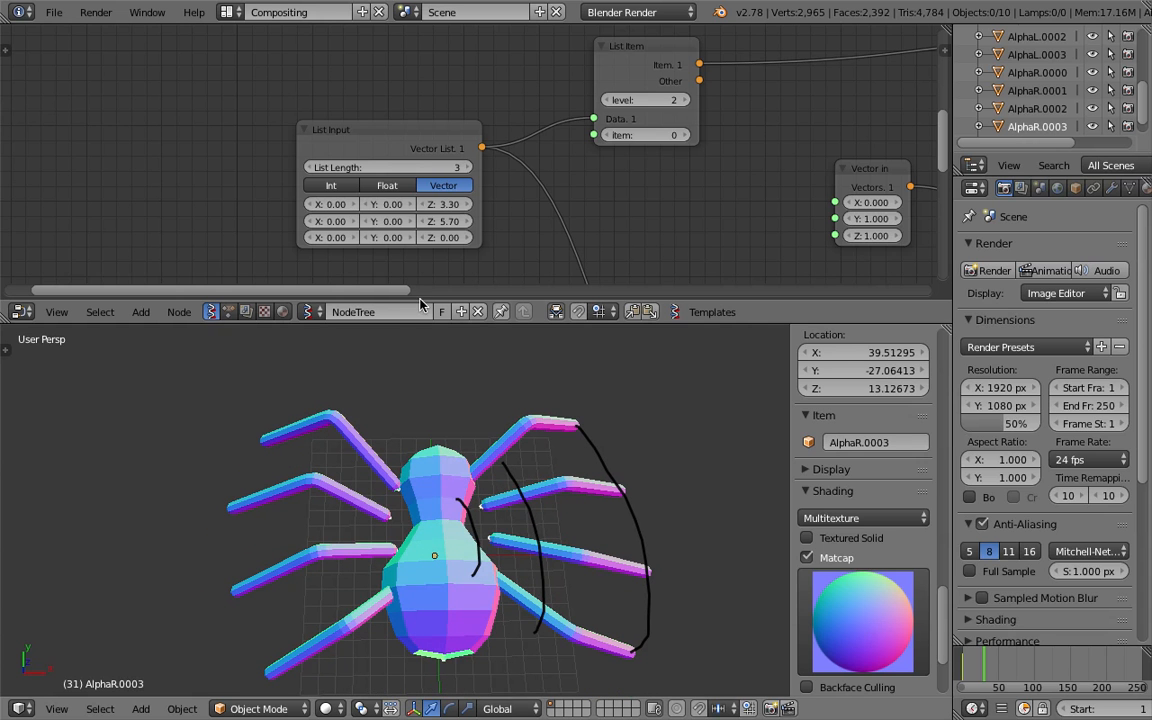
{"action": "left_click_drag", "start_coordinate": [430, 204], "coordinate": [445, 239]}
{"action": "middle_click_drag", "start_coordinate": [562, 530], "coordinate": [424, 527]}
{"action": "middle_click_drag", "start_coordinate": [525, 547], "coordinate": [346, 456]}
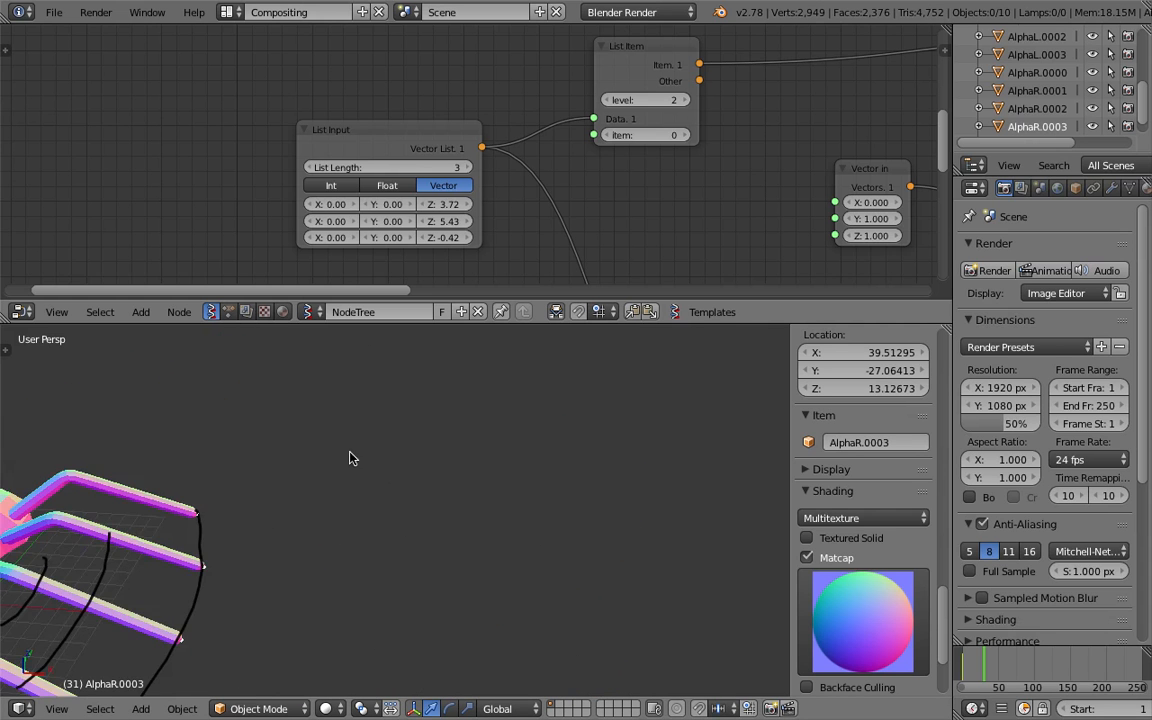
{"action": "middle_click_drag", "start_coordinate": [478, 581], "coordinate": [126, 548]}
{"action": "key", "text": "Home"}
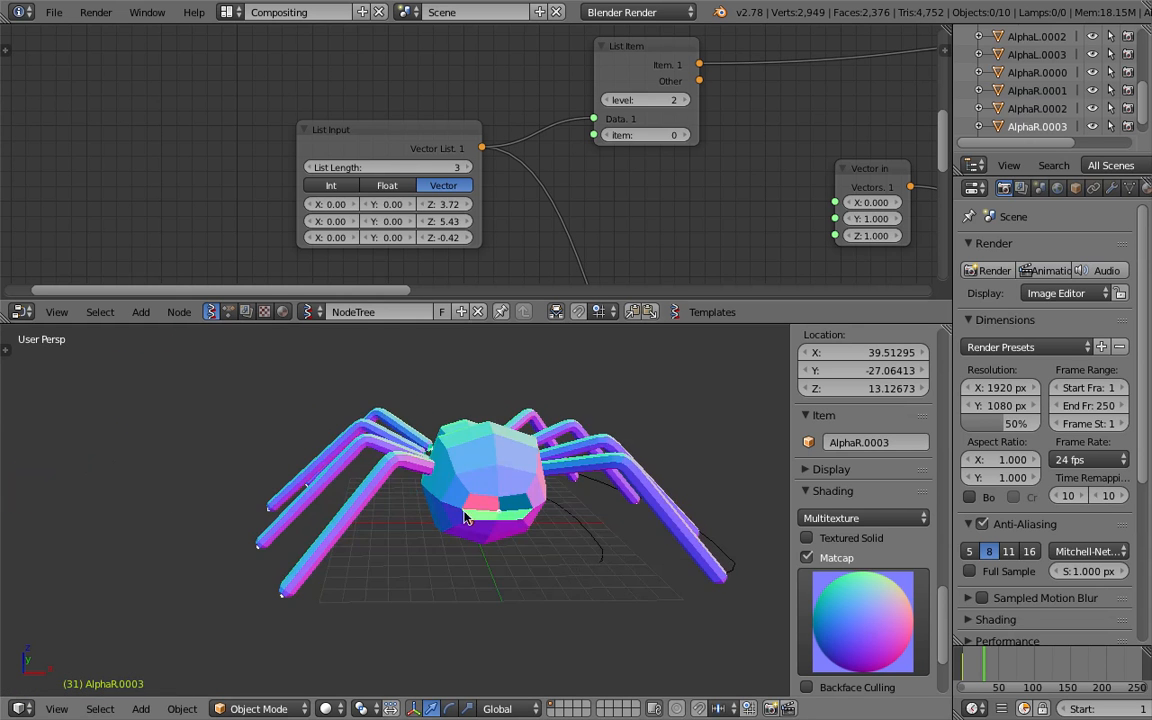
- Start a new file and delete all objects of the default scene
{"action": "left_click", "coordinate": [52, 13]}
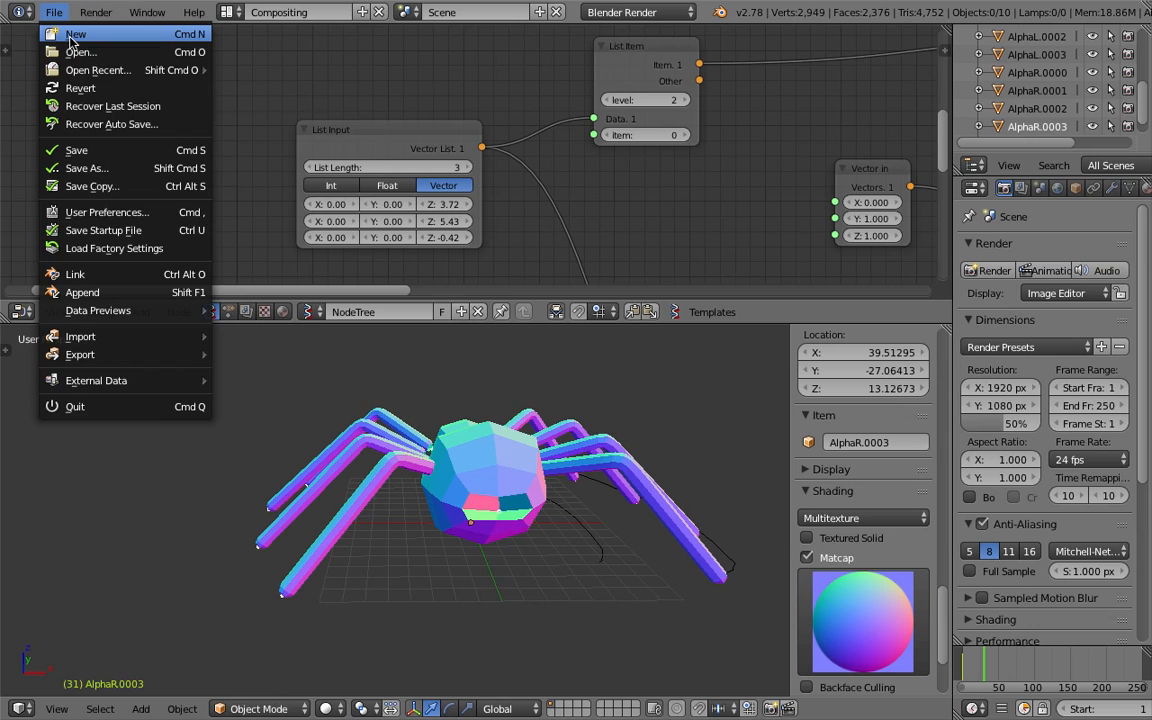
{"action": "left_click", "coordinate": [70, 36]}
{"action": "left_click", "coordinate": [82, 44]}
{"action": "key", "text": "a"}
{"action": "key", "text": "a"}
{"action": "key", "text": "x"}
{"action": "left_click", "coordinate": [656, 388]}
- In top view, sketch three curved leg guides on the positive X side with the Grease Pencil
{"action": "middle_click_drag", "start_coordinate": [656, 388], "coordinate": [586, 406]}
{"action": "left_click", "coordinate": [57, 642]}
{"action": "left_click", "coordinate": [119, 559]}
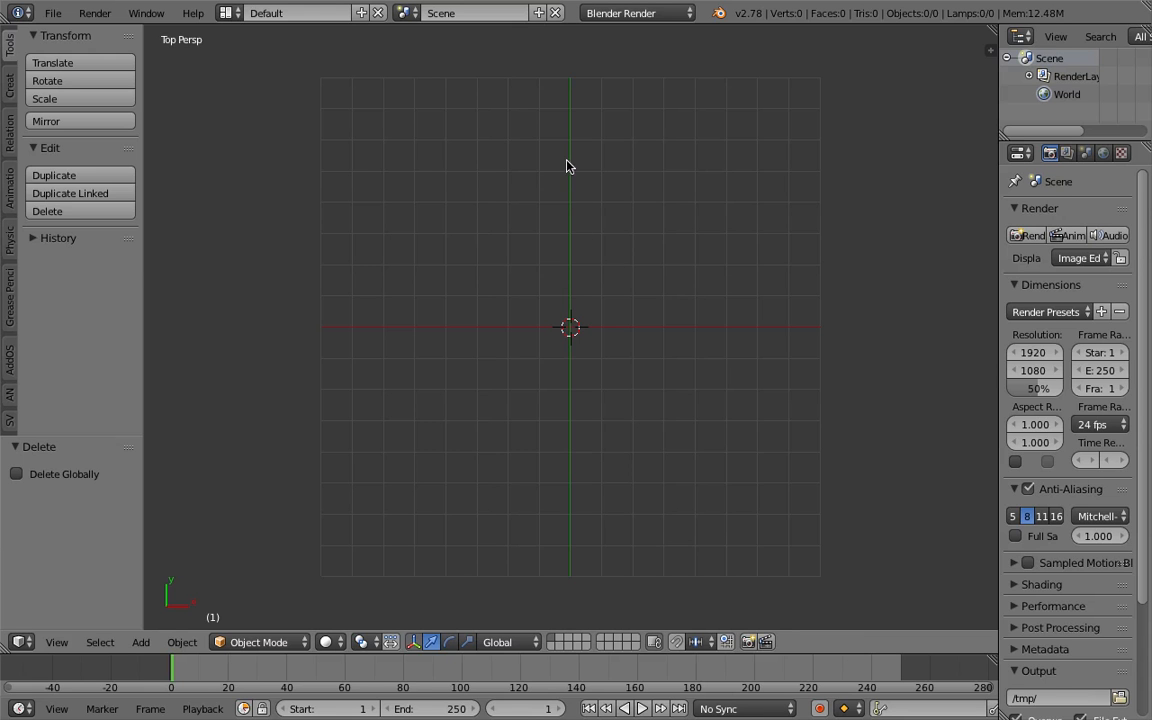
{"action": "middle_click_drag", "start_coordinate": [616, 351], "coordinate": [580, 363], "text": "shift"}
{"action": "scroll", "coordinate": [580, 363], "scroll_direction": "up", "scroll_amount": 2}
{"action": "scroll", "coordinate": [560, 250], "scroll_direction": "down", "scroll_amount": 1}
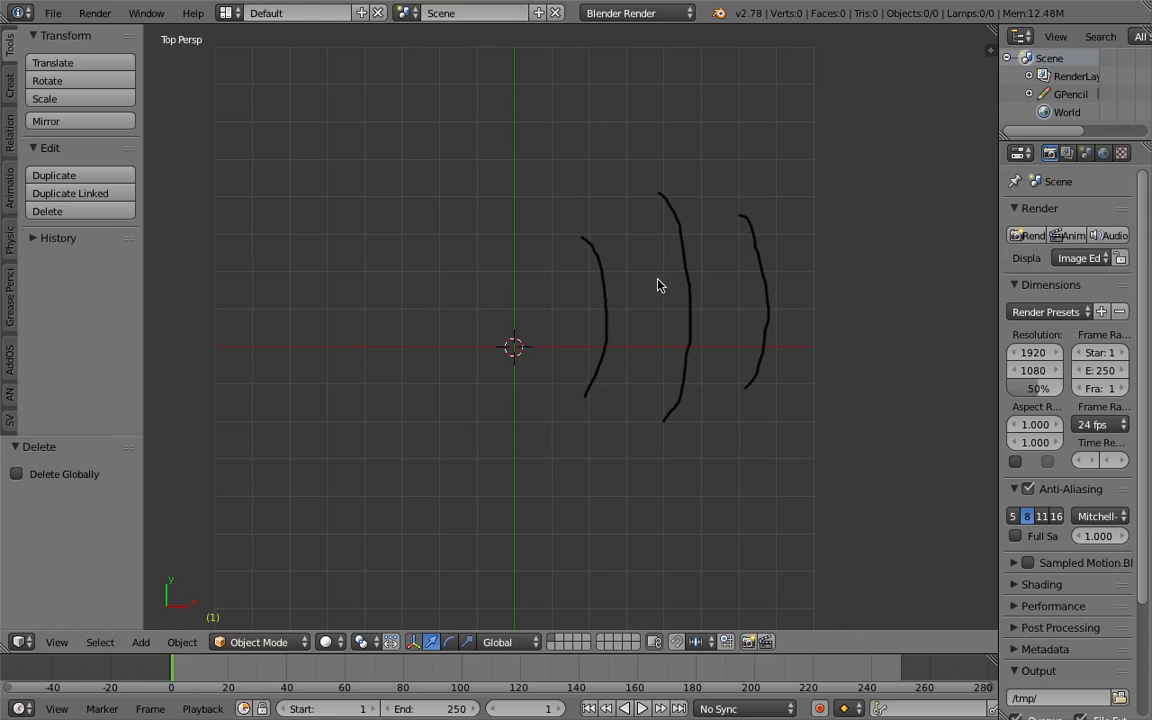
- Convert the Grease Pencil strokes to Bezier curves with Link Strokes disabled, and hide the Grease Pencil layer
{"action": "key", "text": "space"}
{"action": "type", "text": "conver"}
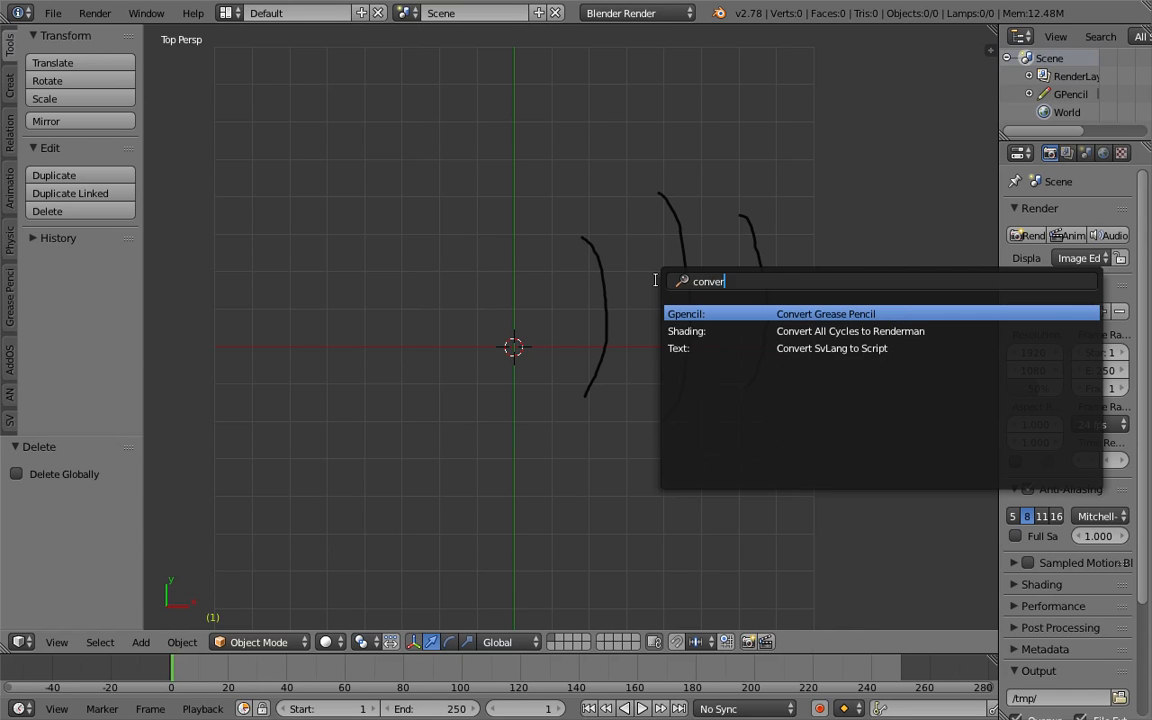
{"action": "left_click", "coordinate": [820, 315]}
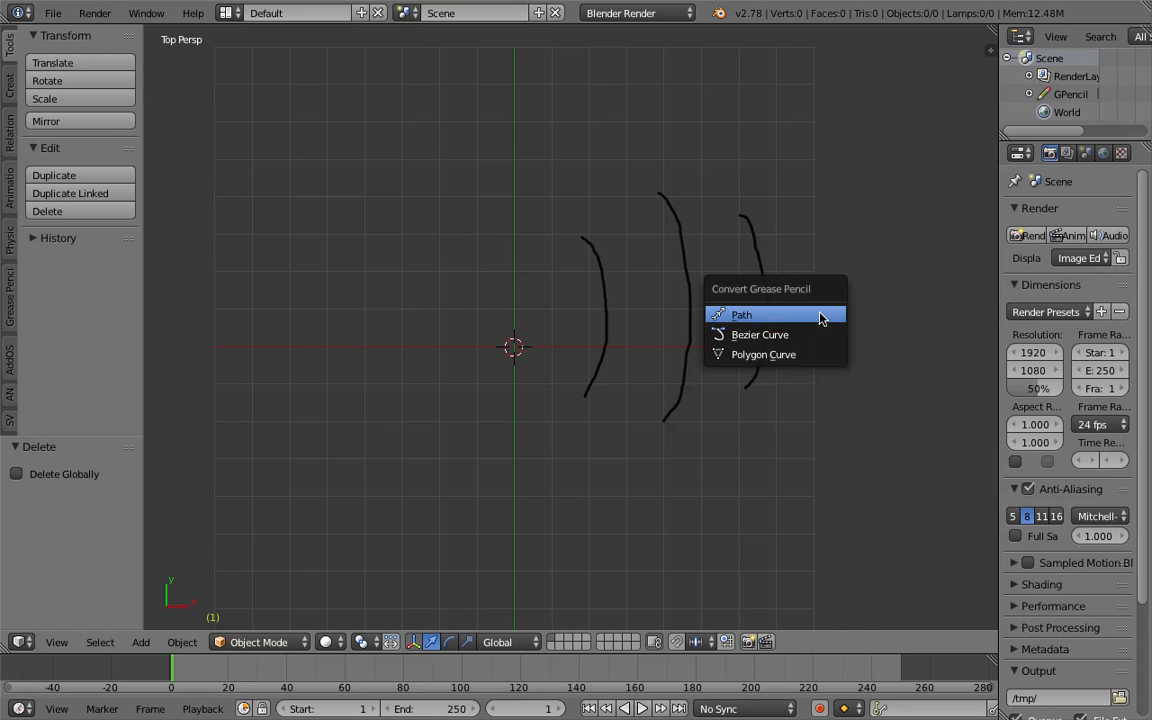
{"action": "left_click", "coordinate": [716, 336]}
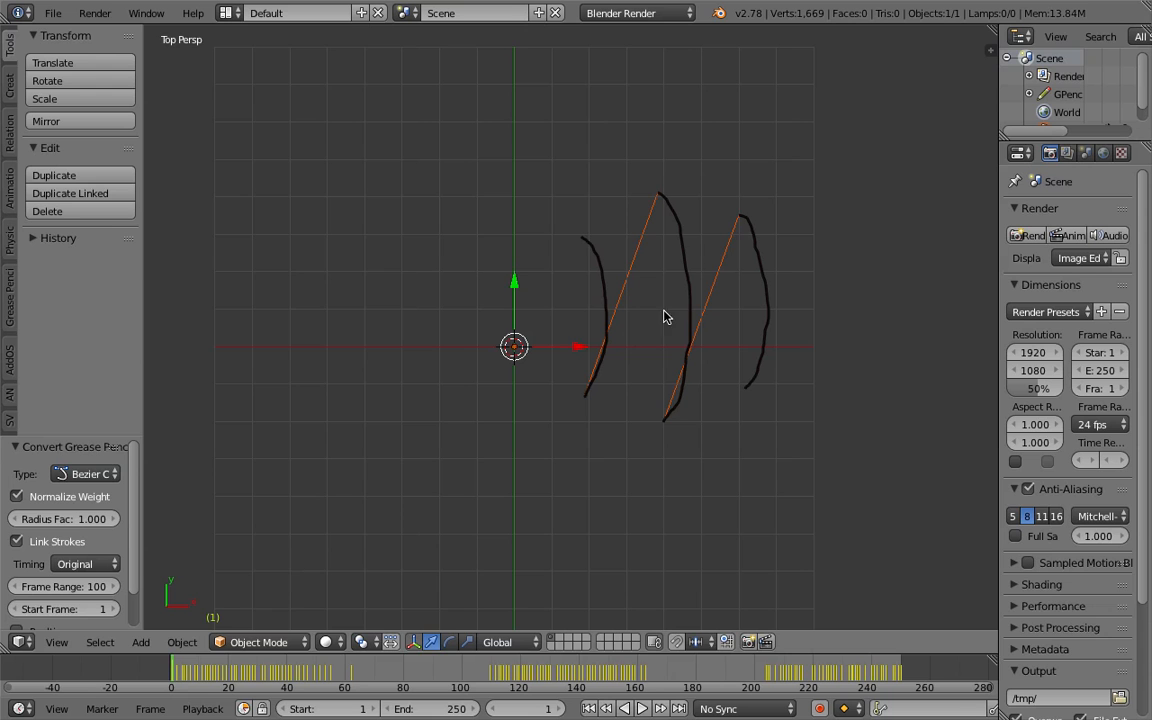
{"action": "left_click", "coordinate": [62, 545]}
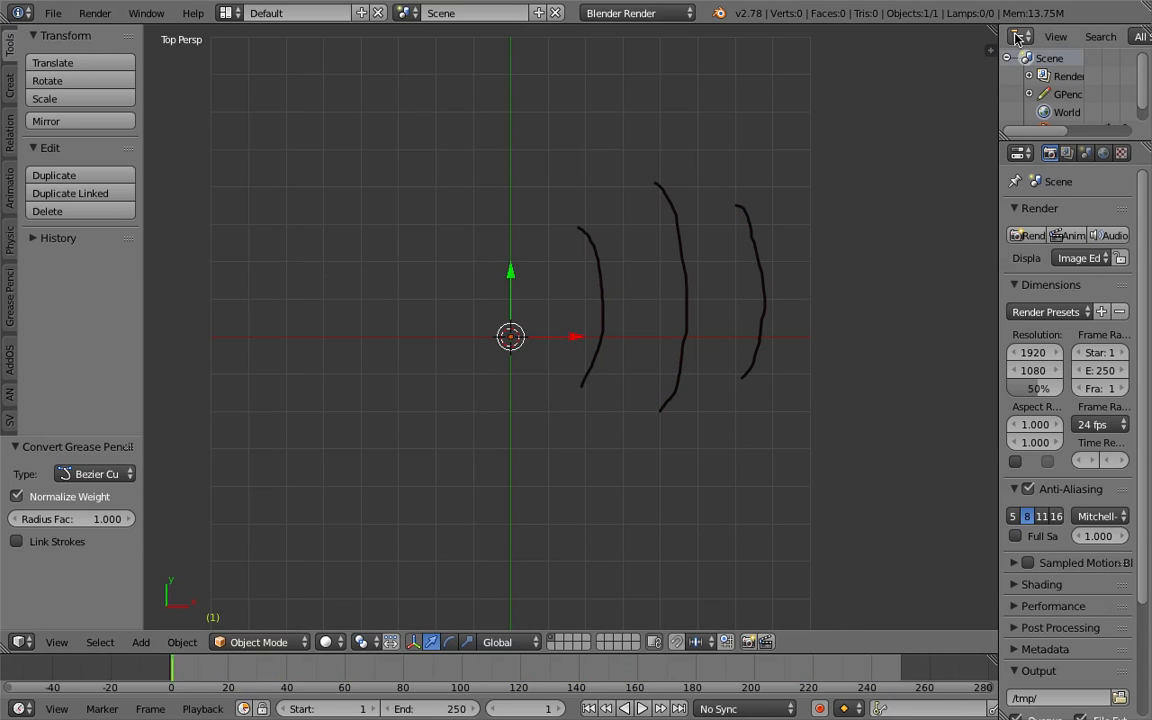
{"action": "left_click", "coordinate": [990, 51]}
{"action": "left_click", "coordinate": [928, 120]}
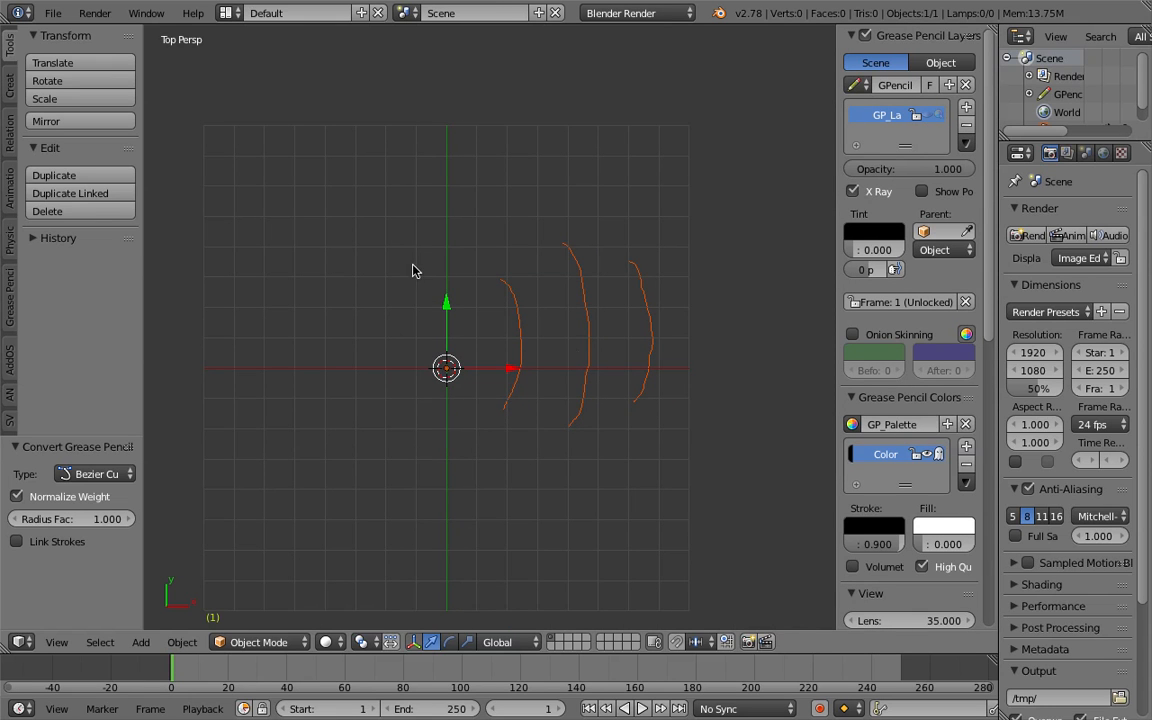
- Save the scene to the Desktop folder as spider_leg_ratio_001
{"action": "left_click", "coordinate": [52, 13]}
{"action": "left_click", "coordinate": [118, 166]}
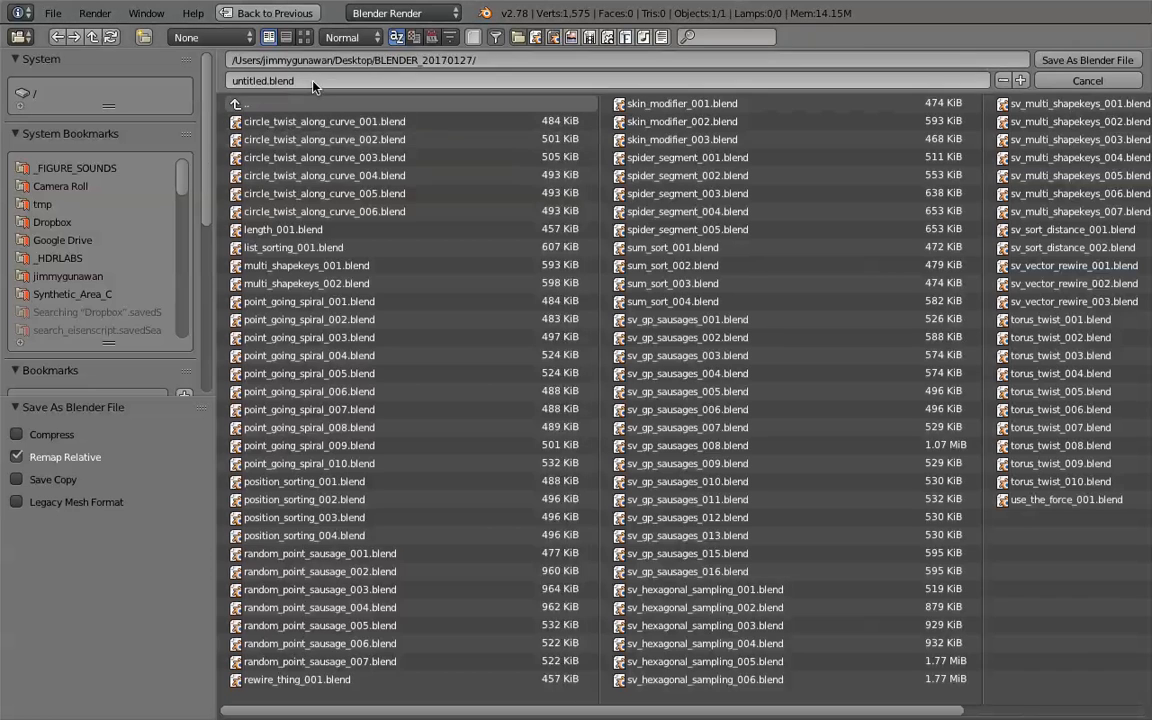
{"action": "scroll", "coordinate": [140, 230], "scroll_direction": "down", "scroll_amount": 6}
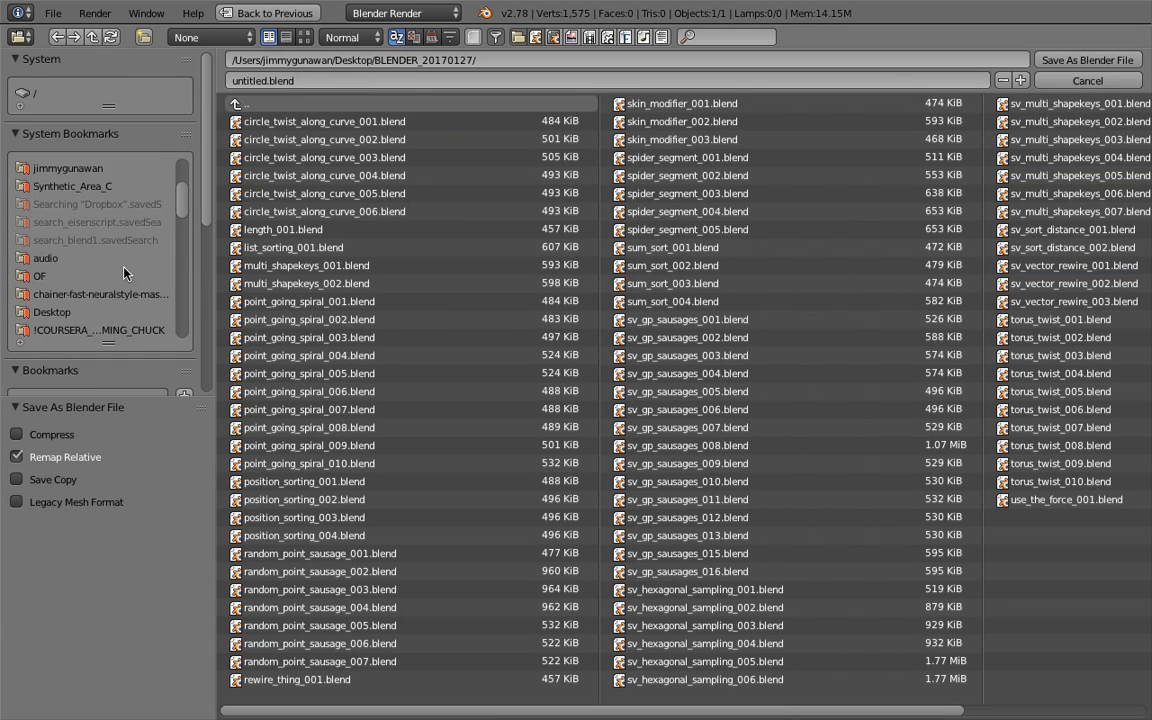
{"action": "left_click", "coordinate": [110, 314]}
{"action": "left_click", "coordinate": [285, 80]}
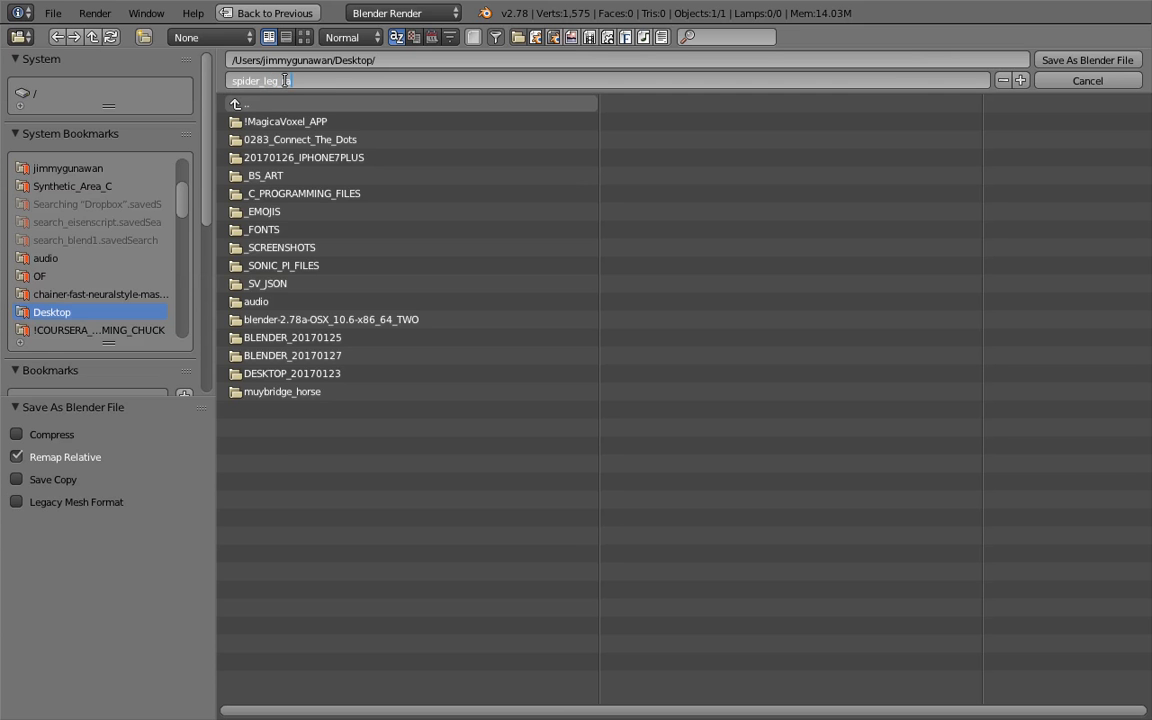
{"action": "type", "text": "spider_leg_ratio_001"}
{"action": "key", "text": "Return"}
{"action": "left_click", "coordinate": [1042, 61]}
- Switch to the Compositing screen layout and create a new Sverchok node tree
{"action": "middle_click_drag", "start_coordinate": [569, 232], "coordinate": [587, 275], "text": "shift"}
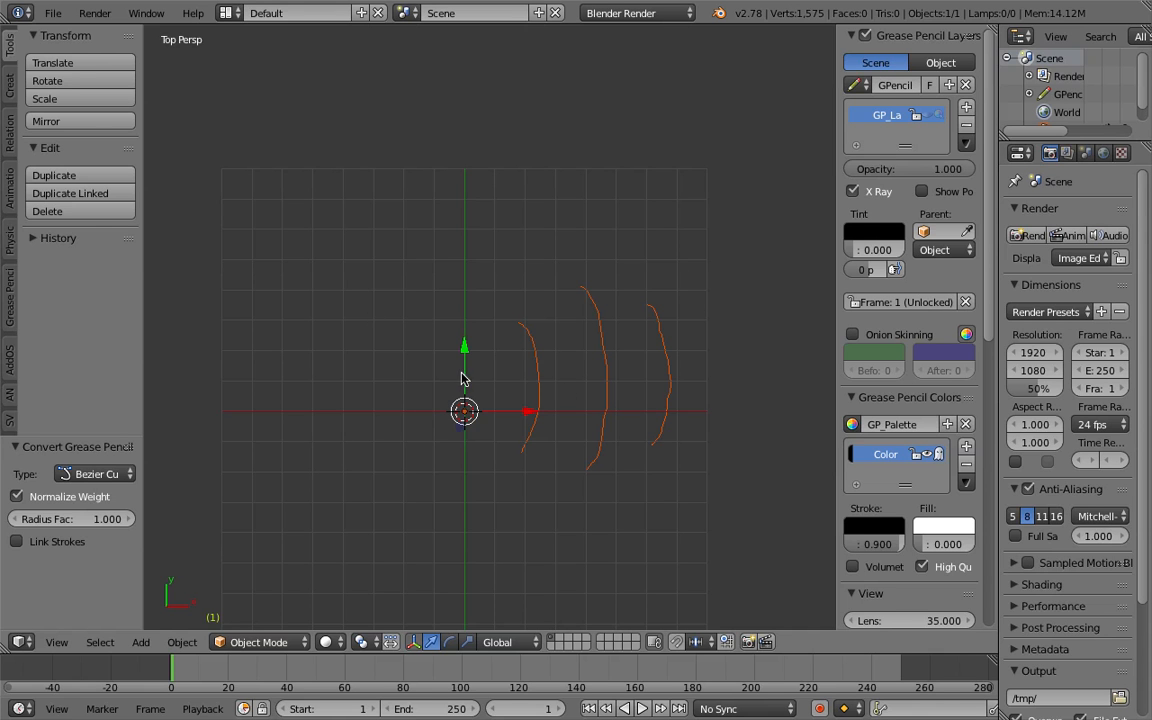
{"action": "left_click", "coordinate": [226, 12]}
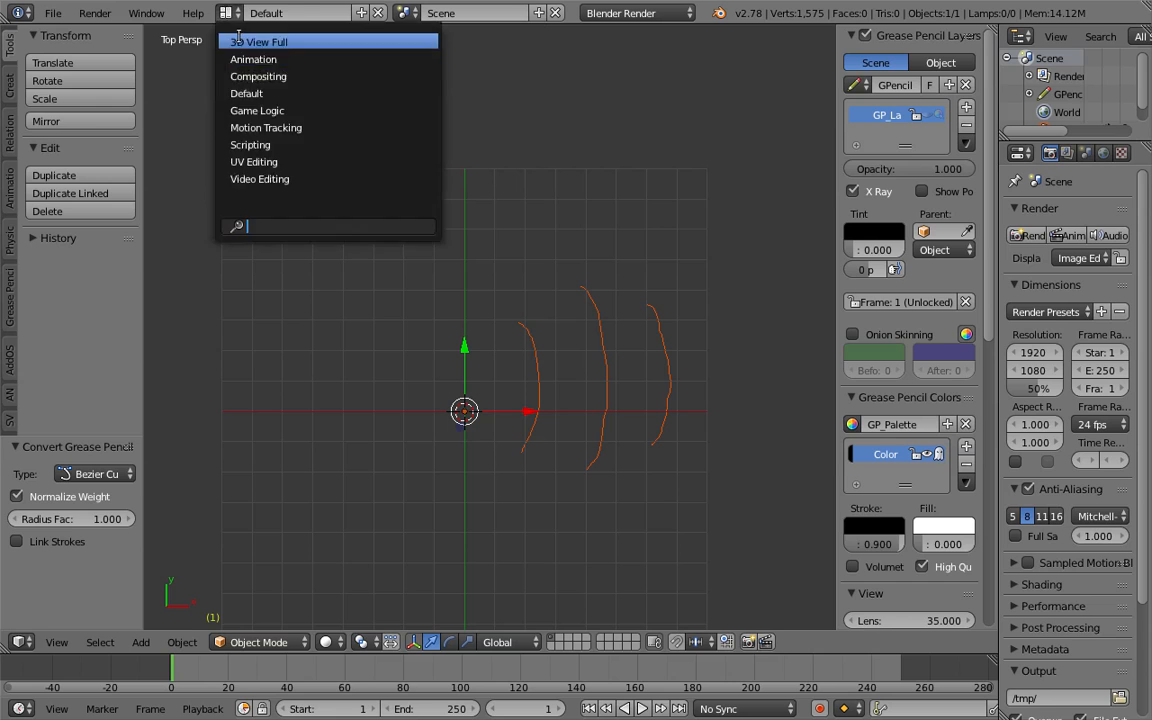
{"action": "left_click", "coordinate": [262, 70]}
{"action": "left_click", "coordinate": [210, 419]}
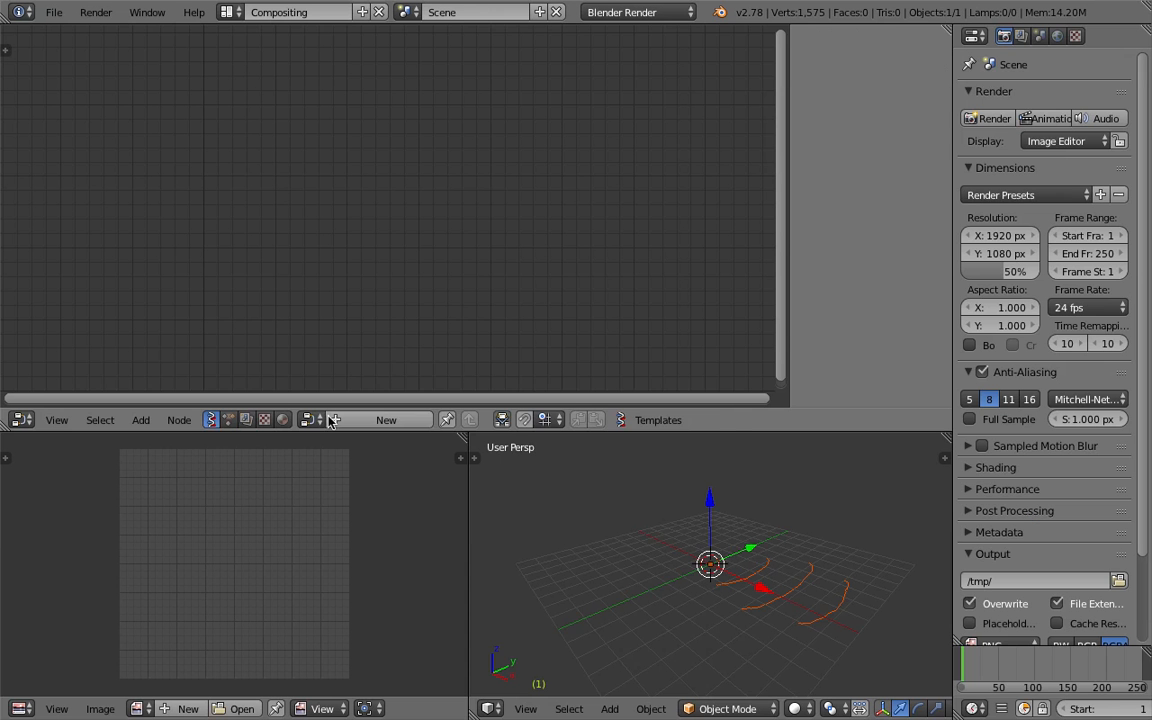
{"action": "left_click", "coordinate": [380, 419]}
- Add an Objects in mk3 node to the node tree
{"action": "key", "text": "shift+a"}
{"action": "left_click", "coordinate": [299, 172]}
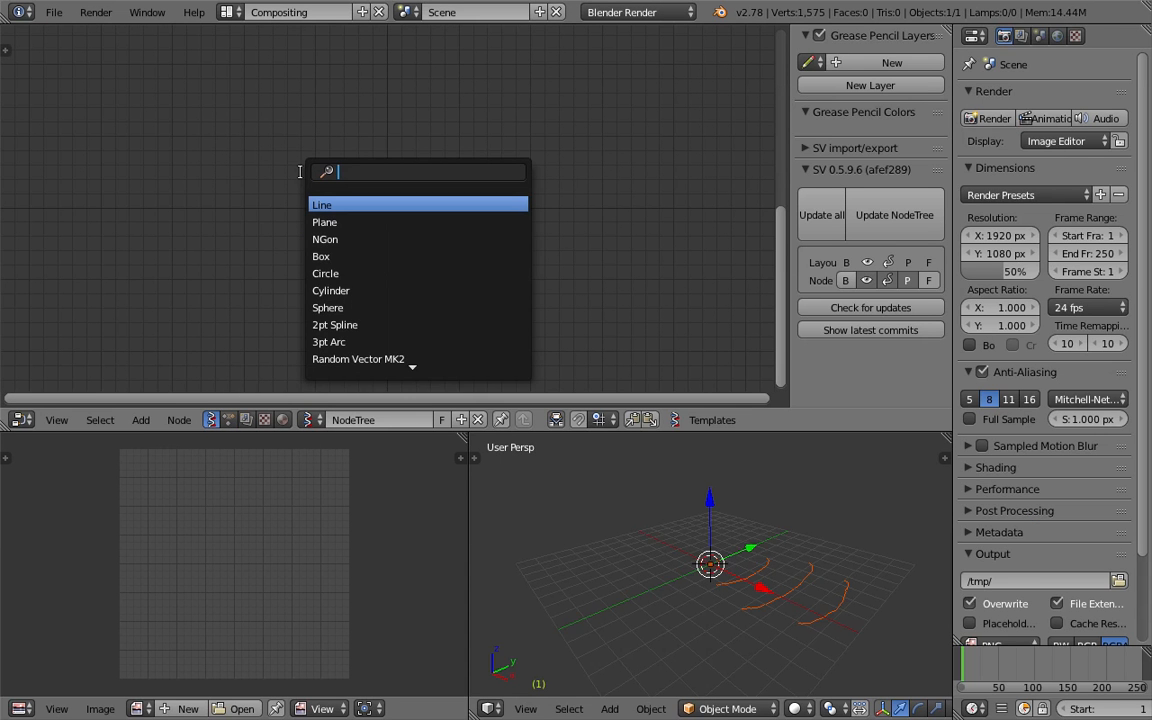
{"action": "key", "text": "shift+a"}
{"action": "left_click", "coordinate": [279, 168]}
{"action": "type", "text": "object"}
{"action": "key", "text": "Down"}
{"action": "key", "text": "Return"}
{"action": "left_click", "coordinate": [279, 168]}
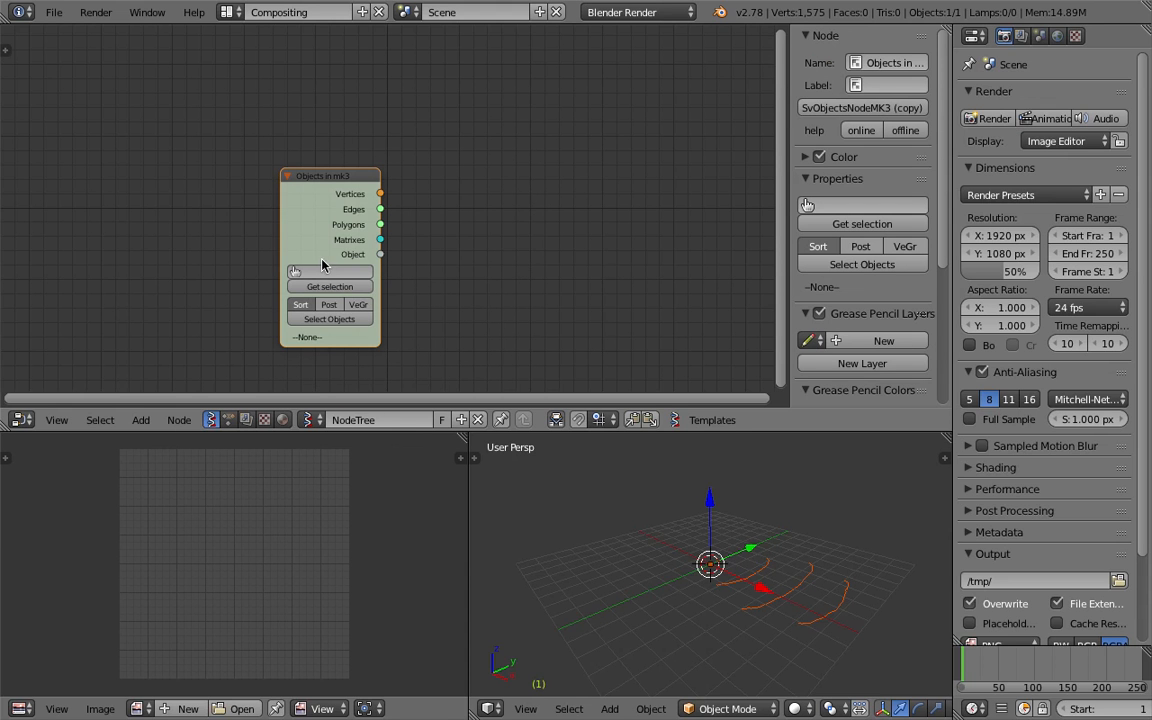
- Load the selected GP_Layer leg curves into the Objects in node and save the file
{"action": "mouse_move", "coordinate": [702, 506]}
{"action": "middle_mouse_down"}
{"action": "mouse_move", "coordinate": [787, 584]}
{"action": "mouse_move", "coordinate": [725, 578]}
{"action": "mouse_move", "coordinate": [727, 590]}
{"action": "mouse_move", "coordinate": [818, 522]}
{"action": "mouse_move", "coordinate": [746, 527]}
{"action": "mouse_move", "coordinate": [678, 557]}
{"action": "middle_mouse_up"}
{"action": "scroll", "coordinate": [787, 584], "scroll_direction": "up", "scroll_amount": 2}
{"action": "key", "text": "ctrl+s"}
{"action": "left_click", "coordinate": [753, 573]}
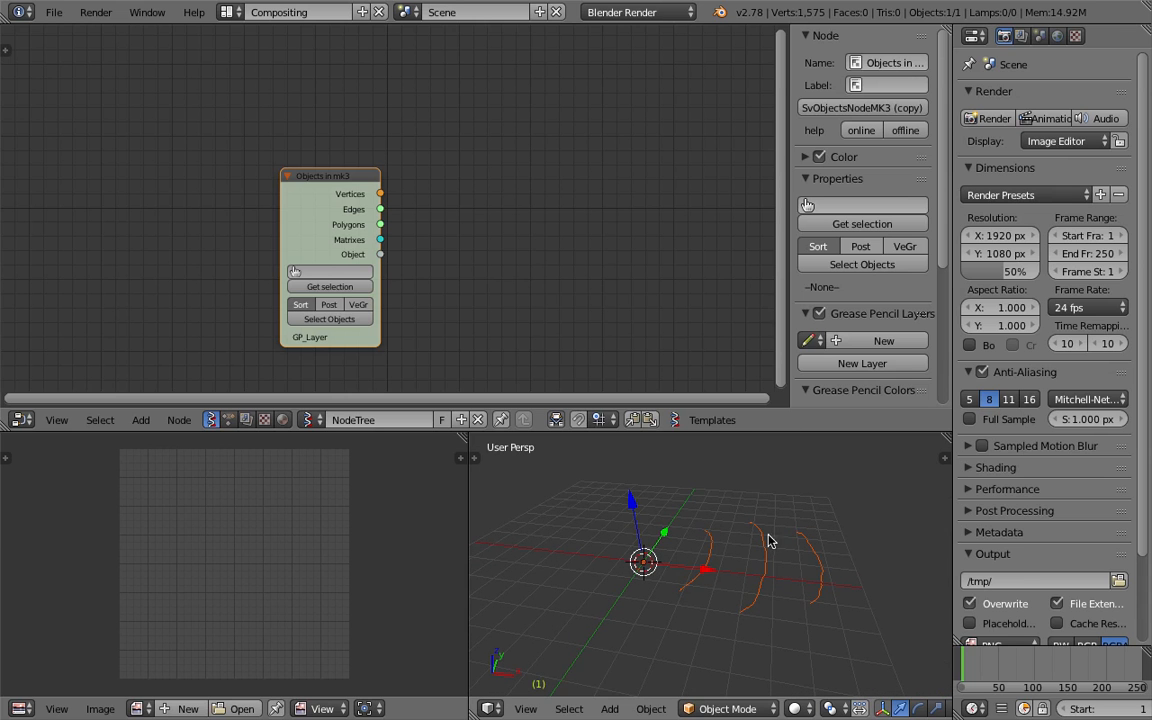
{"action": "middle_click_drag", "start_coordinate": [773, 556], "coordinate": [675, 581]}
{"action": "key", "text": "ctrl+s"}
{"action": "left_click", "coordinate": [783, 561]}
- Widen the 3D view, add a Viewer Draw node and feed it the Vertices output of the Objects in node
{"action": "left_click_drag", "start_coordinate": [470, 496], "coordinate": [305, 501]}
{"action": "left_click_drag", "start_coordinate": [361, 296], "coordinate": [305, 272]}
{"action": "key", "text": "space"}
{"action": "type", "text": "view"}
{"action": "left_click", "coordinate": [546, 212]}
{"action": "left_click", "coordinate": [546, 212]}
{"action": "left_click_drag", "start_coordinate": [333, 169], "coordinate": [572, 232]}
{"action": "mouse_move", "coordinate": [720, 522]}
{"action": "middle_mouse_down"}
{"action": "mouse_move", "coordinate": [738, 648]}
{"action": "mouse_move", "coordinate": [760, 600]}
{"action": "middle_mouse_up"}
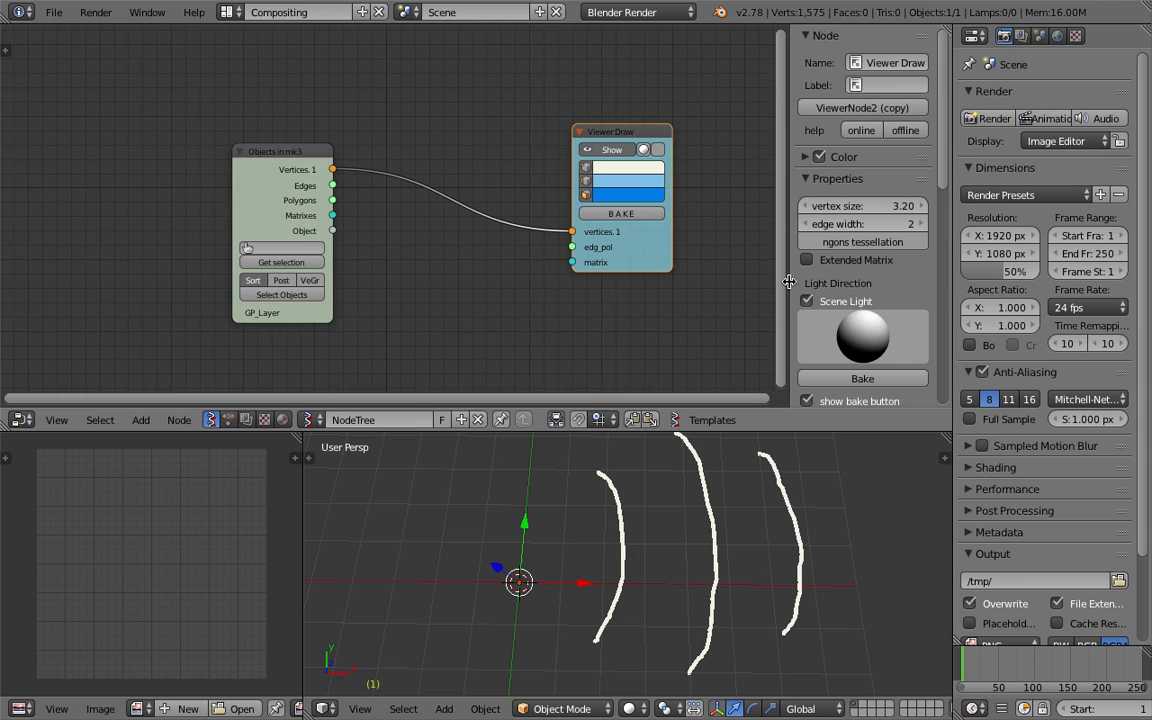
- Hide the node editor's properties region, fit all nodes in view and save the file
{"action": "key", "text": "n"}
{"action": "key", "text": "Home"}
{"action": "middle_click_drag", "start_coordinate": [690, 520], "coordinate": [760, 545]}
{"action": "key", "text": "ctrl+s"}
- Insert a Separate Loose Parts node before Viewer Draw, linking vertices and edges through it
{"action": "left_click", "coordinate": [763, 180]}
{"action": "key", "text": "space"}
{"action": "type", "text": "sepa"}
{"action": "key", "text": "Return"}
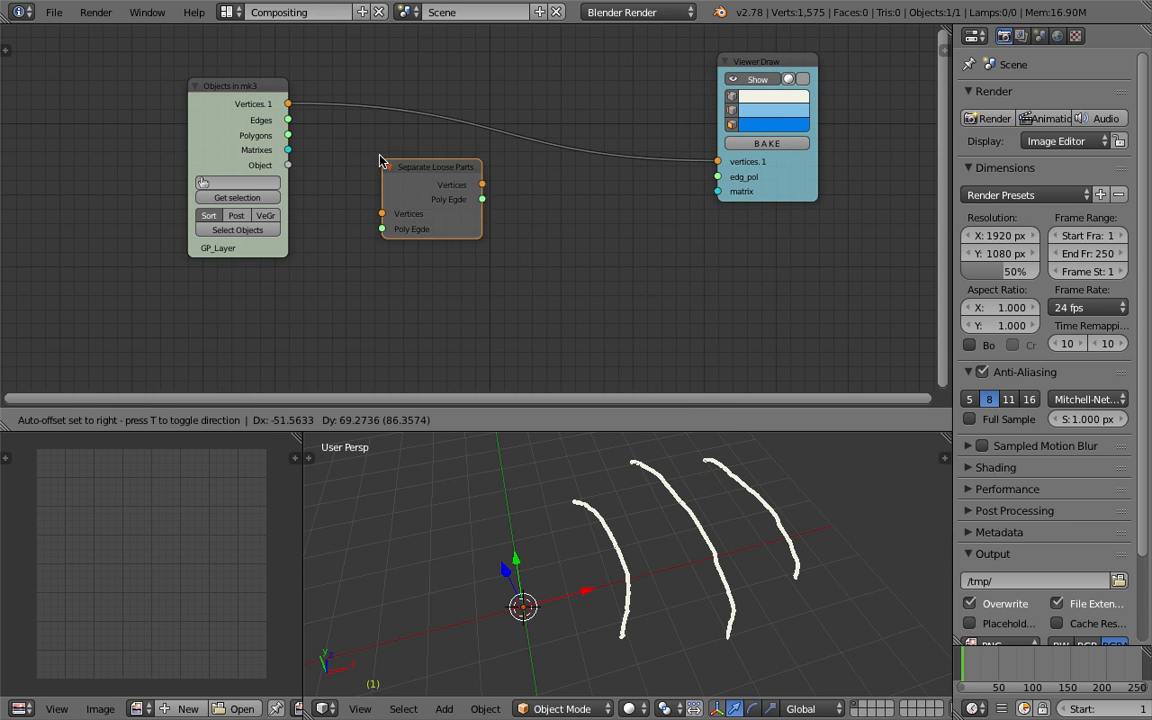
{"action": "left_click", "coordinate": [357, 88]}
{"action": "left_click_drag", "start_coordinate": [290, 120], "coordinate": [358, 158]}
{"action": "left_click_drag", "start_coordinate": [457, 129], "coordinate": [686, 175]}
- Shift the Objects in and Separate Loose Parts nodes away from Viewer Draw to make room, and save the file
{"action": "middle_click_drag", "start_coordinate": [735, 480], "coordinate": [655, 496]}
{"action": "left_click_drag", "start_coordinate": [410, 96], "coordinate": [394, 118]}
{"action": "left_click_drag", "start_coordinate": [245, 91], "coordinate": [191, 105]}
{"action": "left_click_drag", "start_coordinate": [388, 125], "coordinate": [337, 138]}
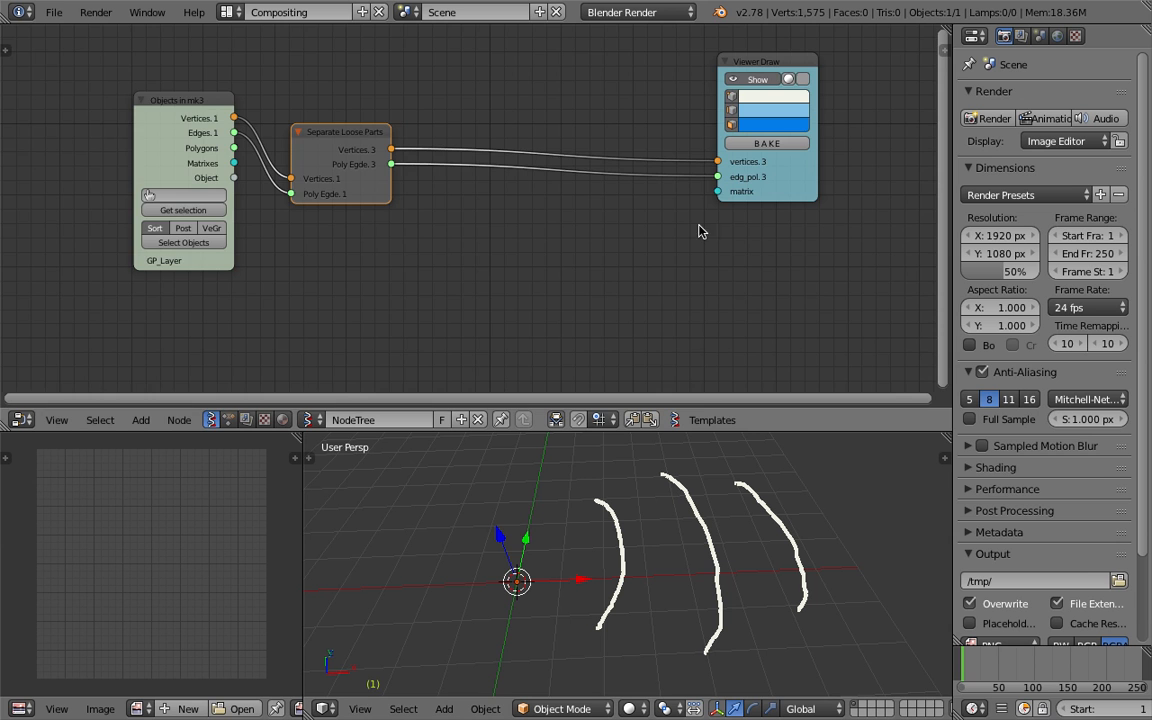
{"action": "scroll", "coordinate": [681, 208], "scroll_direction": "up", "scroll_amount": 5}
{"action": "scroll", "coordinate": [520, 254], "scroll_direction": "down", "scroll_amount": 3}
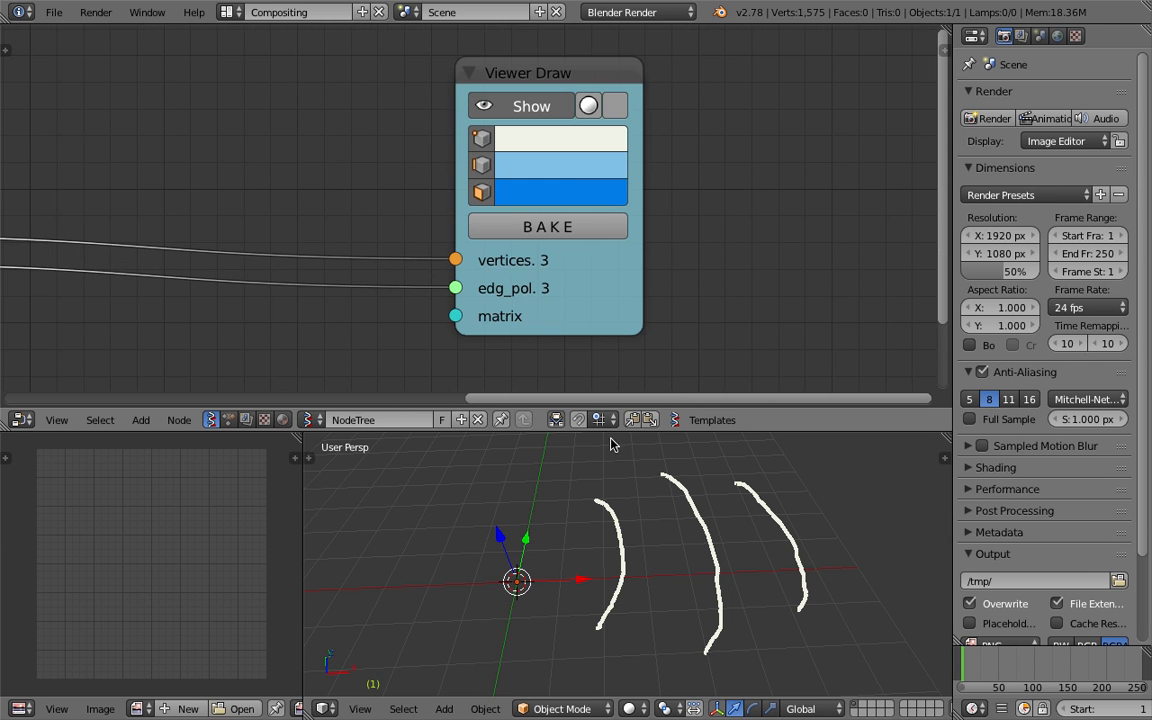
{"action": "scroll", "coordinate": [300, 208], "scroll_direction": "down", "scroll_amount": 5}
{"action": "middle_click_drag", "start_coordinate": [238, 229], "coordinate": [491, 182]}
{"action": "key", "text": "ctrl+s"}
{"action": "left_click", "coordinate": [491, 182]}
- Insert a Vector Interpolation mk3 node on the vertices link between Separate Loose Parts and Viewer Draw
{"action": "key", "text": "shift+a"}
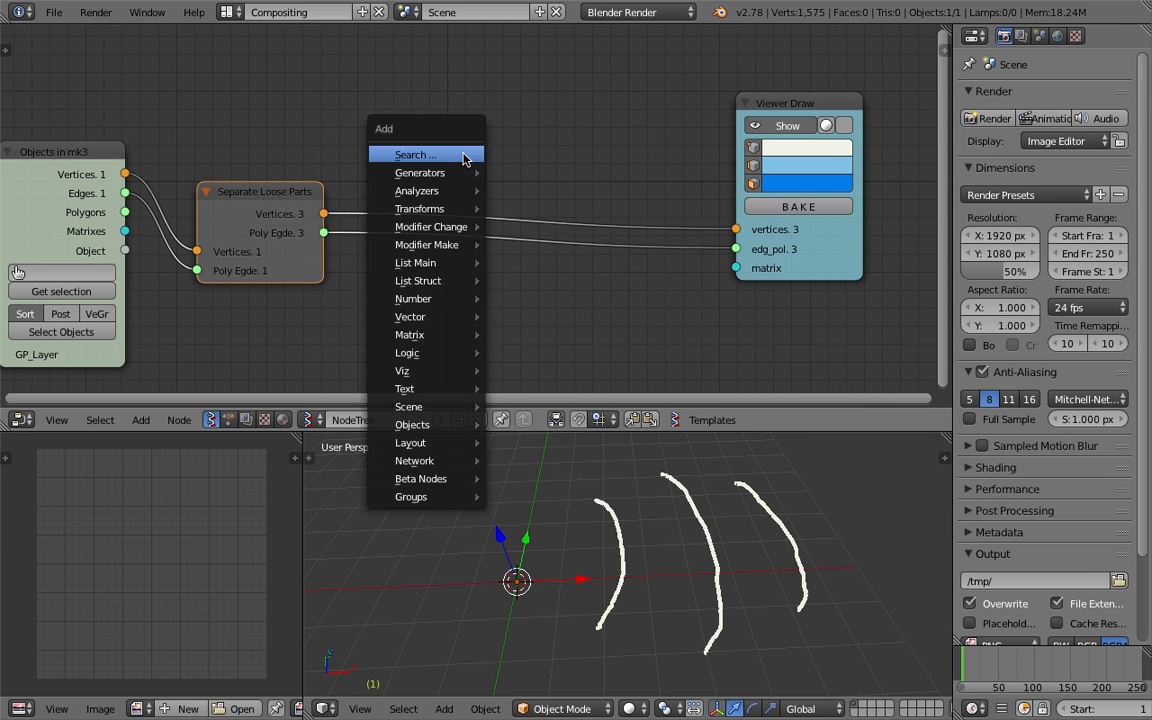
{"action": "left_click", "coordinate": [461, 154]}
{"action": "type", "text": "vector"}
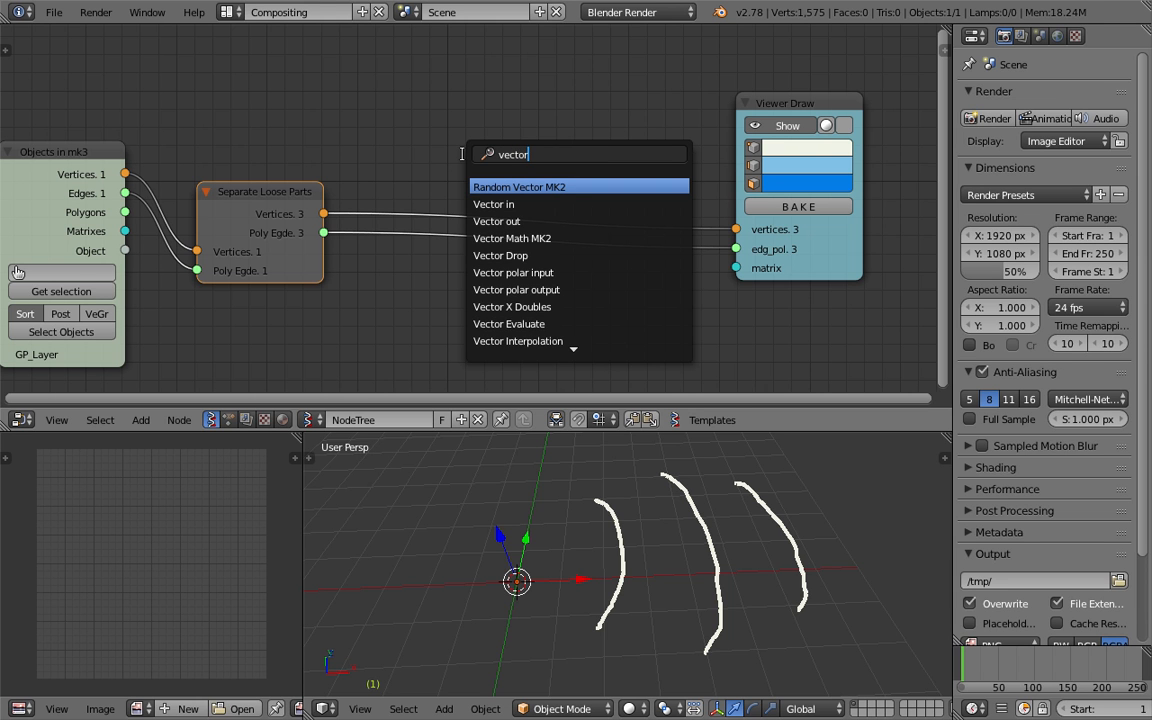
{"action": "type", "text": " in"}
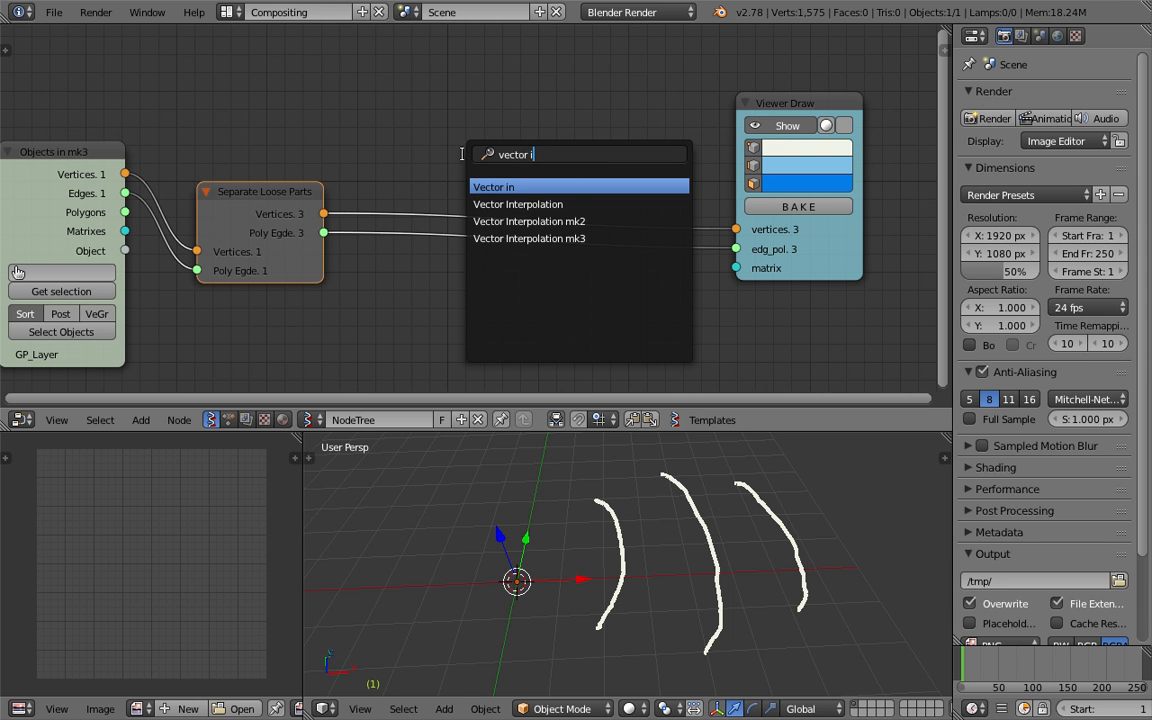
{"action": "key", "text": "Down"}
{"action": "key", "text": "Down"}
{"action": "key", "text": "Down"}
{"action": "key", "text": "Return"}
{"action": "left_click", "coordinate": [437, 113]}
{"action": "left_click_drag", "start_coordinate": [489, 145], "coordinate": [477, 80]}
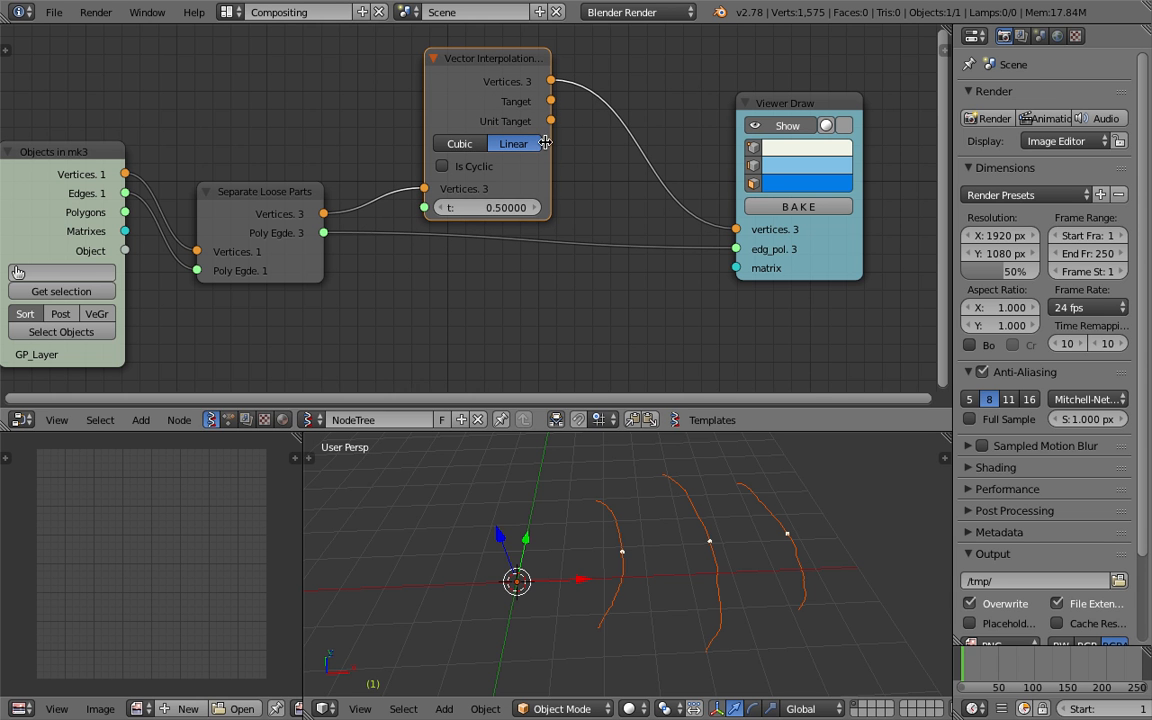
- Lower the t value of the Vector Interpolation node to 0.23
{"action": "middle_click_drag", "start_coordinate": [630, 470], "coordinate": [689, 489]}
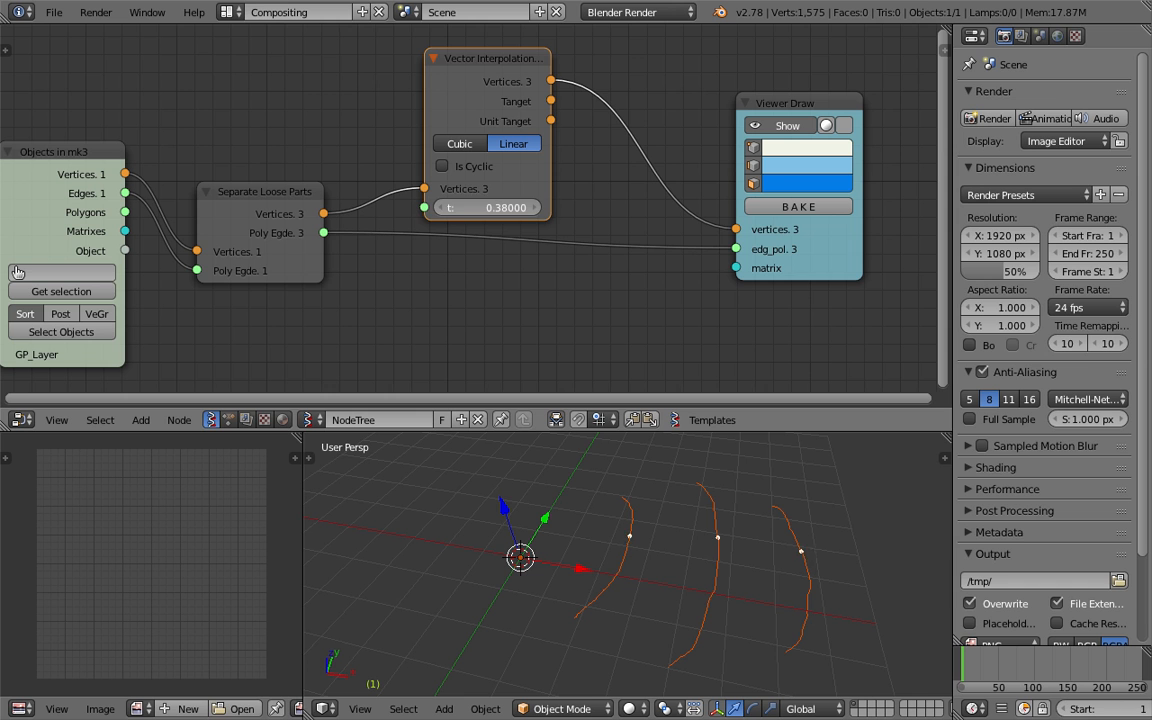
{"action": "left_click_drag", "start_coordinate": [498, 208], "coordinate": [447, 208]}
{"action": "middle_click_drag", "start_coordinate": [499, 247], "coordinate": [547, 257]}
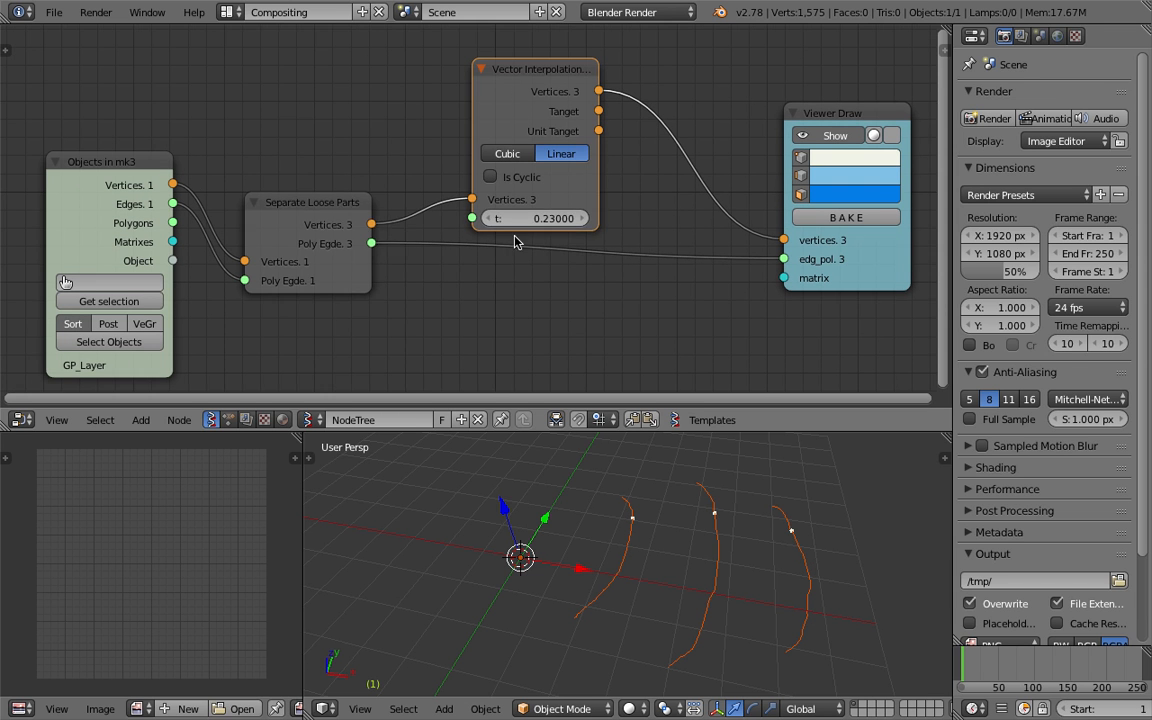
- Add a Range Float node in Count mode and connect its Range output to the t input of Vector Interpolation
{"action": "key", "text": "shift+a"}
{"action": "left_click", "coordinate": [387, 136]}
{"action": "type", "text": "range fl"}
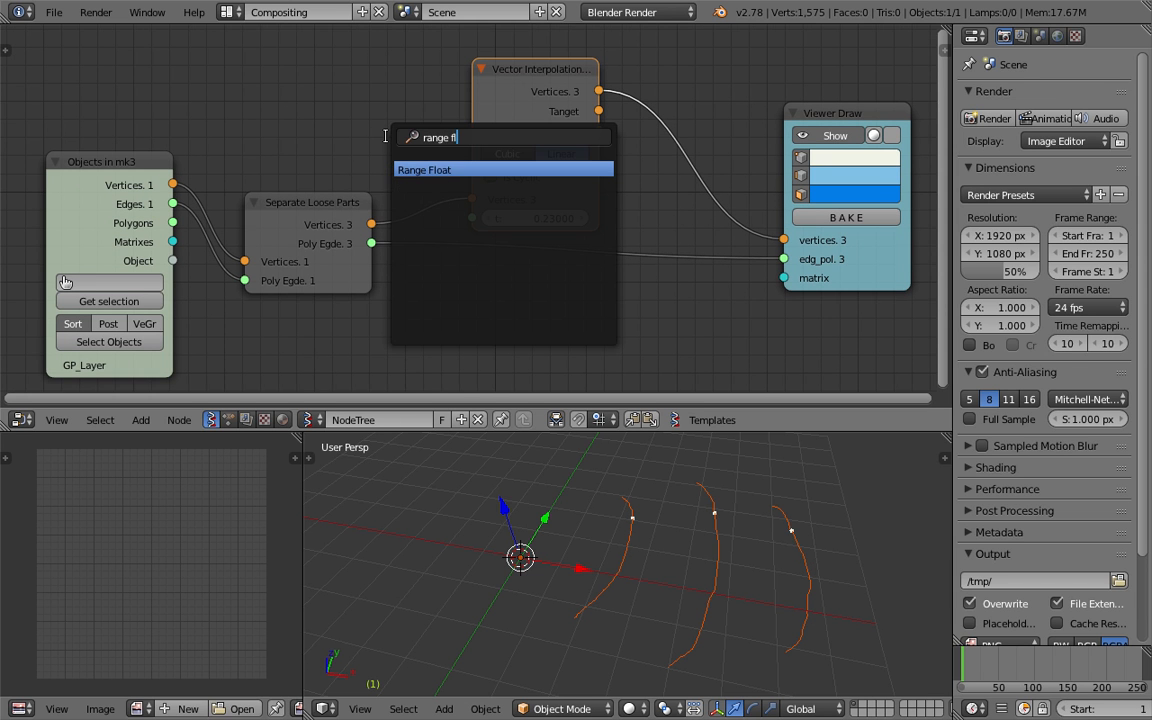
{"action": "key", "text": "Return"}
{"action": "left_click", "coordinate": [372, 95]}
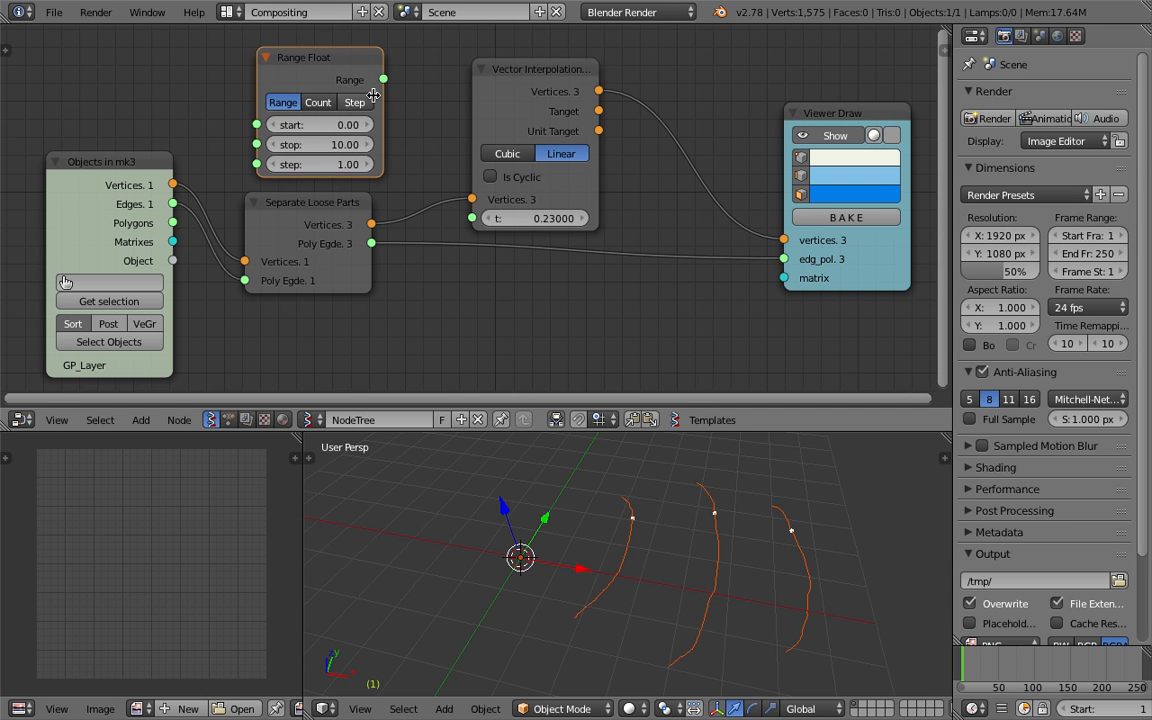
{"action": "left_click", "coordinate": [334, 101]}
{"action": "left_click_drag", "start_coordinate": [383, 80], "coordinate": [471, 218]}
- Set the Range Float count to 4 and turn off edge display in the Viewer Draw node
{"action": "mouse_move", "coordinate": [348, 165]}
{"action": "left_mouse_down"}
{"action": "mouse_move", "coordinate": [312, 165]}
{"action": "mouse_move", "coordinate": [343, 165]}
{"action": "mouse_move", "coordinate": [347, 176]}
{"action": "left_mouse_up"}
{"action": "mouse_move", "coordinate": [684, 535]}
{"action": "middle_mouse_down"}
{"action": "mouse_move", "coordinate": [616, 390]}
{"action": "mouse_move", "coordinate": [724, 541]}
{"action": "mouse_move", "coordinate": [702, 530]}
{"action": "middle_mouse_up"}
{"action": "left_click_drag", "start_coordinate": [338, 168], "coordinate": [300, 168]}
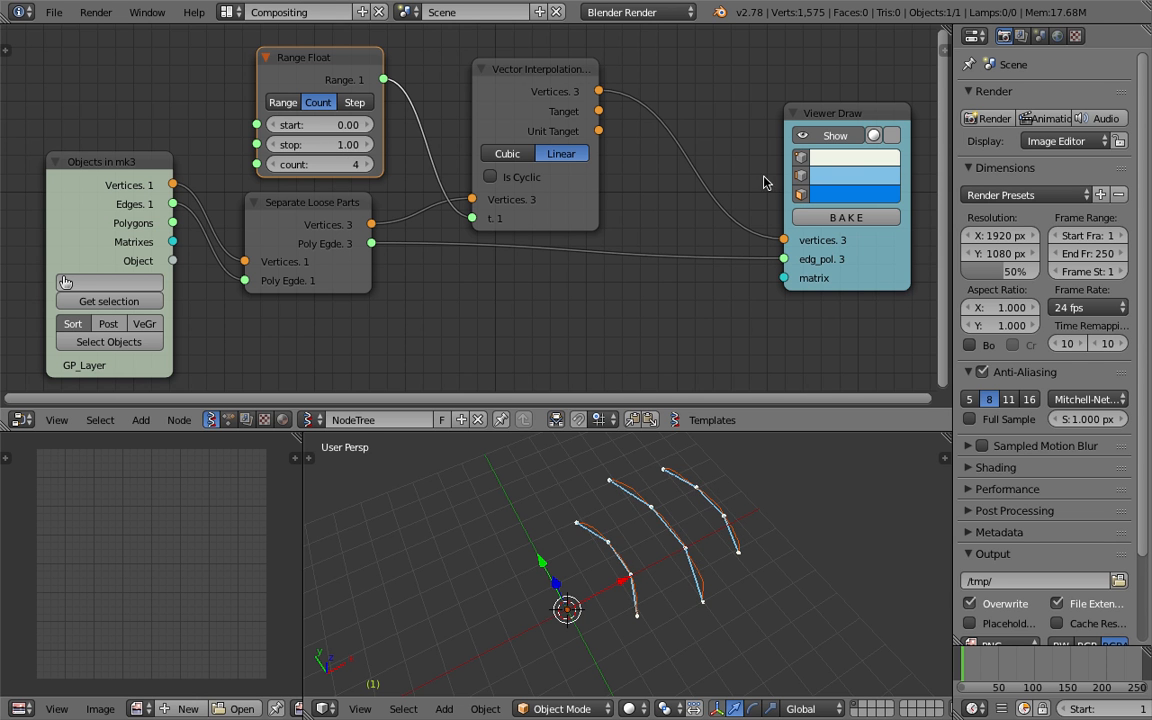
{"action": "left_click", "coordinate": [800, 180]}
- Enlarge the 3D view, raise the Range Float count to 11 and inspect the point spacing along the leg curves
{"action": "mouse_move", "coordinate": [812, 496]}
{"action": "middle_mouse_down"}
{"action": "mouse_move", "coordinate": [746, 469]}
{"action": "mouse_move", "coordinate": [719, 545]}
{"action": "mouse_move", "coordinate": [561, 504]}
{"action": "mouse_move", "coordinate": [752, 446]}
{"action": "middle_mouse_up"}
{"action": "left_click_drag", "start_coordinate": [746, 431], "coordinate": [746, 255]}
{"action": "middle_click_drag", "start_coordinate": [705, 350], "coordinate": [555, 303]}
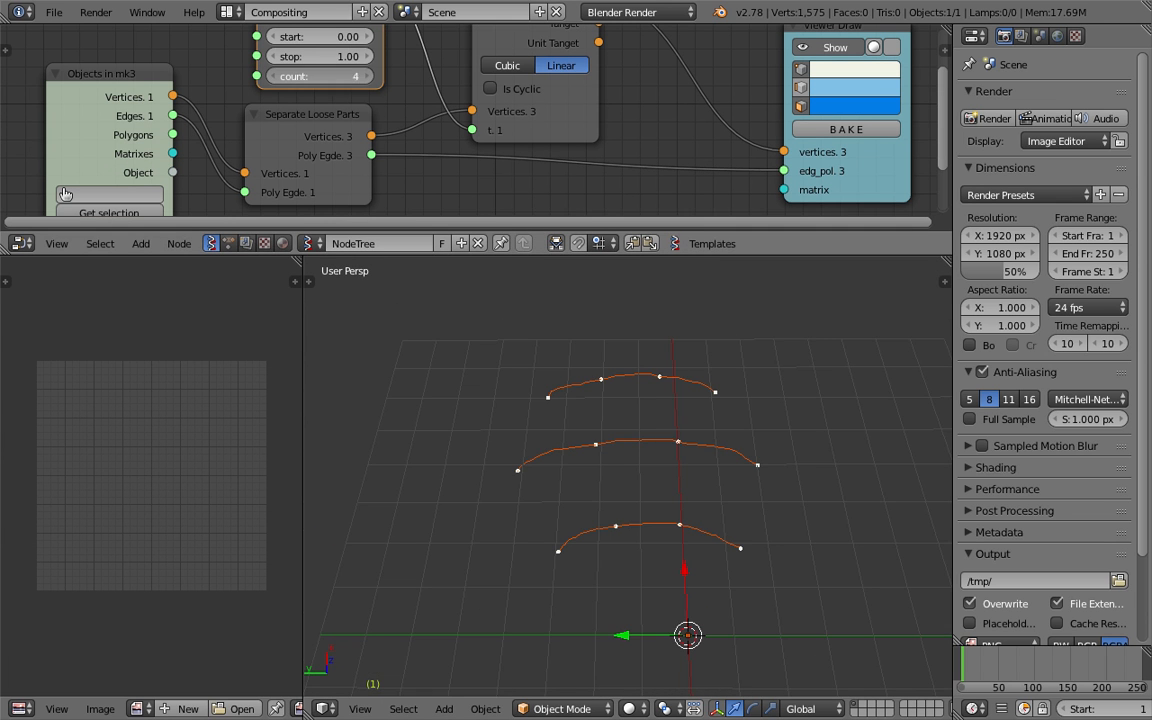
{"action": "middle_click_drag", "start_coordinate": [604, 378], "coordinate": [565, 540]}
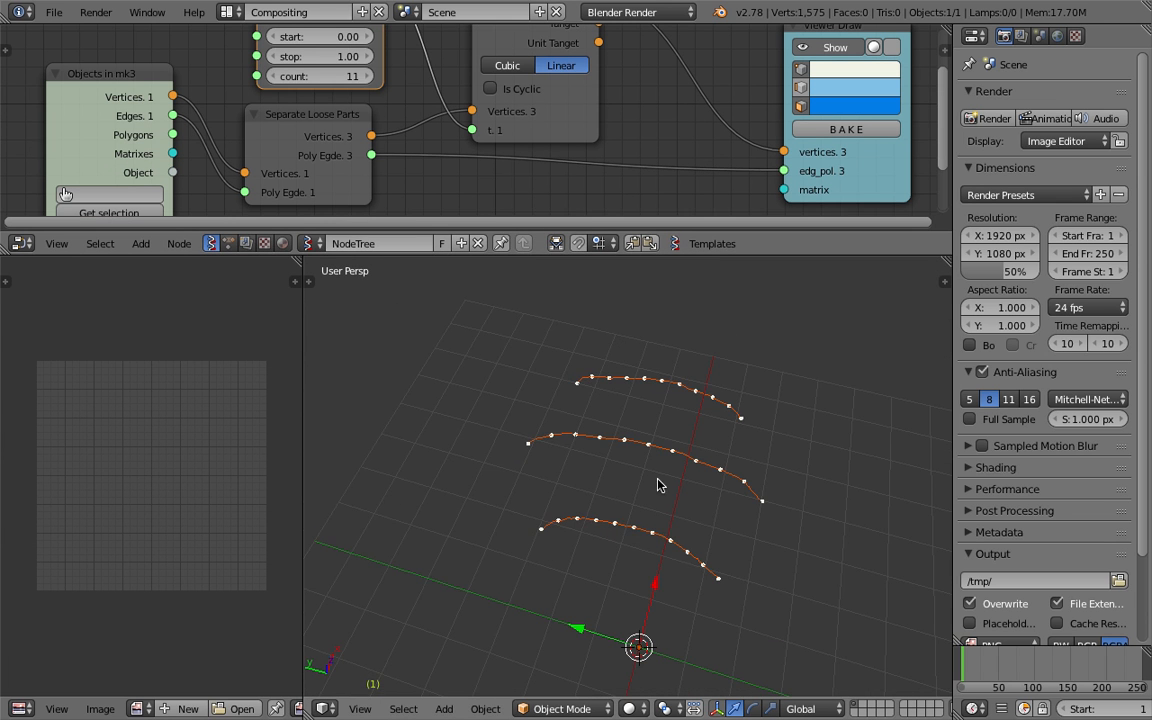
{"action": "middle_click_drag", "start_coordinate": [773, 453], "coordinate": [578, 507]}
{"action": "middle_click_drag", "start_coordinate": [651, 436], "coordinate": [617, 535]}
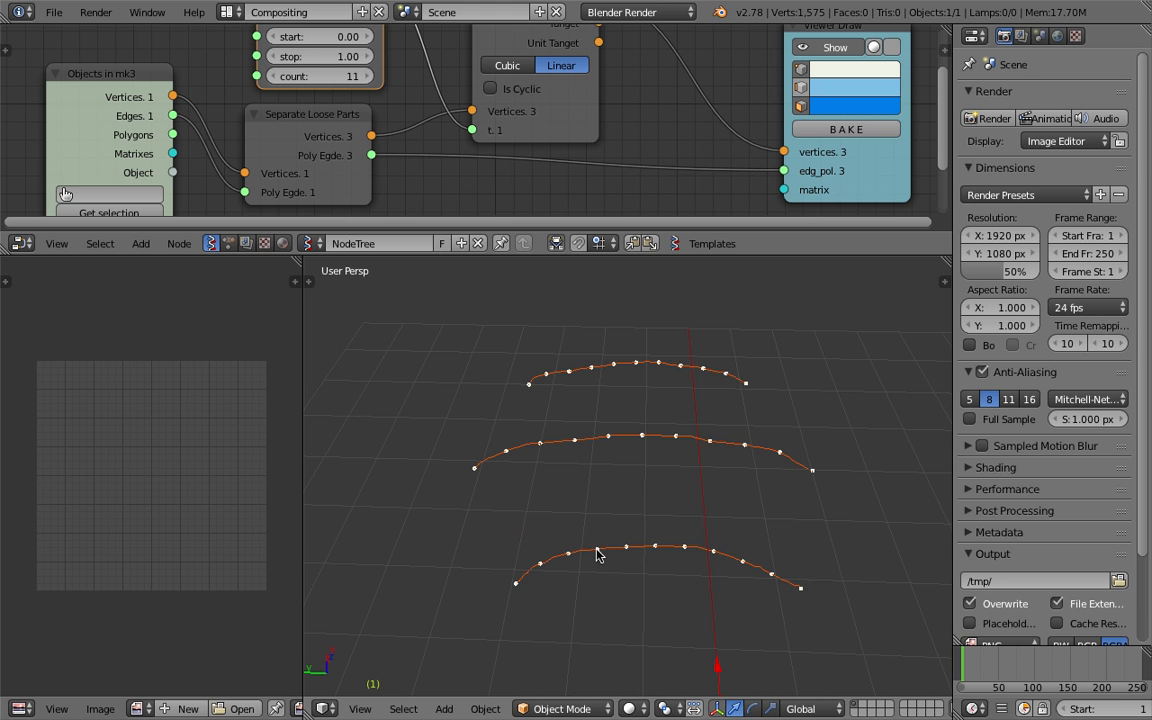
{"action": "middle_click_drag", "start_coordinate": [669, 578], "coordinate": [452, 520]}
{"action": "middle_click_drag", "start_coordinate": [631, 476], "coordinate": [649, 497]}
{"action": "middle_click_drag", "start_coordinate": [733, 464], "coordinate": [699, 540]}
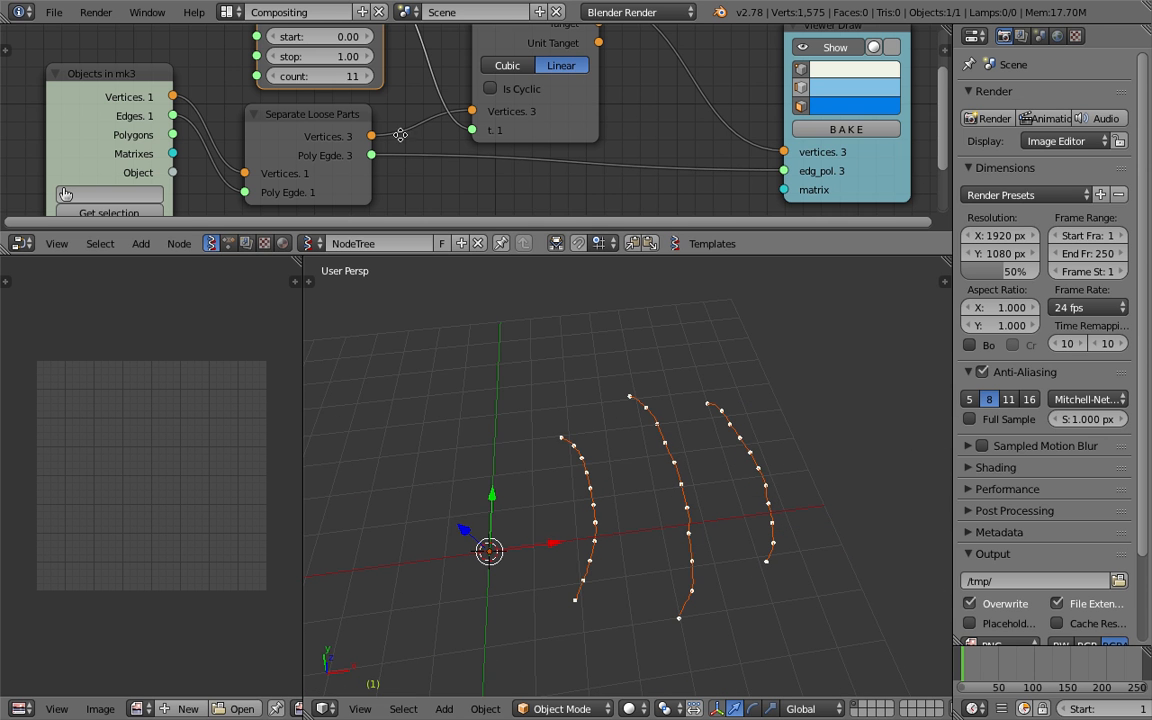
- Set the Range Float count back to 4 and inspect the points on the three leg curves
{"action": "middle_click_drag", "start_coordinate": [370, 101], "coordinate": [376, 155]}
{"action": "left_click", "coordinate": [355, 131]}
{"action": "type", "text": "4"}
{"action": "key", "text": "Return"}
{"action": "middle_click_drag", "start_coordinate": [664, 438], "coordinate": [669, 502]}
{"action": "middle_click_drag", "start_coordinate": [586, 477], "coordinate": [521, 472]}
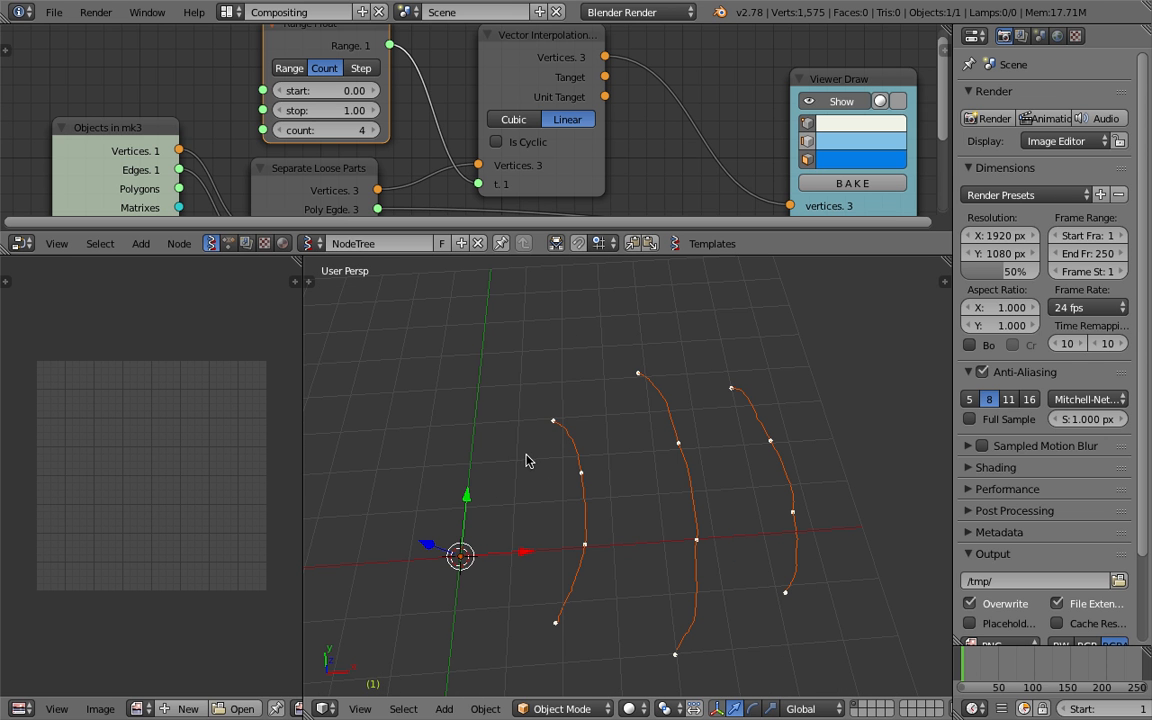
{"action": "middle_click_drag", "start_coordinate": [785, 432], "coordinate": [578, 430]}
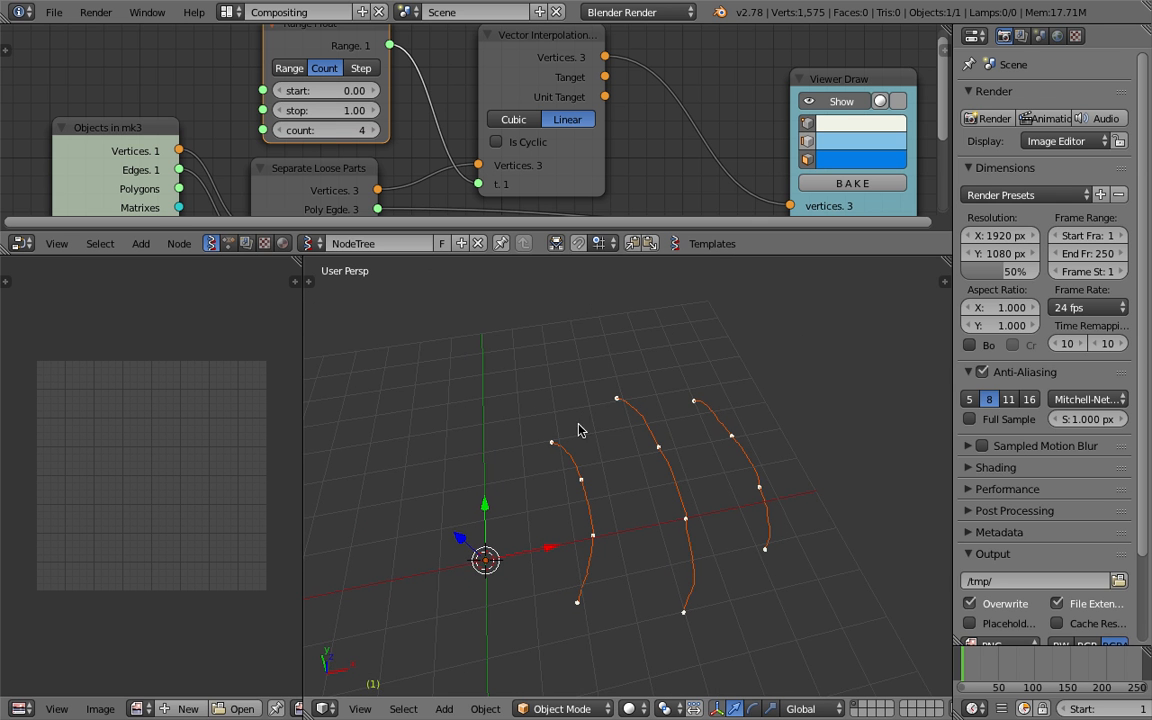
{"action": "middle_click_drag", "start_coordinate": [775, 507], "coordinate": [563, 445]}
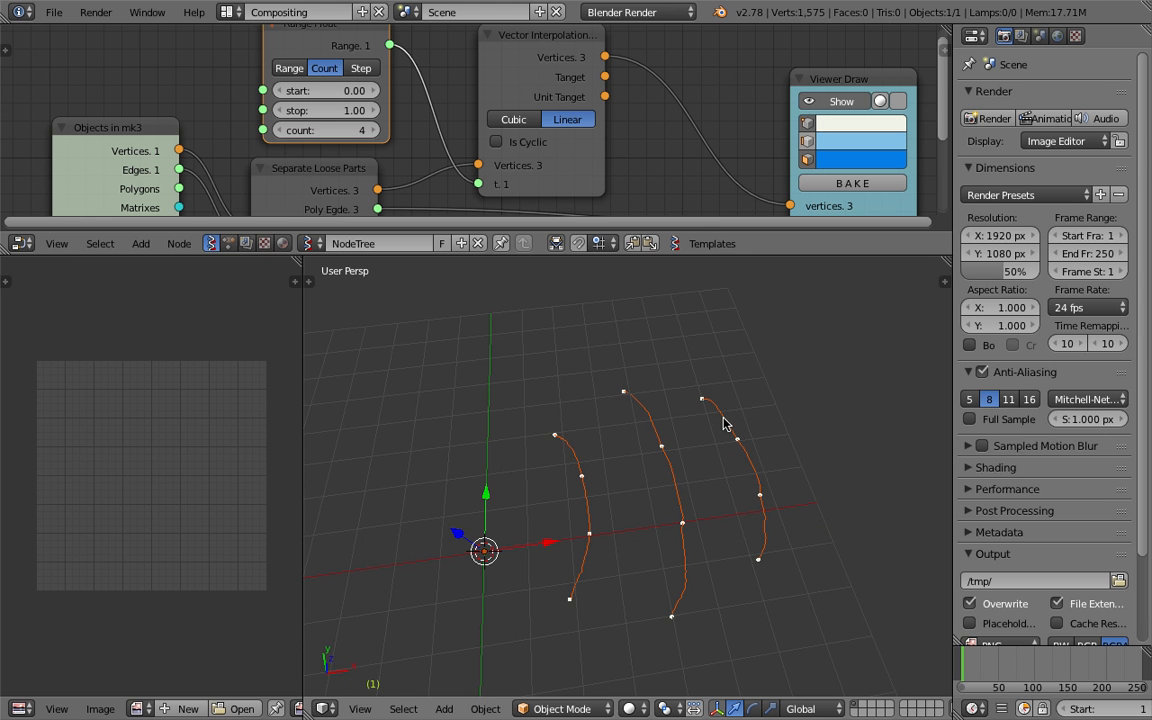
{"action": "middle_click_drag", "start_coordinate": [697, 548], "coordinate": [663, 358]}
- Enlarge the node editor and move Viewer Draw and Vector Interpolation apart to free space between them
{"action": "left_click_drag", "start_coordinate": [682, 256], "coordinate": [684, 400]}
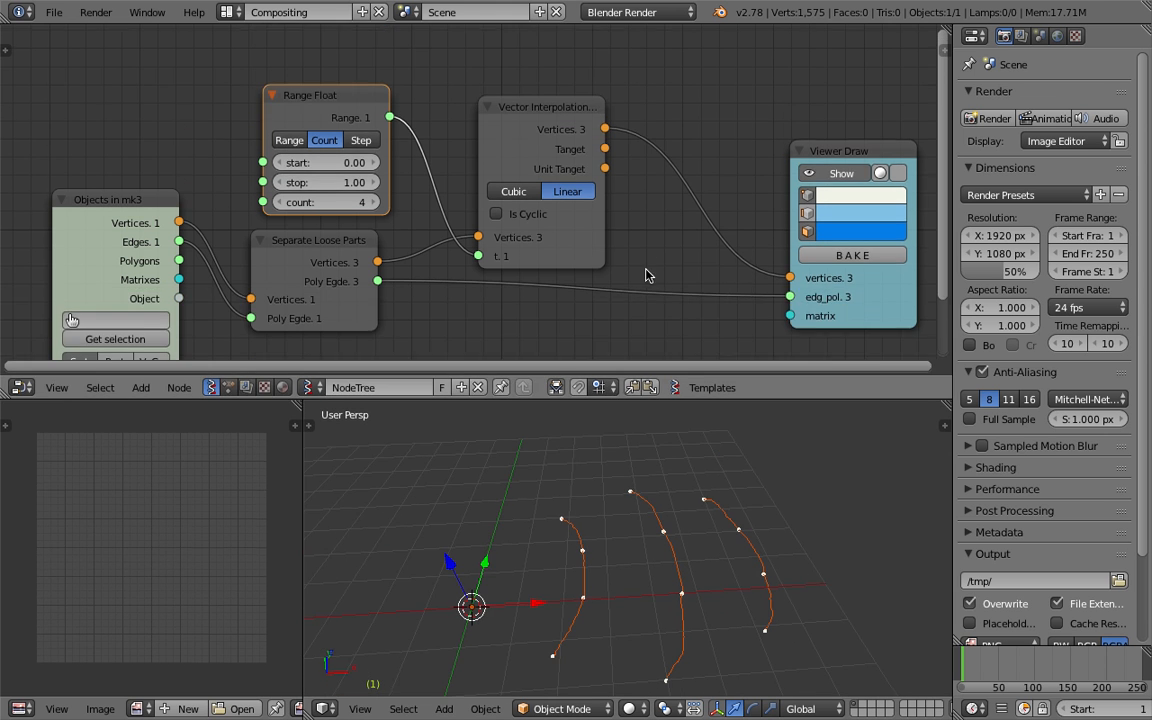
{"action": "middle_click_drag", "start_coordinate": [645, 252], "coordinate": [540, 263]}
{"action": "left_click_drag", "start_coordinate": [713, 160], "coordinate": [810, 160]}
{"action": "left_click_drag", "start_coordinate": [416, 120], "coordinate": [425, 88]}
- Insert a UV Connection node on the vertices link between Vector Interpolation and Viewer Draw
{"action": "key", "text": "shift+a"}
{"action": "left_click", "coordinate": [610, 91]}
{"action": "type", "text": "uv"}
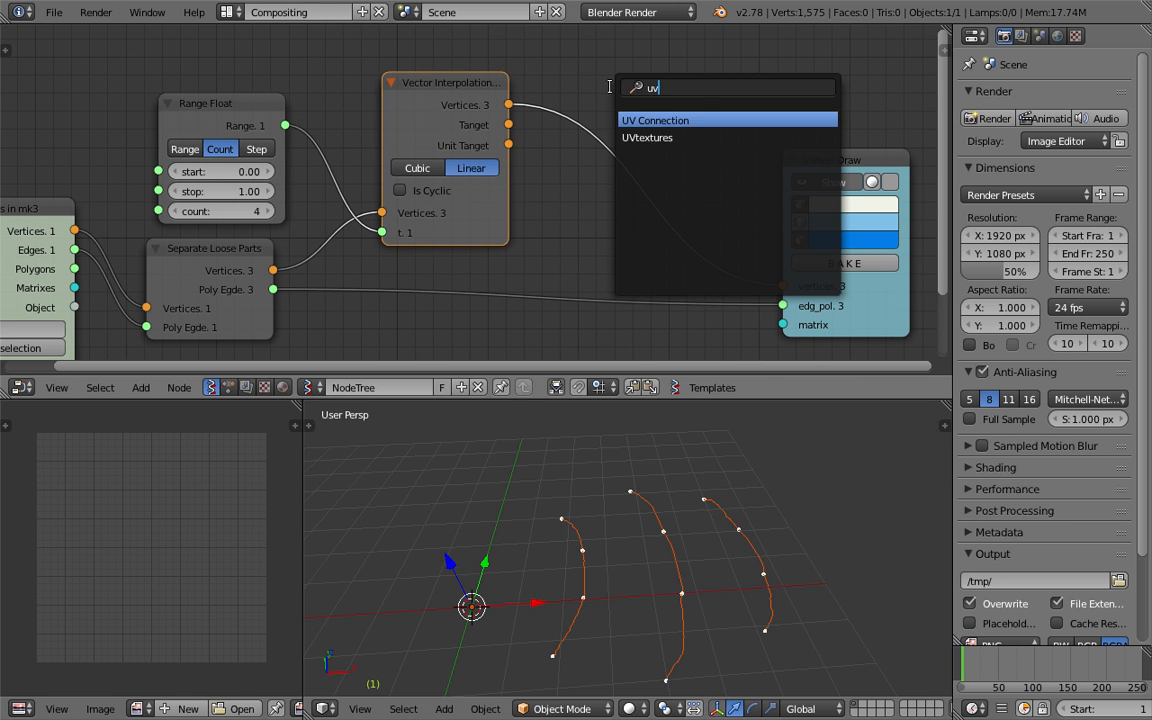
{"action": "key", "text": "Return"}
{"action": "left_click", "coordinate": [609, 90]}
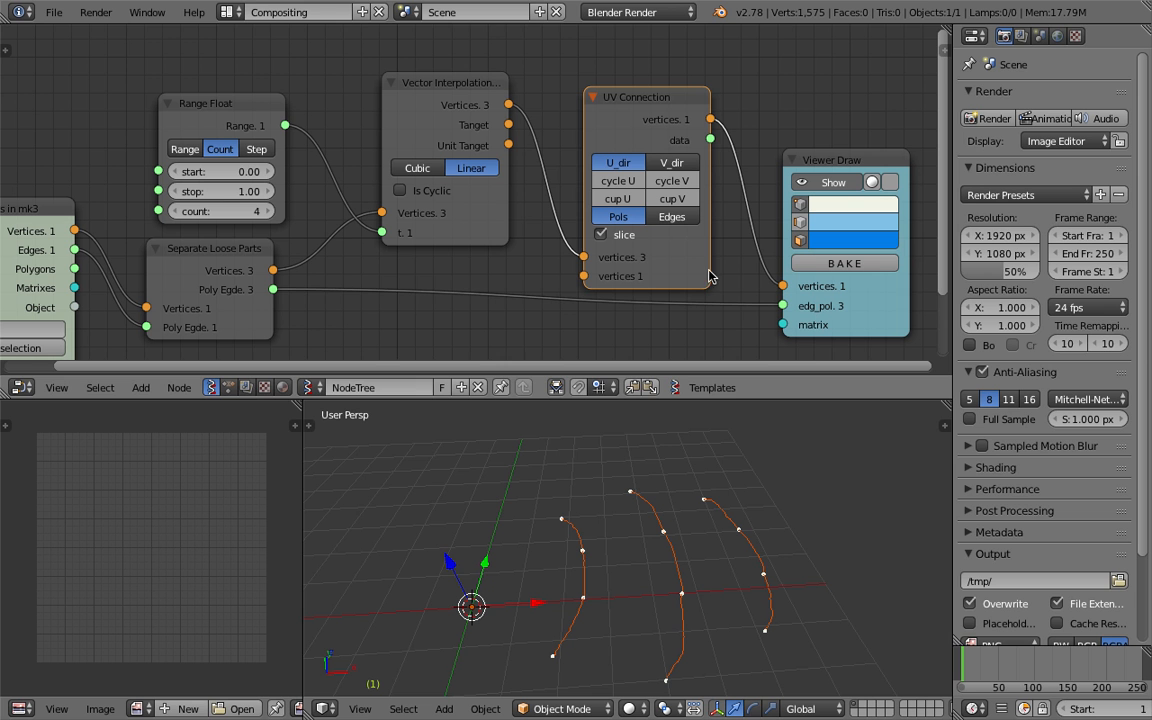
- Replace the edg_pol link of Viewer Draw with the UV Connection data output and reposition Viewer Draw
{"action": "left_click_drag", "start_coordinate": [669, 308], "coordinate": [663, 260], "text": "ctrl"}
{"action": "left_click_drag", "start_coordinate": [711, 140], "coordinate": [784, 307]}
{"action": "left_click_drag", "start_coordinate": [833, 165], "coordinate": [839, 108]}
- Set the UV Connection node to V_dir with Edges output and disable slice
{"action": "middle_click_drag", "start_coordinate": [782, 594], "coordinate": [730, 568]}
{"action": "left_click", "coordinate": [672, 162]}
{"action": "left_click", "coordinate": [672, 216]}
{"action": "left_click", "coordinate": [617, 237]}
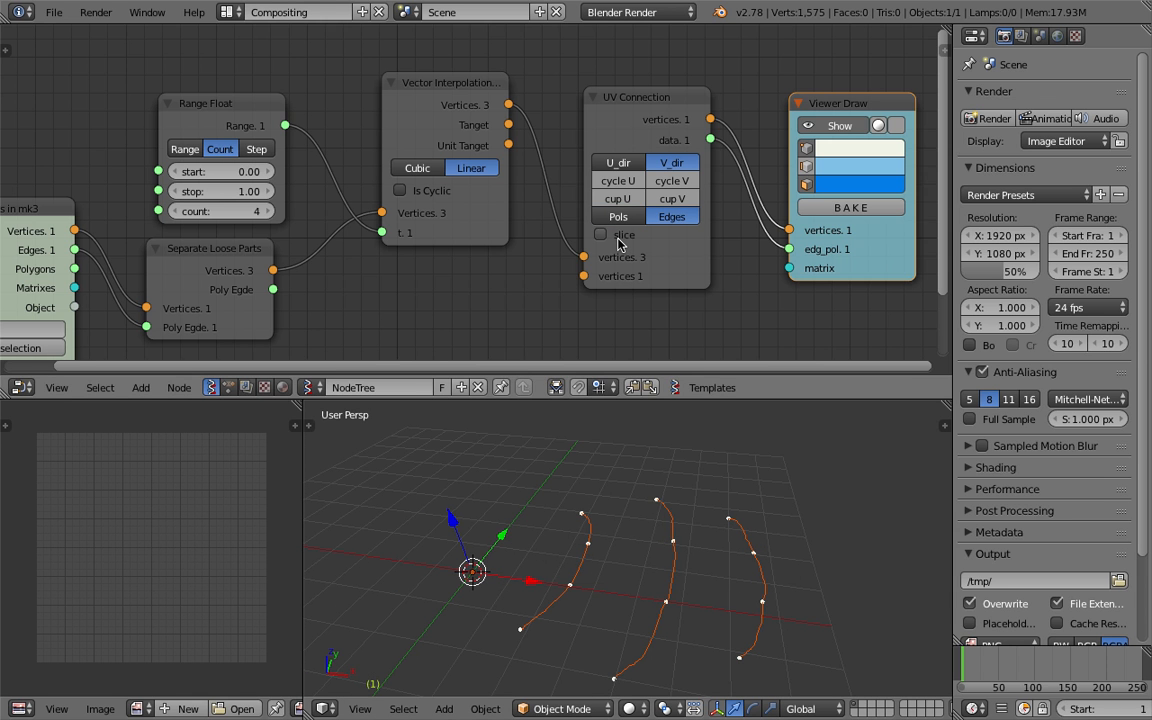
- Re-enable slice on UV Connection, move it and Viewer Draw away from Vector Interpolation, and save the file
{"action": "left_click_drag", "start_coordinate": [687, 121], "coordinate": [715, 118]}
{"action": "middle_click_drag", "start_coordinate": [715, 118], "coordinate": [560, 122]}
{"action": "left_click_drag", "start_coordinate": [697, 118], "coordinate": [783, 108]}
{"action": "left_click_drag", "start_coordinate": [520, 97], "coordinate": [580, 86]}
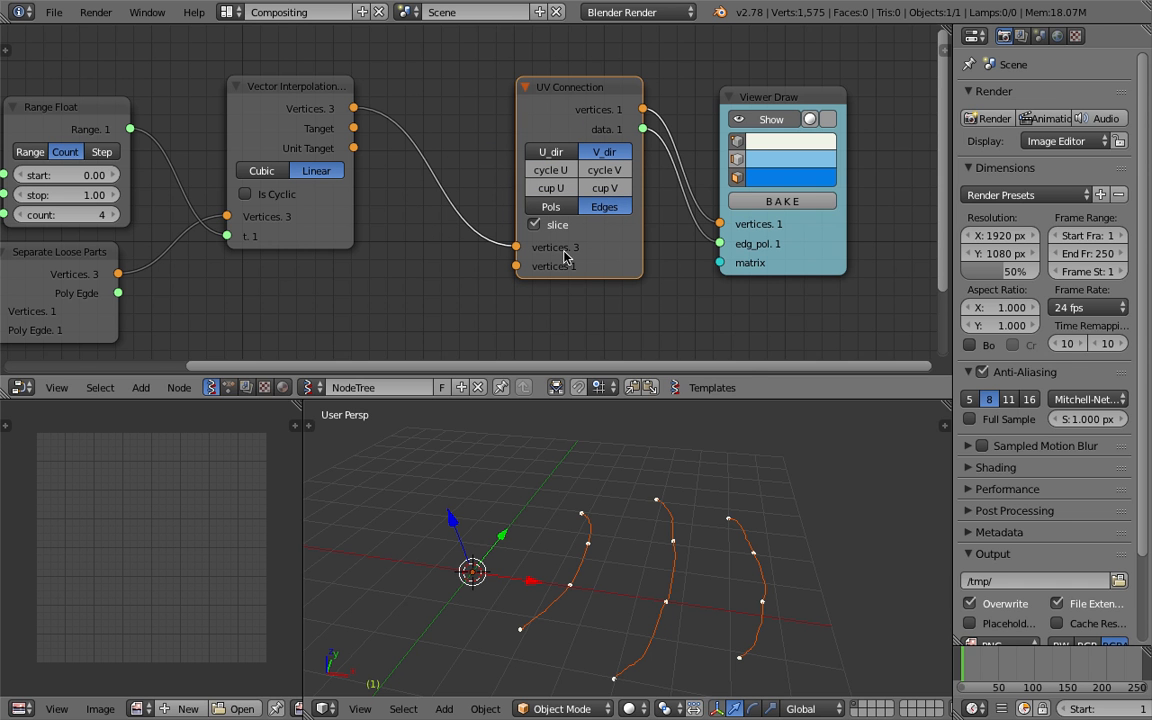
{"action": "left_click_drag", "start_coordinate": [787, 263], "coordinate": [878, 235]}
{"action": "key", "text": "ctrl+s"}
{"action": "left_click", "coordinate": [873, 238]}
{"action": "left_click_drag", "start_coordinate": [561, 99], "coordinate": [642, 99]}
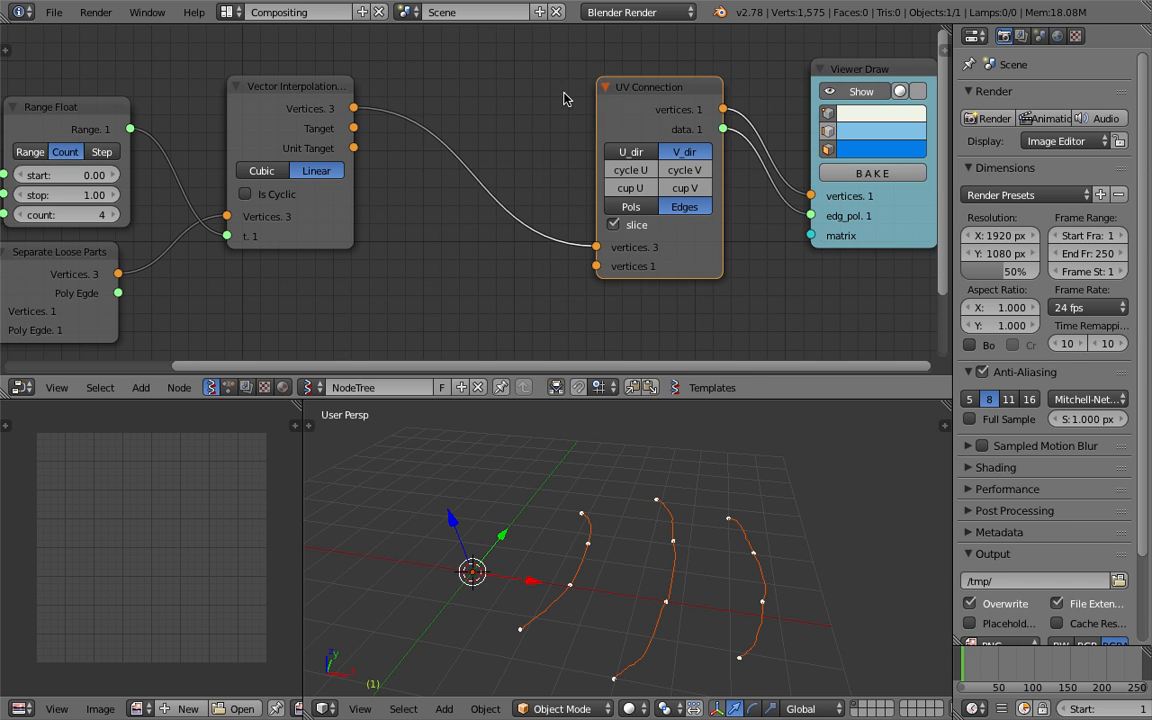
- Insert a List Flip node between Vector Interpolation and UV Connection and set its level to 1
{"action": "key", "text": "shift+a"}
{"action": "left_click", "coordinate": [512, 96]}
{"action": "type", "text": "list fl"}
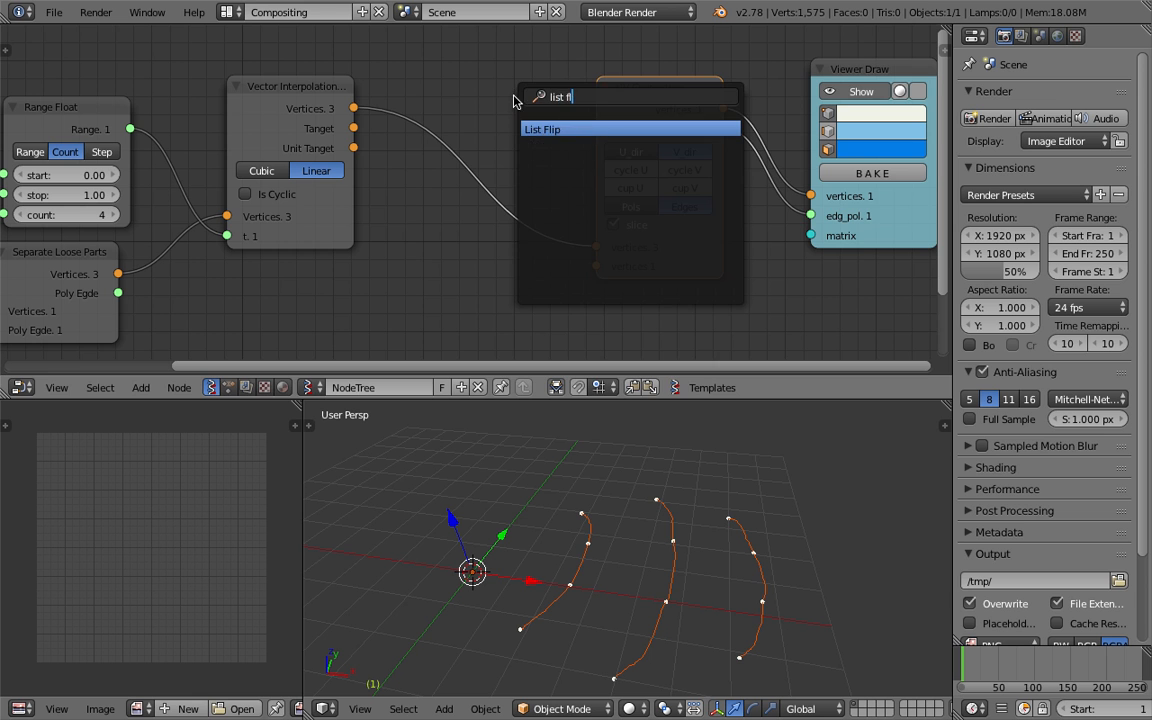
{"action": "key", "text": "Return"}
{"action": "left_click", "coordinate": [587, 150]}
{"action": "left_click", "coordinate": [466, 163]}
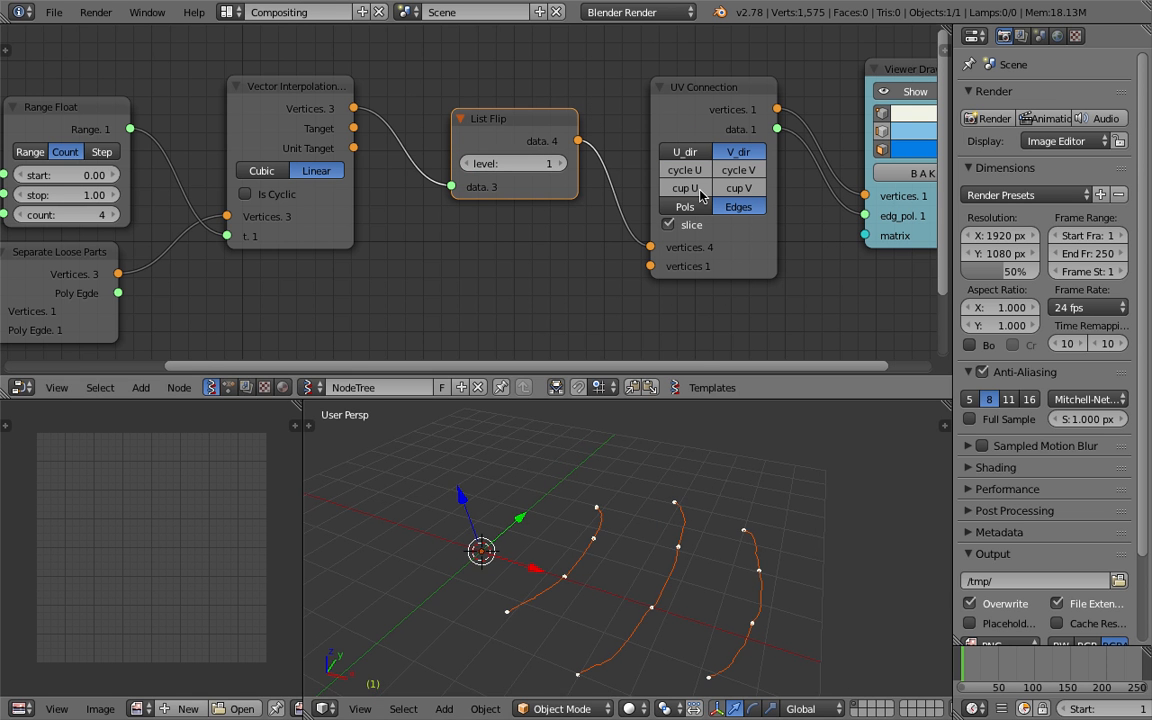
- Try the Pols output and U_dir direction on UV Connection, returning it to Edges and V_dir
{"action": "left_click", "coordinate": [688, 207]}
{"action": "left_click", "coordinate": [696, 210]}
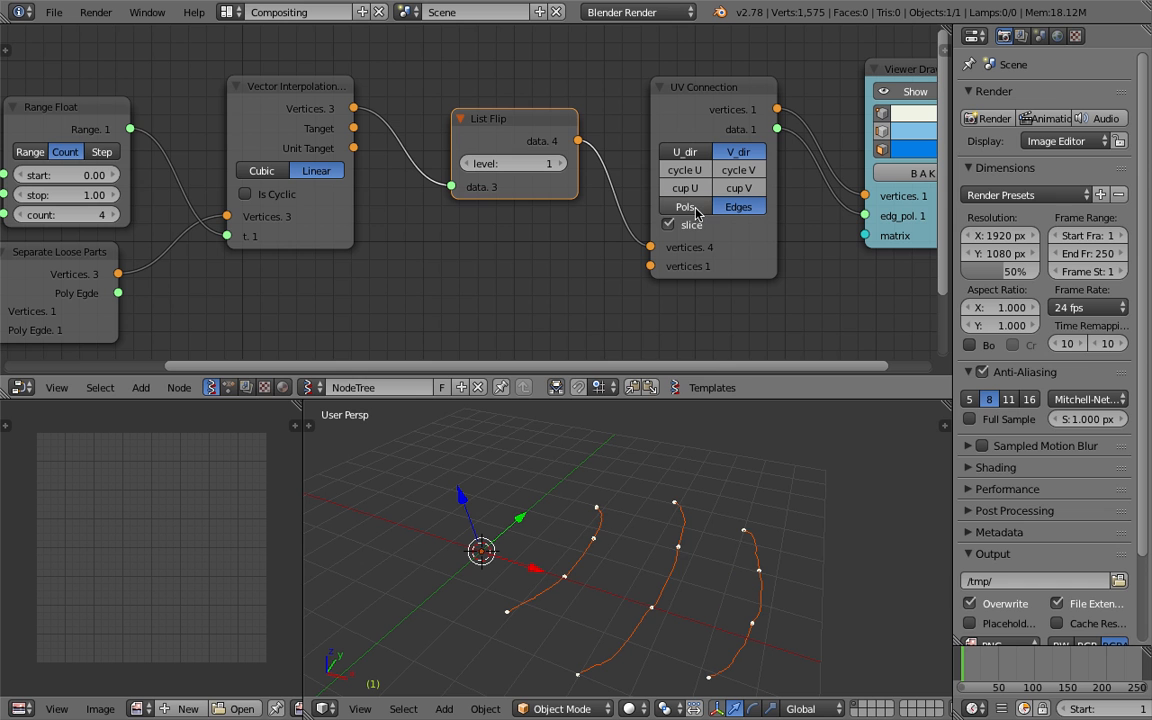
{"action": "left_click", "coordinate": [688, 151]}
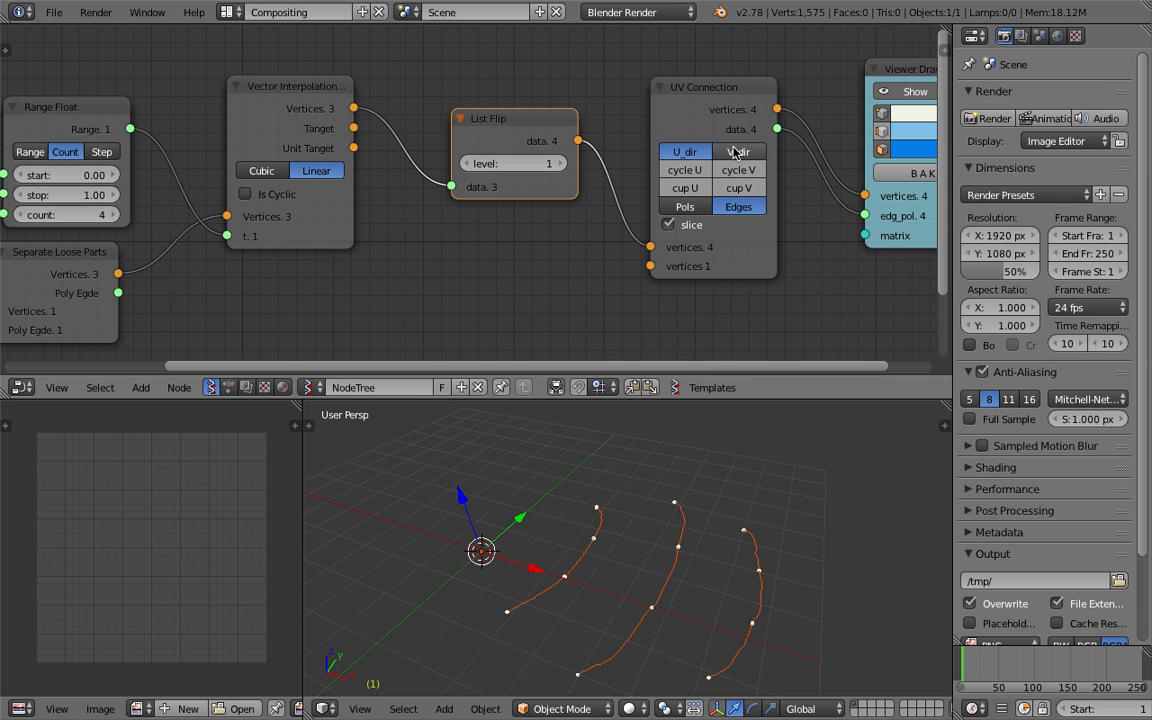
{"action": "left_click", "coordinate": [735, 151]}
- Try other List Flip levels from 0 to 3 and return the level to 1
{"action": "left_click", "coordinate": [561, 164]}
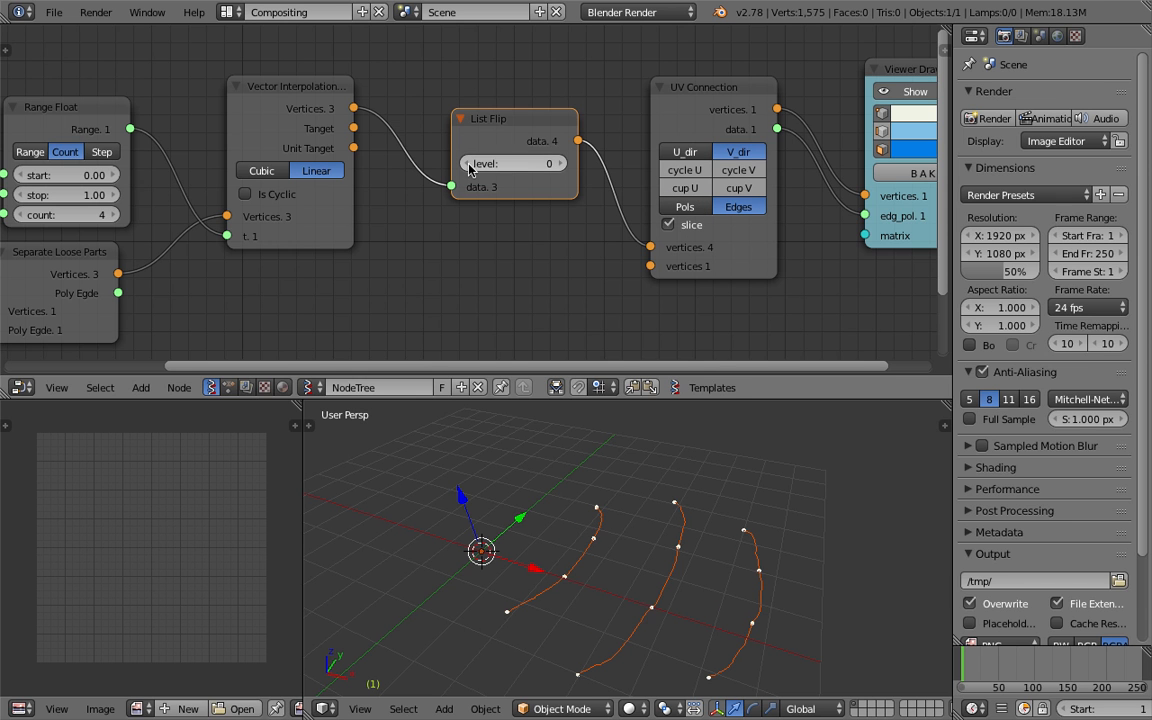
{"action": "left_click", "coordinate": [558, 164]}
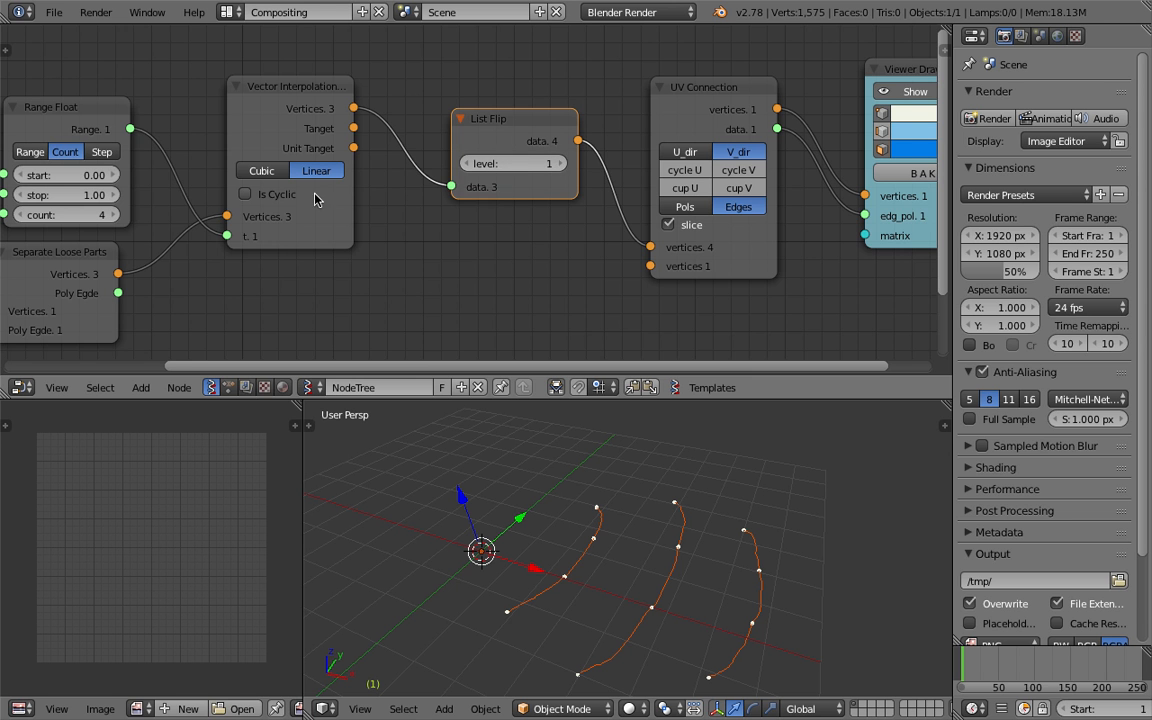
{"action": "middle_click_drag", "start_coordinate": [173, 219], "coordinate": [232, 202]}
{"action": "middle_click_drag", "start_coordinate": [730, 545], "coordinate": [678, 545]}
{"action": "middle_click_drag", "start_coordinate": [611, 175], "coordinate": [563, 190]}
{"action": "left_click", "coordinate": [568, 163]}
{"action": "left_click", "coordinate": [568, 163]}
{"action": "left_click", "coordinate": [484, 162]}
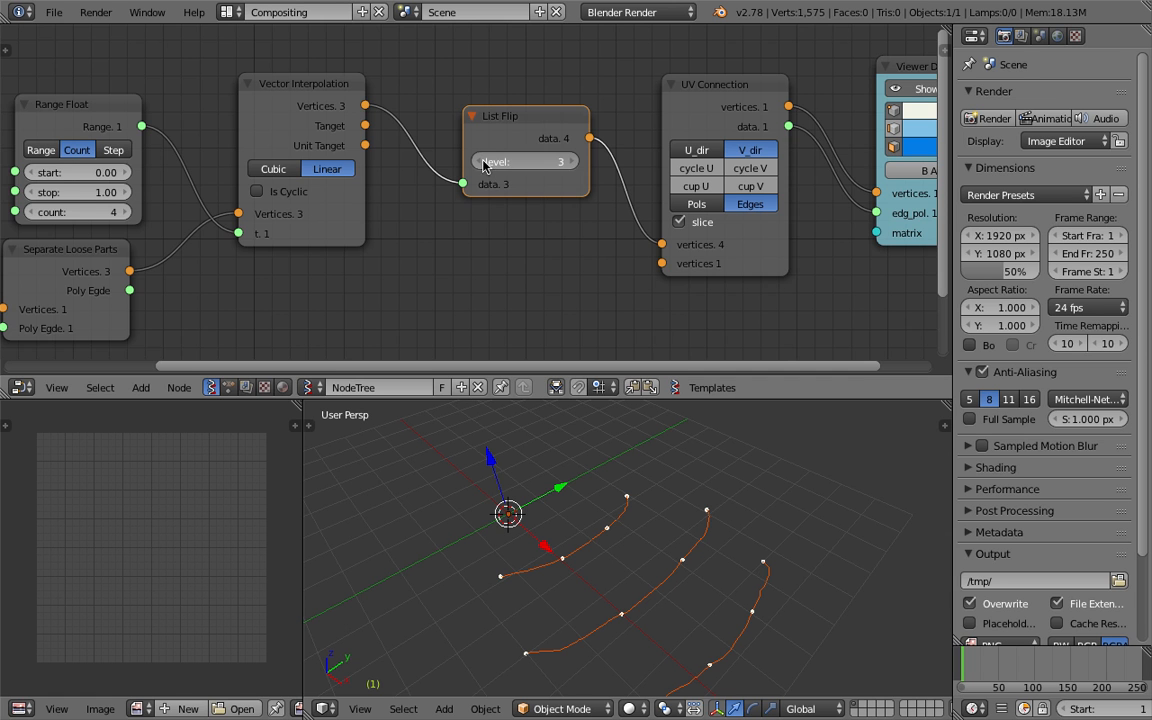
{"action": "scroll", "coordinate": [466, 206], "scroll_direction": "down", "scroll_amount": 1}
{"action": "left_click", "coordinate": [482, 162]}
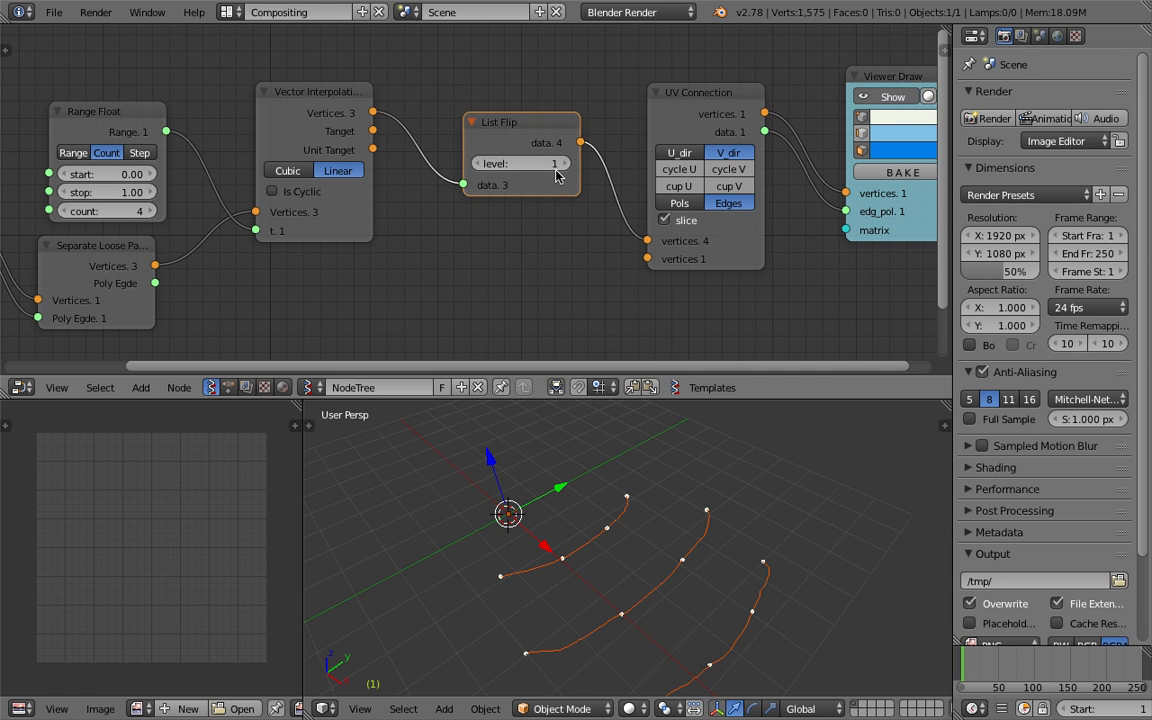
{"action": "left_click", "coordinate": [482, 163]}
- Set UV Connection to U_dir so the edges run across the guide curves, and save the file
{"action": "middle_click_drag", "start_coordinate": [640, 520], "coordinate": [568, 563]}
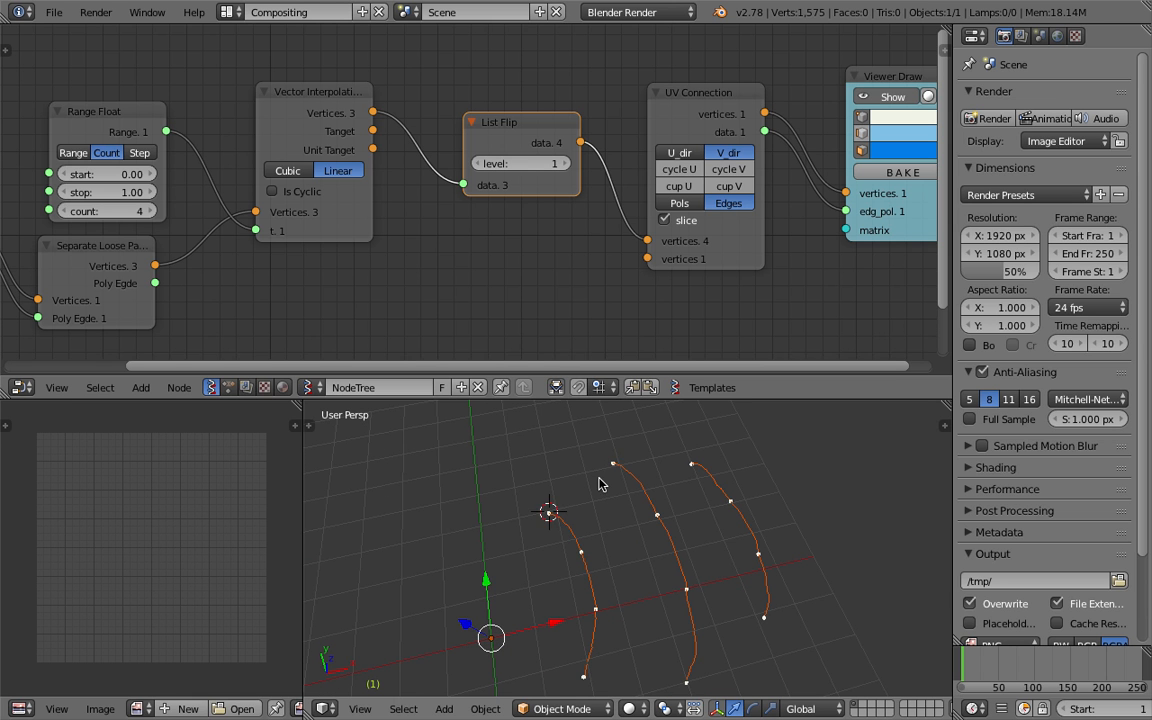
{"action": "middle_click_drag", "start_coordinate": [759, 566], "coordinate": [648, 612]}
{"action": "left_click", "coordinate": [690, 154]}
{"action": "left_click", "coordinate": [716, 154]}
{"action": "left_click", "coordinate": [696, 155]}
{"action": "middle_click_drag", "start_coordinate": [718, 158], "coordinate": [617, 167]}
{"action": "left_click", "coordinate": [762, 146]}
{"action": "mouse_move", "coordinate": [728, 538]}
{"action": "middle_mouse_down"}
{"action": "mouse_move", "coordinate": [537, 432]}
{"action": "mouse_move", "coordinate": [586, 450]}
{"action": "mouse_move", "coordinate": [681, 447]}
{"action": "mouse_move", "coordinate": [596, 412]}
{"action": "mouse_move", "coordinate": [778, 568]}
{"action": "mouse_move", "coordinate": [733, 541]}
{"action": "middle_mouse_up"}
{"action": "key", "text": "ctrl+s"}
{"action": "left_click", "coordinate": [681, 449]}
{"action": "scroll", "coordinate": [775, 560], "scroll_direction": "down", "scroll_amount": 2}
{"action": "key", "text": "ctrl+s"}
{"action": "left_click", "coordinate": [735, 530]}
- Bake the Viewer Draw edges into mesh objects and move them to one side of the guide curves
{"action": "left_click", "coordinate": [800, 183]}
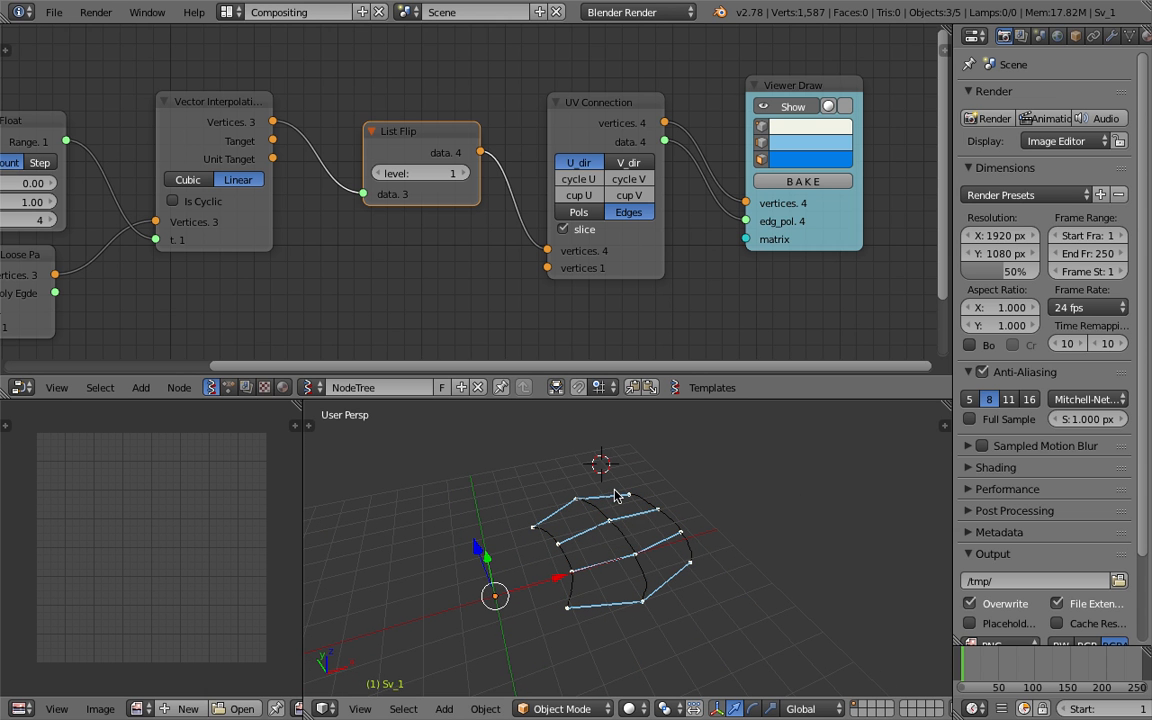
{"action": "middle_click_drag", "start_coordinate": [673, 541], "coordinate": [650, 522]}
{"action": "key", "text": "g"}
{"action": "left_click", "coordinate": [790, 502]}
{"action": "middle_click_drag", "start_coordinate": [808, 553], "coordinate": [781, 587]}
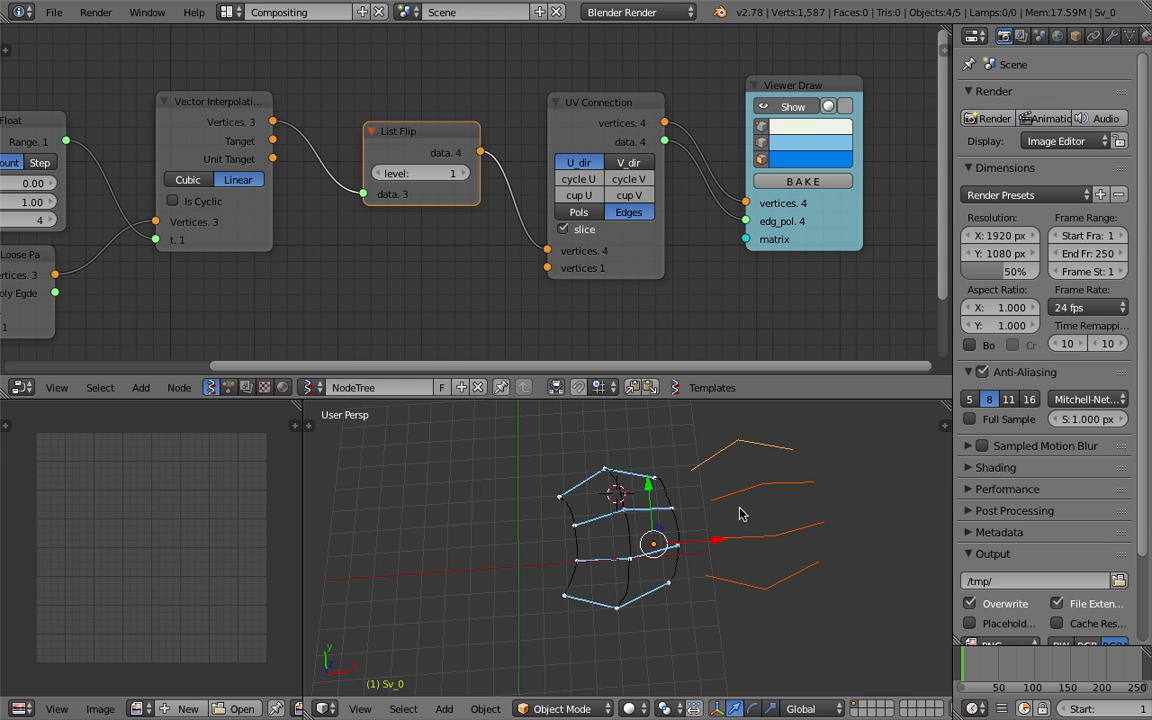
{"action": "middle_click_drag", "start_coordinate": [738, 477], "coordinate": [771, 505]}
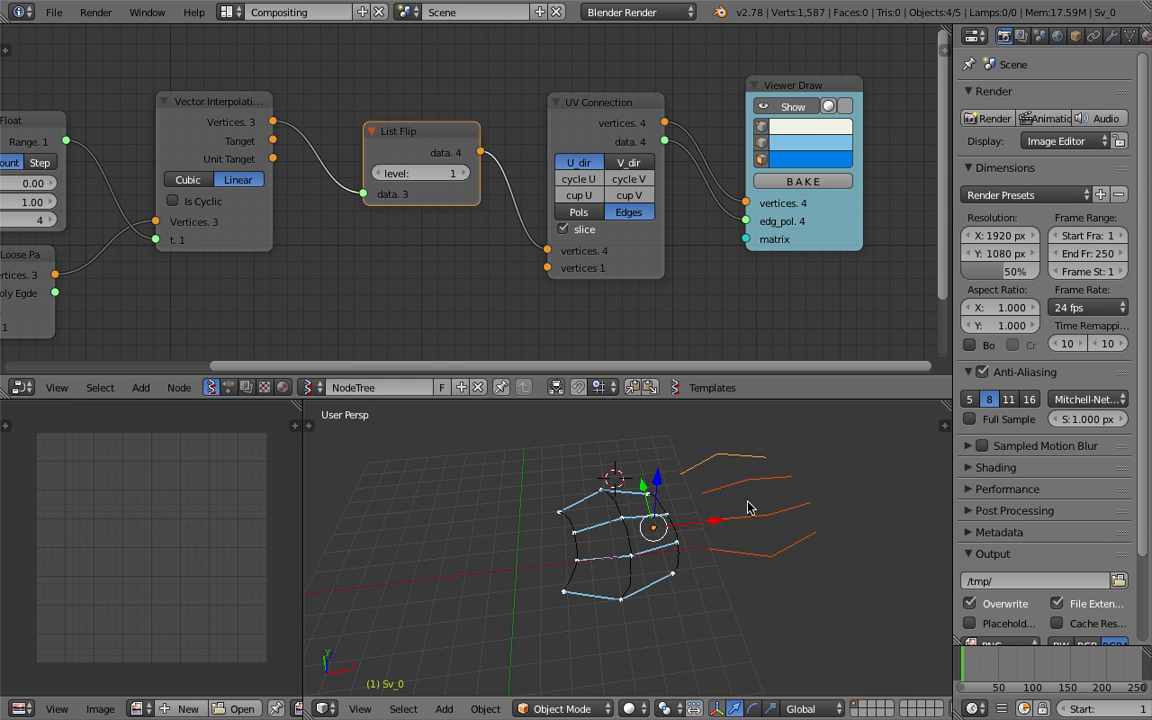
- Delete the baked mesh objects and try moving the GP_Layer guide curves
{"action": "key", "text": "Delete"}
{"action": "right_click", "coordinate": [665, 508]}
{"action": "key", "text": "g"}
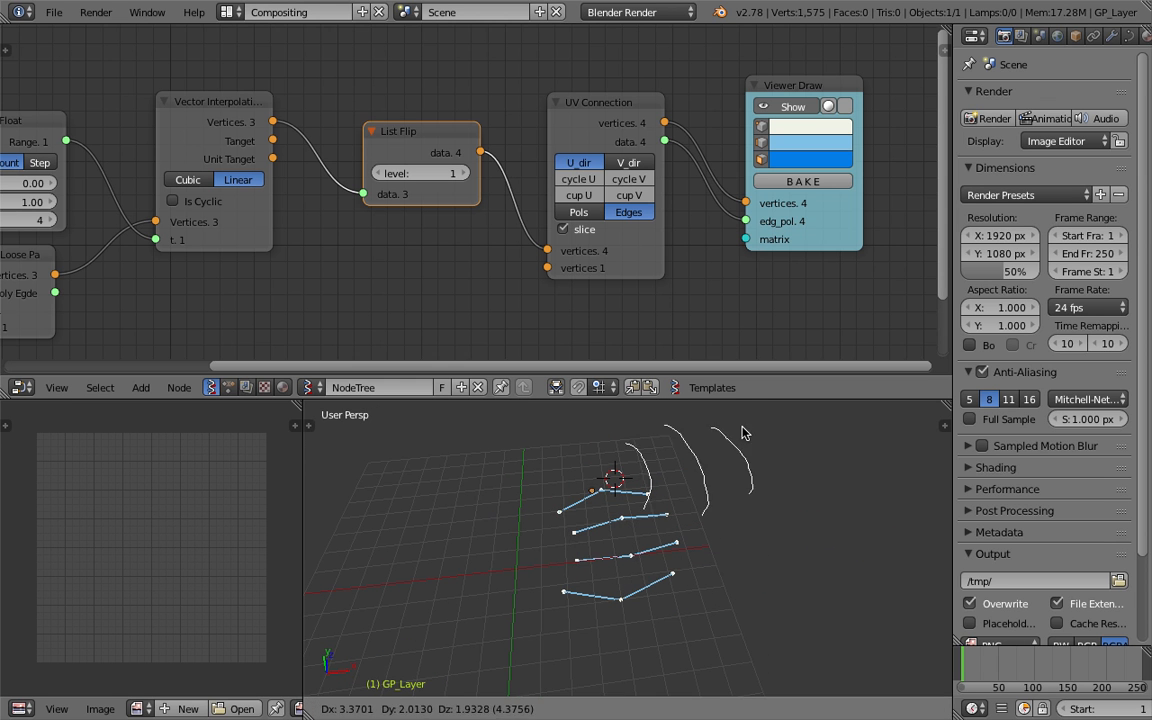
{"action": "right_click", "coordinate": [623, 525]}
- Merge the image editor area into the 3D view so the viewport spans the full width
{"action": "scroll", "coordinate": [620, 518], "scroll_direction": "up", "scroll_amount": 2}
{"action": "scroll", "coordinate": [558, 479], "scroll_direction": "up", "scroll_amount": 3}
{"action": "middle_click_drag", "start_coordinate": [553, 479], "coordinate": [524, 470]}
{"action": "scroll", "coordinate": [620, 519], "scroll_direction": "down", "scroll_amount": 1}
{"action": "middle_click_drag", "start_coordinate": [620, 518], "coordinate": [600, 510]}
{"action": "left_click_drag", "start_coordinate": [299, 405], "coordinate": [262, 440]}
{"action": "middle_click_drag", "start_coordinate": [409, 520], "coordinate": [440, 516]}
{"action": "middle_click_drag", "start_coordinate": [440, 516], "coordinate": [605, 570], "text": "shift"}
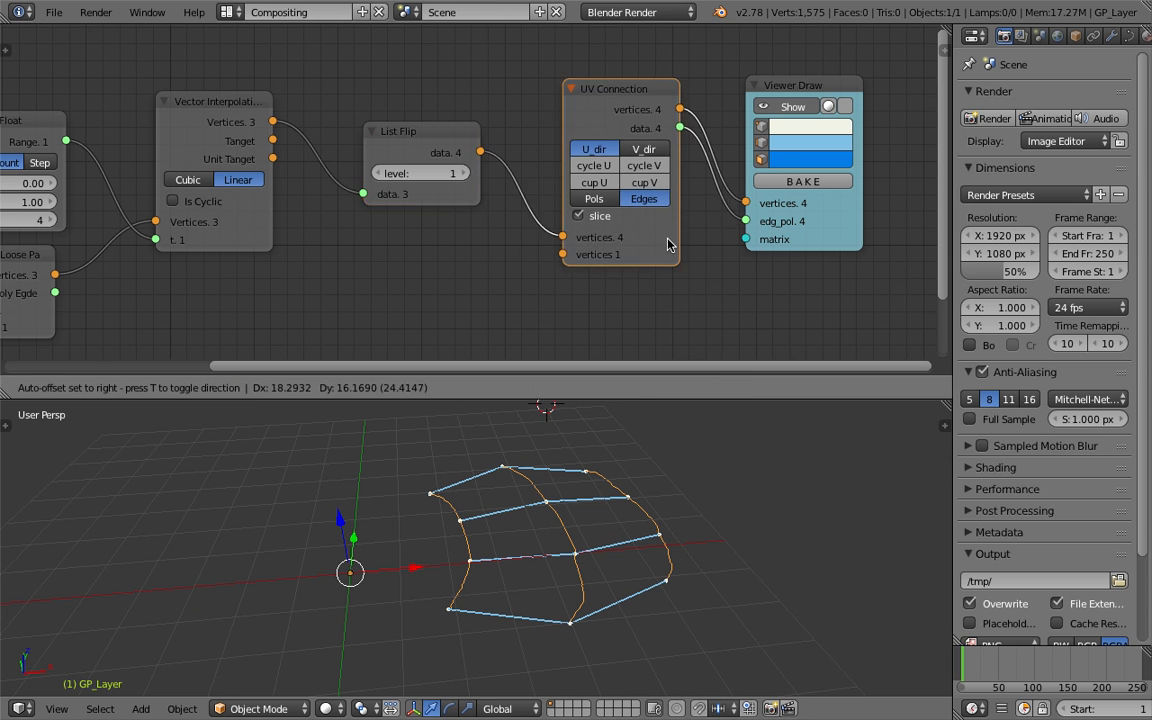
- Reposition the UV Connection and Viewer Draw nodes and save the file
{"action": "left_click_drag", "start_coordinate": [645, 258], "coordinate": [671, 234]}
{"action": "middle_click_drag", "start_coordinate": [671, 234], "coordinate": [611, 302]}
{"action": "left_click_drag", "start_coordinate": [776, 294], "coordinate": [853, 236]}
{"action": "mouse_move", "coordinate": [853, 236]}
{"action": "middle_mouse_down"}
{"action": "mouse_move", "coordinate": [771, 235]}
{"action": "mouse_move", "coordinate": [777, 249]}
{"action": "middle_mouse_up"}
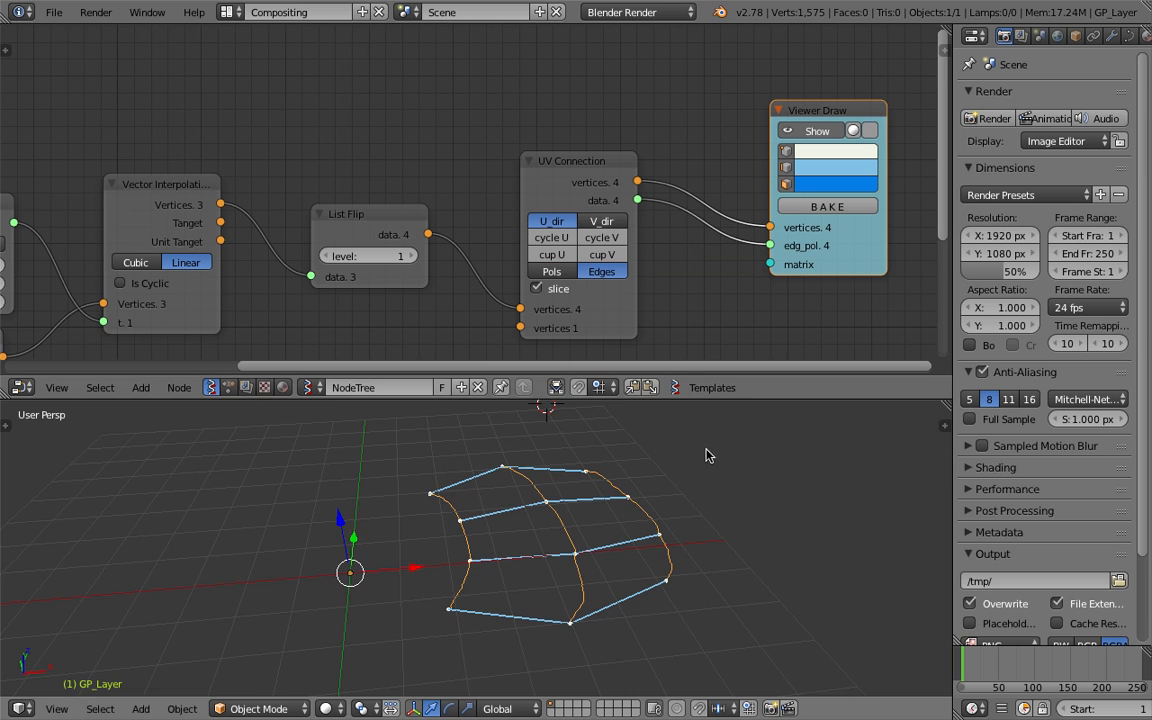
{"action": "middle_click_drag", "start_coordinate": [673, 525], "coordinate": [622, 532]}
{"action": "key", "text": "ctrl+s"}
{"action": "left_click", "coordinate": [622, 532]}
- Widen the gap between UV Connection and Viewer Draw for another node, and save the file
{"action": "left_click_drag", "start_coordinate": [575, 161], "coordinate": [532, 147]}
{"action": "middle_click_drag", "start_coordinate": [739, 247], "coordinate": [612, 239]}
{"action": "left_click_drag", "start_coordinate": [735, 238], "coordinate": [798, 246]}
{"action": "middle_click_drag", "start_coordinate": [692, 213], "coordinate": [718, 240]}
{"action": "middle_click_drag", "start_coordinate": [634, 570], "coordinate": [615, 566]}
{"action": "key", "text": "ctrl+s"}
{"action": "left_click", "coordinate": [605, 265]}
- Add a Vector Math MK2 node above the link to Viewer Draw and set its function to Add
{"action": "key", "text": "shift+a"}
{"action": "left_click", "coordinate": [580, 134]}
{"action": "type", "text": "veco"}
{"action": "key", "text": "BackSpace"}
{"action": "key", "text": "BackSpace"}
{"action": "key", "text": "BackSpace"}
{"action": "type", "text": "ctor m"}
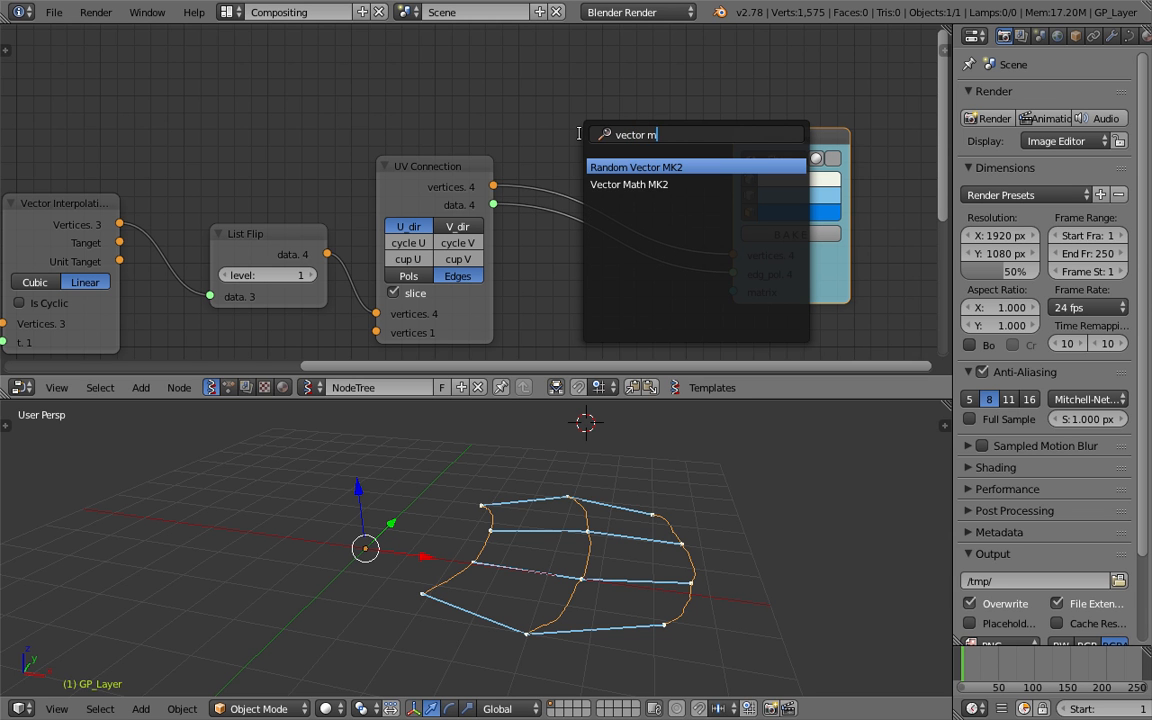
{"action": "key", "text": "Down"}
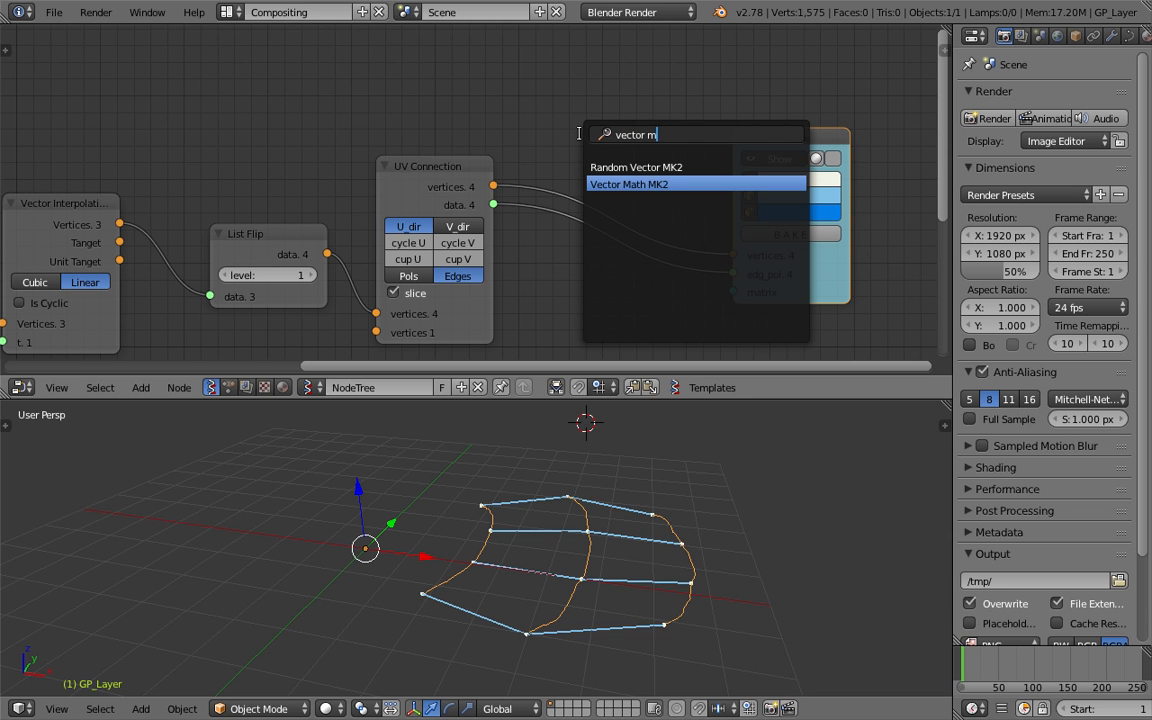
{"action": "key", "text": "Return"}
{"action": "left_click", "coordinate": [591, 82]}
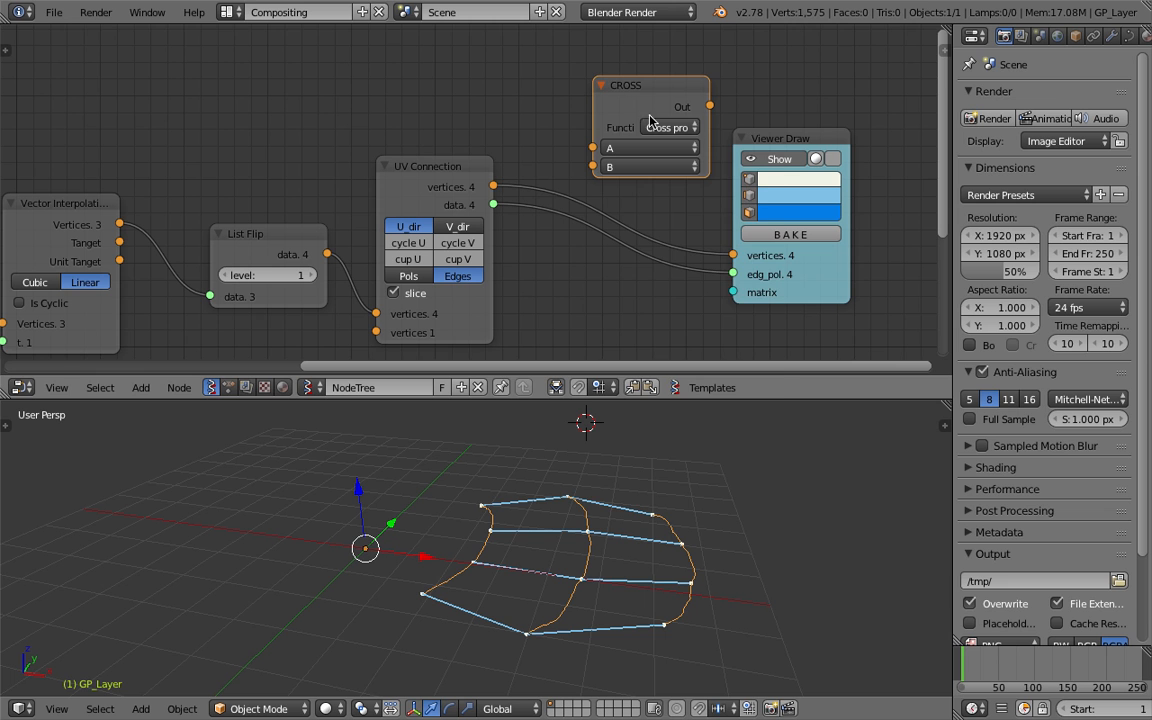
{"action": "left_click", "coordinate": [648, 127]}
{"action": "left_click", "coordinate": [617, 181]}
- Route UV Connection's vertices through input B of the Add node into Viewer Draw's vertices, and save the file
{"action": "left_click_drag", "start_coordinate": [493, 186], "coordinate": [596, 148]}
{"action": "left_click_drag", "start_coordinate": [493, 186], "coordinate": [604, 156]}
{"action": "left_click_drag", "start_coordinate": [709, 106], "coordinate": [731, 252]}
{"action": "key", "text": "ctrl+s"}
{"action": "left_click", "coordinate": [709, 248]}
- Add a Vector in node, connect it to input A of the Add node, and save the file
{"action": "key", "text": "shift+a"}
{"action": "left_click", "coordinate": [501, 99]}
{"action": "type", "text": "vec"}
{"action": "left_click", "coordinate": [510, 137]}
{"action": "left_click", "coordinate": [449, 71]}
{"action": "left_click_drag", "start_coordinate": [510, 56], "coordinate": [592, 150]}
{"action": "middle_click_drag", "start_coordinate": [537, 147], "coordinate": [568, 181]}
{"action": "key", "text": "ctrl+s"}
{"action": "left_click", "coordinate": [573, 186]}
- Set the Z value of Vector in to 0.930 to offset the edges above the guide curves
{"action": "left_click_drag", "start_coordinate": [501, 144], "coordinate": [620, 144]}
{"action": "mouse_move", "coordinate": [430, 470]}
{"action": "middle_mouse_down"}
{"action": "mouse_move", "coordinate": [630, 513]}
{"action": "mouse_move", "coordinate": [600, 470]}
{"action": "middle_mouse_up"}
{"action": "left_click_drag", "start_coordinate": [470, 143], "coordinate": [386, 143]}
{"action": "key", "text": "ctrl+z"}
{"action": "mouse_move", "coordinate": [643, 473]}
{"action": "middle_mouse_down"}
{"action": "mouse_move", "coordinate": [584, 507]}
{"action": "mouse_move", "coordinate": [537, 556]}
{"action": "mouse_move", "coordinate": [483, 554]}
{"action": "mouse_move", "coordinate": [477, 534]}
{"action": "middle_mouse_up"}
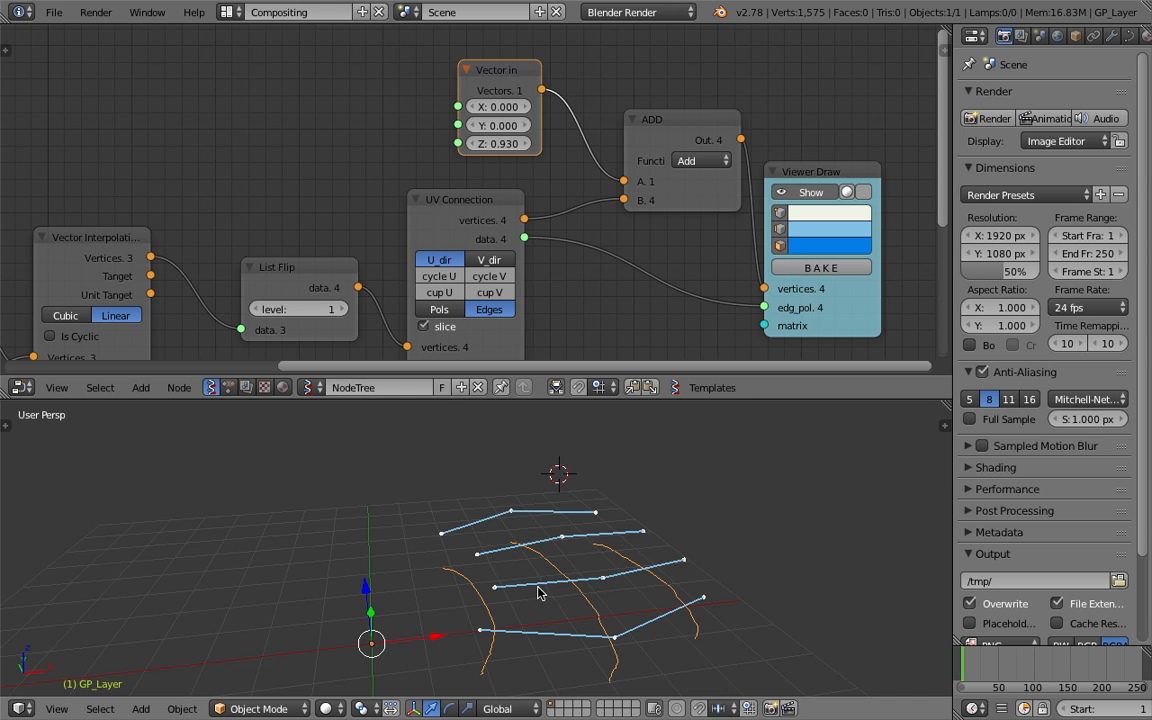
{"action": "mouse_move", "coordinate": [665, 597]}
{"action": "middle_mouse_down"}
{"action": "mouse_move", "coordinate": [591, 548]}
{"action": "mouse_move", "coordinate": [586, 566]}
{"action": "mouse_move", "coordinate": [502, 510]}
{"action": "middle_mouse_up"}
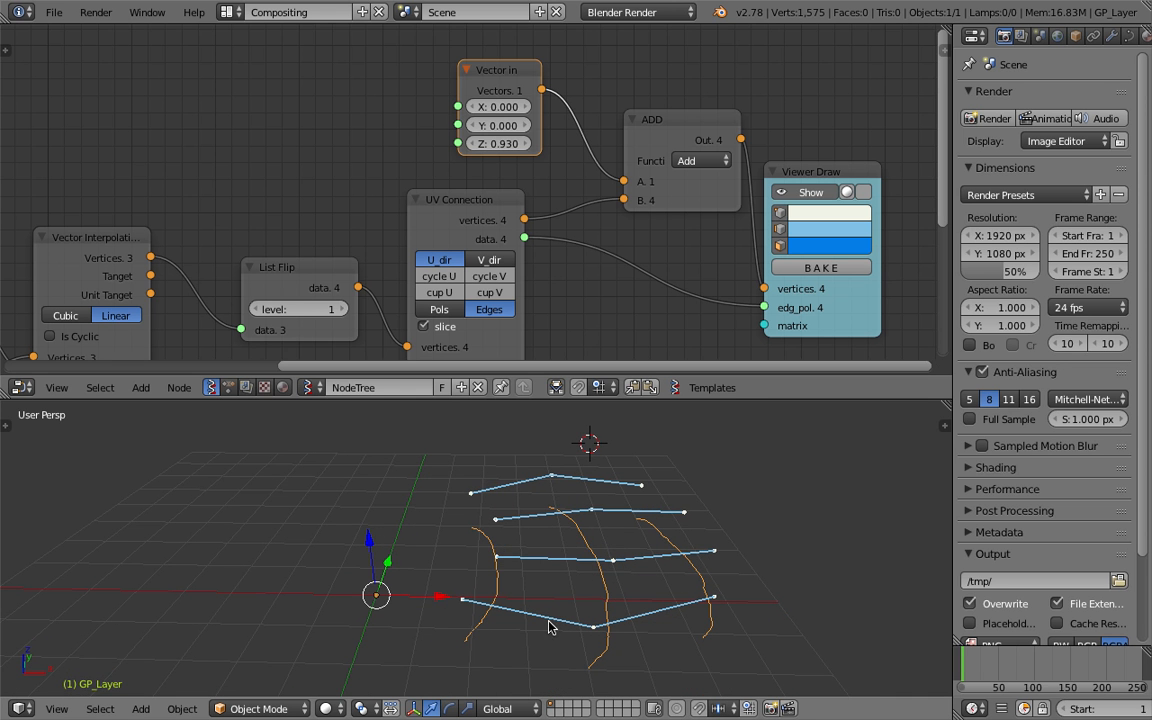
{"action": "middle_click_drag", "start_coordinate": [668, 521], "coordinate": [560, 525]}
{"action": "middle_click_drag", "start_coordinate": [274, 104], "coordinate": [318, 128]}
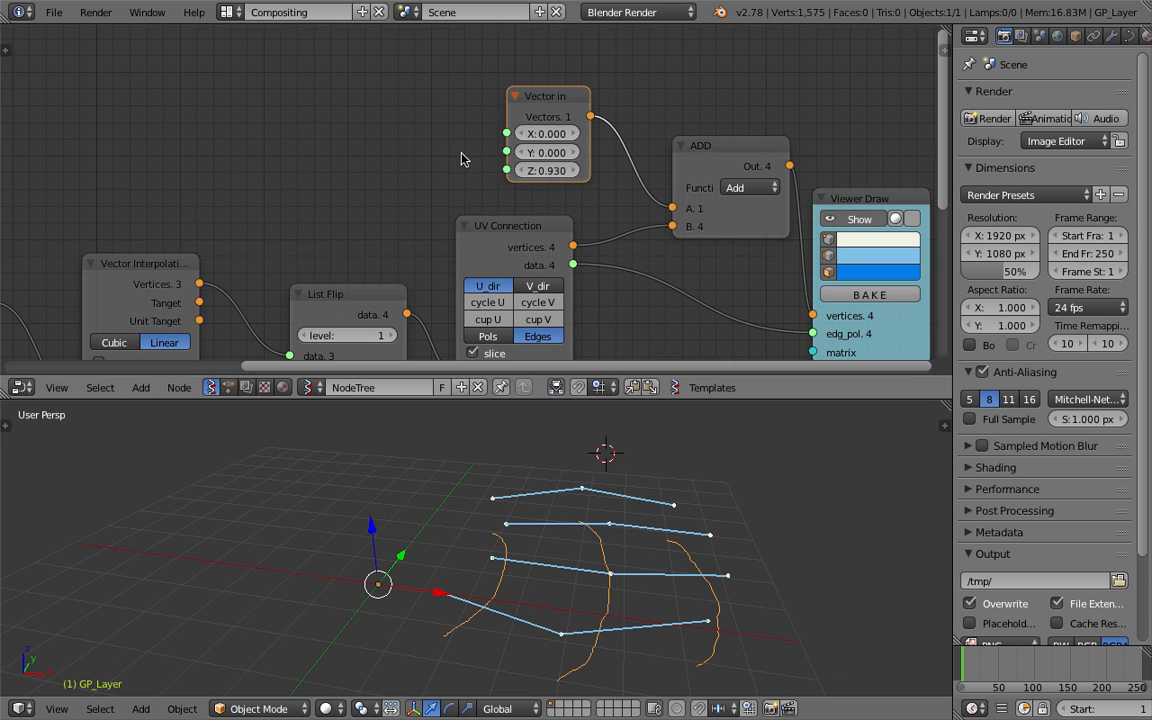
- Replace the Vector in node with a List Input node placed above UV Connection
{"action": "key", "text": "alt+space"}
{"action": "key", "text": "Escape"}
{"action": "key", "text": "x"}
{"action": "type", "text": "list i"}
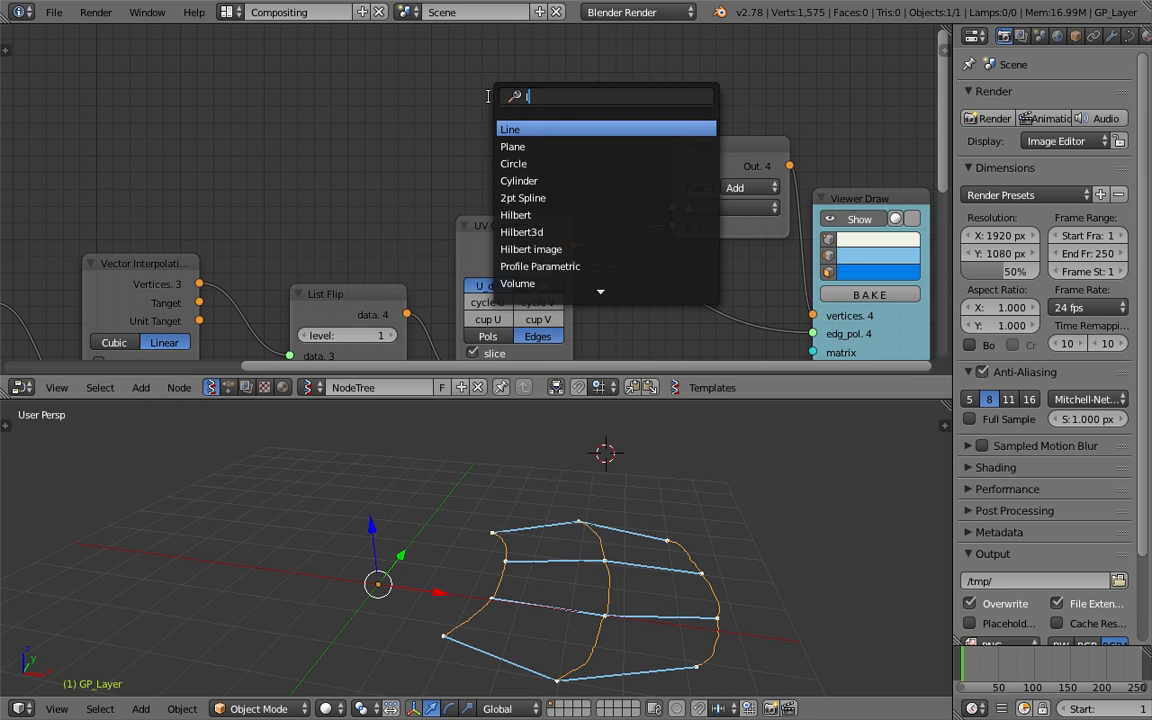
{"action": "key", "text": "Down"}
{"action": "key", "text": "Return"}
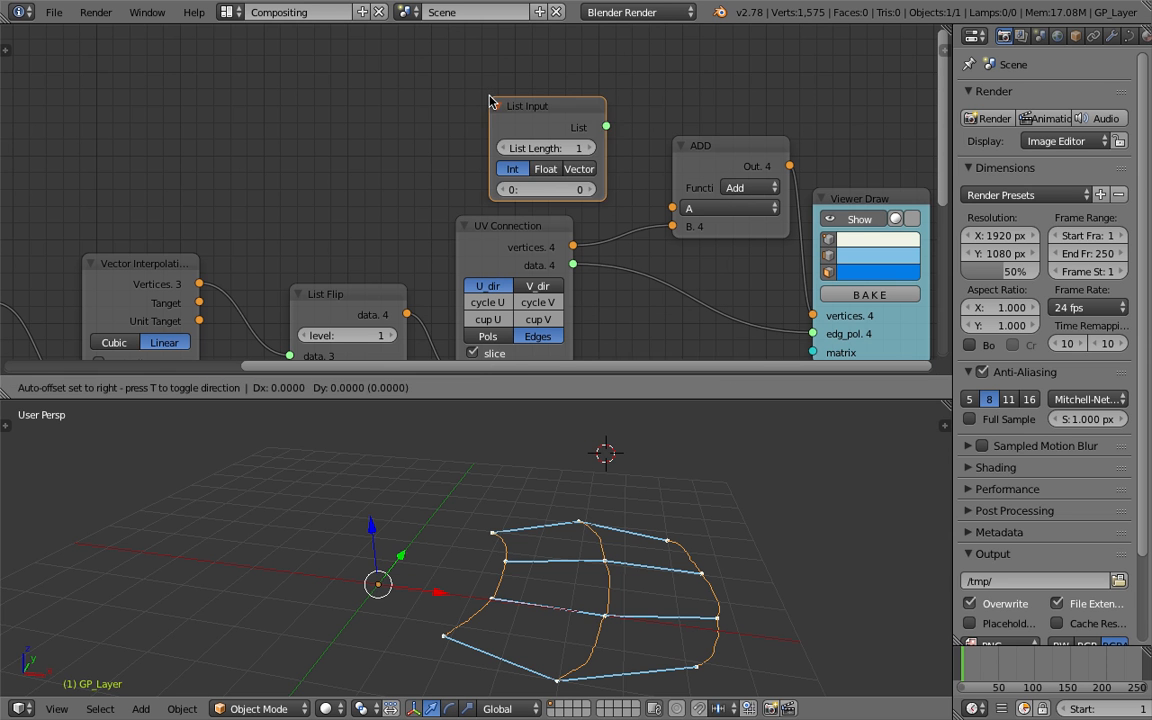
{"action": "left_click", "coordinate": [428, 80]}
- Switch List Input to Vector with a list length of 3 and move it clear of UV Connection
{"action": "left_click", "coordinate": [511, 144]}
{"action": "left_click_drag", "start_coordinate": [505, 98], "coordinate": [472, 74]}
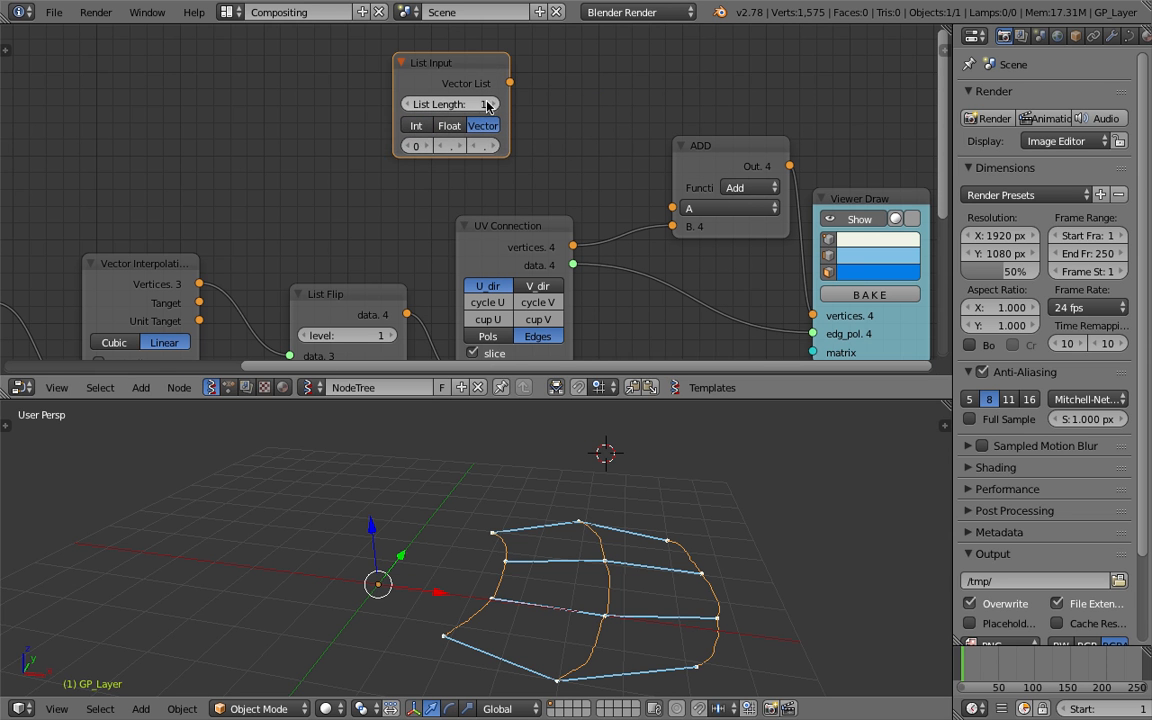
{"action": "left_click", "coordinate": [492, 103]}
{"action": "left_click", "coordinate": [492, 103]}
- Connect the List Input vector list to input B of the Add node and widen List Input
{"action": "left_click_drag", "start_coordinate": [505, 118], "coordinate": [672, 226]}
{"action": "scroll", "coordinate": [633, 459], "scroll_direction": "down", "scroll_amount": 3}
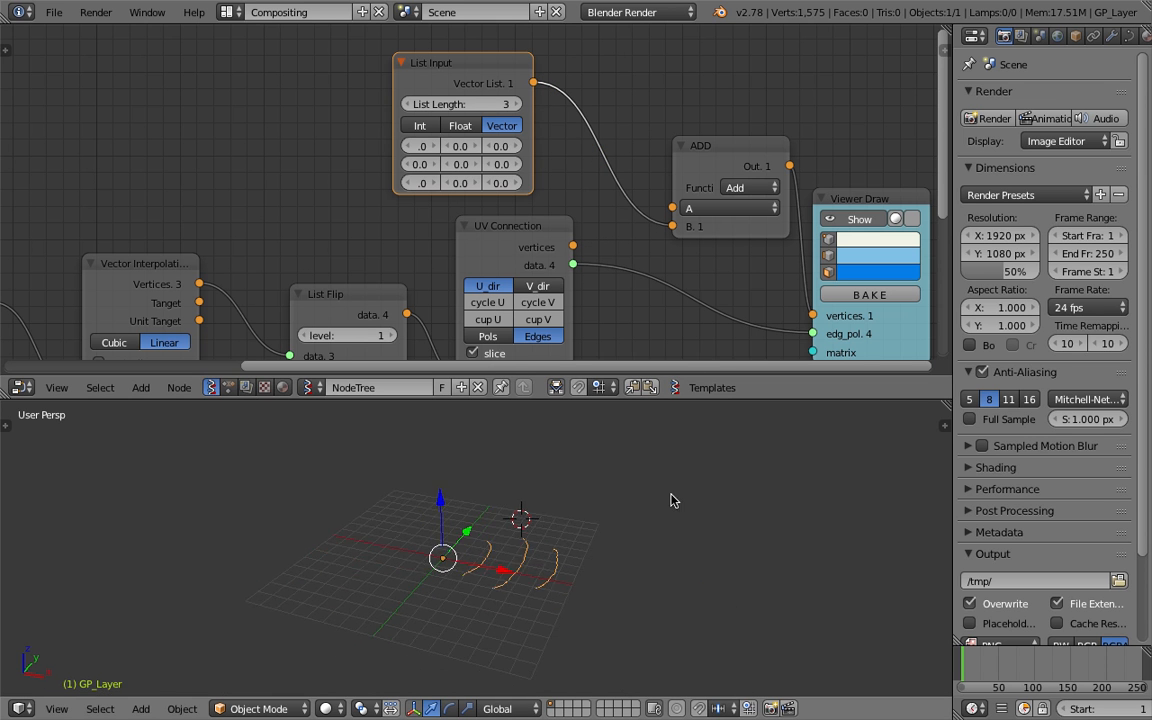
{"action": "left_click_drag", "start_coordinate": [535, 166], "coordinate": [568, 166]}
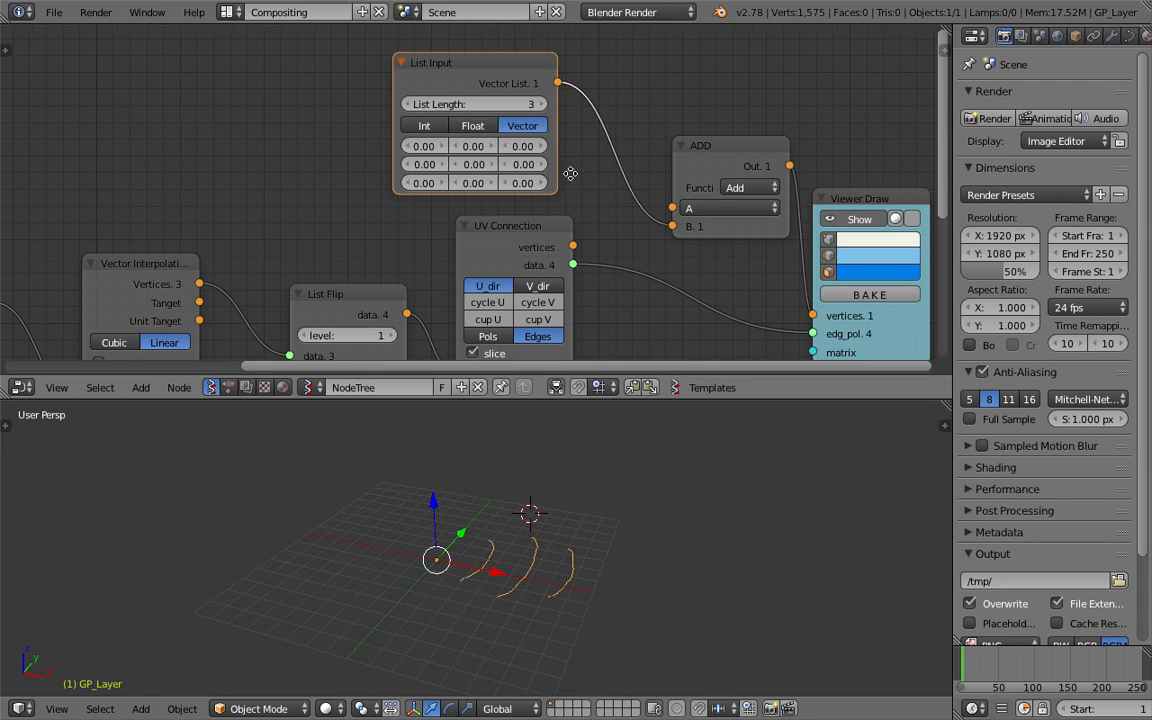
{"action": "scroll", "coordinate": [568, 166], "scroll_direction": "down", "scroll_amount": 2}
- Connect UV Connection's vertices to input B and the vector list to input A of the Add node, and save
{"action": "left_click_drag", "start_coordinate": [717, 196], "coordinate": [753, 190]}
{"action": "left_click_drag", "start_coordinate": [503, 229], "coordinate": [580, 213]}
{"action": "left_click_drag", "start_coordinate": [491, 99], "coordinate": [580, 198]}
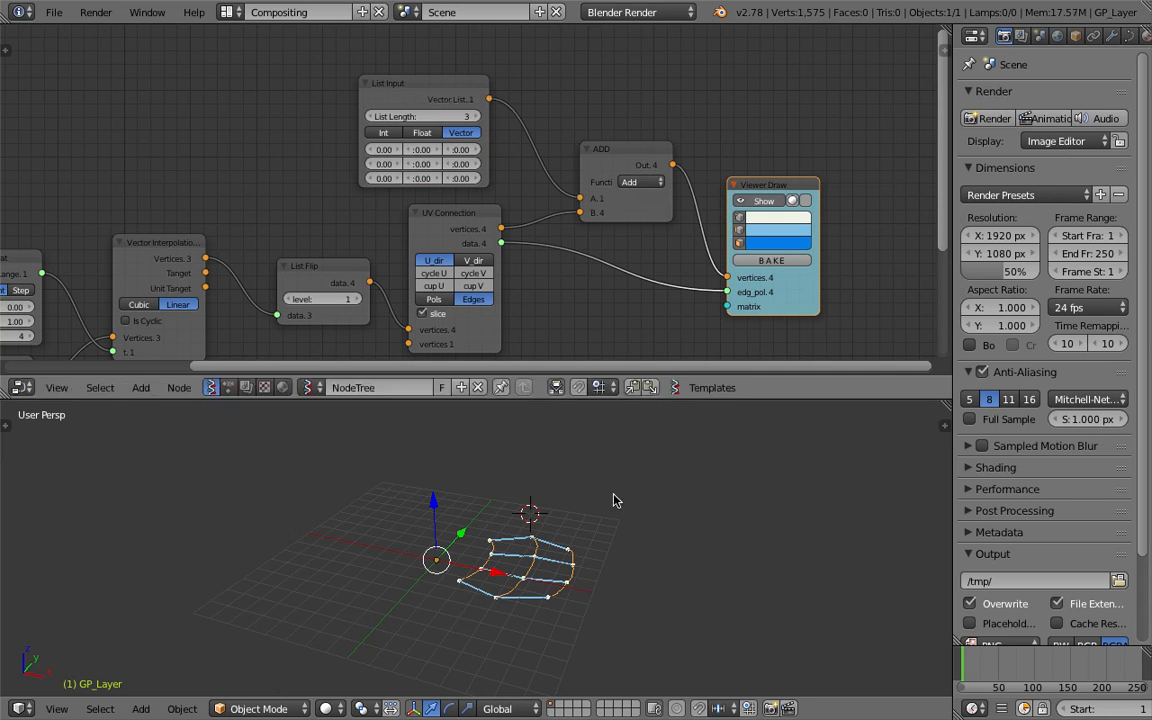
{"action": "scroll", "coordinate": [614, 500], "scroll_direction": "up", "scroll_amount": 2}
{"action": "key", "text": "ctrl+s"}
{"action": "left_click", "coordinate": [610, 510]}
- Widen List Input and set Z to 2.28 for the second vector and 1.08 for the first
{"action": "scroll", "coordinate": [375, 145], "scroll_direction": "up", "scroll_amount": 2}
{"action": "left_click_drag", "start_coordinate": [349, 124], "coordinate": [304, 125]}
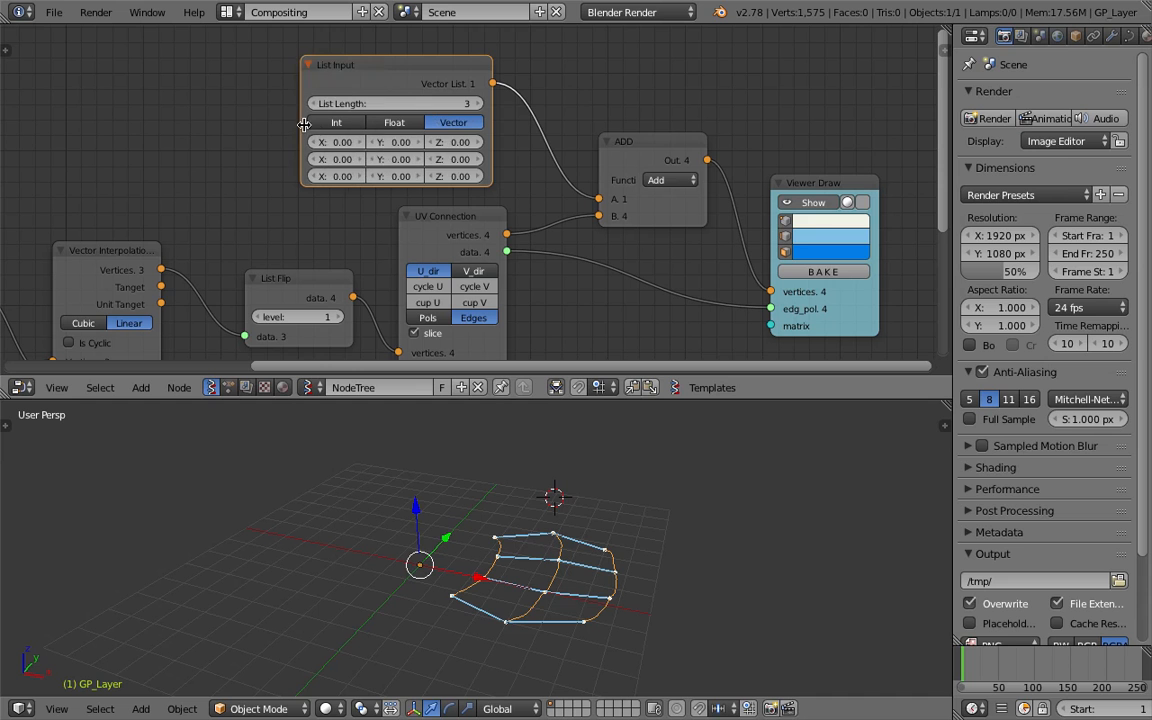
{"action": "left_click_drag", "start_coordinate": [440, 159], "coordinate": [541, 159]}
{"action": "middle_click_drag", "start_coordinate": [547, 498], "coordinate": [580, 515]}
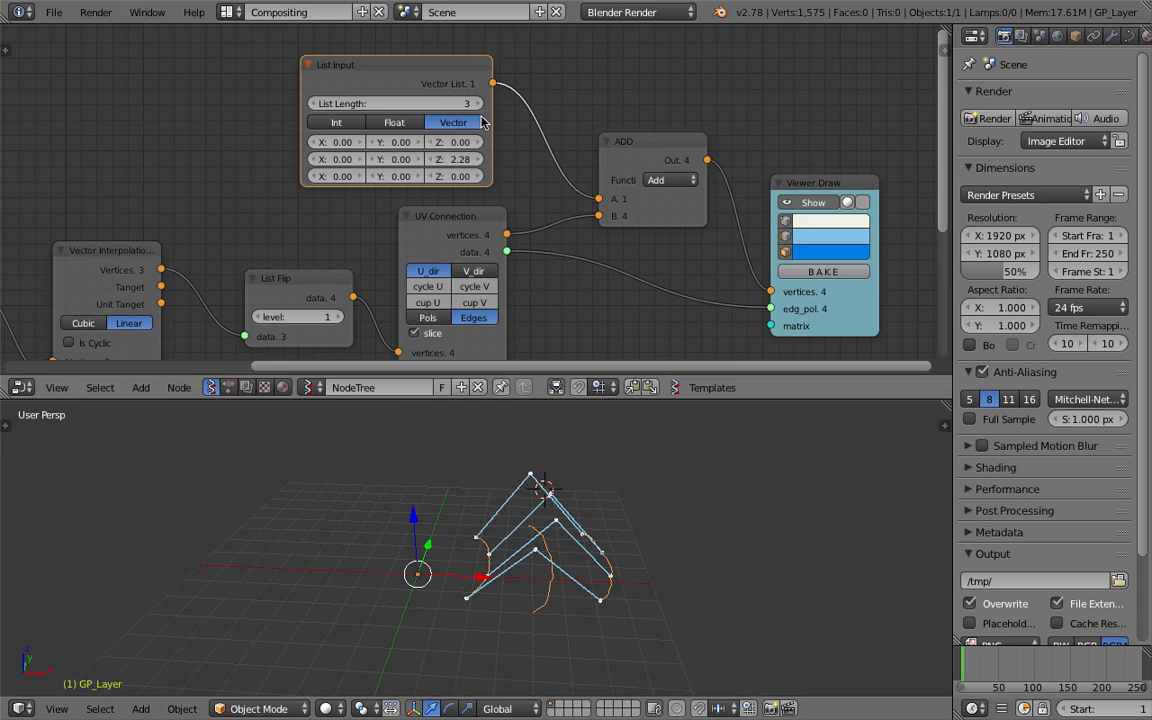
{"action": "left_click_drag", "start_coordinate": [455, 142], "coordinate": [503, 142]}
- Enlarge the 3D view area and save the file
{"action": "middle_click_drag", "start_coordinate": [440, 445], "coordinate": [713, 513]}
{"action": "left_click_drag", "start_coordinate": [694, 401], "coordinate": [690, 286]}
{"action": "middle_click_drag", "start_coordinate": [640, 400], "coordinate": [538, 573]}
{"action": "key", "text": "ctrl+s"}
{"action": "left_click", "coordinate": [555, 525]}
- Examine the raised leg segments against the guide curves from several angles, saving the file along the way
{"action": "scroll", "coordinate": [390, 458], "scroll_direction": "up", "scroll_amount": 3}
{"action": "middle_click_drag", "start_coordinate": [558, 401], "coordinate": [628, 613]}
{"action": "middle_click_drag", "start_coordinate": [528, 677], "coordinate": [455, 622]}
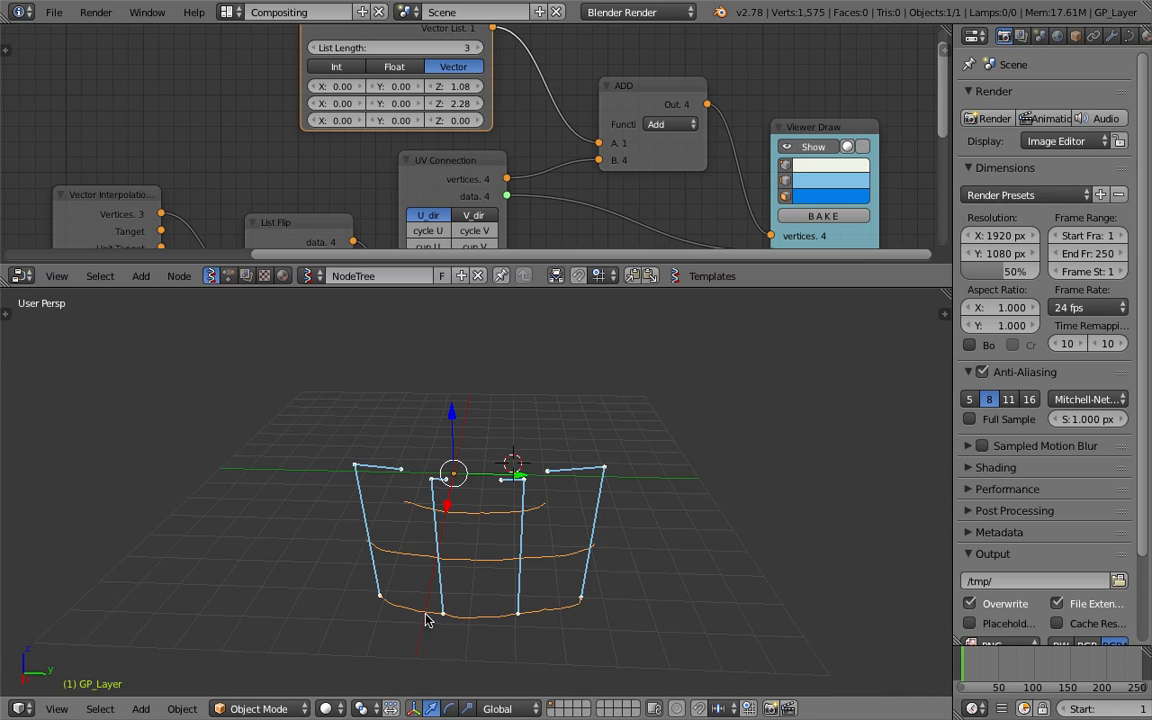
{"action": "middle_click_drag", "start_coordinate": [535, 617], "coordinate": [448, 588]}
{"action": "key", "text": "ctrl+s"}
{"action": "left_click", "coordinate": [620, 533]}
{"action": "middle_click_drag", "start_coordinate": [620, 533], "coordinate": [668, 485]}
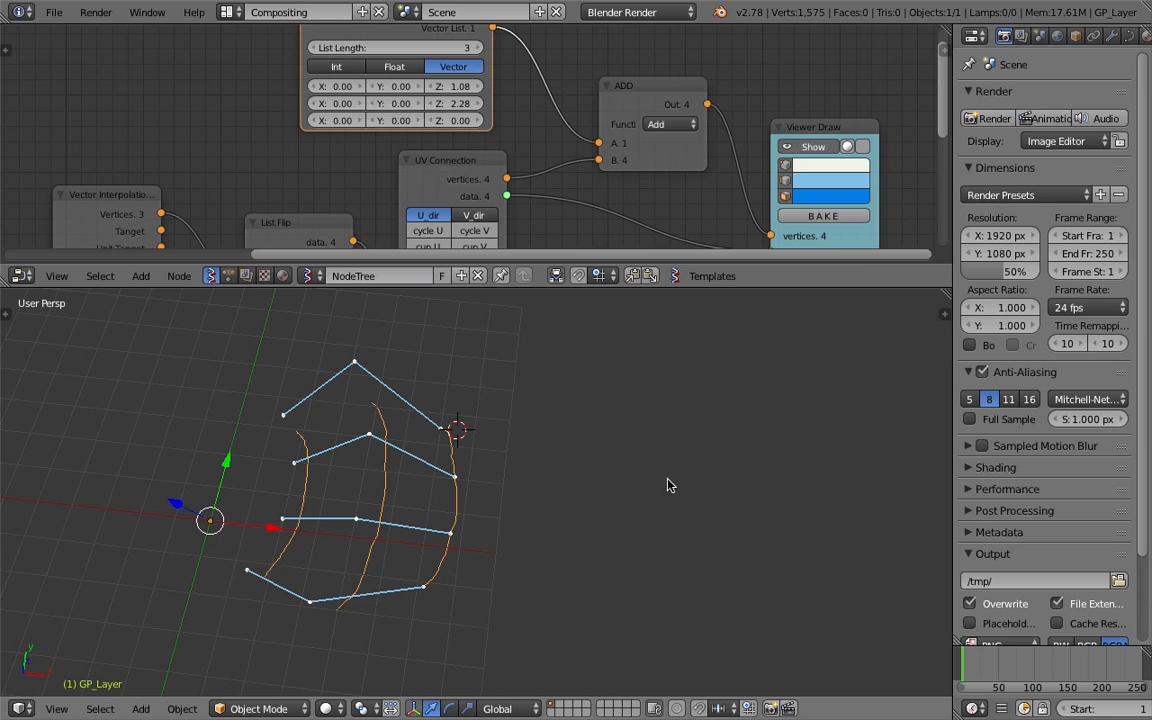
{"action": "key", "text": "ctrl+s"}
{"action": "left_click", "coordinate": [643, 511]}
{"action": "middle_click_drag", "start_coordinate": [502, 498], "coordinate": [617, 455], "text": "shift"}
{"action": "key", "text": "ctrl+s"}
{"action": "left_click", "coordinate": [617, 455]}
{"action": "middle_click_drag", "start_coordinate": [581, 526], "coordinate": [700, 420]}
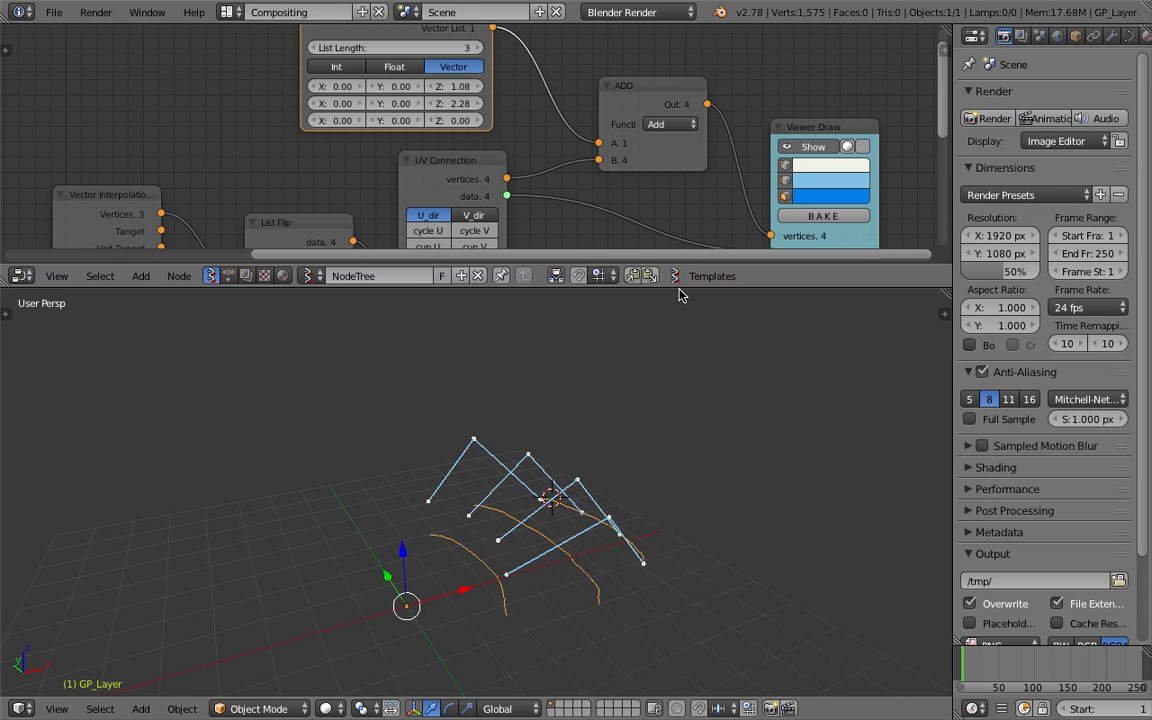
- Enlarge the node editor and move Viewer Draw farther from the Add node, saving the file
{"action": "left_click_drag", "start_coordinate": [676, 285], "coordinate": [674, 468]}
{"action": "middle_click_drag", "start_coordinate": [710, 293], "coordinate": [510, 230]}
{"action": "key", "text": "ctrl+s"}
{"action": "left_click", "coordinate": [515, 231]}
{"action": "left_click_drag", "start_coordinate": [607, 162], "coordinate": [657, 167]}
{"action": "key", "text": "ctrl+s"}
{"action": "left_click", "coordinate": [665, 173]}
- Add a Skin Mesher mk1b node beyond Viewer Draw
{"action": "middle_click_drag", "start_coordinate": [806, 192], "coordinate": [694, 195]}
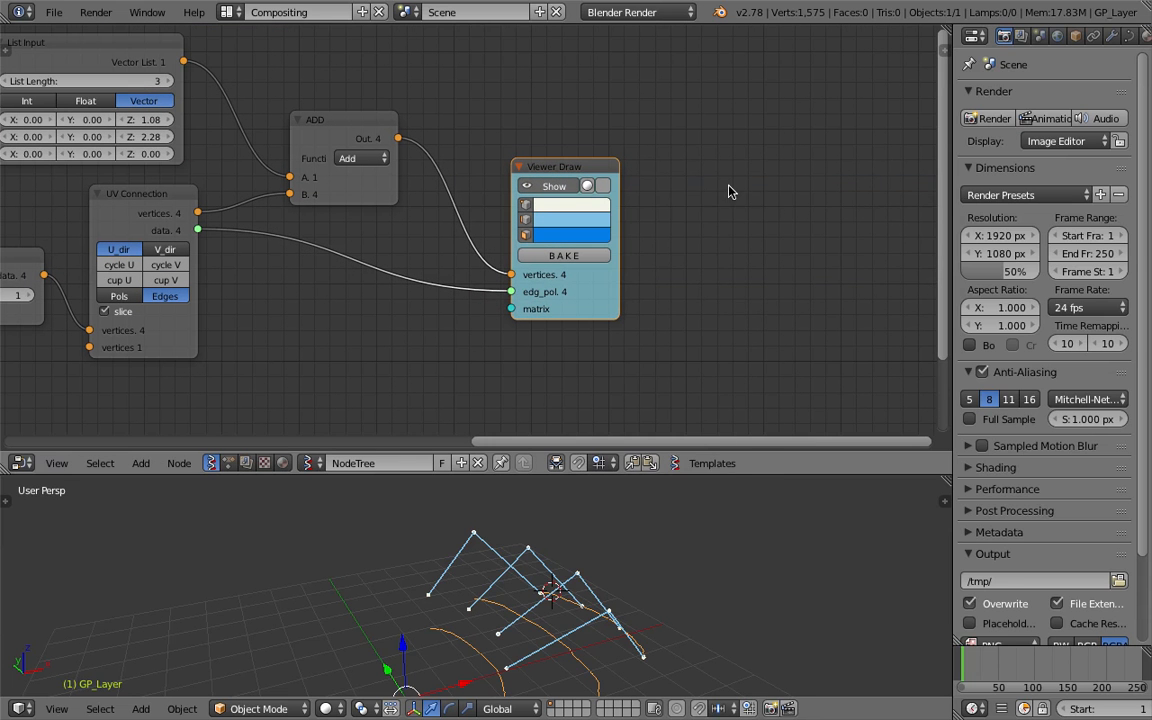
{"action": "key", "text": "shift+a"}
{"action": "left_click", "coordinate": [728, 187]}
{"action": "type", "text": "skin"}
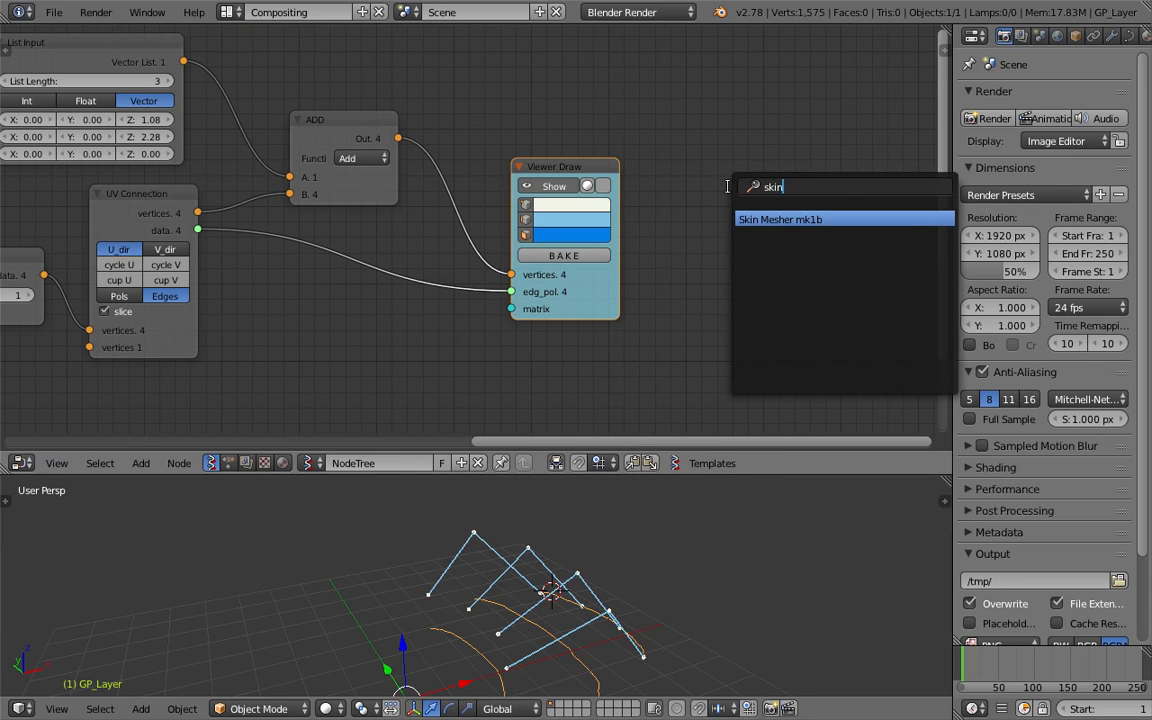
{"action": "key", "text": "Return"}
{"action": "left_click", "coordinate": [680, 92]}
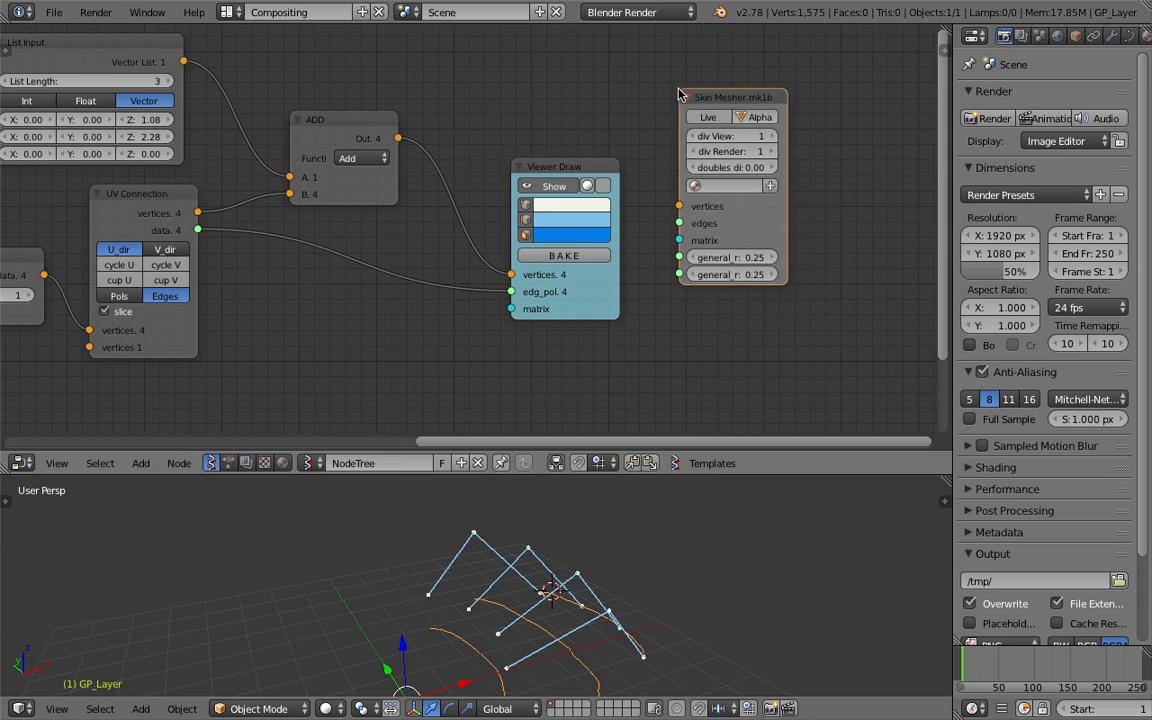
- Lower Viewer Draw to free space, save the file, and move the Skin Mesher node closer to the Add node's output
{"action": "left_click_drag", "start_coordinate": [578, 171], "coordinate": [585, 255]}
{"action": "key", "text": "ctrl+s"}
{"action": "left_click", "coordinate": [585, 251]}
{"action": "left_click_drag", "start_coordinate": [720, 99], "coordinate": [672, 57]}
- Connect the Add node's output to the Skin Mesher's vertices and the UV Connection data to its edges, then enlarge the 3D view area
{"action": "left_click_drag", "start_coordinate": [400, 142], "coordinate": [631, 163]}
{"action": "left_click_drag", "start_coordinate": [197, 229], "coordinate": [640, 183]}
{"action": "middle_click_drag", "start_coordinate": [632, 548], "coordinate": [655, 530]}
{"action": "left_click_drag", "start_coordinate": [686, 474], "coordinate": [708, 355]}
{"action": "middle_click_drag", "start_coordinate": [680, 460], "coordinate": [526, 480]}
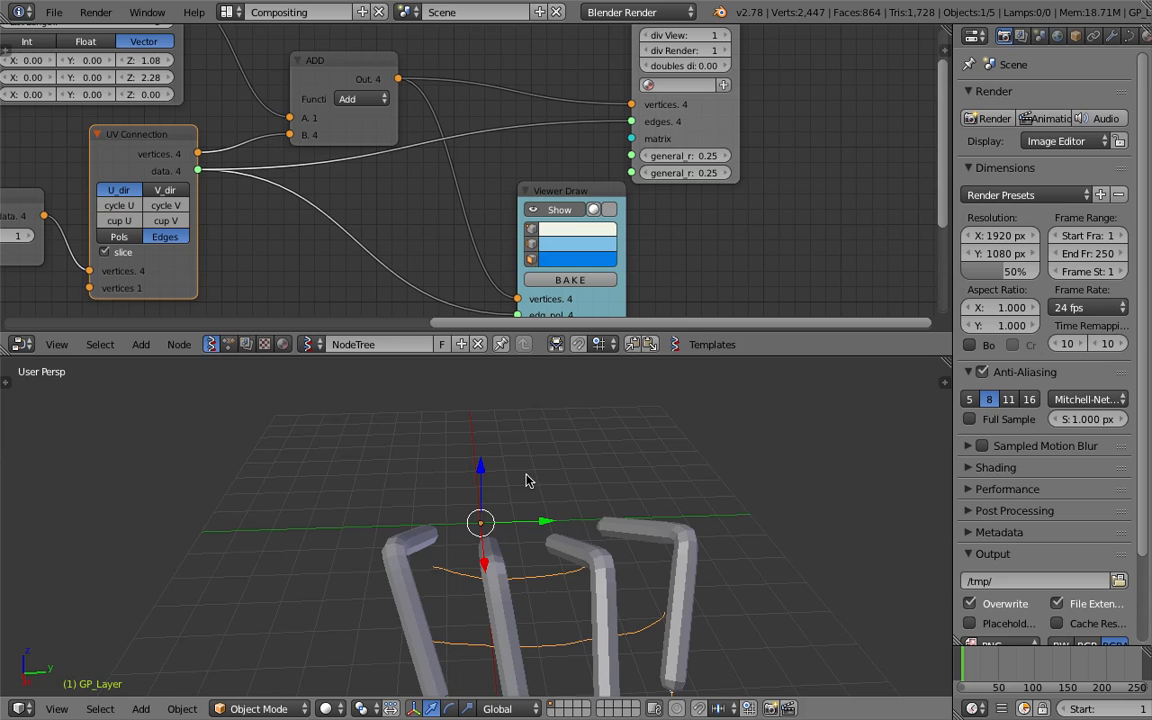
{"action": "middle_click_drag", "start_coordinate": [421, 591], "coordinate": [610, 581]}
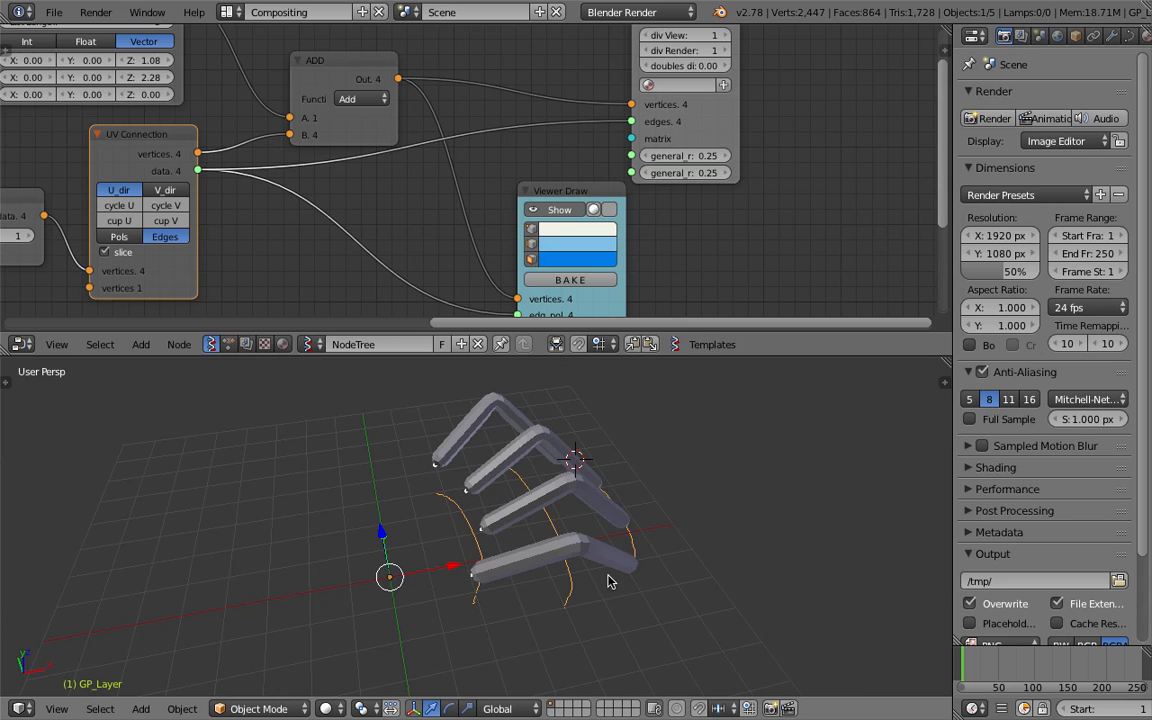
{"action": "middle_click_drag", "start_coordinate": [515, 575], "coordinate": [530, 480]}
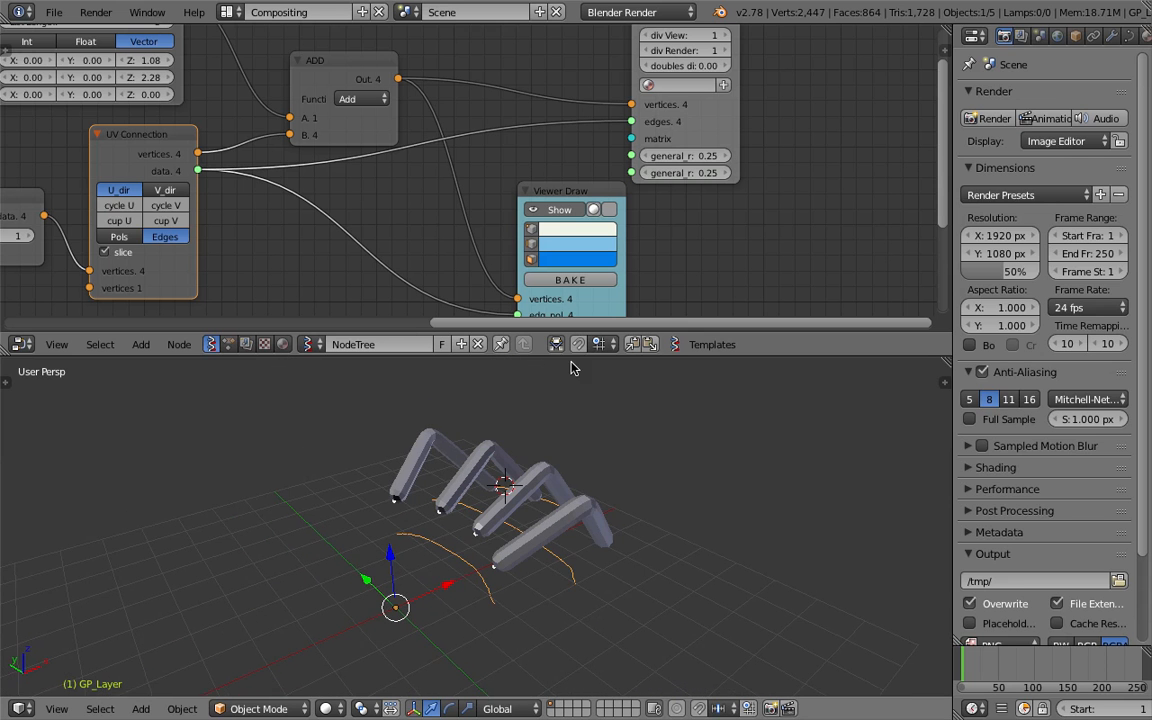
- Set both general radii of the Skin Mesher to 0.20 and move the node farther from Add
{"action": "left_click_drag", "start_coordinate": [702, 158], "coordinate": [672, 173]}
{"action": "middle_click_drag", "start_coordinate": [679, 543], "coordinate": [590, 547]}
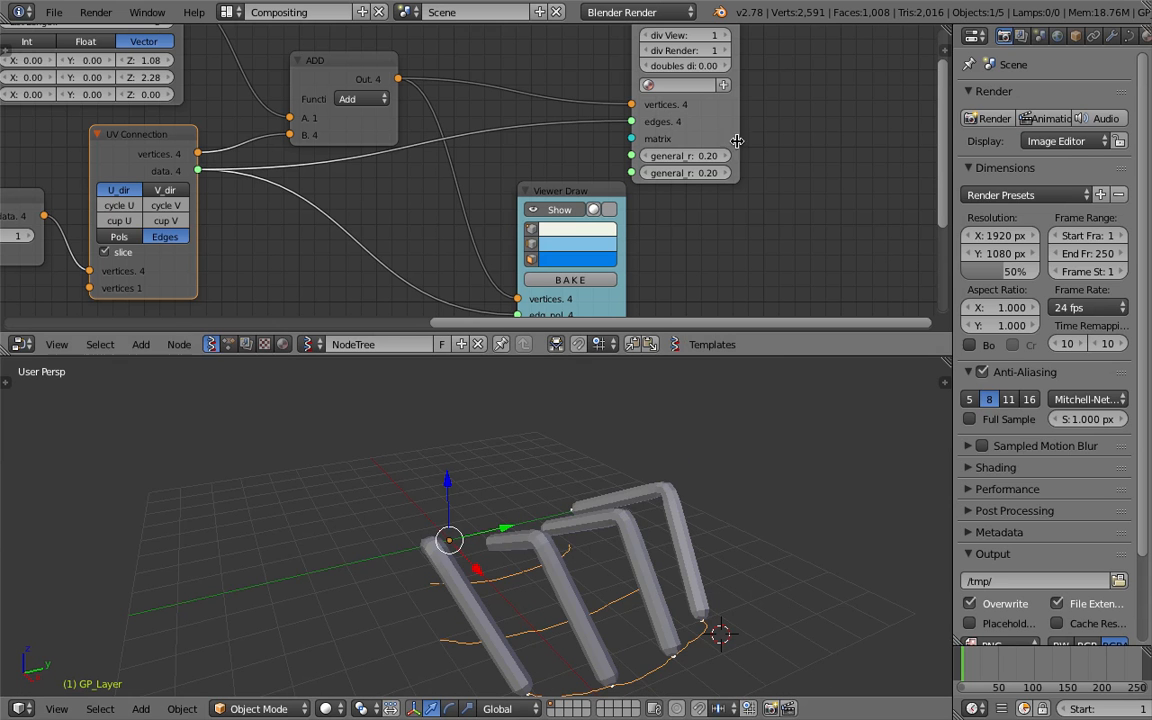
{"action": "left_click_drag", "start_coordinate": [682, 146], "coordinate": [841, 134]}
- Widen the Skin Mesher node until its radius labels are readable, and save the file
{"action": "left_click_drag", "start_coordinate": [783, 356], "coordinate": [793, 588]}
{"action": "scroll", "coordinate": [748, 380], "scroll_direction": "up", "scroll_amount": 3}
{"action": "key", "text": "ctrl+s"}
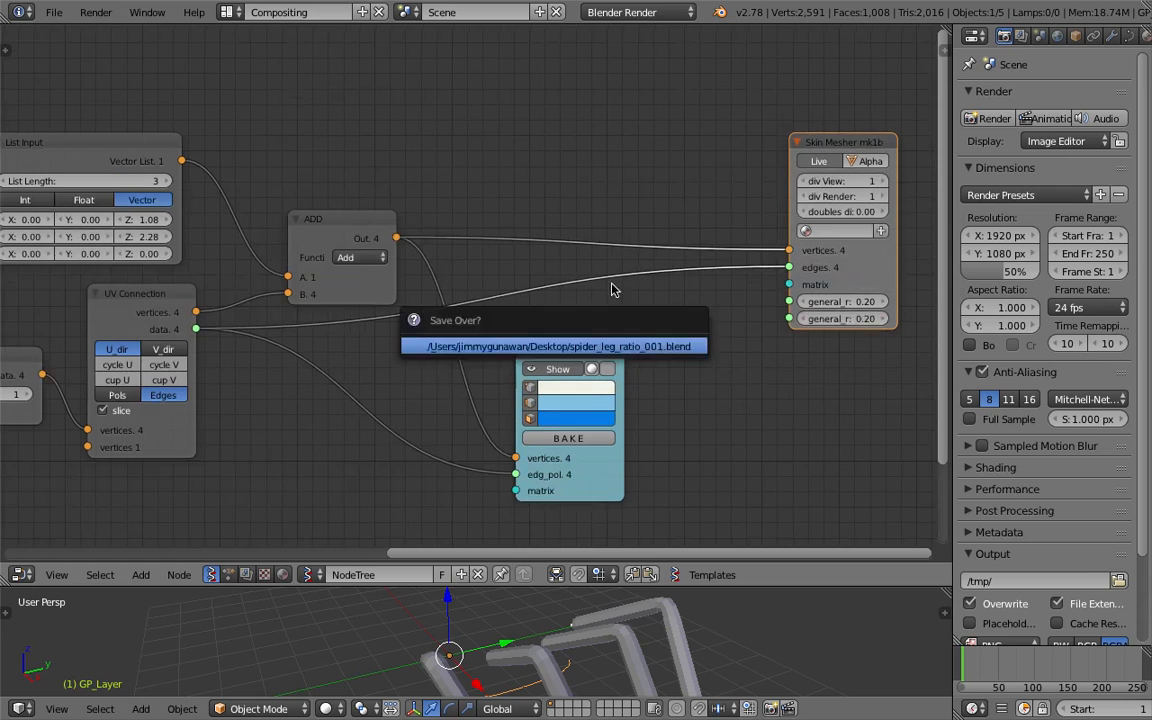
{"action": "key", "text": "Return"}
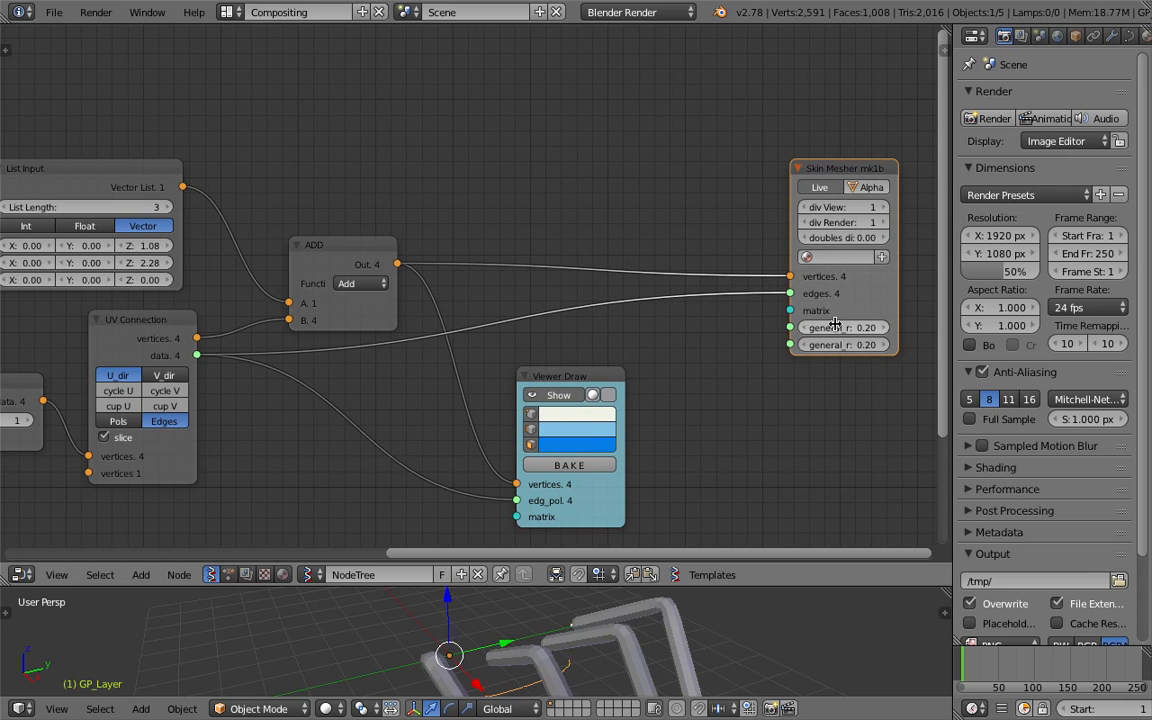
{"action": "left_click_drag", "start_coordinate": [790, 249], "coordinate": [756, 247]}
{"action": "key", "text": "ctrl+s"}
{"action": "key", "text": "Return"}
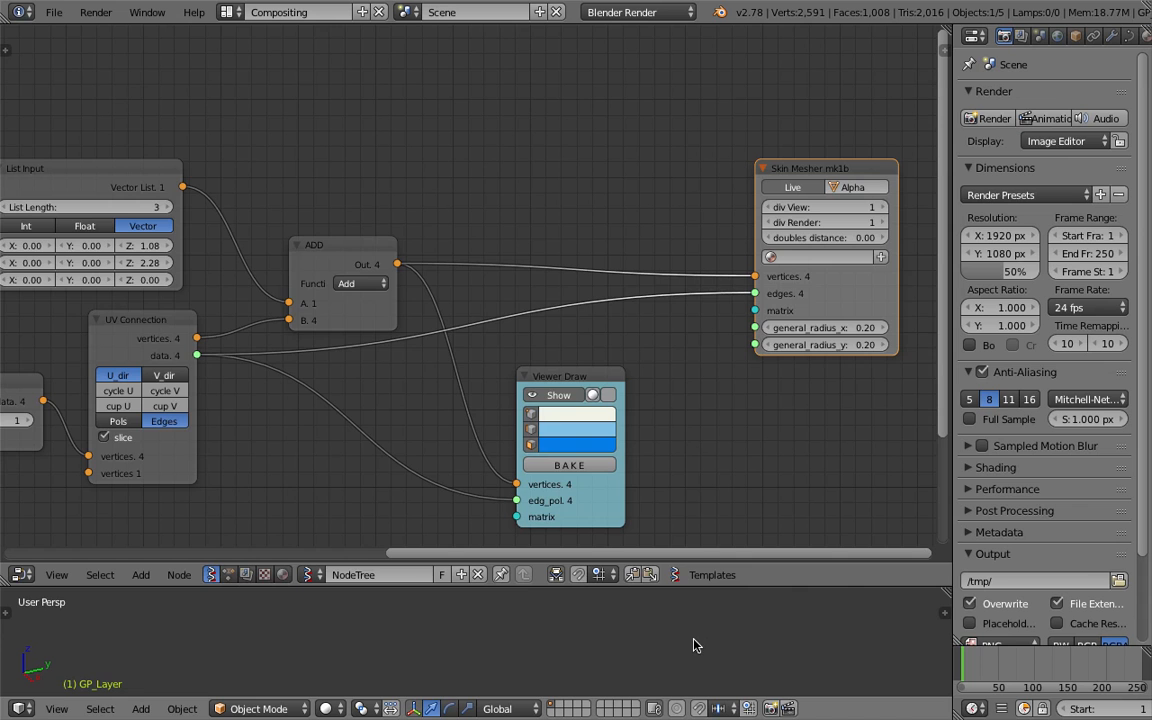
- Set the Skin Mesher's general_radius_x and general_radius_y to 0.21
{"action": "left_click_drag", "start_coordinate": [700, 588], "coordinate": [718, 309]}
{"action": "middle_click_drag", "start_coordinate": [567, 478], "coordinate": [610, 552], "text": "shift"}
{"action": "scroll", "coordinate": [606, 552], "scroll_direction": "up", "scroll_amount": 4}
{"action": "middle_click_drag", "start_coordinate": [521, 540], "coordinate": [602, 566]}
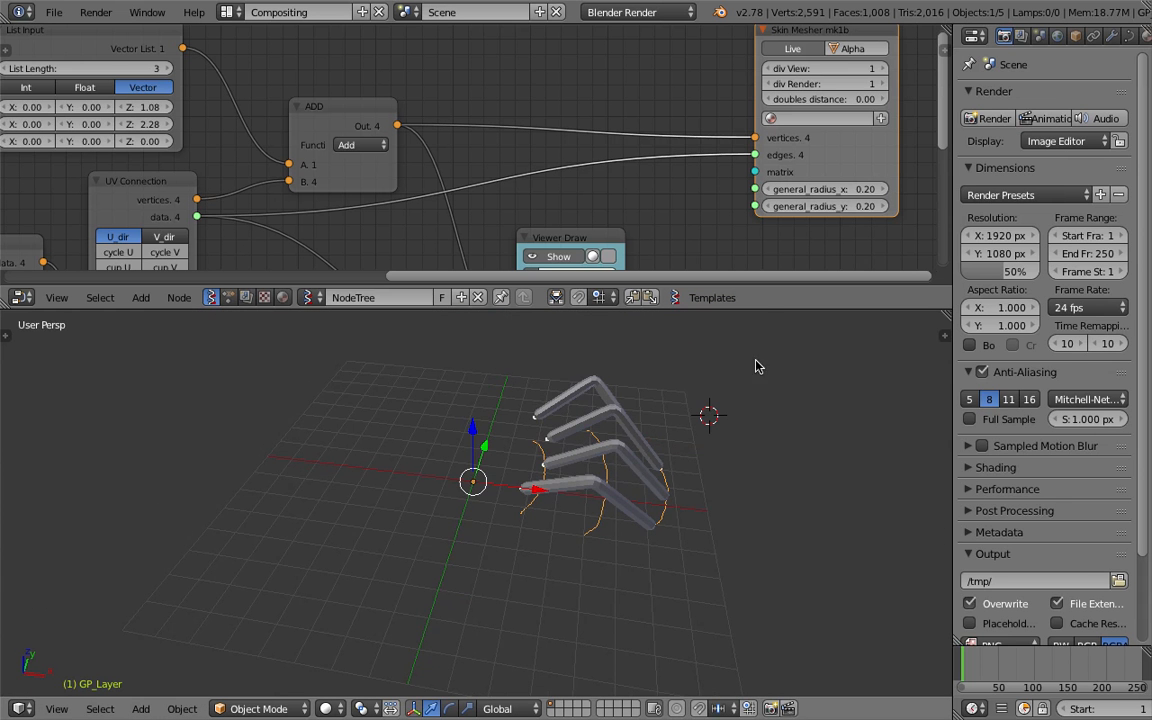
{"action": "left_click_drag", "start_coordinate": [767, 311], "coordinate": [760, 386]}
{"action": "middle_click_drag", "start_coordinate": [725, 500], "coordinate": [585, 528]}
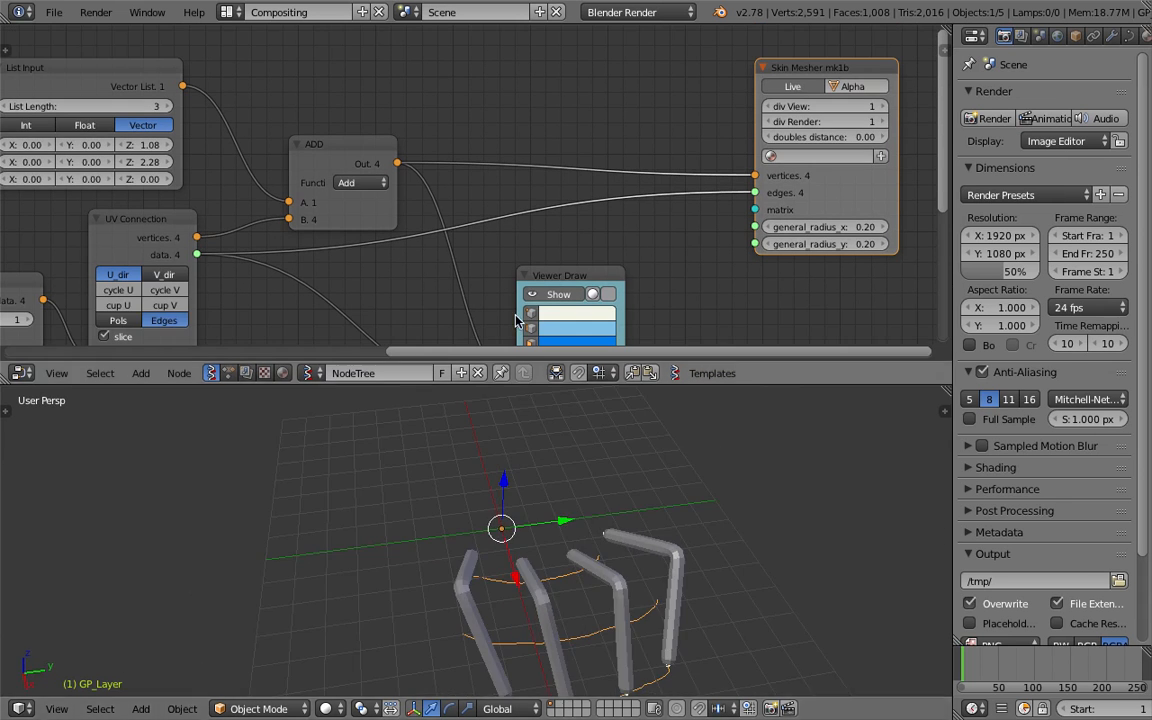
{"action": "middle_click_drag", "start_coordinate": [590, 219], "coordinate": [555, 236]}
{"action": "middle_click_drag", "start_coordinate": [545, 470], "coordinate": [560, 520]}
{"action": "left_click_drag", "start_coordinate": [834, 248], "coordinate": [836, 249]}
- Add a Range Float node between the Add node and the Skin Mesher
{"action": "middle_click_drag", "start_coordinate": [614, 139], "coordinate": [586, 134]}
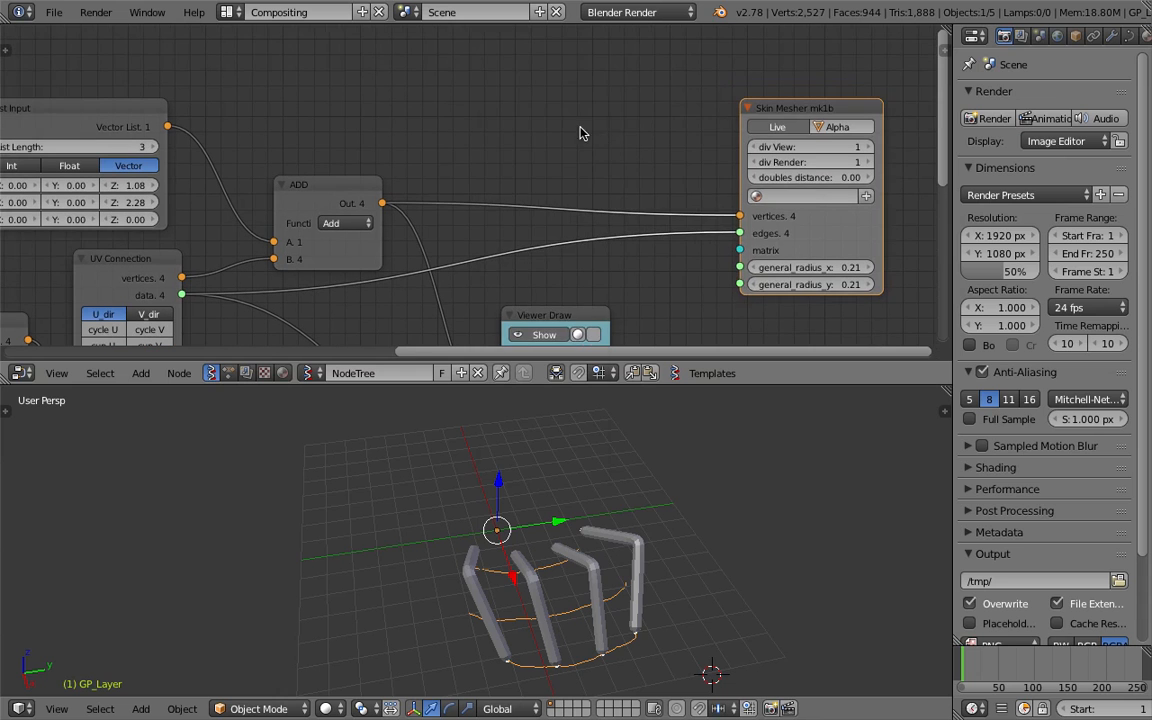
{"action": "key", "text": "space"}
{"action": "type", "text": "range"}
{"action": "key", "text": "Down"}
{"action": "key", "text": "Return"}
{"action": "left_click", "coordinate": [585, 108]}
- Configure Range Float in Count mode with stop 1.00 and count 3, and move the node away from the Skin Mesher
{"action": "left_click", "coordinate": [588, 108]}
{"action": "double_click", "coordinate": [601, 147]}
{"action": "type", "text": "1"}
{"action": "key", "text": "Return"}
{"action": "double_click", "coordinate": [602, 162]}
{"action": "type", "text": "4"}
{"action": "key", "text": "Return"}
{"action": "left_click_drag", "start_coordinate": [598, 160], "coordinate": [588, 160]}
{"action": "left_click_drag", "start_coordinate": [585, 79], "coordinate": [537, 73]}
- Connect the Range Float output to both Skin Mesher radius inputs, and move Range Float above the Add node
{"action": "middle_click_drag", "start_coordinate": [460, 555], "coordinate": [591, 567]}
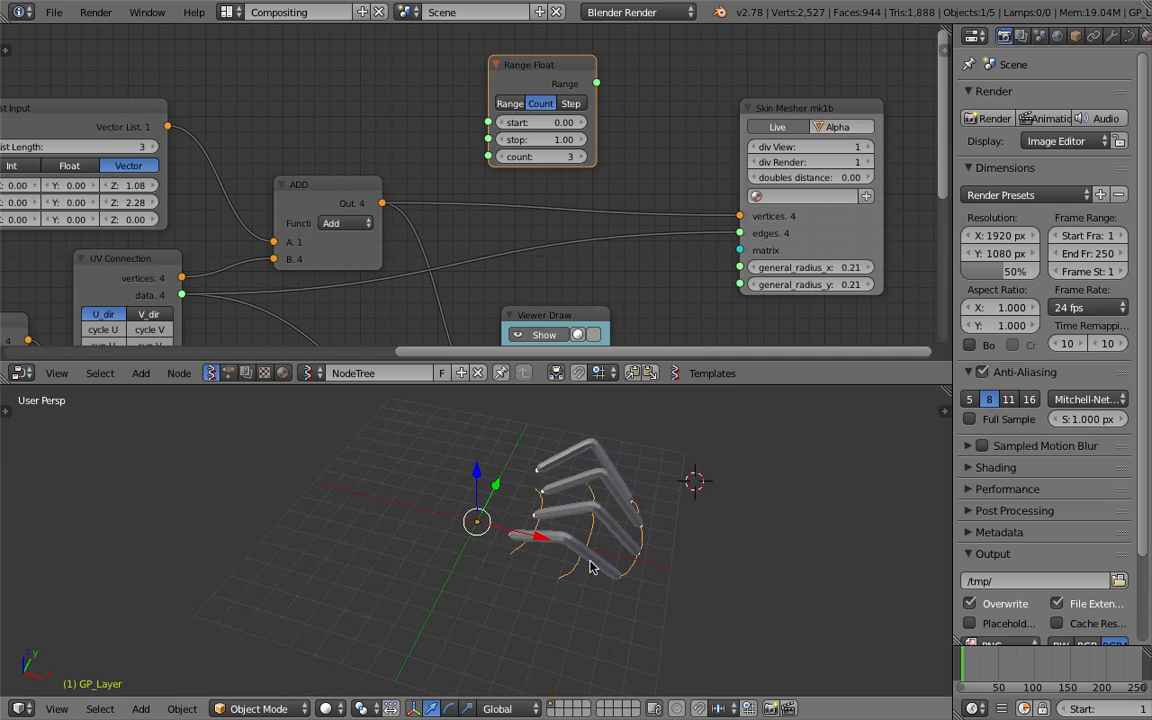
{"action": "left_click_drag", "start_coordinate": [596, 83], "coordinate": [693, 225]}
{"action": "left_click_drag", "start_coordinate": [597, 84], "coordinate": [741, 284]}
{"action": "middle_click_drag", "start_coordinate": [687, 576], "coordinate": [658, 612]}
{"action": "left_click_drag", "start_coordinate": [572, 73], "coordinate": [447, 63]}
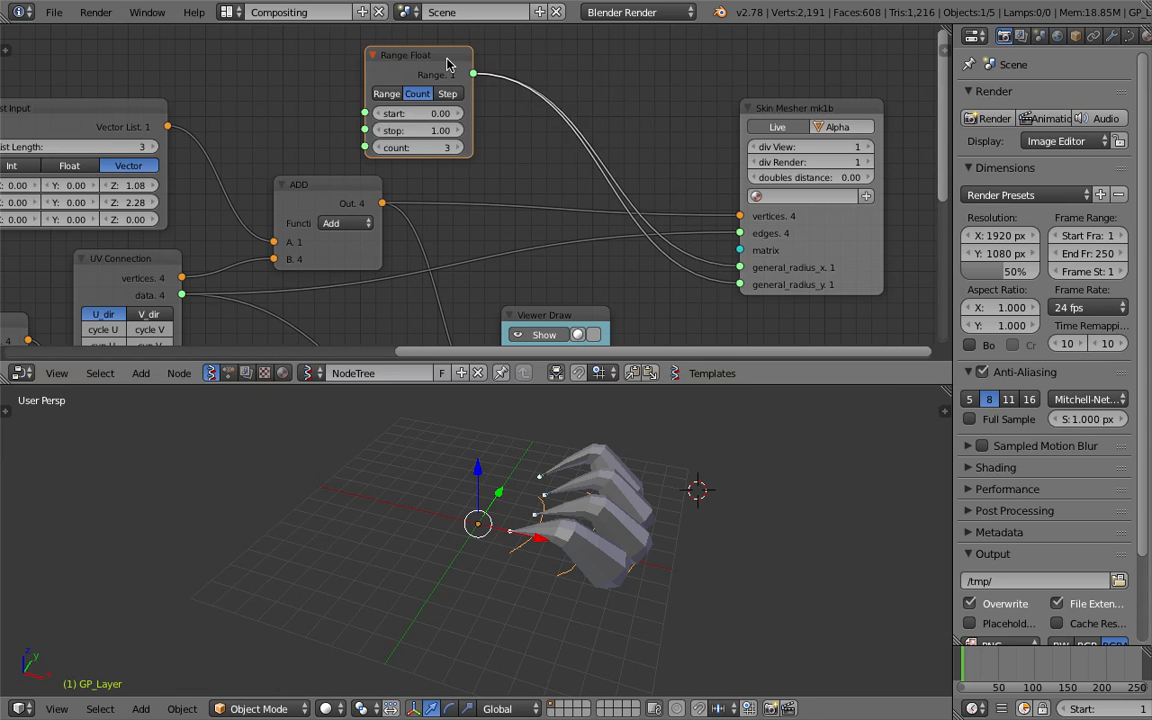
- Reverse the leg taper by setting the Range Float start to 1.00 and stop to 0.00
{"action": "left_click", "coordinate": [435, 113]}
{"action": "type", "text": "1"}
{"action": "key", "text": "Tab"}
{"action": "key", "text": "Tab"}
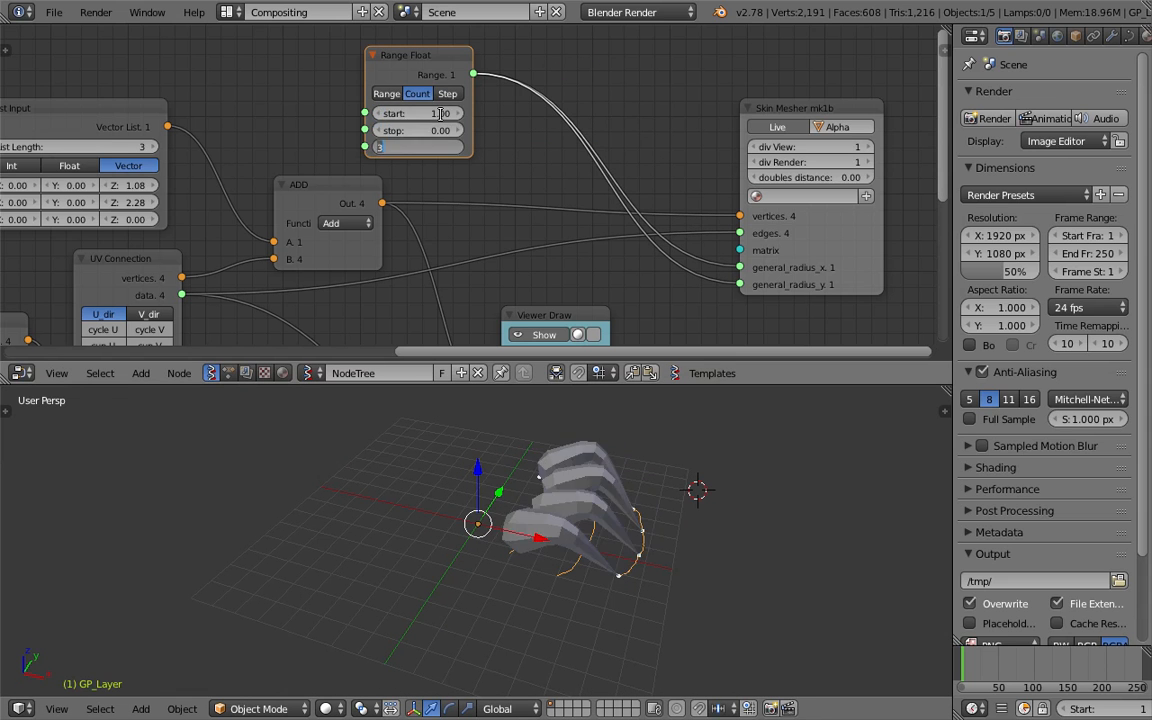
{"action": "middle_click_drag", "start_coordinate": [690, 505], "coordinate": [542, 517]}
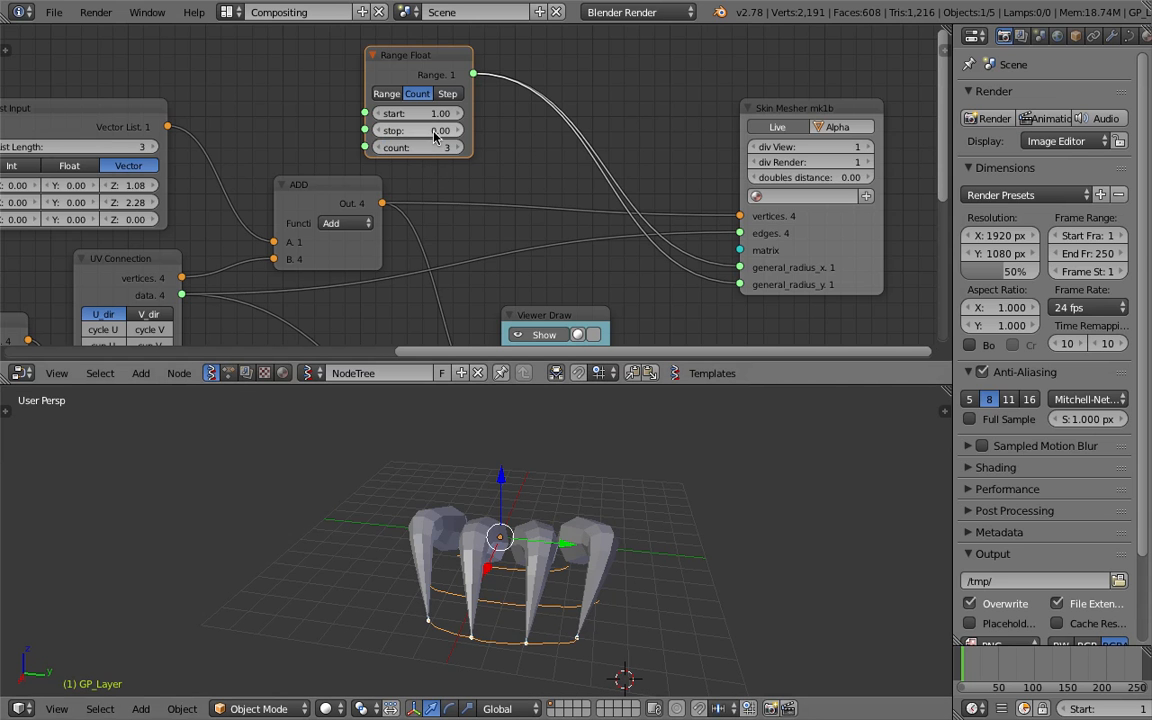
- Set the Range Float start to 0.37 and stop to 0.09, and save the file
{"action": "left_click_drag", "start_coordinate": [433, 131], "coordinate": [371, 114]}
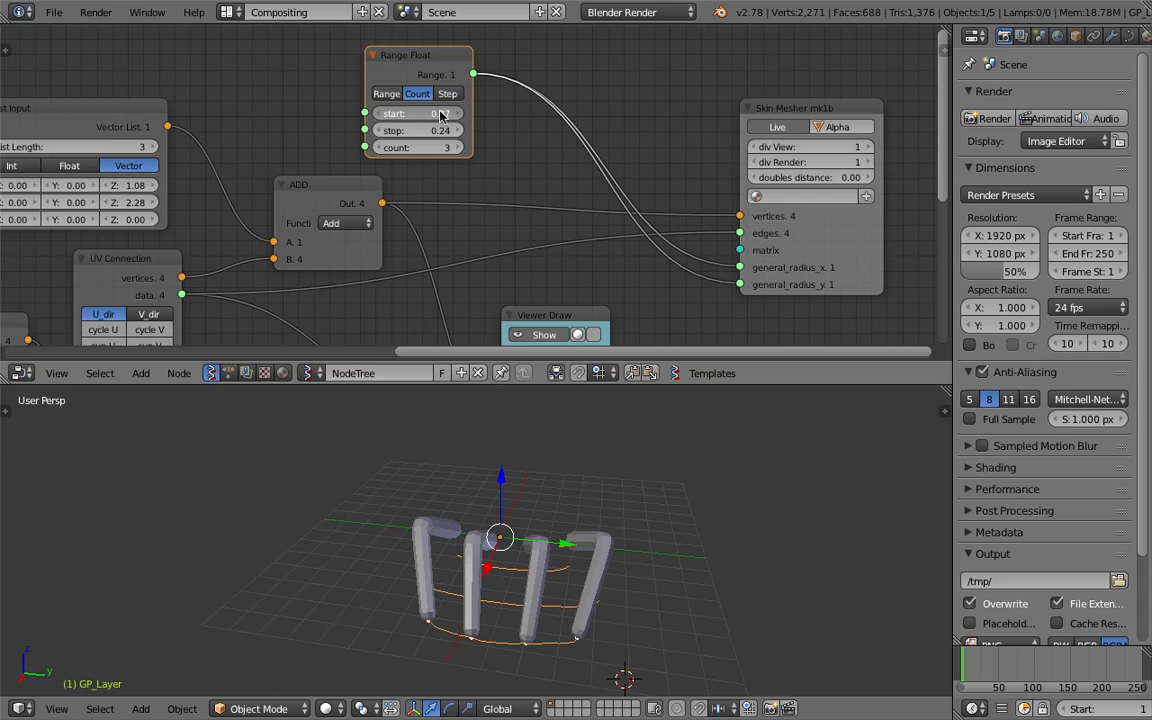
{"action": "left_click_drag", "start_coordinate": [440, 131], "coordinate": [425, 131]}
{"action": "middle_click_drag", "start_coordinate": [488, 515], "coordinate": [684, 578]}
{"action": "key", "text": "ctrl+s"}
{"action": "left_click", "coordinate": [684, 579]}
{"action": "scroll", "coordinate": [687, 528], "scroll_direction": "up", "scroll_amount": 2}
{"action": "middle_click_drag", "start_coordinate": [687, 528], "coordinate": [472, 498]}
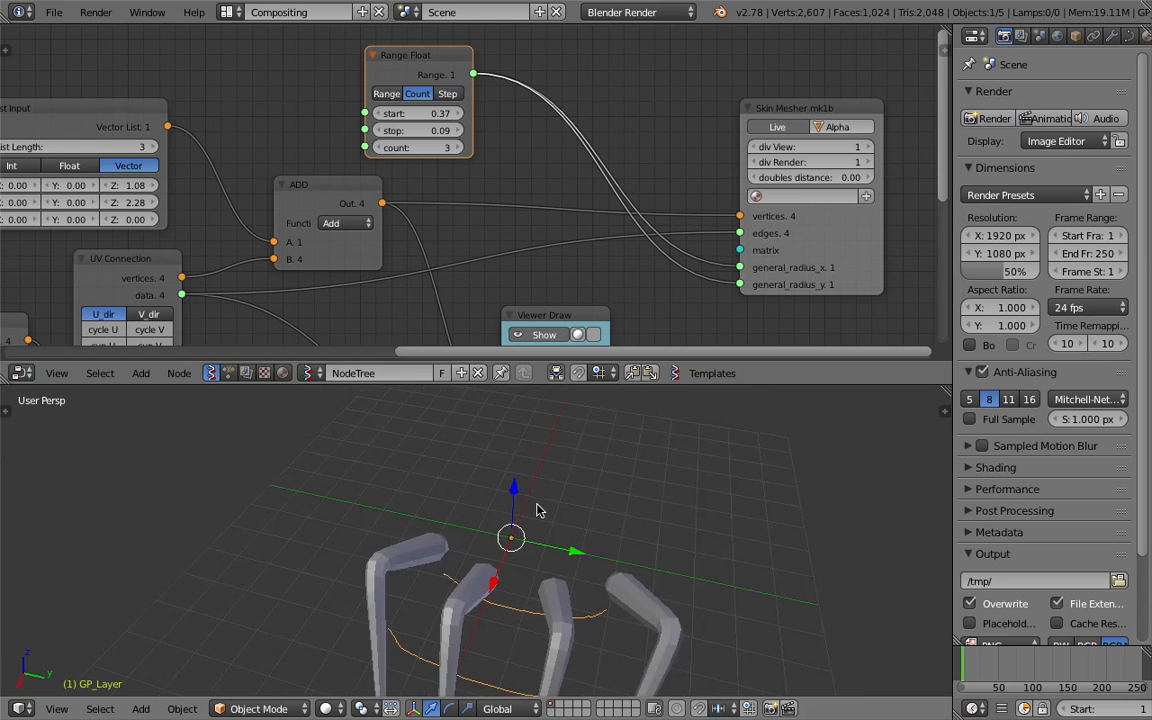
- Enlarge the 3D view area and save the file
{"action": "left_click_drag", "start_coordinate": [588, 386], "coordinate": [588, 281]}
{"action": "key", "text": "ctrl+s"}
{"action": "middle_click_drag", "start_coordinate": [591, 450], "coordinate": [443, 436]}
{"action": "left_click", "coordinate": [396, 382]}
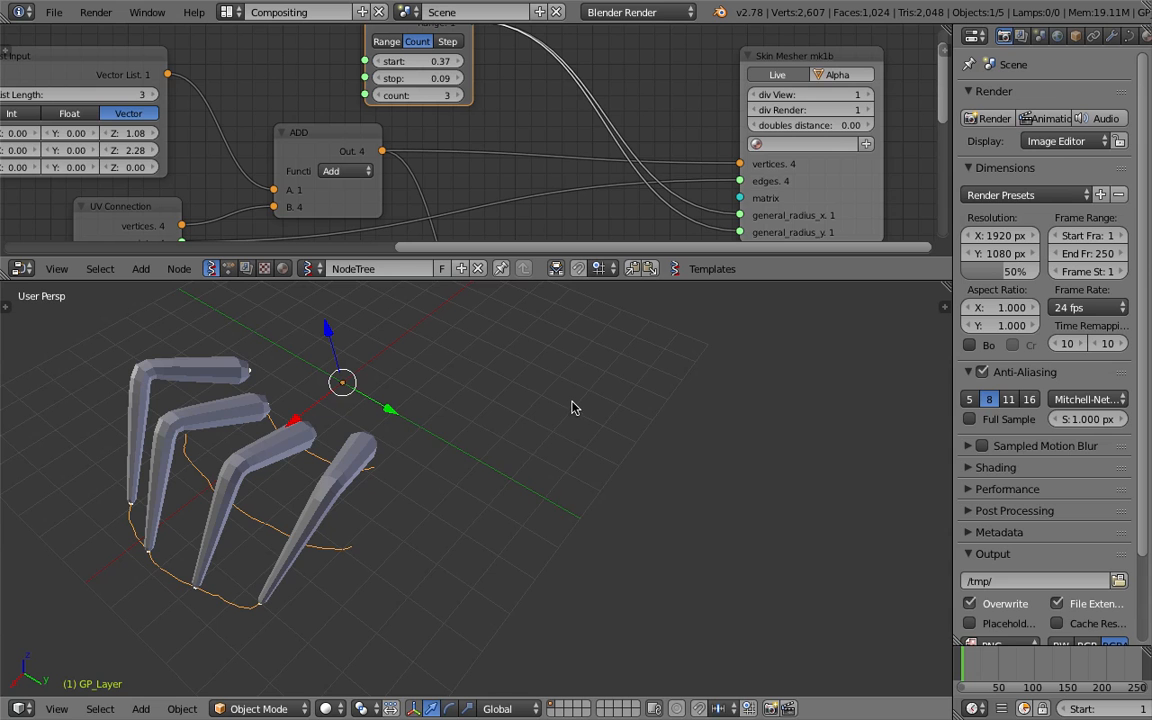
{"action": "middle_click_drag", "start_coordinate": [650, 413], "coordinate": [674, 437]}
{"action": "key", "text": "ctrl+s"}
{"action": "left_click", "coordinate": [674, 437]}
- Remove the existing Grease Pencil layer in the 3D view properties and save the file
{"action": "key", "text": "n"}
{"action": "scroll", "coordinate": [905, 360], "scroll_direction": "down", "scroll_amount": 5}
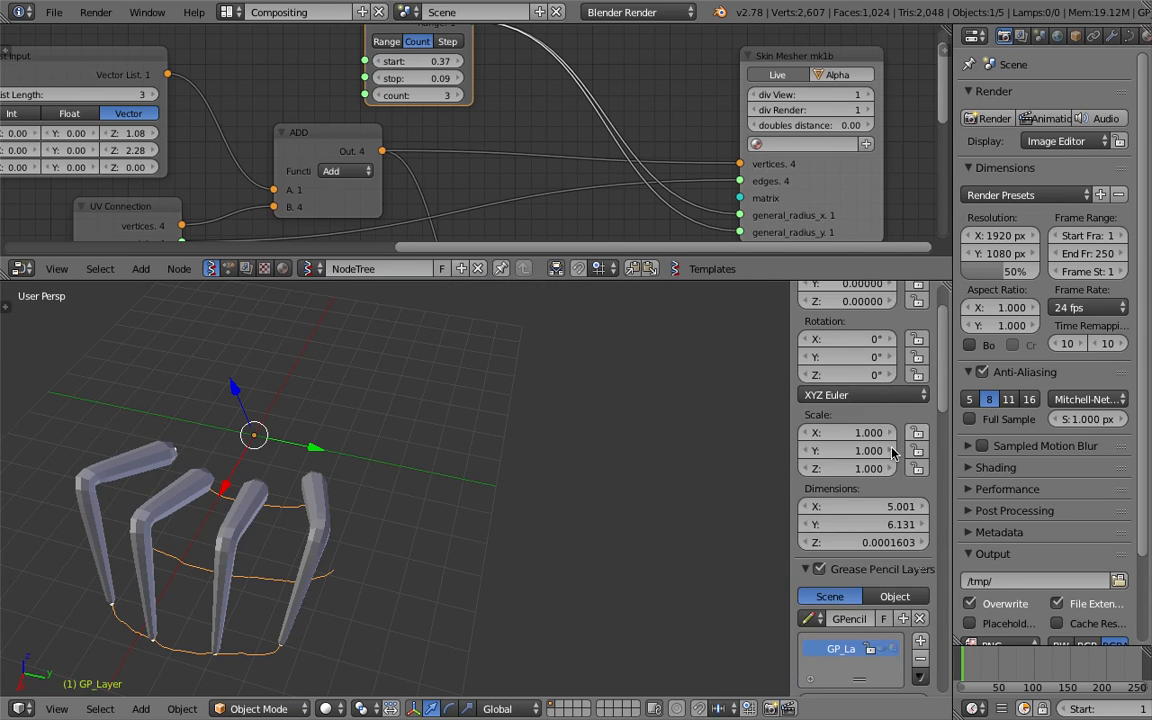
{"action": "left_click", "coordinate": [920, 518]}
{"action": "key", "text": "ctrl+s"}
{"action": "left_click", "coordinate": [509, 414]}
- Sketch a jointed three-segment spider leg with thickened outlines in Grease Pencil on the empty area beside the legs
{"action": "middle_click_drag", "start_coordinate": [509, 414], "coordinate": [418, 393]}
{"action": "left_click_drag", "start_coordinate": [411, 394], "coordinate": [533, 368]}
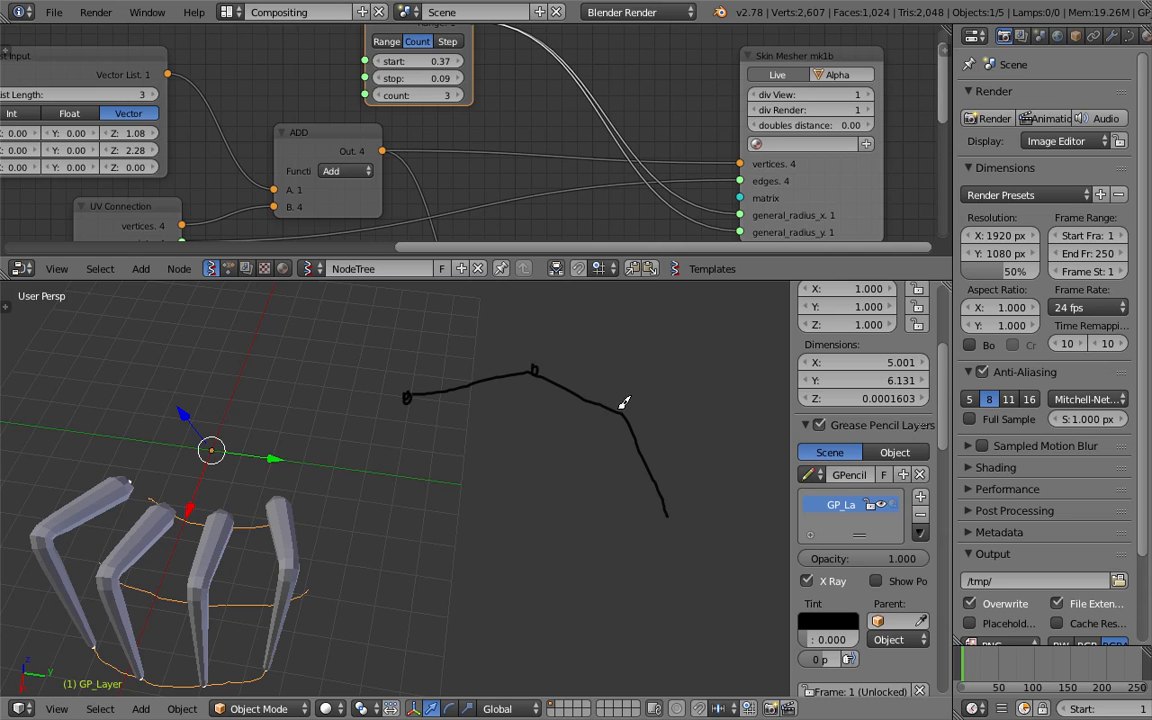
{"action": "left_click_drag", "start_coordinate": [411, 370], "coordinate": [509, 326]}
{"action": "key", "text": "ctrl+z"}
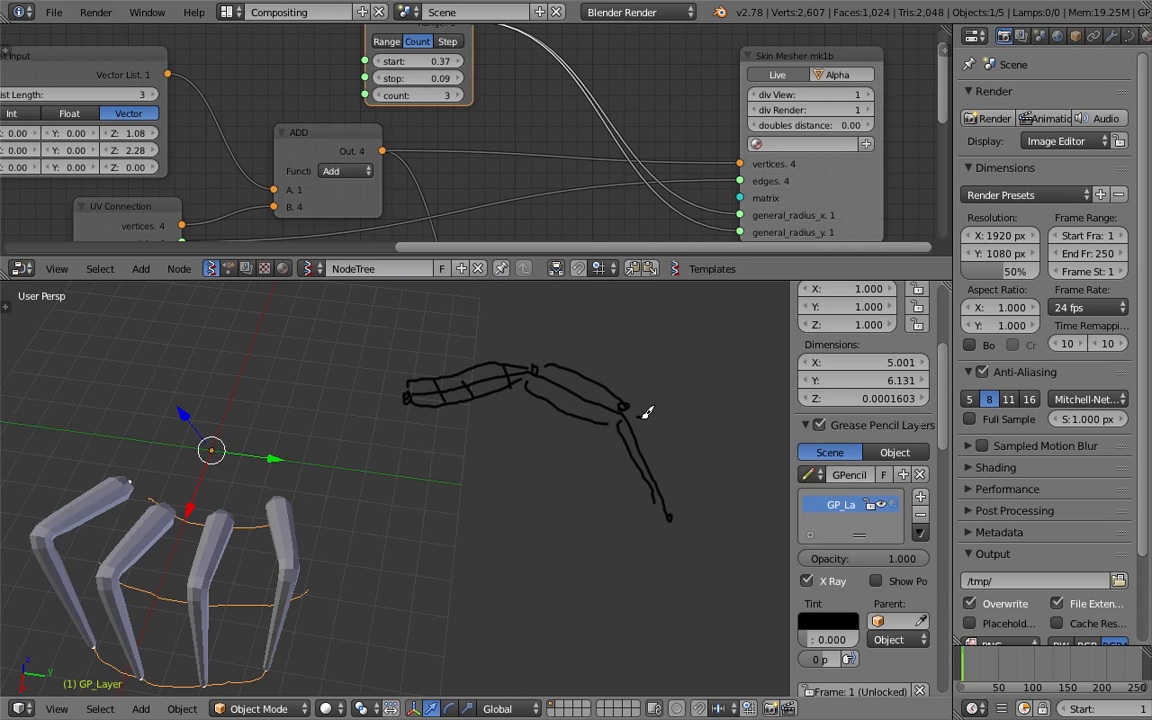
- Sketch a tapering leg segment with a rounded end face and curved cross-section lines beside the leg drawing
{"action": "middle_click_drag", "start_coordinate": [646, 495], "coordinate": [448, 427], "text": "shift"}
{"action": "scroll", "coordinate": [543, 453], "scroll_direction": "down", "scroll_amount": 3}
{"action": "scroll", "coordinate": [451, 428], "scroll_direction": "up", "scroll_amount": 2}
{"action": "left_click_drag", "start_coordinate": [464, 433], "coordinate": [466, 460]}
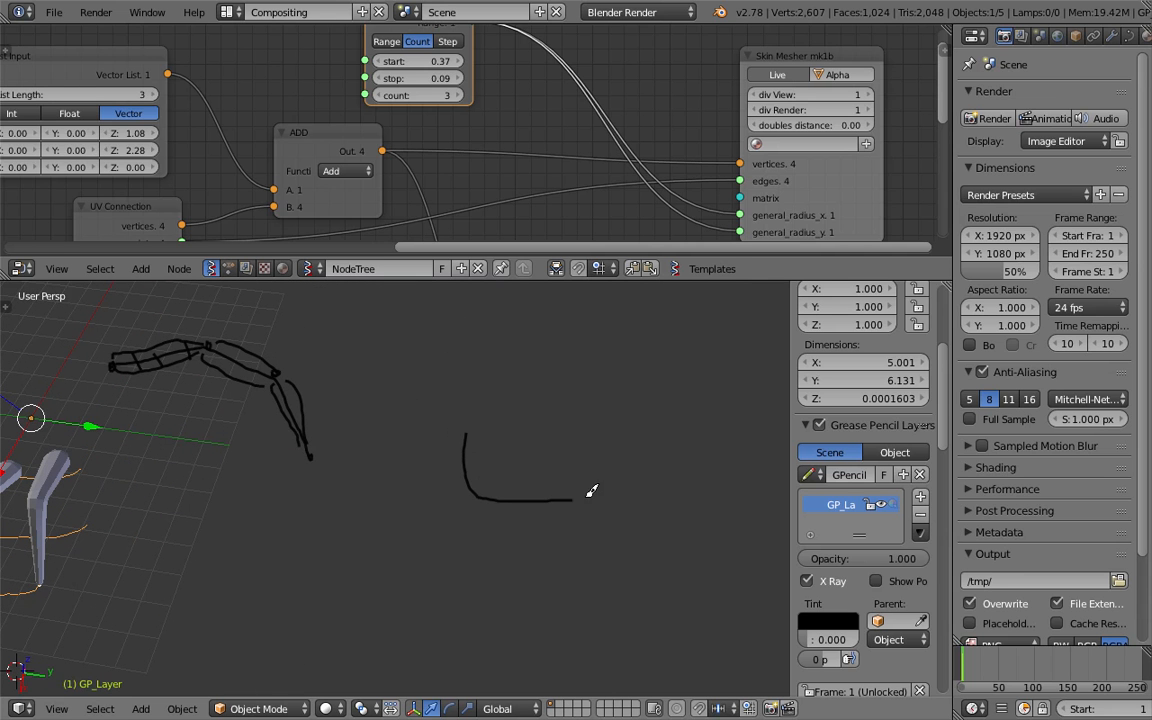
{"action": "mouse_move", "coordinate": [478, 433]}
{"action": "middle_mouse_down", "text": "shift"}
{"action": "mouse_move", "coordinate": [486, 480]}
{"action": "mouse_move", "coordinate": [476, 488]}
{"action": "middle_mouse_up", "text": "shift"}
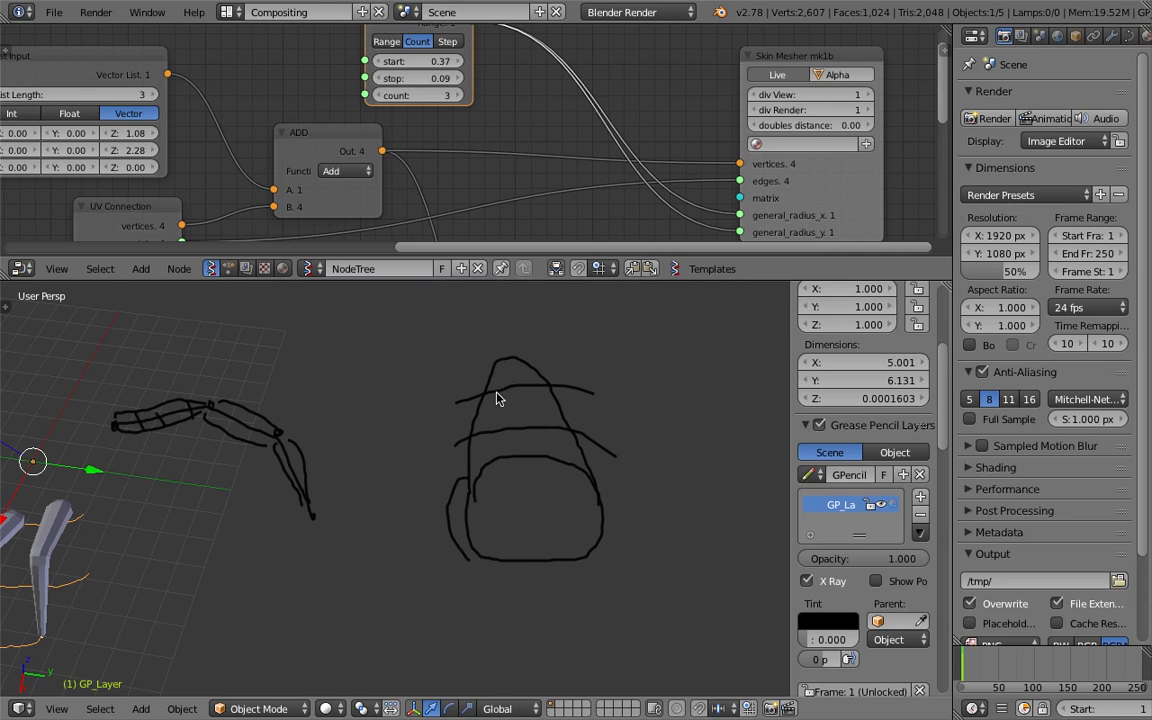
- Draw short lengthwise lines between the cross-section curves of the tapering segment sketch
{"action": "left_click_drag", "start_coordinate": [507, 359], "coordinate": [506, 387]}
{"action": "scroll", "coordinate": [478, 416], "scroll_direction": "up", "scroll_amount": 8}
{"action": "middle_click_drag", "start_coordinate": [772, 322], "coordinate": [504, 417], "text": "shift"}
{"action": "scroll", "coordinate": [466, 400], "scroll_direction": "down", "scroll_amount": 6}
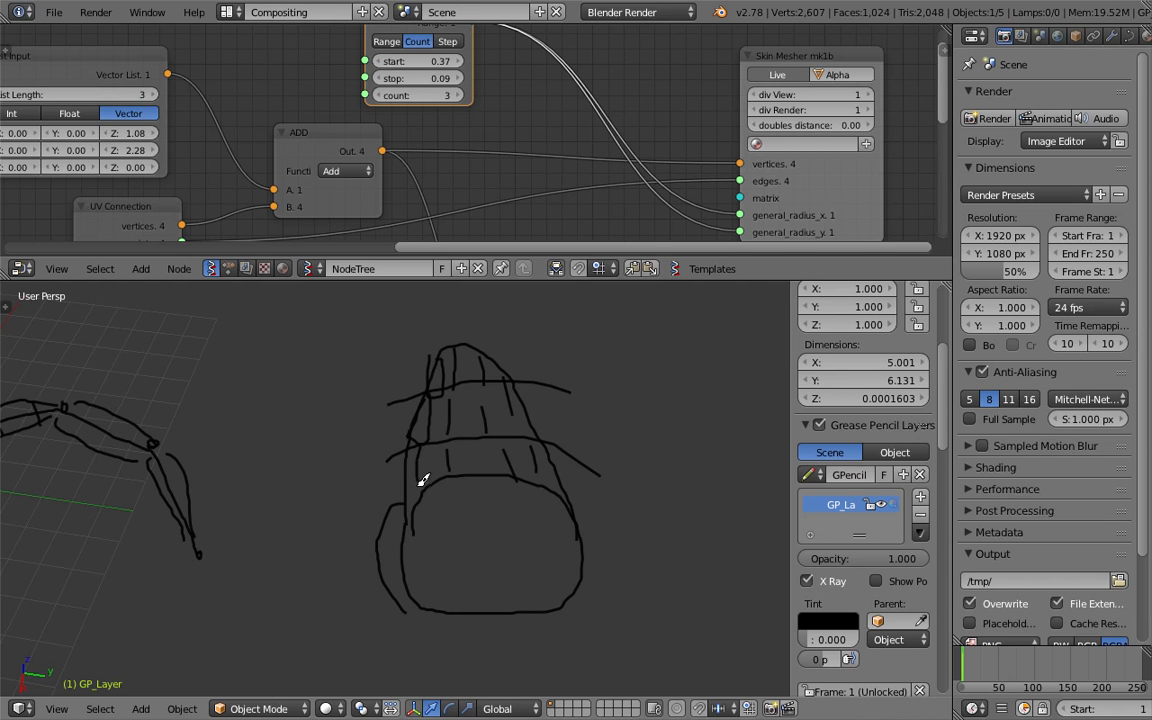
{"action": "scroll", "coordinate": [463, 436], "scroll_direction": "down", "scroll_amount": 4}
{"action": "middle_click_drag", "start_coordinate": [465, 436], "coordinate": [412, 430]}
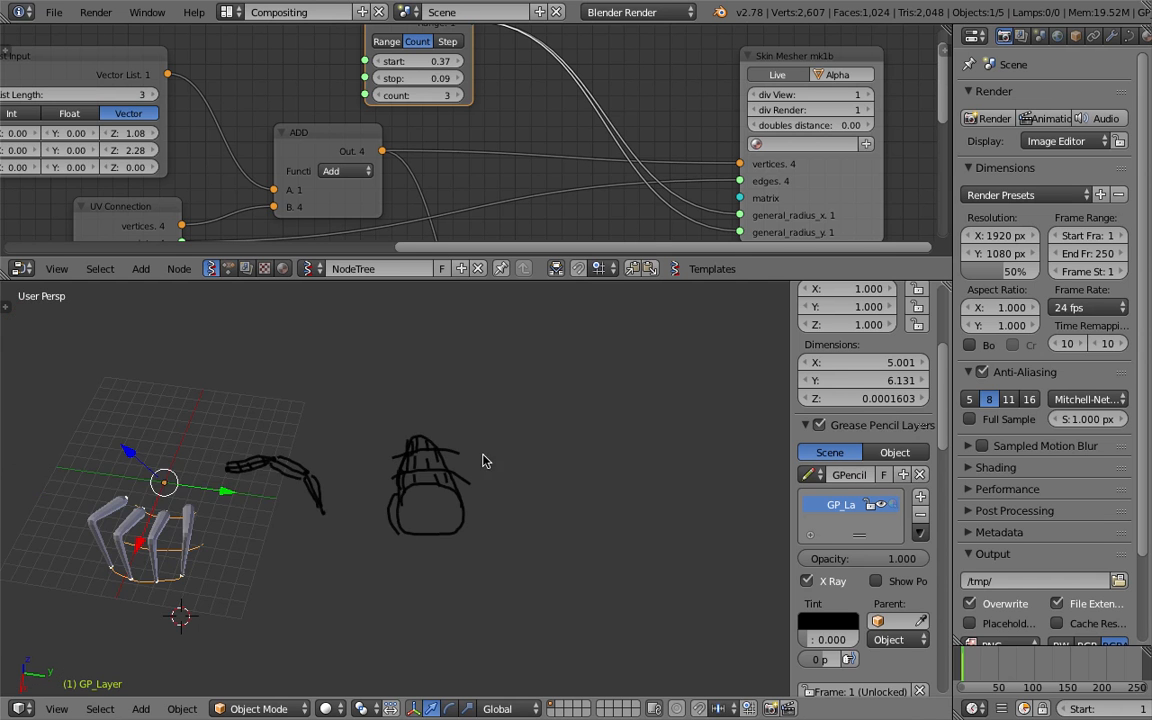
- Remove the Grease Pencil layer holding the explanatory sketches and save the file
{"action": "middle_click_drag", "start_coordinate": [412, 542], "coordinate": [659, 466], "text": "shift"}
{"action": "left_click", "coordinate": [920, 517]}
{"action": "scroll", "coordinate": [581, 489], "scroll_direction": "up", "scroll_amount": 4}
{"action": "mouse_move", "coordinate": [581, 489]}
{"action": "middle_mouse_down"}
{"action": "mouse_move", "coordinate": [424, 463]}
{"action": "mouse_move", "coordinate": [325, 405]}
{"action": "mouse_move", "coordinate": [540, 429]}
{"action": "mouse_move", "coordinate": [550, 476]}
{"action": "mouse_move", "coordinate": [483, 501]}
{"action": "mouse_move", "coordinate": [538, 442]}
{"action": "mouse_move", "coordinate": [517, 378]}
{"action": "mouse_move", "coordinate": [288, 401]}
{"action": "mouse_move", "coordinate": [360, 418]}
{"action": "middle_mouse_up"}
{"action": "key", "text": "ctrl+s"}
{"action": "left_click", "coordinate": [360, 418]}
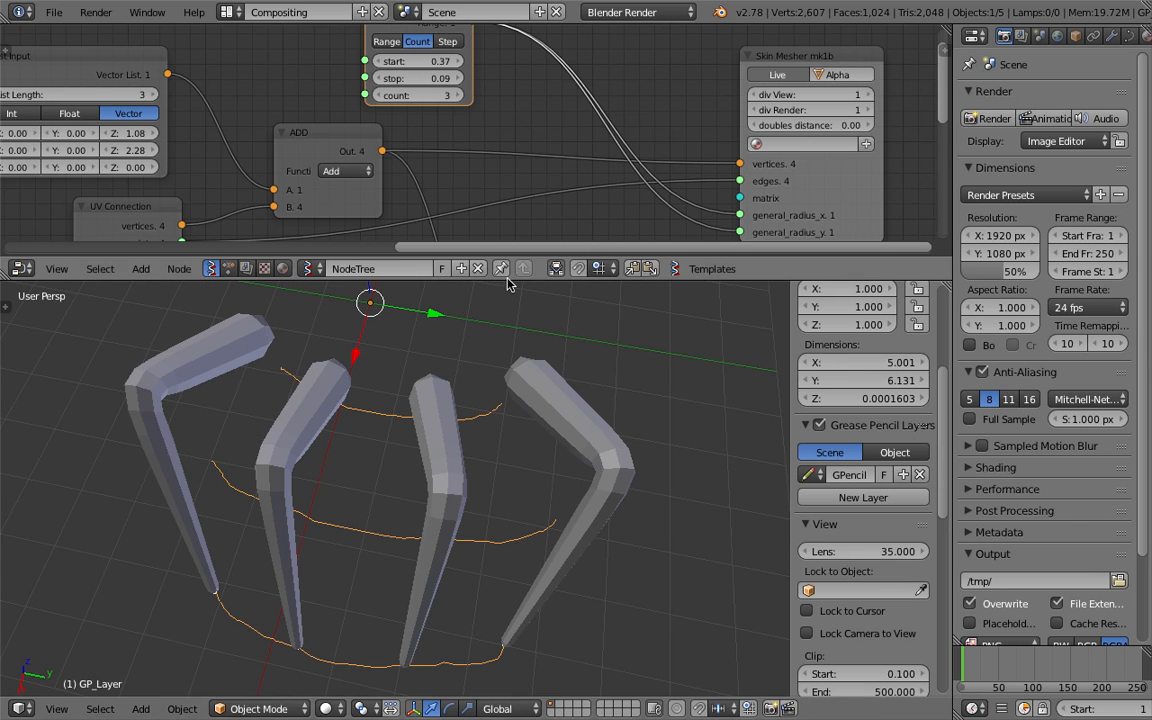
- Enlarge the node editor to show more of the node network, and save the file
{"action": "left_click_drag", "start_coordinate": [545, 281], "coordinate": [545, 321]}
{"action": "middle_click_drag", "start_coordinate": [570, 385], "coordinate": [765, 412]}
{"action": "scroll", "coordinate": [432, 215], "scroll_direction": "down", "scroll_amount": 4}
{"action": "scroll", "coordinate": [432, 215], "scroll_direction": "down", "scroll_amount": 3}
{"action": "scroll", "coordinate": [586, 411], "scroll_direction": "down", "scroll_amount": 3}
{"action": "key", "text": "ctrl+s"}
{"action": "left_click", "coordinate": [533, 420]}
- Add a Mirror modifier to each of the leg meshes Alpha.0000 and Alpha.0001
{"action": "right_click", "coordinate": [533, 424]}
{"action": "middle_click_drag", "start_coordinate": [532, 424], "coordinate": [625, 435]}
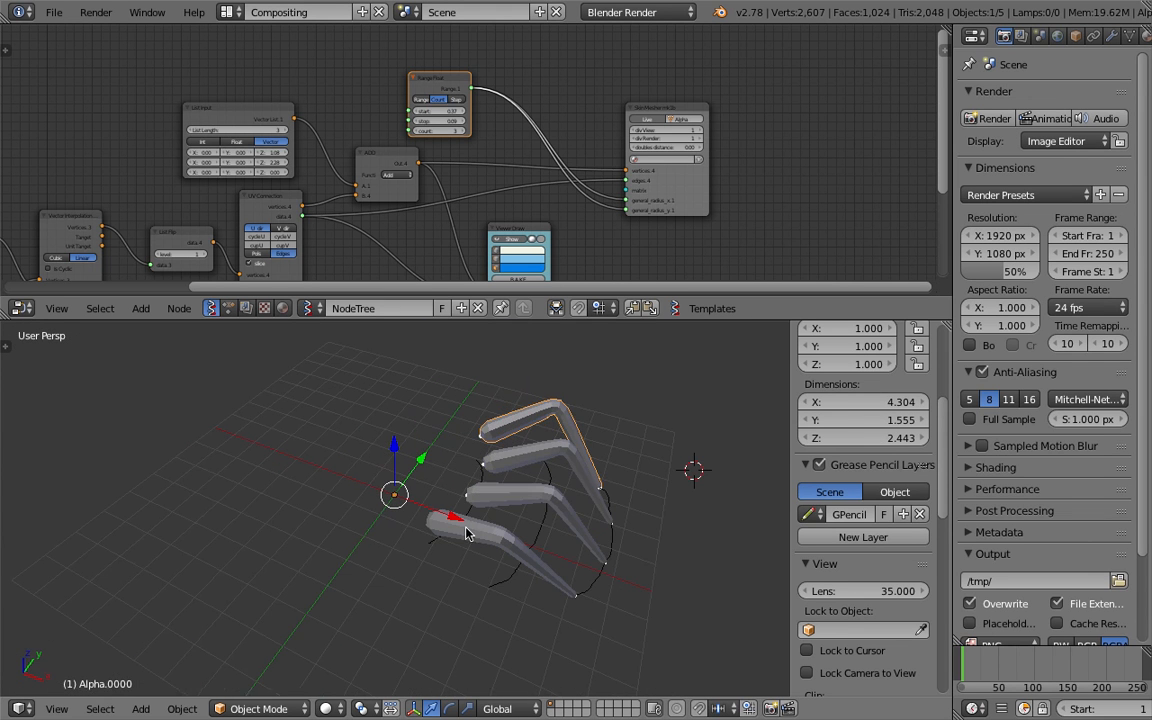
{"action": "left_click", "coordinate": [1112, 35]}
{"action": "left_click", "coordinate": [1062, 97]}
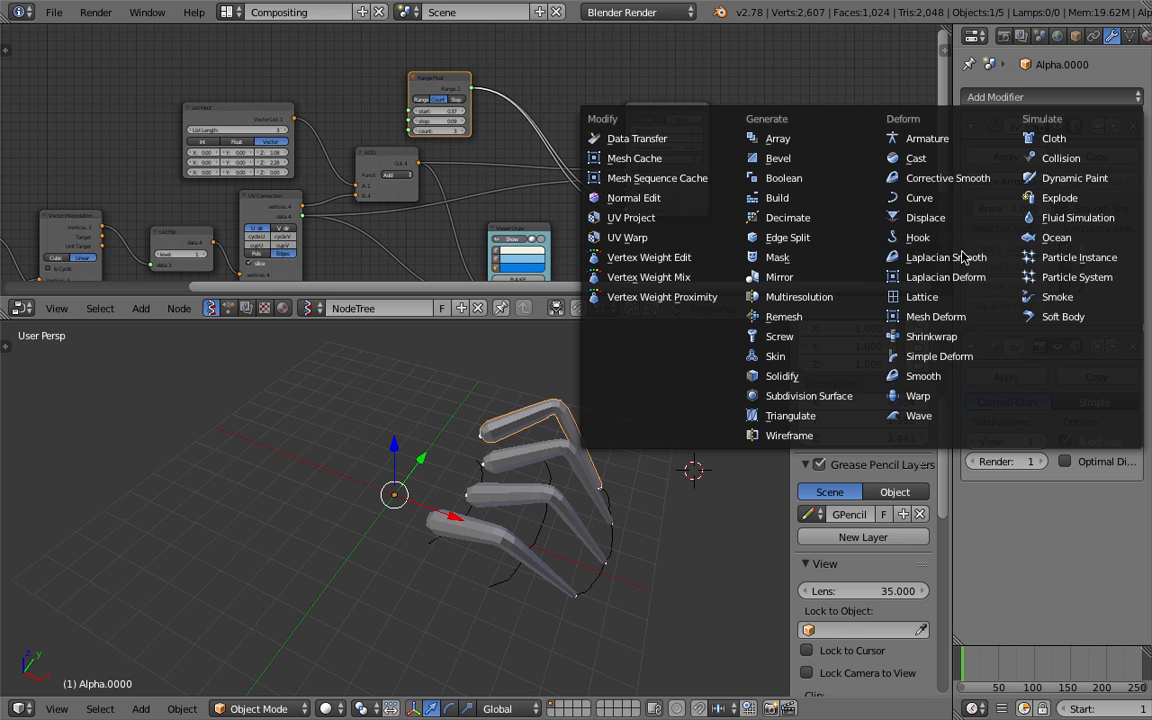
{"action": "left_click", "coordinate": [846, 284]}
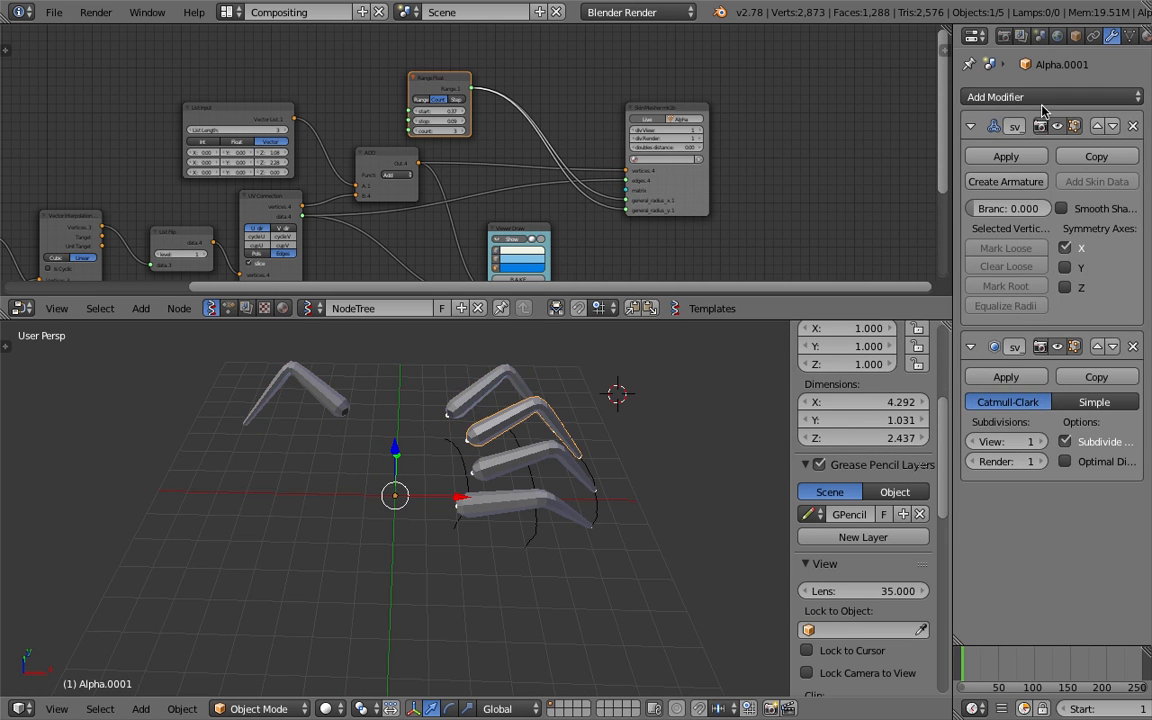
{"action": "left_click", "coordinate": [995, 97]}
{"action": "left_click", "coordinate": [846, 284]}
- Add a Mirror modifier to each of the leg meshes Alpha.0002 and Alpha.0003, and save the file
{"action": "right_click", "coordinate": [519, 468]}
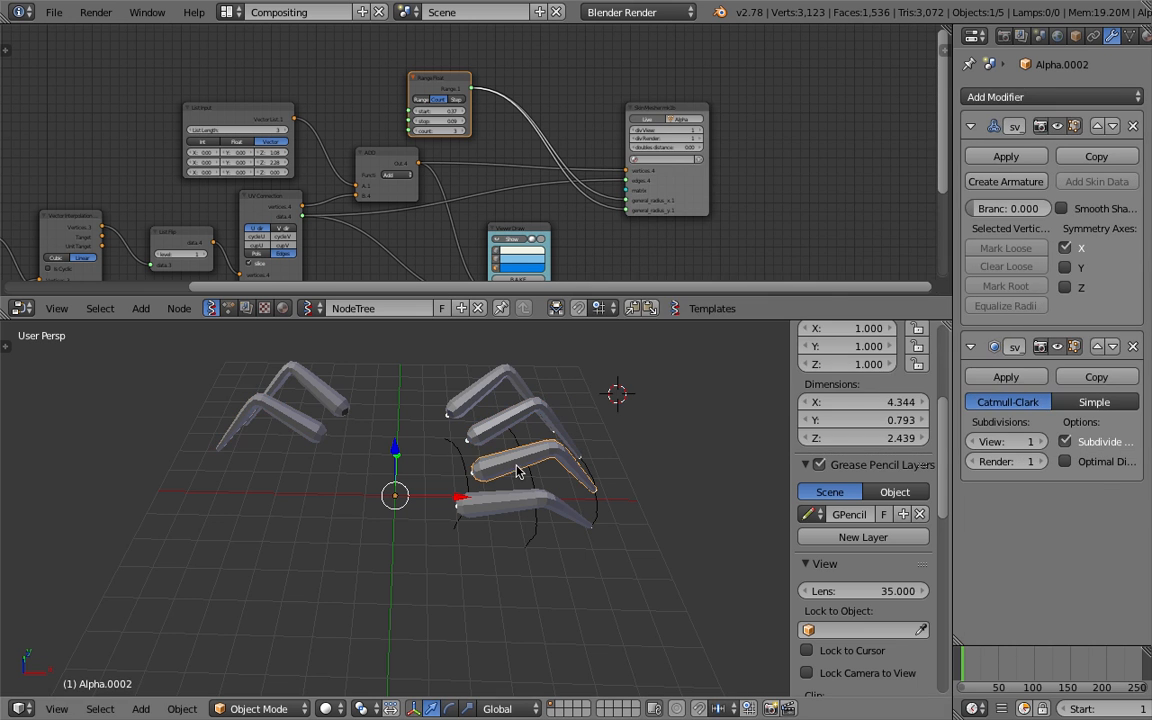
{"action": "left_click", "coordinate": [995, 97]}
{"action": "left_click", "coordinate": [833, 278]}
{"action": "right_click", "coordinate": [550, 490]}
{"action": "left_click", "coordinate": [995, 97]}
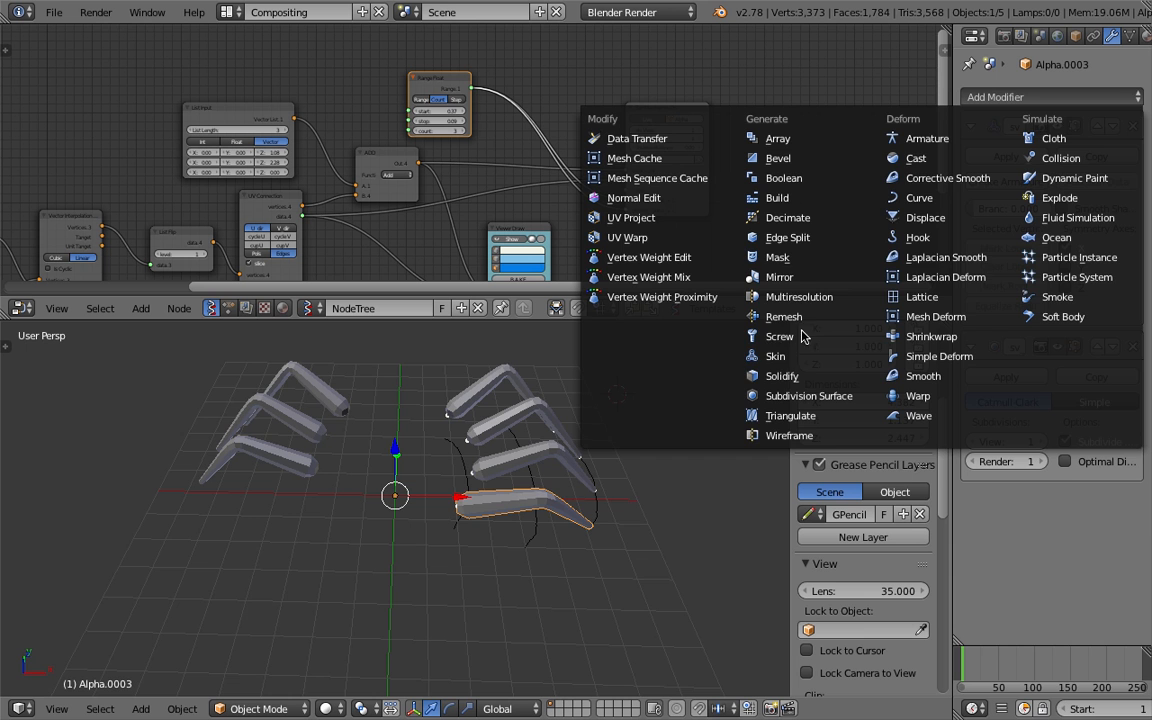
{"action": "left_click", "coordinate": [809, 280]}
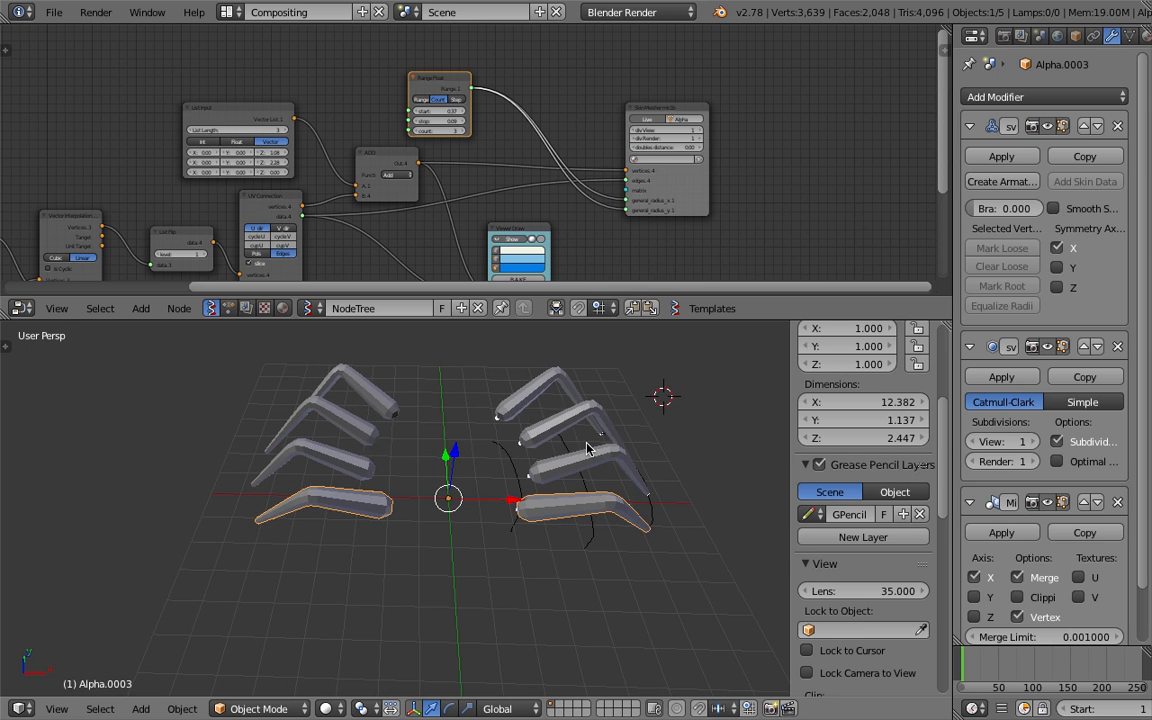
{"action": "middle_click_drag", "start_coordinate": [628, 492], "coordinate": [700, 470]}
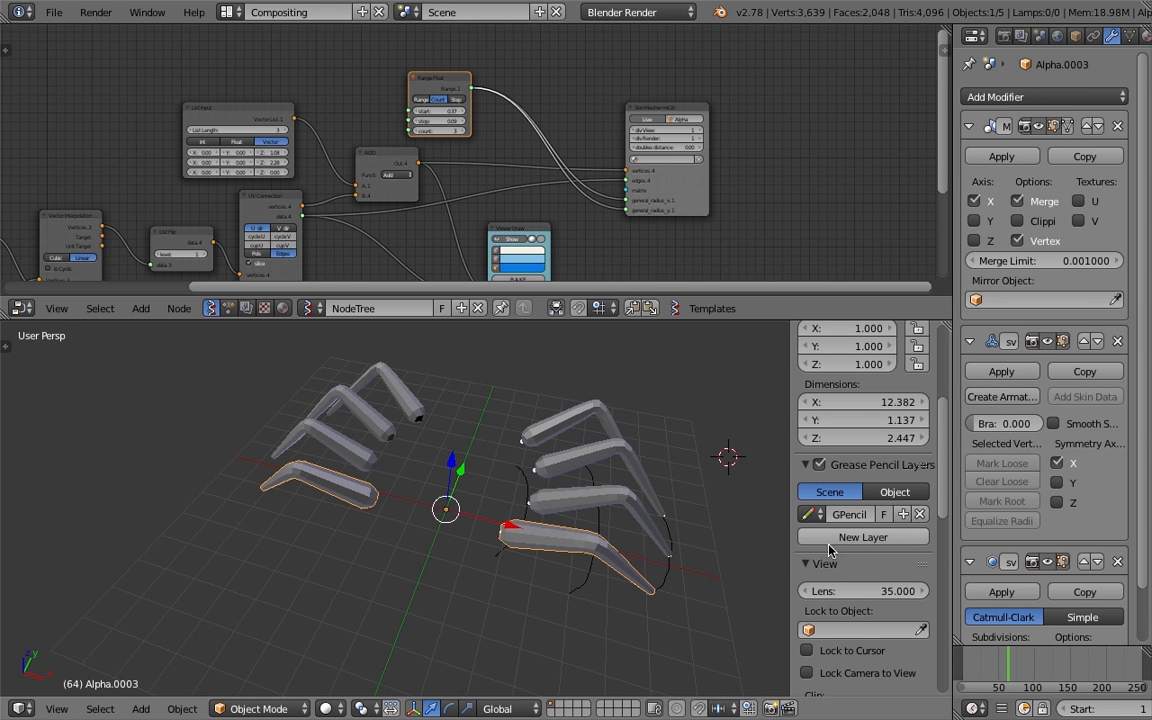
{"action": "middle_click_drag", "start_coordinate": [603, 508], "coordinate": [627, 514]}
{"action": "key", "text": "ctrl+s"}
{"action": "left_click", "coordinate": [627, 513]}
- Set the second vector's Z value in the List Input node to 2.88, cancelling a trial change to the first vector's Z
{"action": "scroll", "coordinate": [386, 192], "scroll_direction": "up", "scroll_amount": 4}
{"action": "middle_click_drag", "start_coordinate": [386, 192], "coordinate": [576, 206]}
{"action": "scroll", "coordinate": [576, 206], "scroll_direction": "up", "scroll_amount": 1}
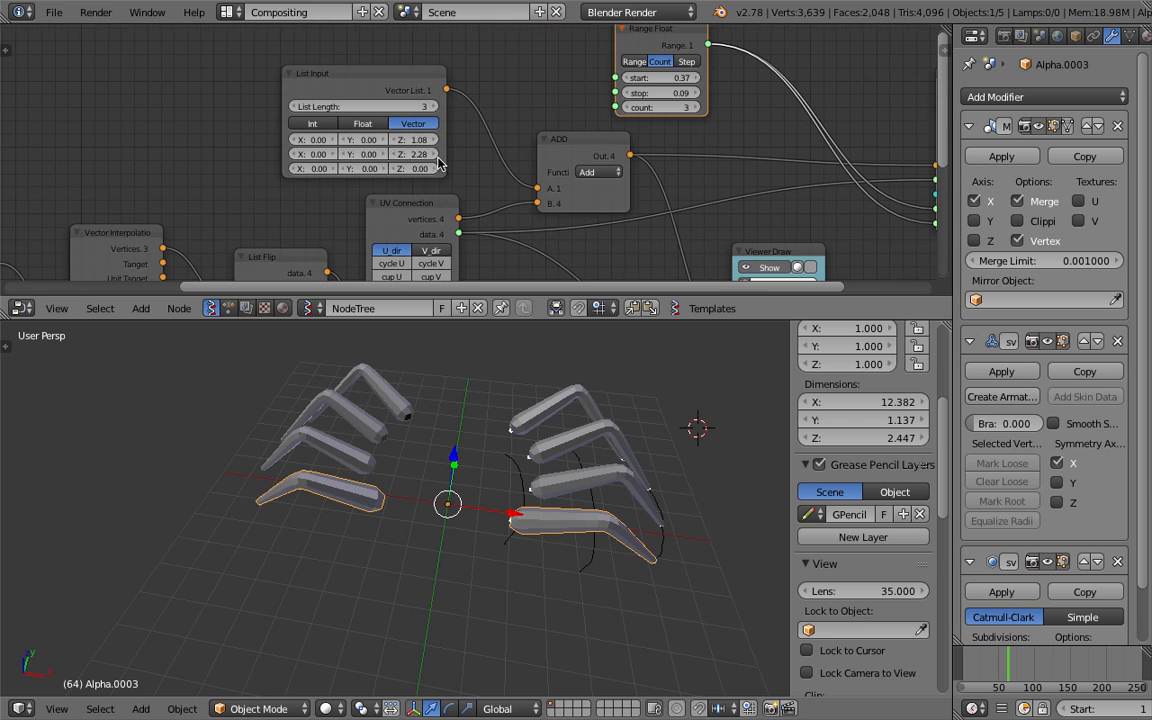
{"action": "left_click_drag", "start_coordinate": [409, 155], "coordinate": [440, 144]}
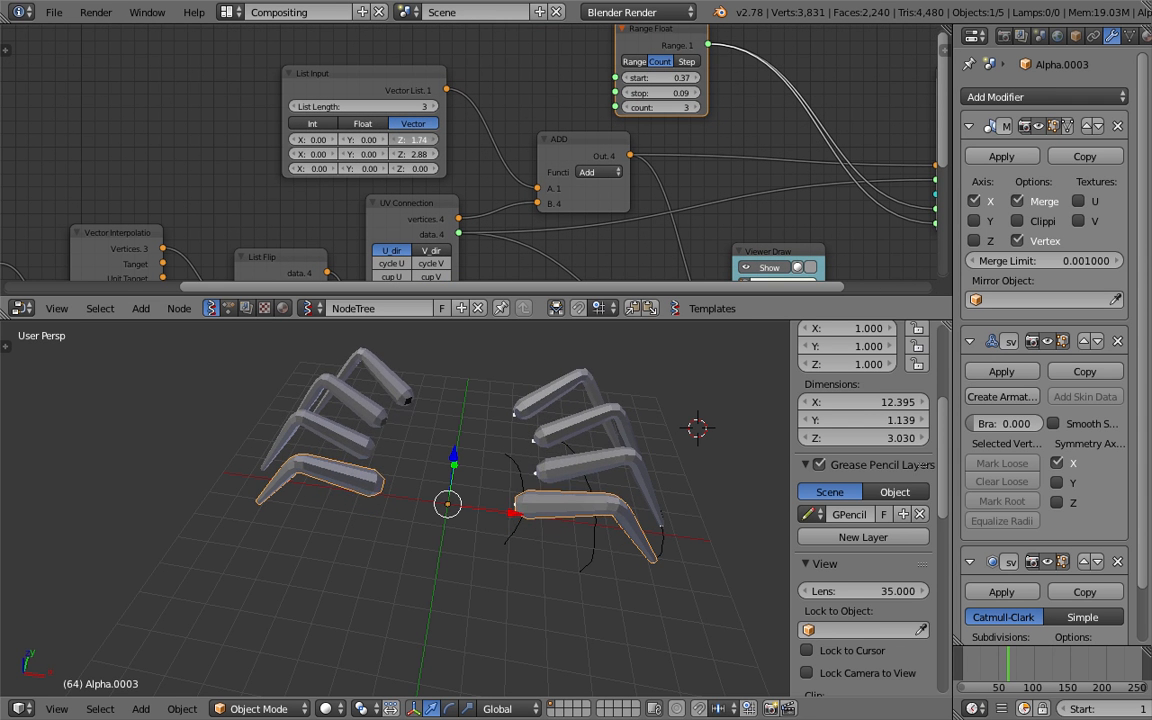
{"action": "key", "text": "Escape"}
- Set the third vector's X value in the List Input node to -0.99 and save the file
{"action": "left_click_drag", "start_coordinate": [310, 168], "coordinate": [318, 168]}
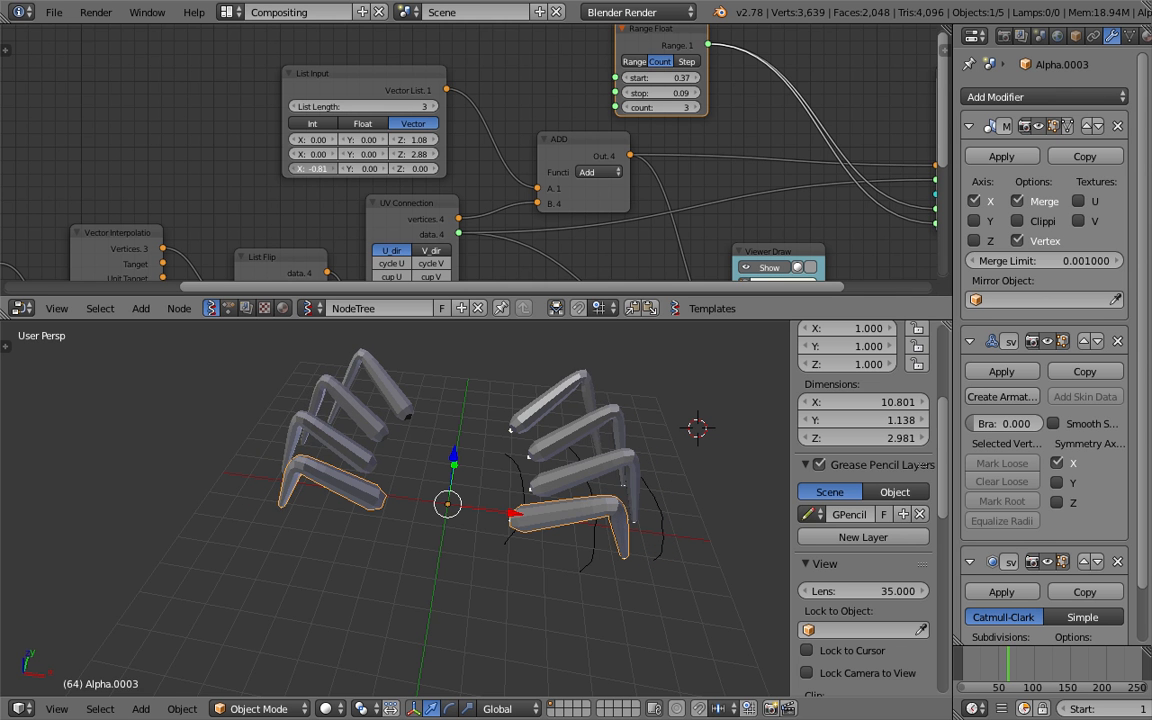
{"action": "middle_click_drag", "start_coordinate": [297, 194], "coordinate": [319, 190]}
{"action": "key", "text": "ctrl+s"}
{"action": "left_click", "coordinate": [329, 191]}
{"action": "middle_click_drag", "start_coordinate": [370, 425], "coordinate": [527, 447]}
{"action": "middle_click_drag", "start_coordinate": [444, 372], "coordinate": [276, 410]}
{"action": "key", "text": "ctrl+s"}
{"action": "left_click", "coordinate": [360, 406]}
- Move the Skin Mesher and Range Float nodes away from the ADD node to free space on the vertices link
{"action": "middle_click_drag", "start_coordinate": [376, 107], "coordinate": [325, 100]}
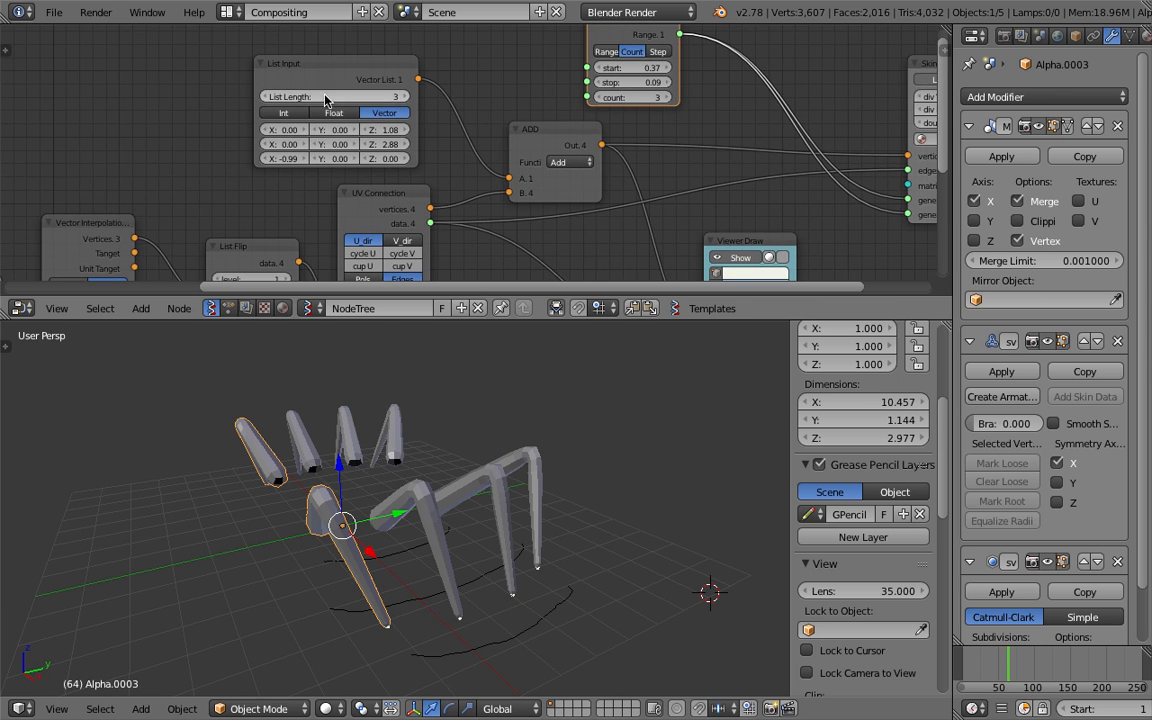
{"action": "middle_click_drag", "start_coordinate": [696, 91], "coordinate": [430, 130]}
{"action": "scroll", "coordinate": [608, 133], "scroll_direction": "down", "scroll_amount": 2}
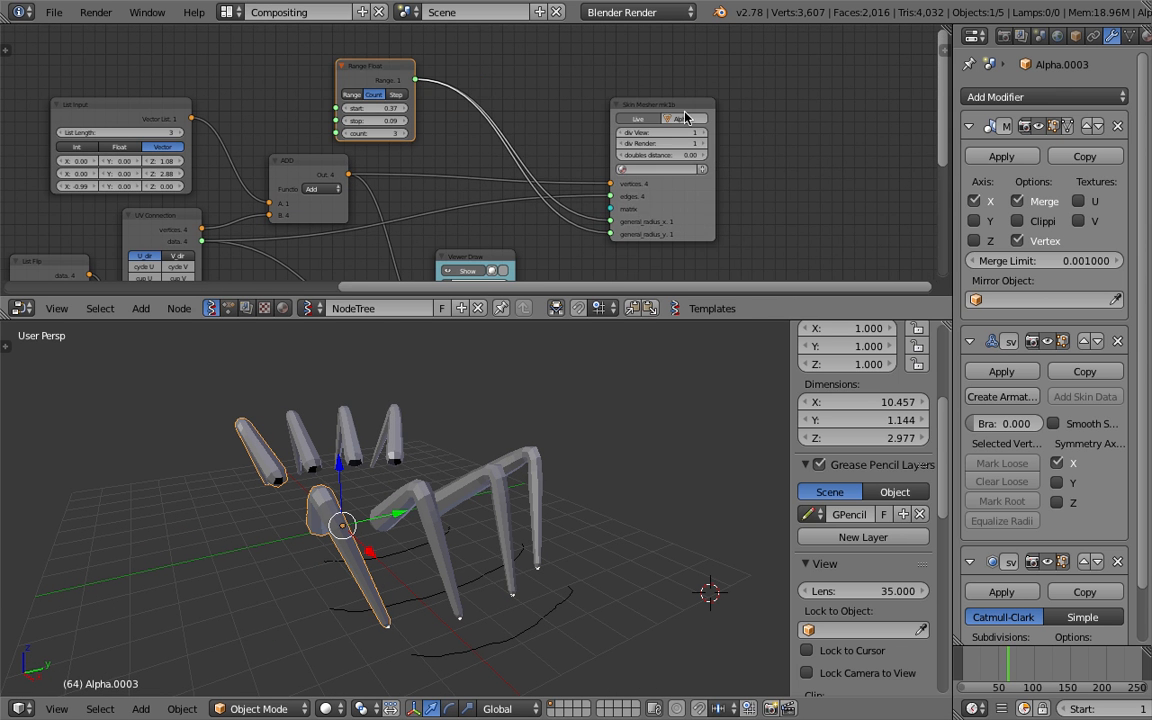
{"action": "left_click_drag", "start_coordinate": [685, 118], "coordinate": [823, 135]}
{"action": "left_click_drag", "start_coordinate": [391, 72], "coordinate": [376, 2]}
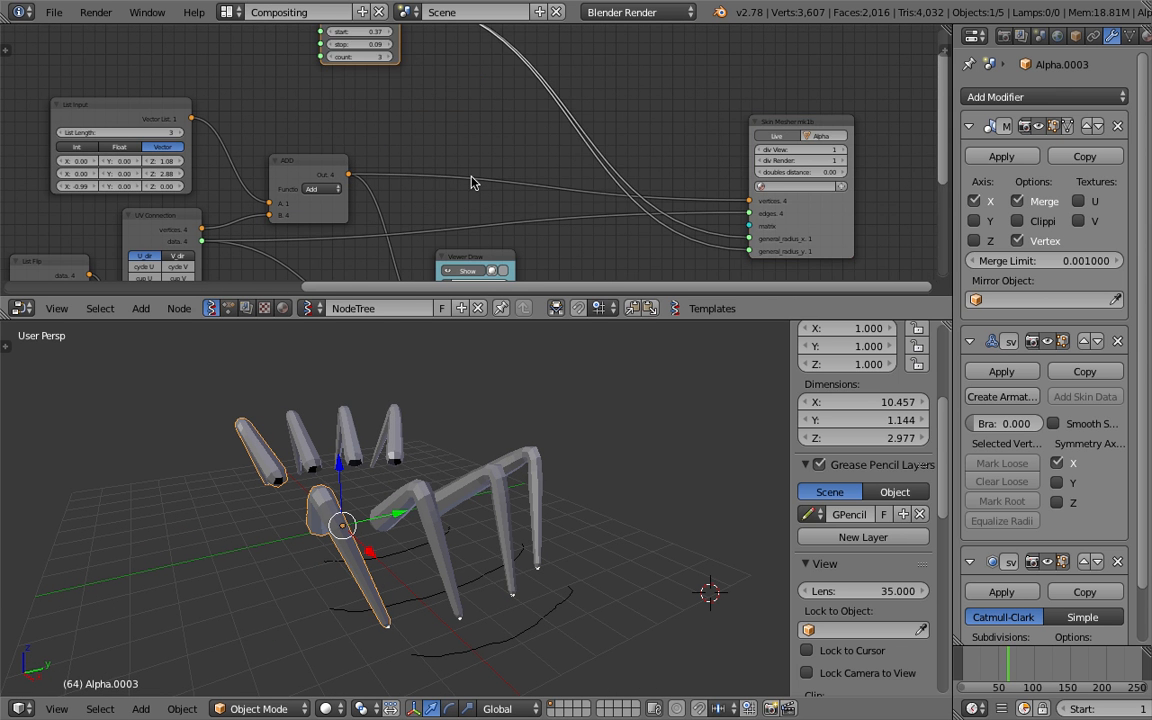
- Insert a Vector Math node set to Multiply Scalar between the ADD node and the Skin Mesher vertices input
{"action": "middle_click_drag", "start_coordinate": [477, 121], "coordinate": [491, 152]}
{"action": "scroll", "coordinate": [491, 152], "scroll_direction": "up", "scroll_amount": 2}
{"action": "key", "text": "shift+a"}
{"action": "left_click", "coordinate": [491, 152]}
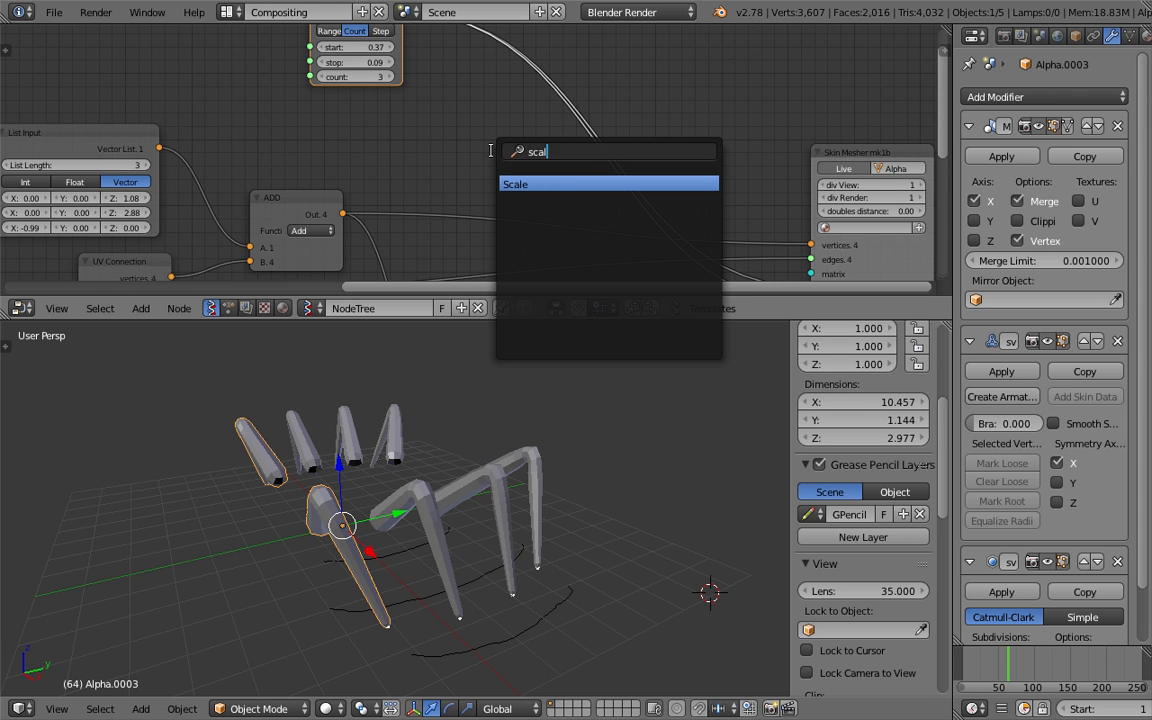
{"action": "type", "text": "math"}
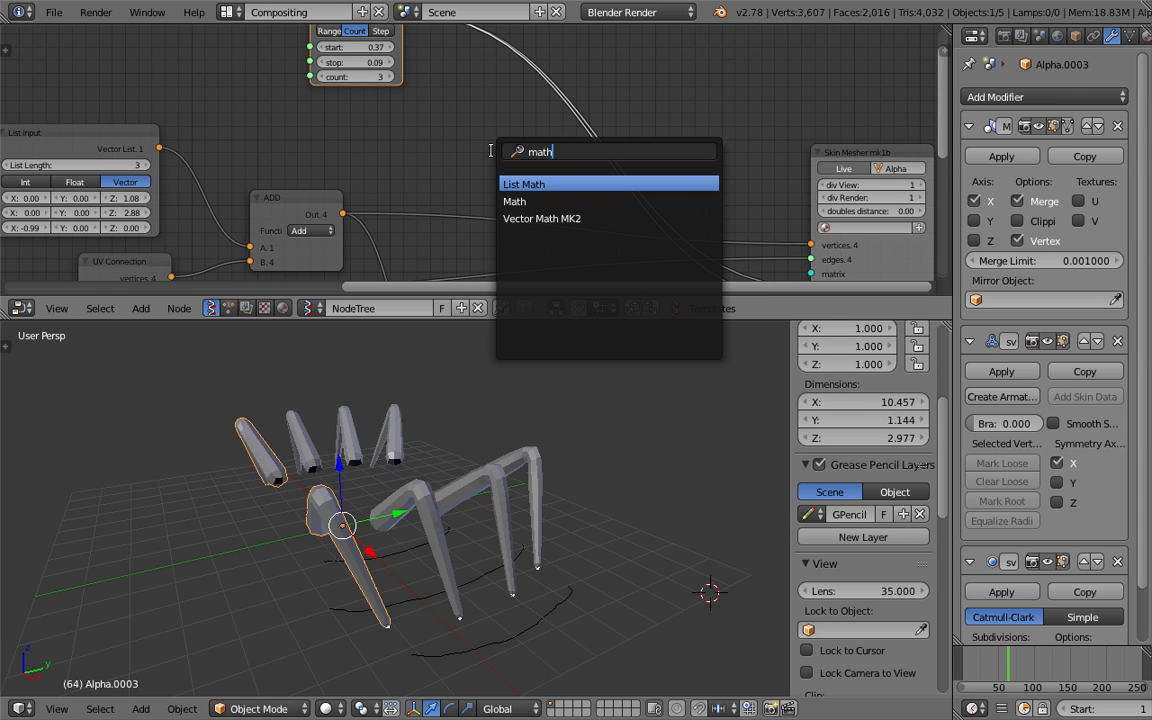
{"action": "key", "text": "Return"}
{"action": "left_click", "coordinate": [491, 160]}
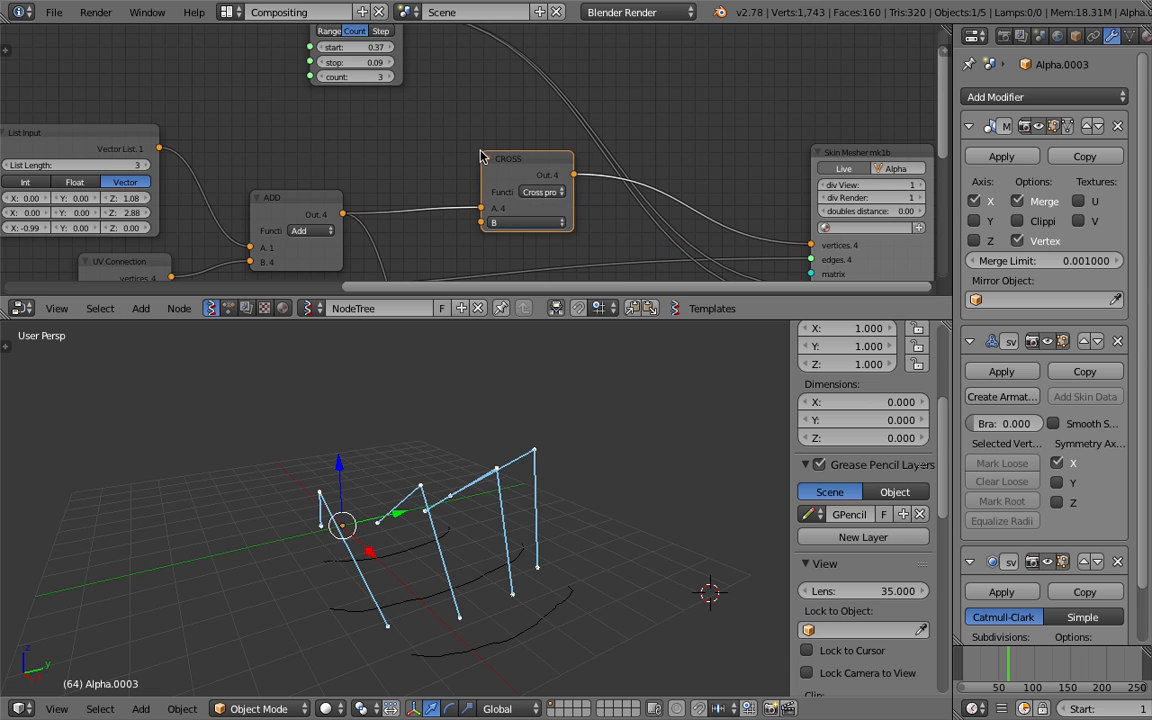
{"action": "left_click", "coordinate": [550, 192]}
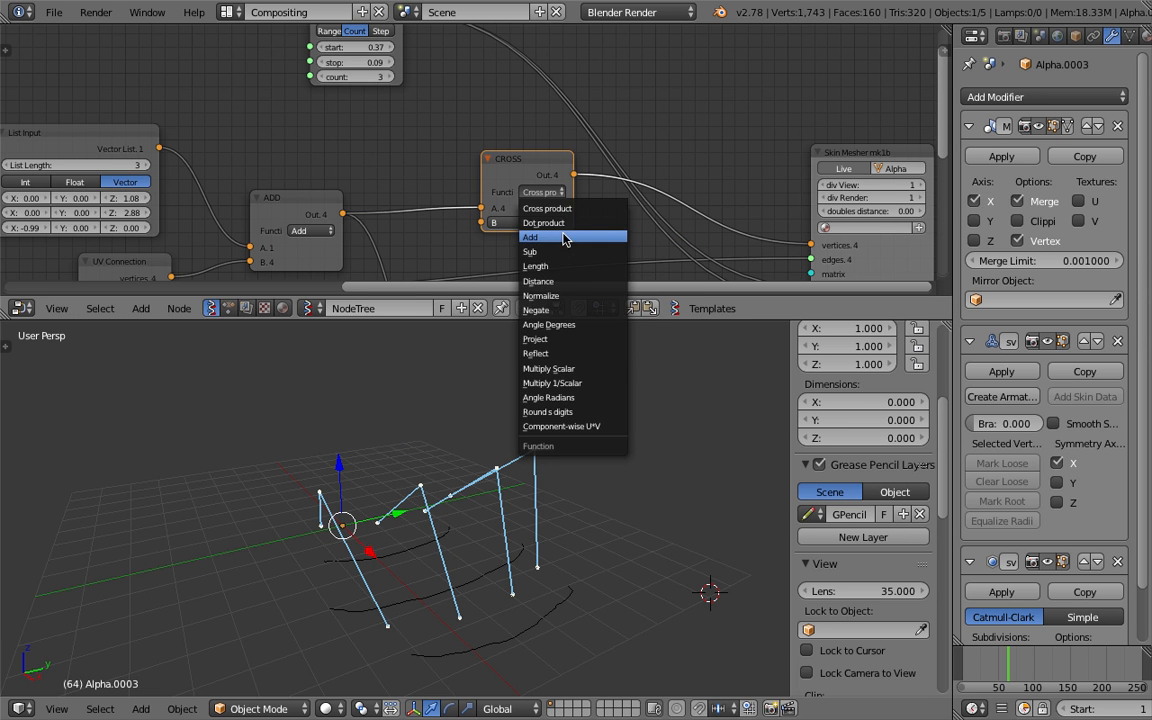
{"action": "left_click", "coordinate": [583, 369]}
- Try varying the Multiply Scalar amount, and replace the node with a direct link from ADD to the Skin Mesher vertices
{"action": "mouse_move", "coordinate": [533, 228]}
{"action": "left_mouse_down"}
{"action": "mouse_move", "coordinate": [620, 228]}
{"action": "mouse_move", "coordinate": [506, 228]}
{"action": "mouse_move", "coordinate": [590, 222]}
{"action": "mouse_move", "coordinate": [518, 222]}
{"action": "mouse_move", "coordinate": [542, 222]}
{"action": "left_mouse_up"}
{"action": "middle_click_drag", "start_coordinate": [558, 440], "coordinate": [433, 522]}
{"action": "mouse_move", "coordinate": [536, 222]}
{"action": "left_mouse_down"}
{"action": "mouse_move", "coordinate": [569, 222]}
{"action": "mouse_move", "coordinate": [533, 222]}
{"action": "left_mouse_up"}
{"action": "scroll", "coordinate": [500, 175], "scroll_direction": "down", "scroll_amount": 2}
{"action": "middle_click_drag", "start_coordinate": [438, 135], "coordinate": [490, 181]}
{"action": "left_click_drag", "start_coordinate": [432, 69], "coordinate": [641, 77]}
{"action": "middle_click_drag", "start_coordinate": [572, 215], "coordinate": [567, 162]}
{"action": "left_click_drag", "start_coordinate": [411, 202], "coordinate": [810, 229]}
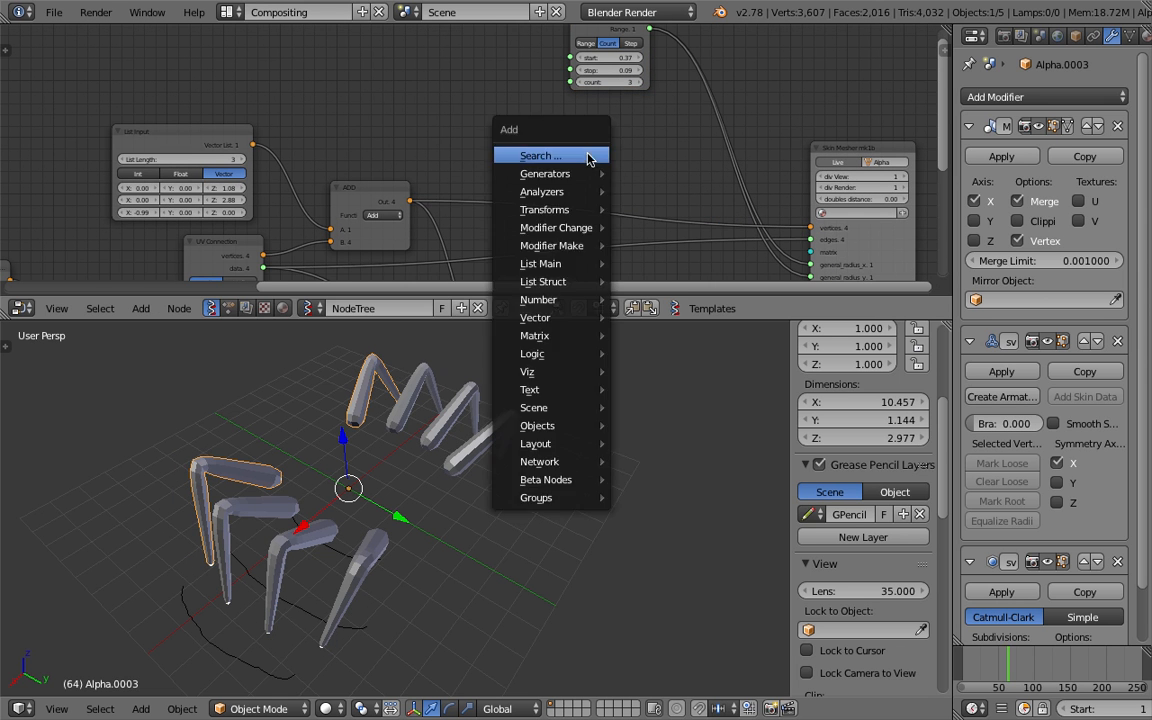
- Try a Randomize input vertices node between ADD and Skin Mesher with 0.03 amplitudes and seed 29, and restore the direct link
{"action": "key", "text": "space"}
{"action": "type", "text": "rango"}
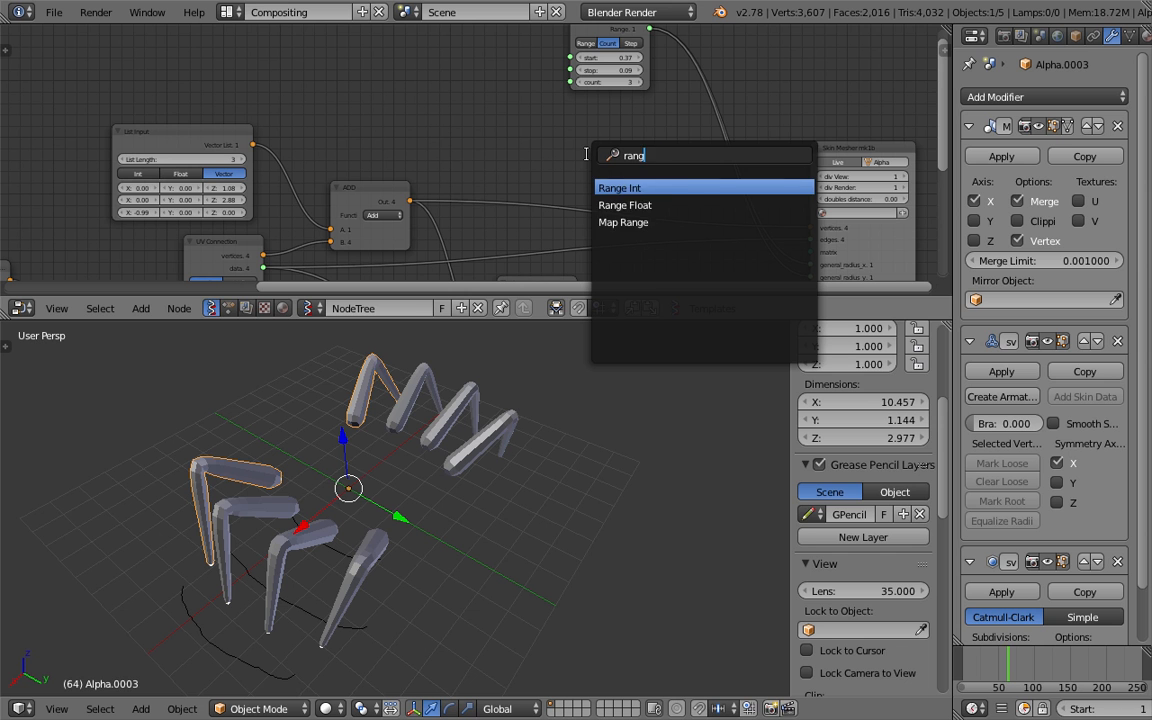
{"action": "key", "text": "Return"}
{"action": "left_click", "coordinate": [607, 200]}
{"action": "mouse_move", "coordinate": [606, 226]}
{"action": "left_mouse_down"}
{"action": "mouse_move", "coordinate": [676, 226]}
{"action": "mouse_move", "coordinate": [620, 231]}
{"action": "left_mouse_up"}
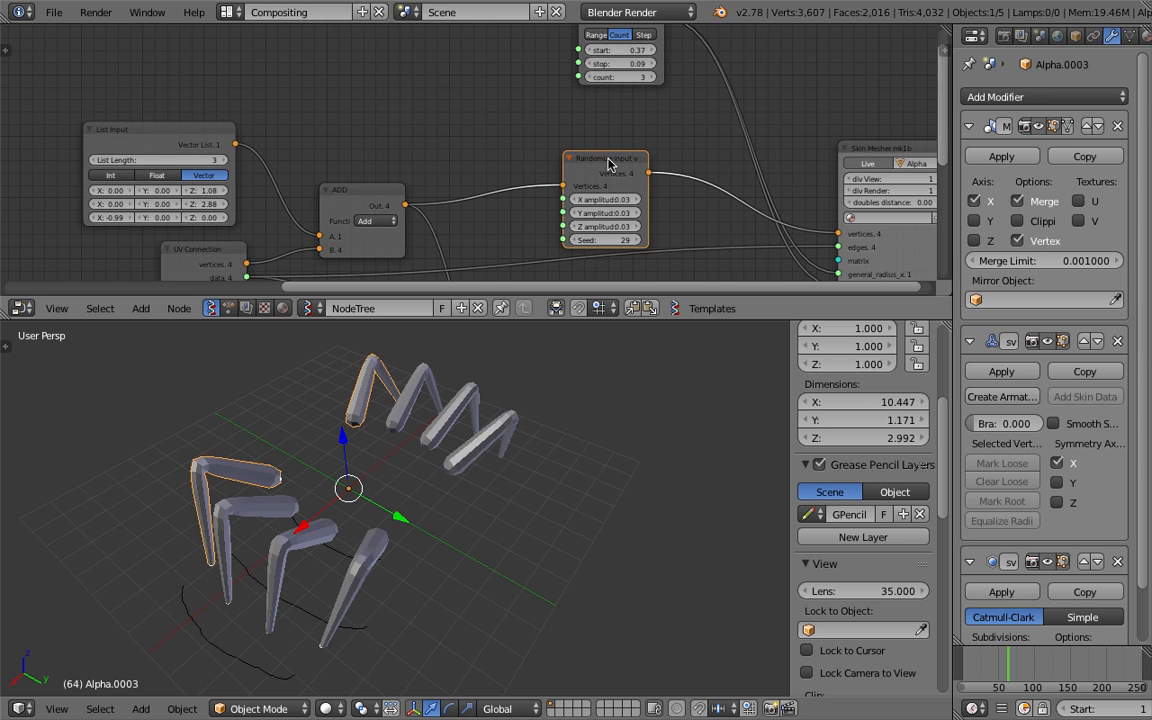
{"action": "key", "text": "x"}
{"action": "left_click_drag", "start_coordinate": [405, 205], "coordinate": [745, 225]}
- Enlarge the 3D viewport for a closer view of the legs, and save the file
{"action": "middle_click_drag", "start_coordinate": [310, 535], "coordinate": [611, 561]}
{"action": "key", "text": "ctrl+s"}
{"action": "left_click", "coordinate": [611, 561]}
{"action": "left_click_drag", "start_coordinate": [612, 320], "coordinate": [612, 119]}
{"action": "middle_click_drag", "start_coordinate": [600, 268], "coordinate": [617, 444]}
{"action": "key", "text": "ctrl+s"}
{"action": "left_click", "coordinate": [617, 444]}
- Select the GP_Layer guide curves and enlarge the node editor again
{"action": "middle_click_drag", "start_coordinate": [589, 390], "coordinate": [600, 516], "text": "shift"}
{"action": "scroll", "coordinate": [537, 432], "scroll_direction": "up", "scroll_amount": 4}
{"action": "right_click", "coordinate": [607, 514]}
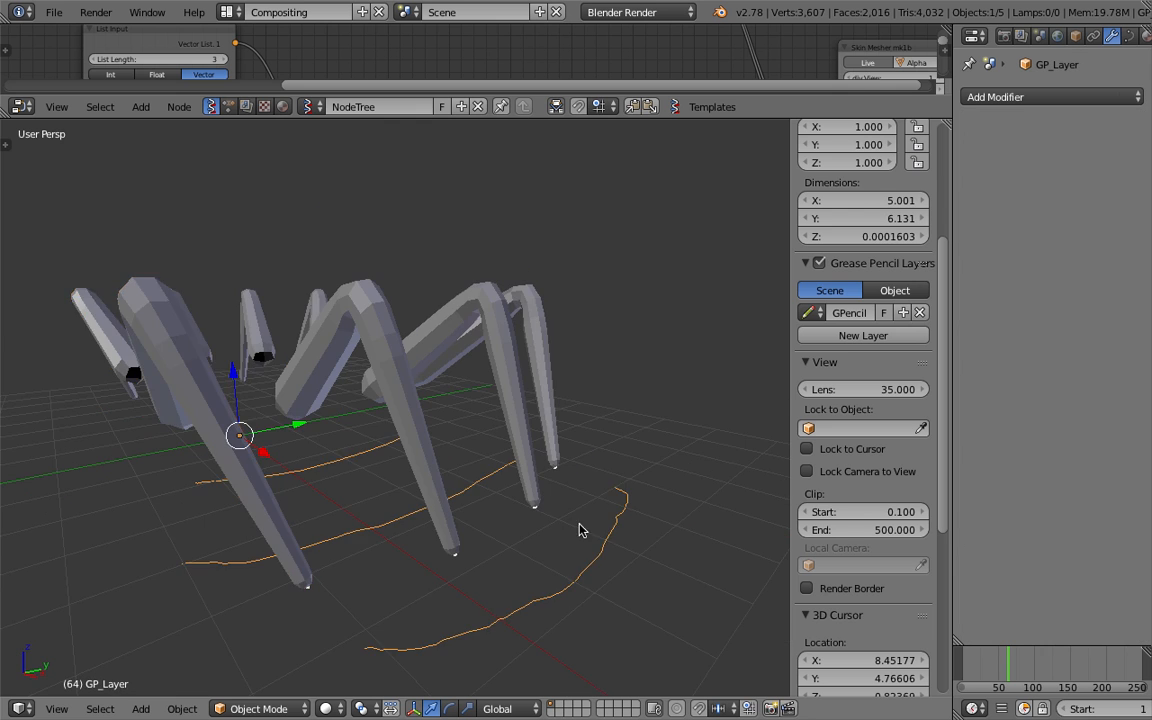
{"action": "scroll", "coordinate": [515, 495], "scroll_direction": "down", "scroll_amount": 3}
{"action": "middle_click_drag", "start_coordinate": [497, 482], "coordinate": [464, 505]}
{"action": "left_click_drag", "start_coordinate": [437, 119], "coordinate": [420, 356]}
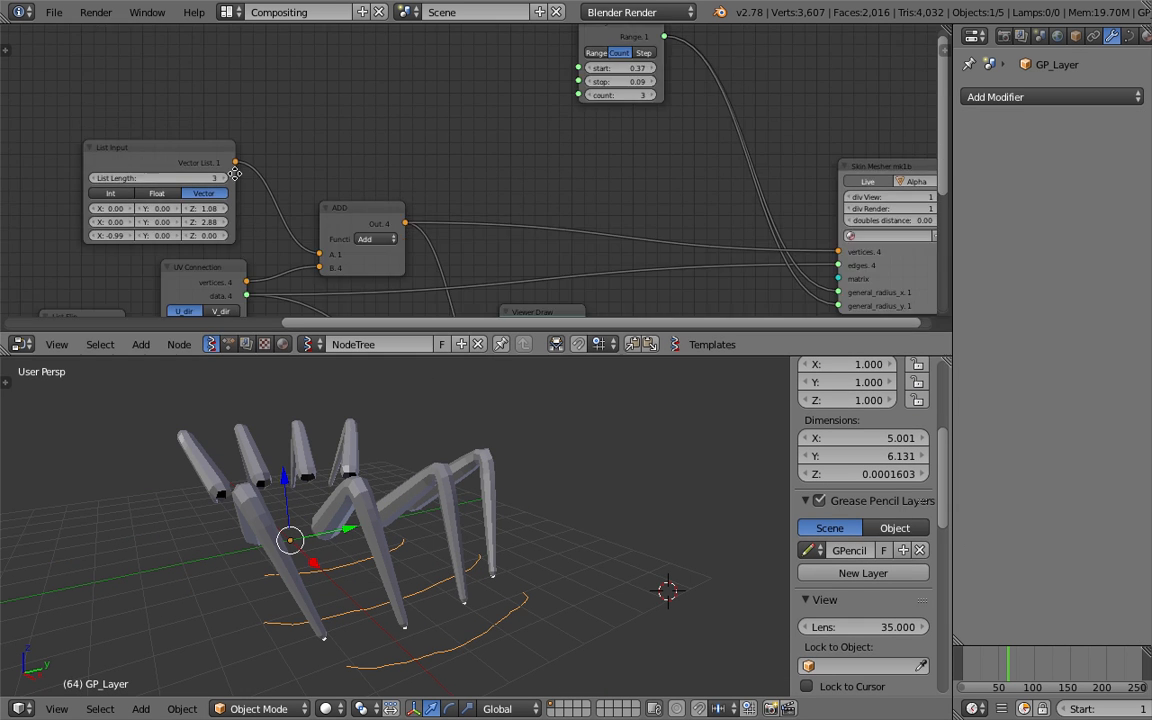
- Move the Objects In, Separate Loose Parts, Range Float and Vector Interpolation nodes away from List Flip to make room
{"action": "middle_click_drag", "start_coordinate": [236, 172], "coordinate": [643, 148]}
{"action": "middle_click_drag", "start_coordinate": [120, 262], "coordinate": [389, 166]}
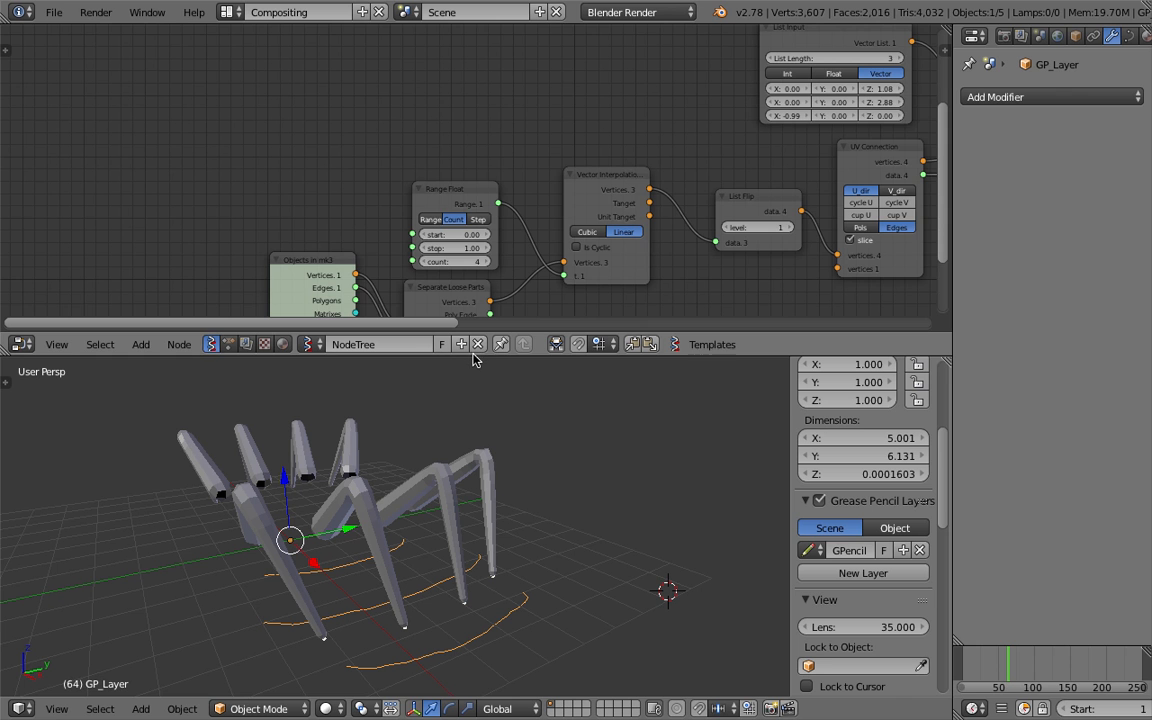
{"action": "middle_click_drag", "start_coordinate": [325, 260], "coordinate": [277, 153]}
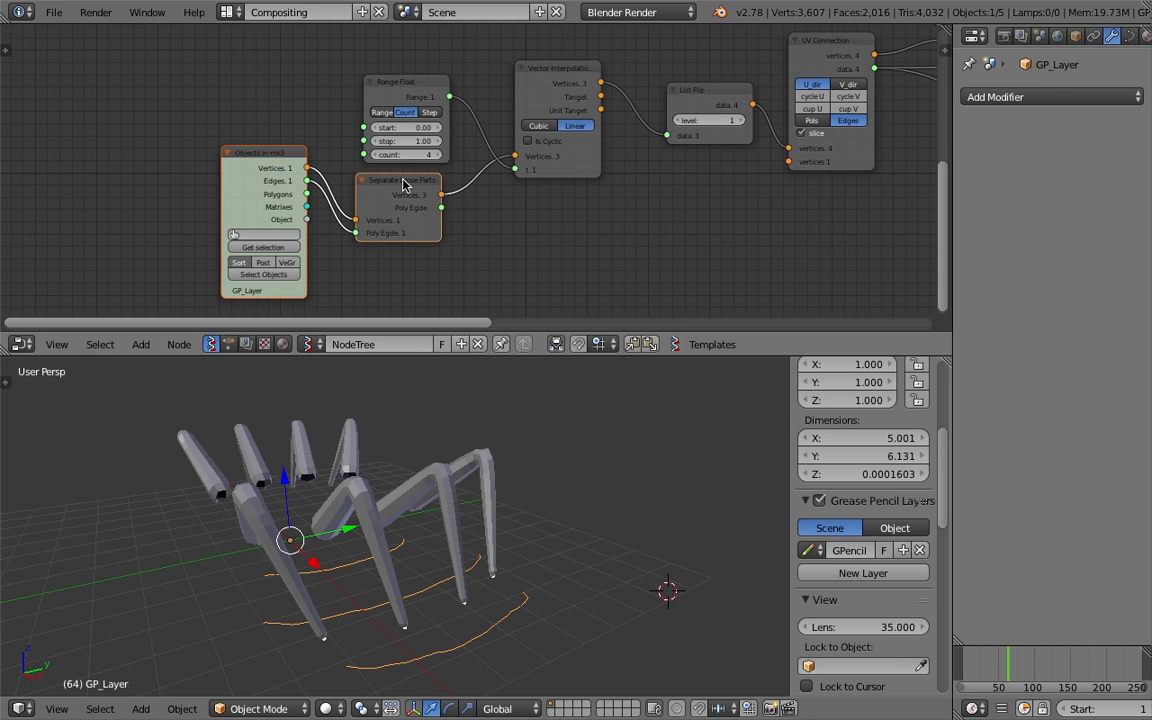
{"action": "left_click_drag", "start_coordinate": [548, 90], "coordinate": [478, 95]}
{"action": "key", "text": "a"}
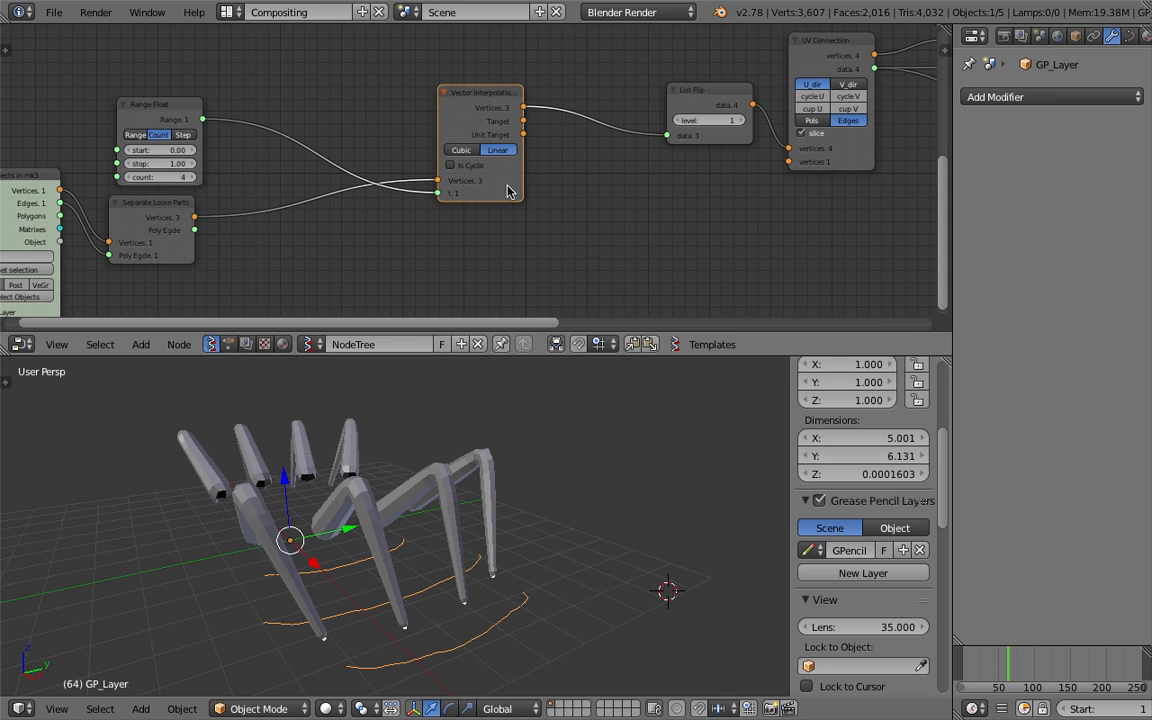
{"action": "key", "text": "ctrl+z"}
- Insert a Vector Math node set to Multiply Scalar between Vector Interpolation and List Flip
{"action": "key", "text": "space"}
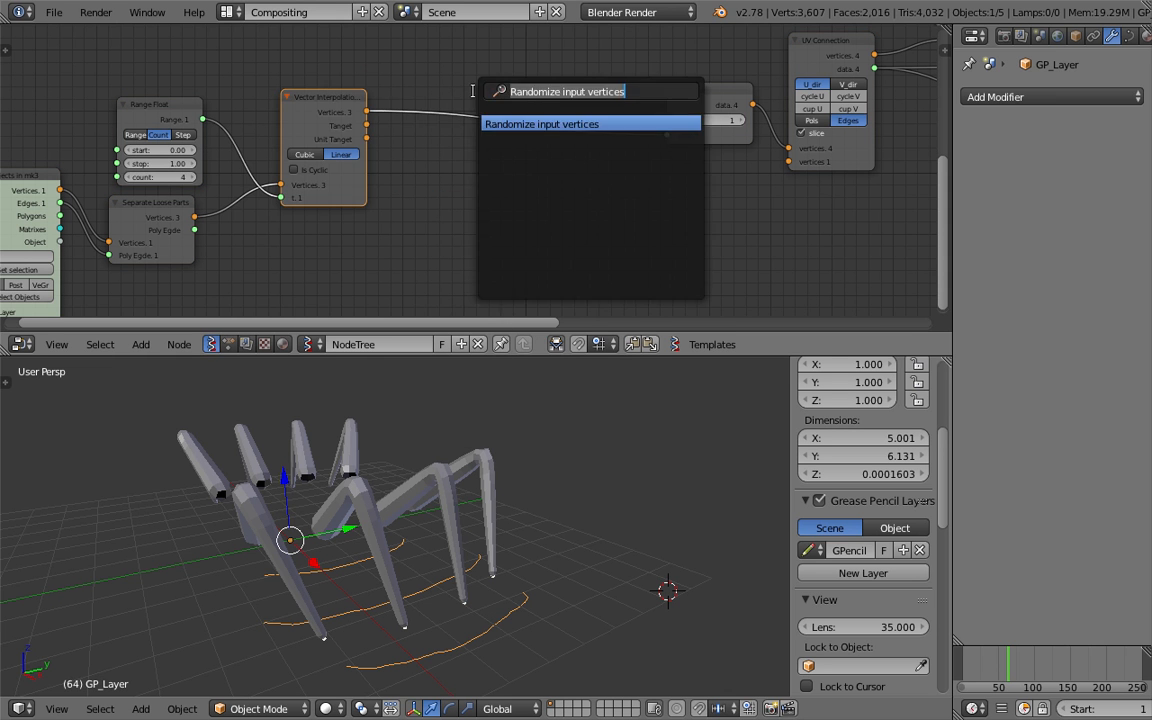
{"action": "type", "text": "vect"}
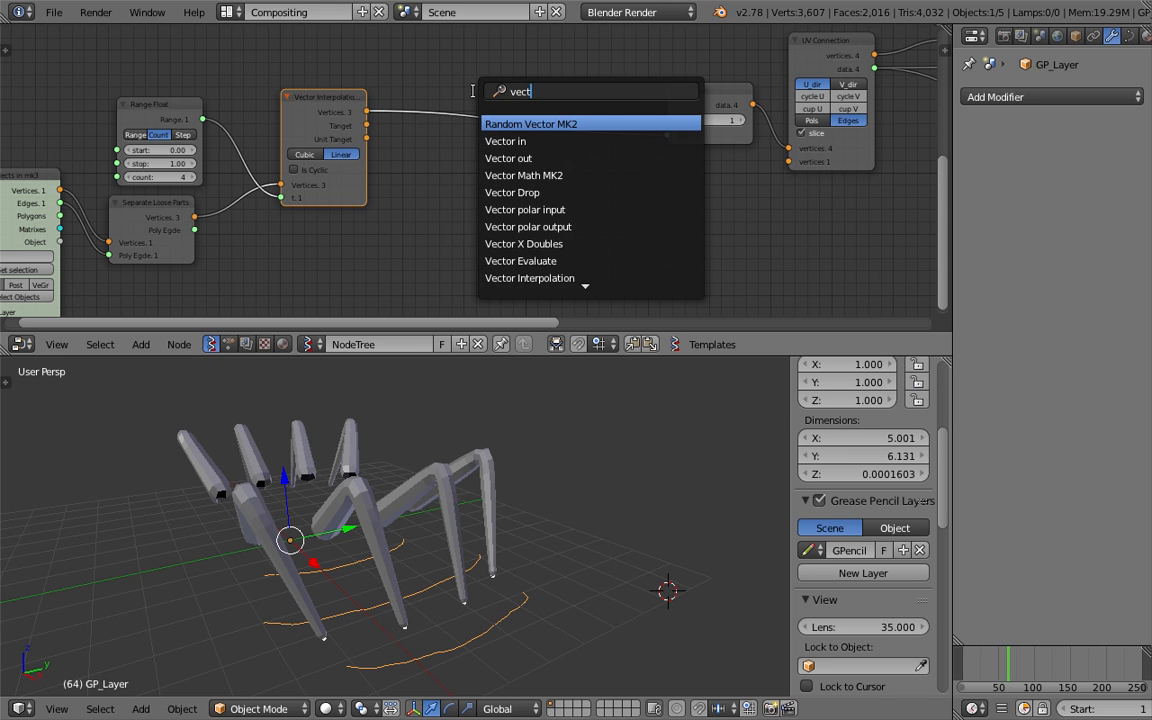
{"action": "key", "text": "Return"}
{"action": "left_click", "coordinate": [470, 95]}
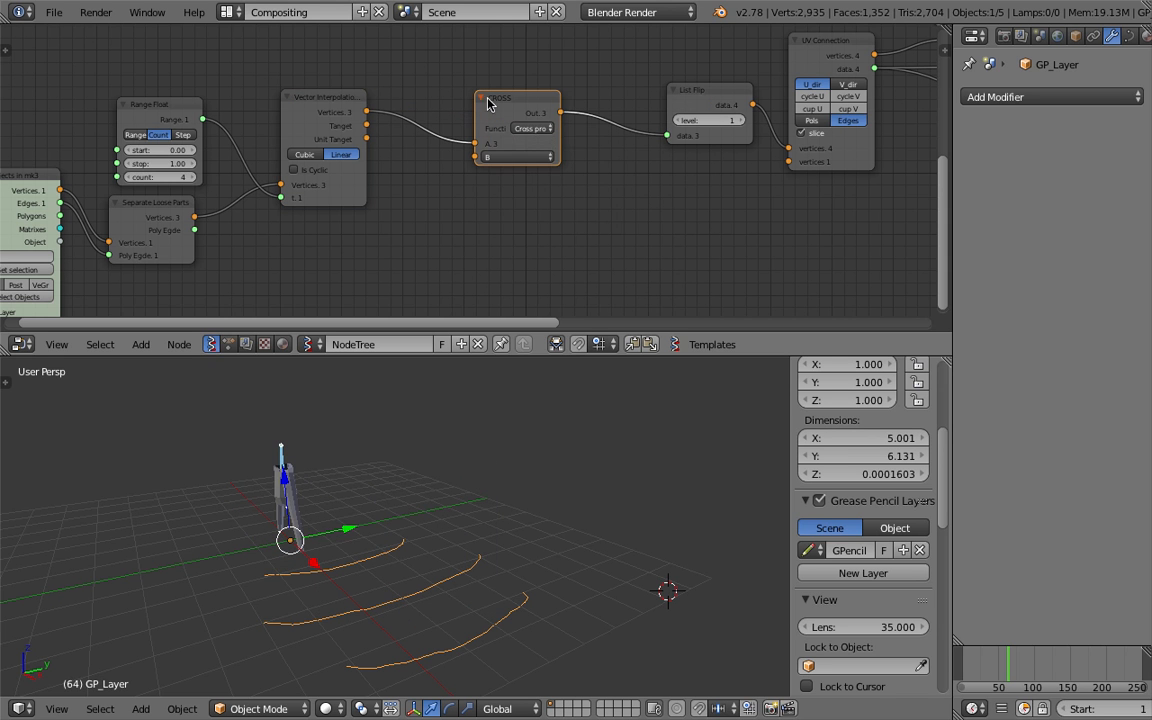
{"action": "left_click", "coordinate": [532, 128]}
{"action": "left_click", "coordinate": [571, 291]}
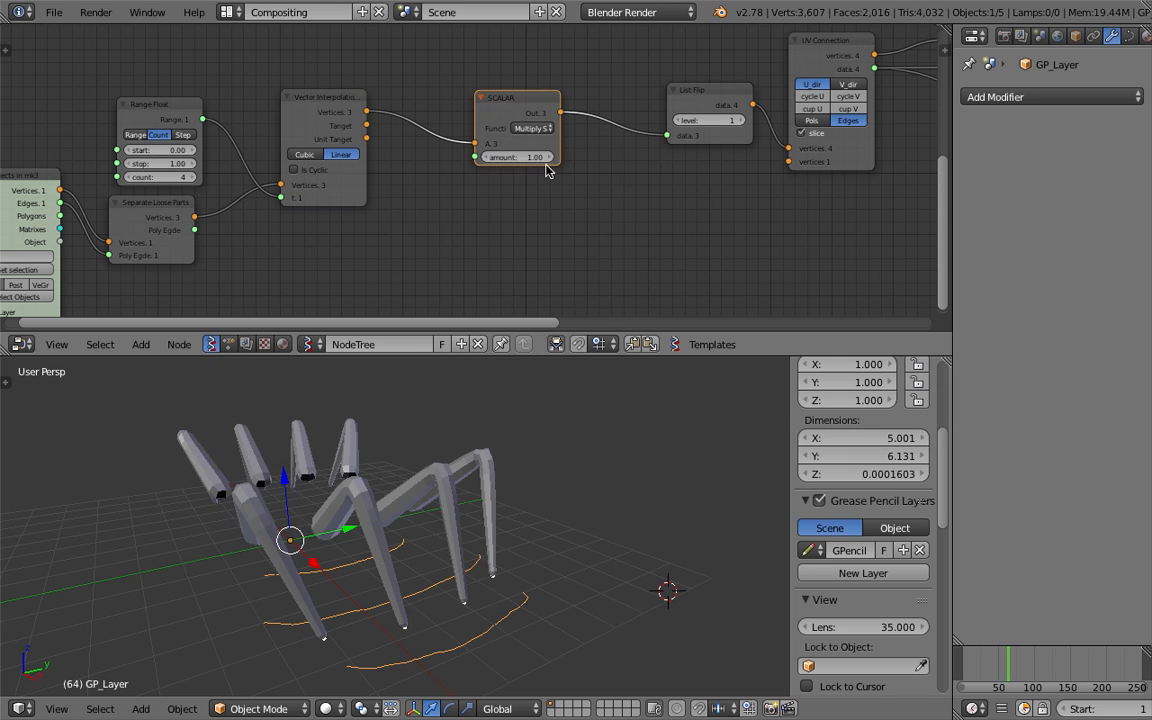
- Try a larger Multiply Scalar amount of 1.60 after Vector Interpolation, and settle the amount at 0.97
{"action": "mouse_move", "coordinate": [521, 157]}
{"action": "left_mouse_down"}
{"action": "mouse_move", "coordinate": [596, 157]}
{"action": "mouse_move", "coordinate": [496, 157]}
{"action": "mouse_move", "coordinate": [527, 158]}
{"action": "left_mouse_up"}
{"action": "middle_click_drag", "start_coordinate": [535, 405], "coordinate": [661, 482]}
{"action": "scroll", "coordinate": [608, 459], "scroll_direction": "down", "scroll_amount": 3}
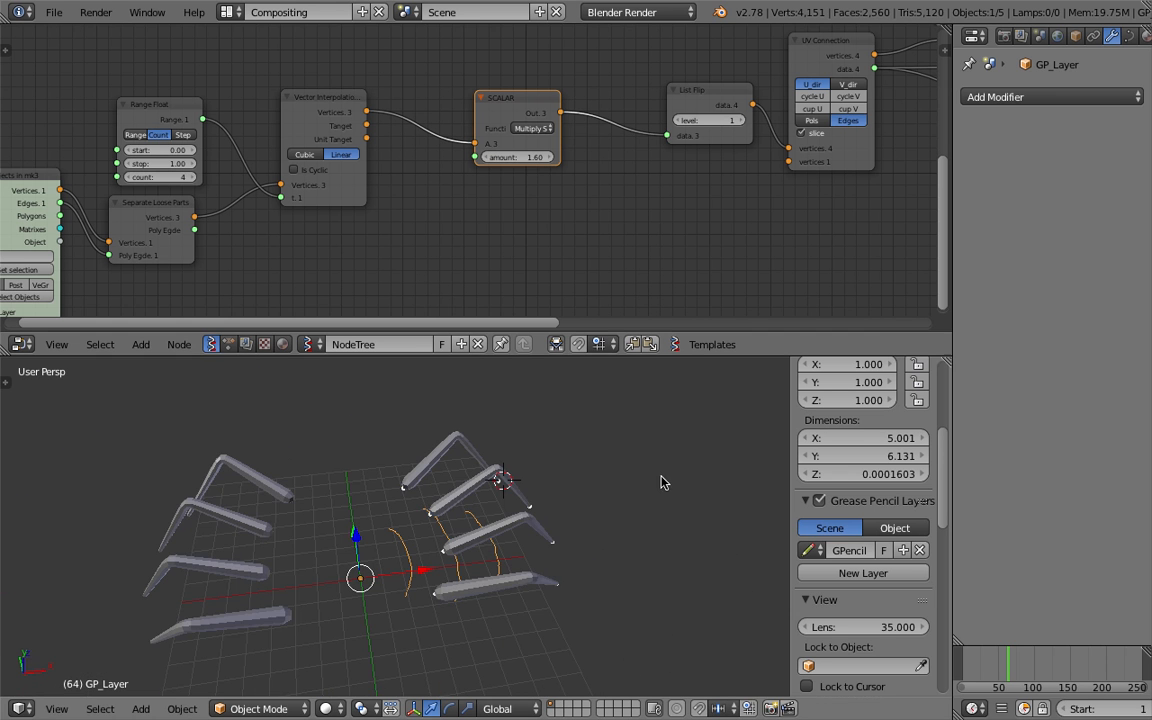
{"action": "mouse_move", "coordinate": [510, 157]}
{"action": "left_mouse_down"}
{"action": "mouse_move", "coordinate": [468, 157]}
{"action": "mouse_move", "coordinate": [512, 157]}
{"action": "mouse_move", "coordinate": [488, 157]}
{"action": "left_mouse_up"}
{"action": "middle_click_drag", "start_coordinate": [572, 500], "coordinate": [467, 551]}
- Duplicate the Multiply Scalar node between List Flip and UV Connection, and set the copy's amount to 1.39
{"action": "middle_click_drag", "start_coordinate": [556, 248], "coordinate": [502, 279]}
{"action": "left_click_drag", "start_coordinate": [617, 130], "coordinate": [540, 155]}
{"action": "left_click", "coordinate": [427, 133]}
{"action": "key", "text": "shift+d"}
{"action": "left_click", "coordinate": [687, 130]}
{"action": "left_click_drag", "start_coordinate": [692, 188], "coordinate": [597, 179]}
- Try a List Flip level of 2, return it to 1, and set the following Multiply Scalar amount to 0.79
{"action": "left_click", "coordinate": [573, 177]}
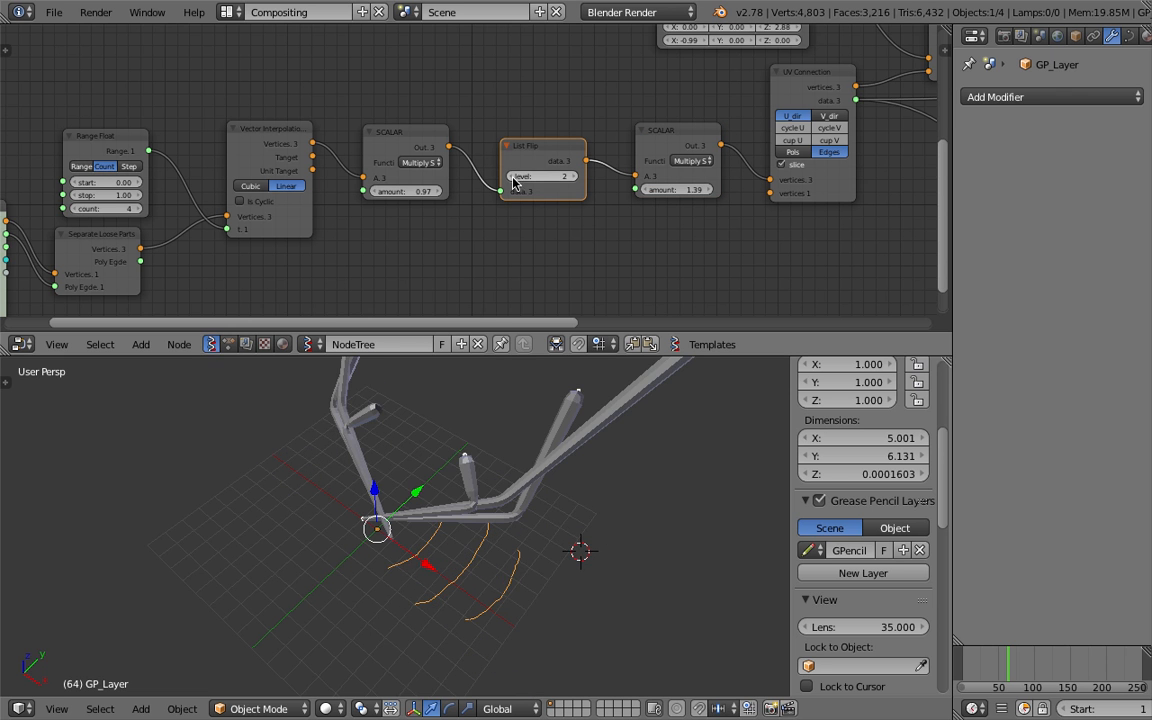
{"action": "scroll", "coordinate": [566, 453], "scroll_direction": "down", "scroll_amount": 2}
{"action": "middle_click_drag", "start_coordinate": [566, 453], "coordinate": [507, 447]}
{"action": "left_click_drag", "start_coordinate": [684, 190], "coordinate": [642, 190]}
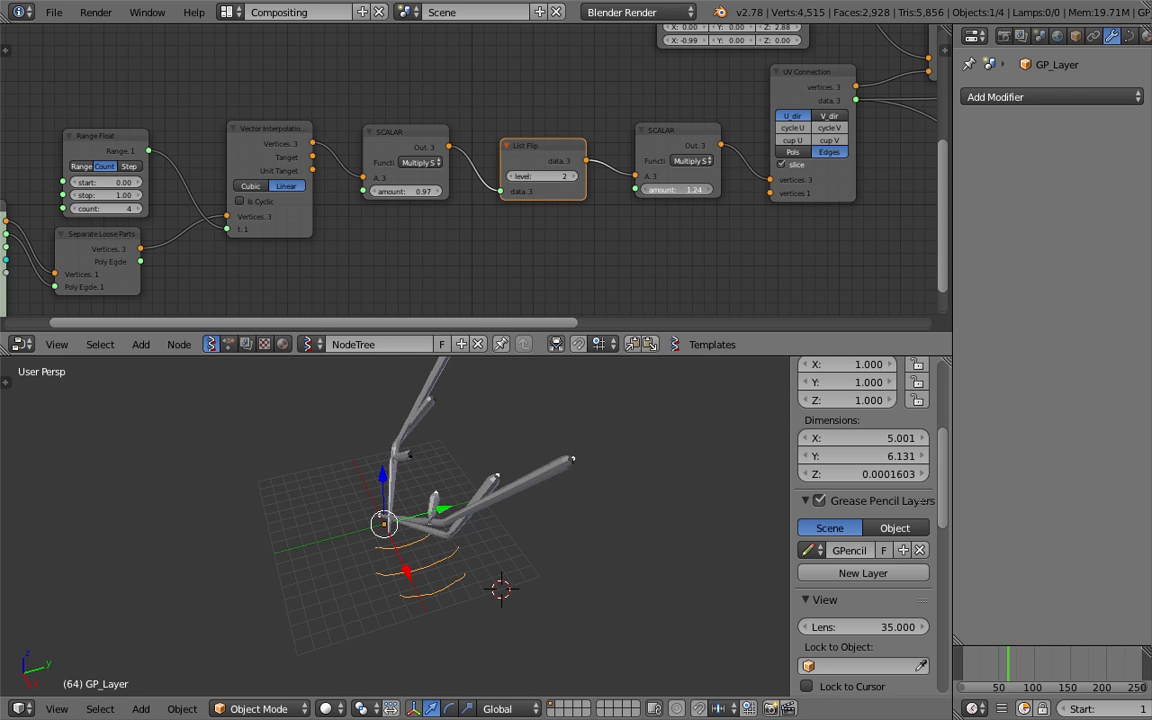
{"action": "scroll", "coordinate": [487, 157], "scroll_direction": "down", "scroll_amount": 2}
- Insert another Multiply Scalar copy between UV Connection and ADD, set its amount to 1.33, and save the file
{"action": "middle_click_drag", "start_coordinate": [679, 136], "coordinate": [481, 147]}
{"action": "left_click_drag", "start_coordinate": [553, 111], "coordinate": [515, 161]}
{"action": "left_click_drag", "start_coordinate": [690, 100], "coordinate": [735, 80]}
{"action": "left_click_drag", "start_coordinate": [452, 170], "coordinate": [420, 175]}
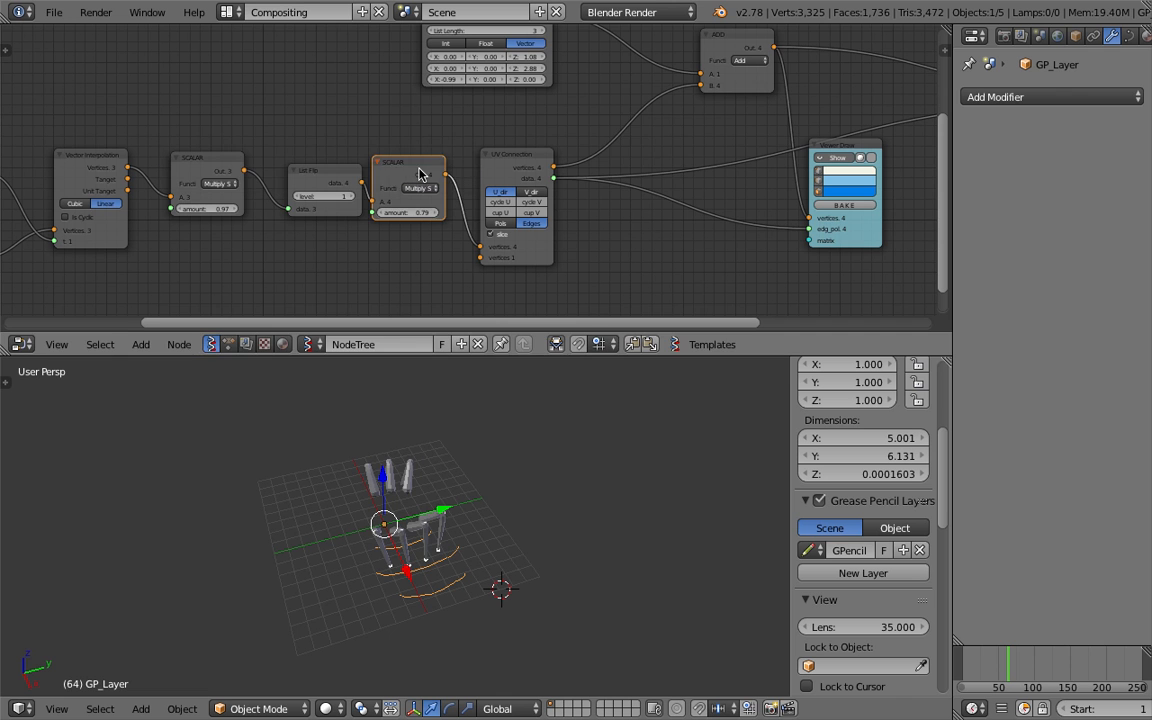
{"action": "key", "text": "shift+d"}
{"action": "left_click", "coordinate": [644, 106]}
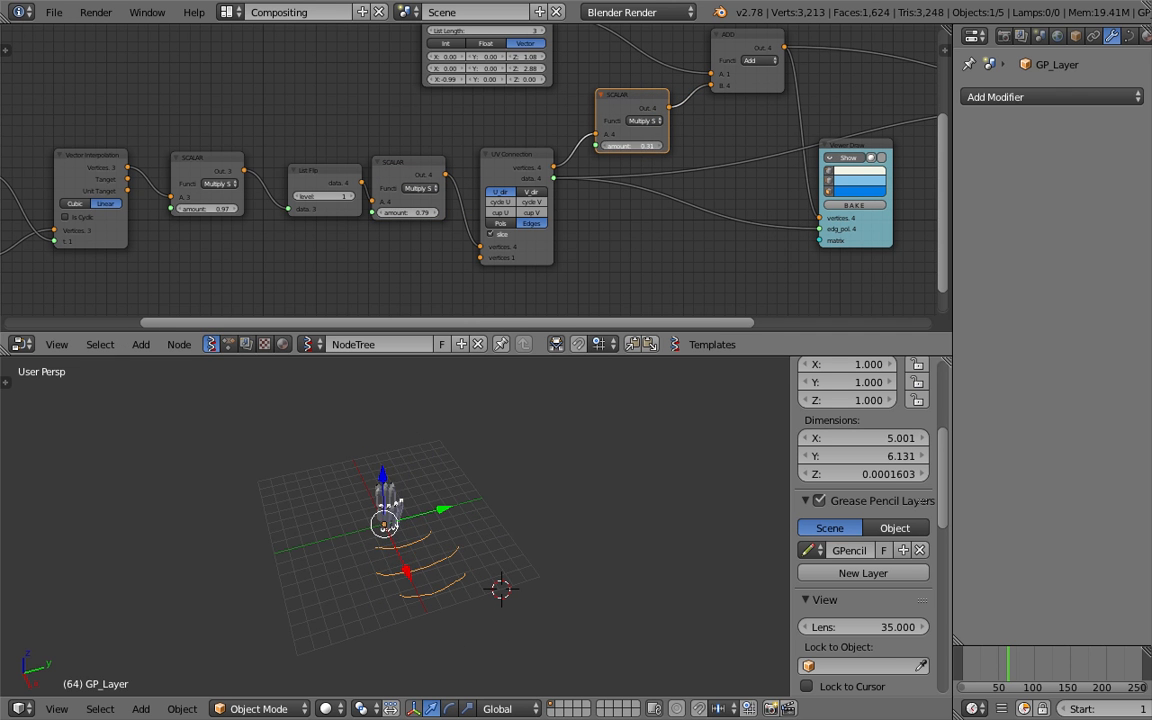
{"action": "left_click_drag", "start_coordinate": [632, 146], "coordinate": [652, 146]}
{"action": "key", "text": "ctrl+s"}
{"action": "left_click", "coordinate": [450, 509]}
- Add a Mirror modifier to the leg mesh Alpha.0003
{"action": "middle_click_drag", "start_coordinate": [450, 509], "coordinate": [514, 537]}
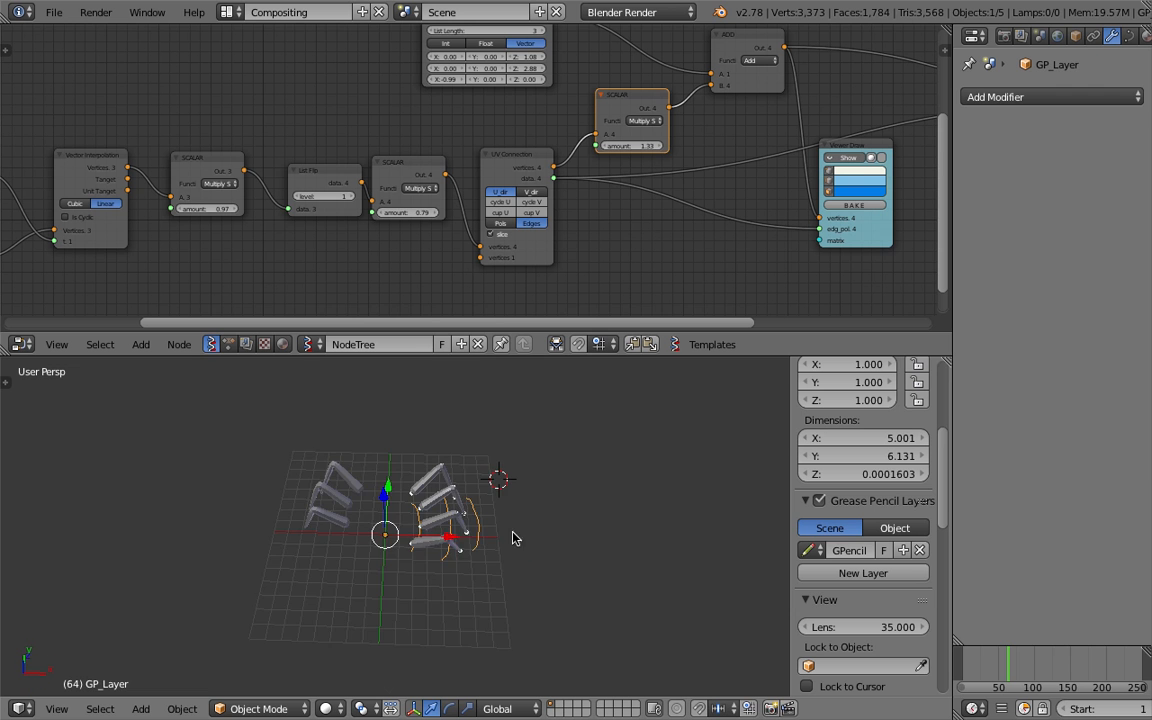
{"action": "right_click", "coordinate": [445, 543]}
{"action": "scroll", "coordinate": [471, 538], "scroll_direction": "up", "scroll_amount": 2}
{"action": "right_click", "coordinate": [484, 511]}
{"action": "right_click", "coordinate": [471, 541]}
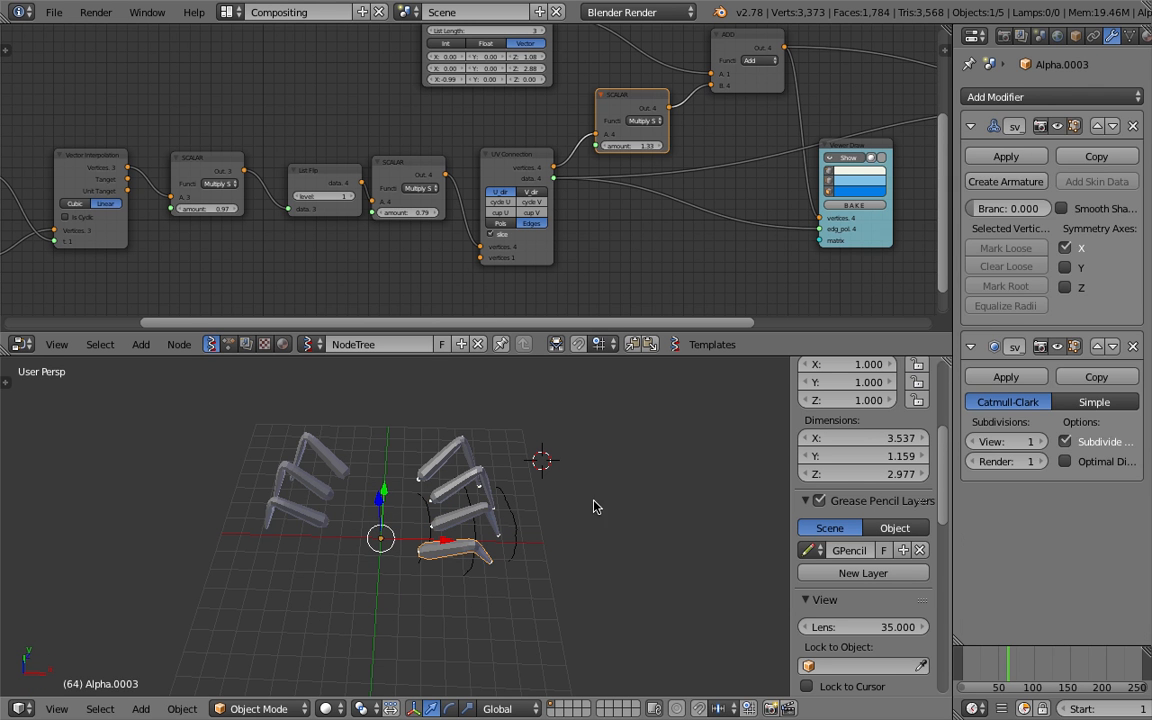
{"action": "left_click", "coordinate": [1040, 97]}
{"action": "left_click", "coordinate": [829, 277]}
- Set the amount of the Multiply Scalar node between UV Connection and ADD to 1.39
{"action": "middle_click_drag", "start_coordinate": [419, 543], "coordinate": [400, 484], "text": "shift"}
{"action": "mouse_move", "coordinate": [631, 147]}
{"action": "left_mouse_down"}
{"action": "mouse_move", "coordinate": [668, 147]}
{"action": "mouse_move", "coordinate": [637, 147]}
{"action": "left_mouse_up"}
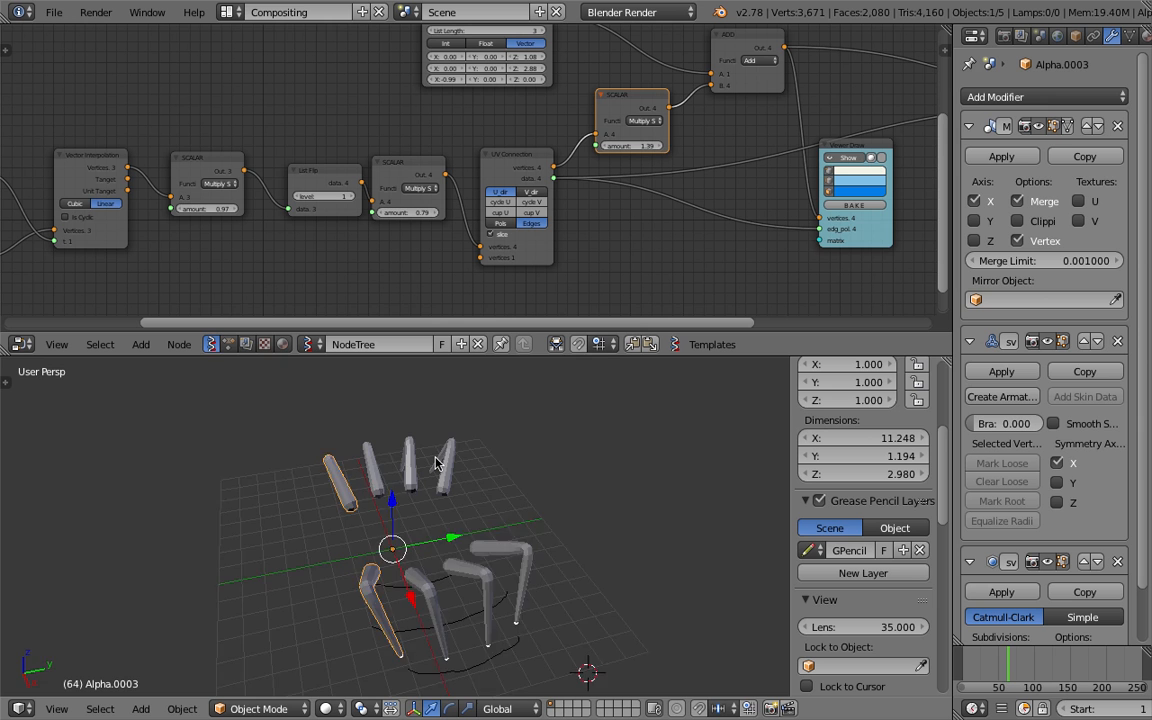
{"action": "middle_click_drag", "start_coordinate": [340, 495], "coordinate": [395, 490]}
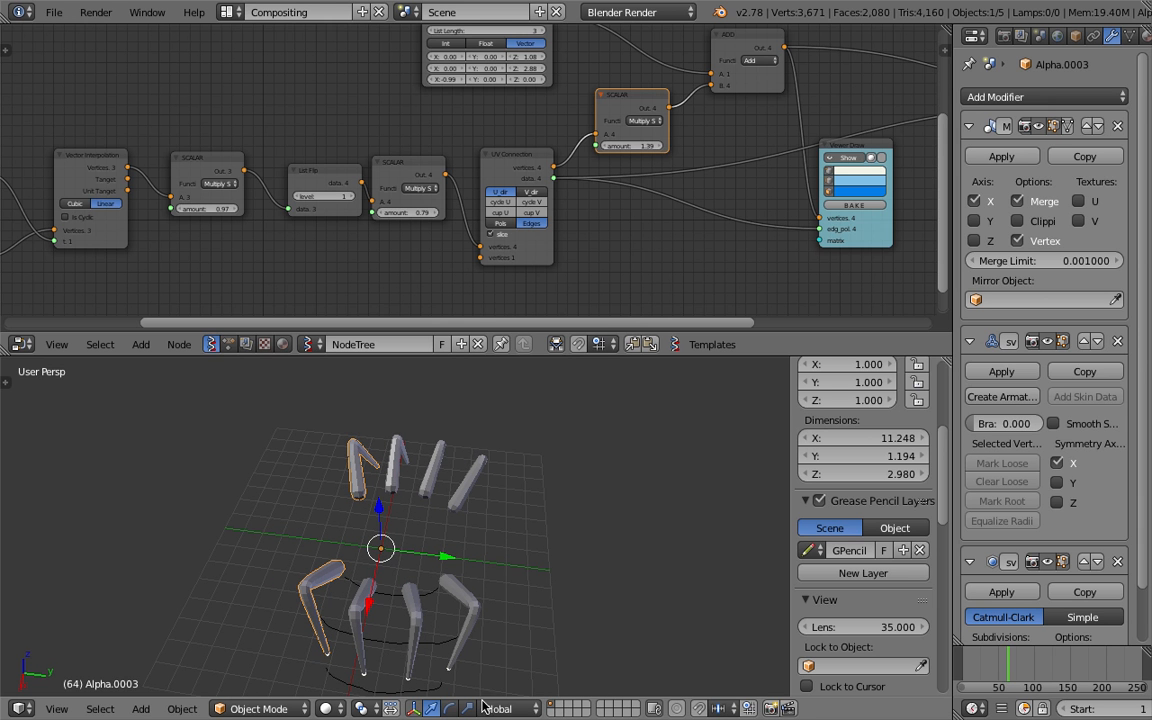
{"action": "middle_click_drag", "start_coordinate": [485, 707], "coordinate": [602, 561]}
- Enlarge the node editor to show the network around the Viewer Draw and Skin Mesher nodes
{"action": "middle_click_drag", "start_coordinate": [556, 96], "coordinate": [458, 138]}
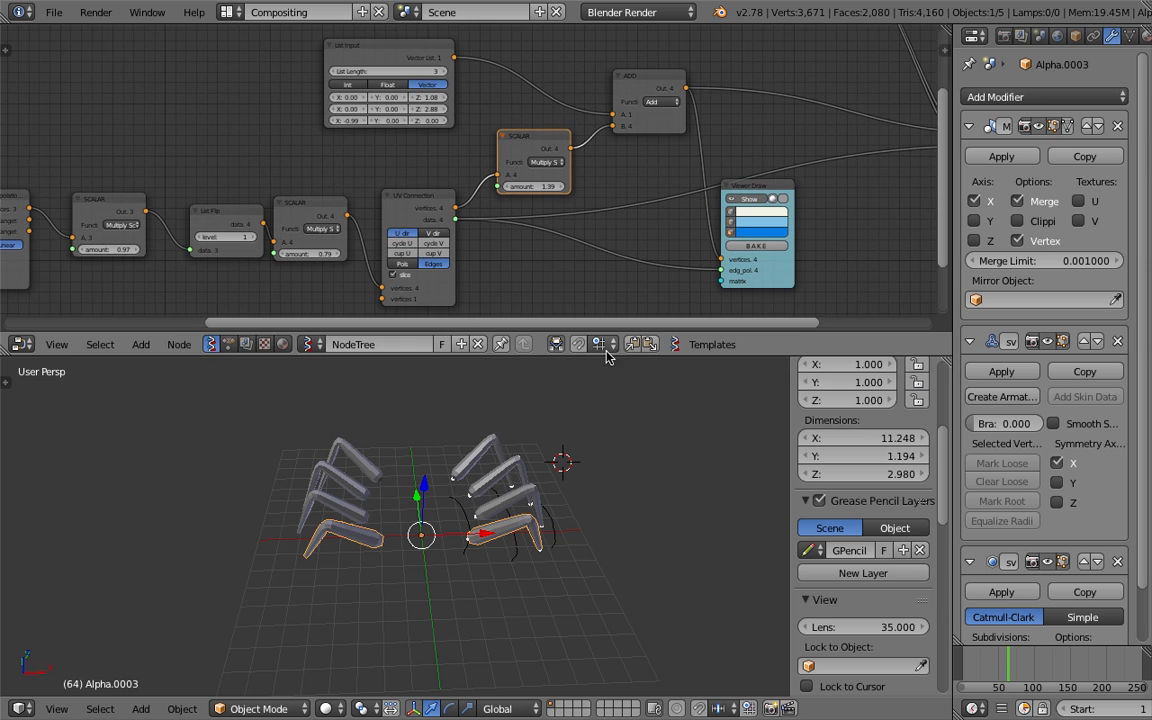
{"action": "left_click_drag", "start_coordinate": [614, 356], "coordinate": [629, 489]}
{"action": "middle_click_drag", "start_coordinate": [684, 323], "coordinate": [231, 290]}
{"action": "middle_click_drag", "start_coordinate": [476, 226], "coordinate": [480, 318]}
- Save the scene under the new version name spider_leg_ratio_002.blend, and save it once more after adjusting the view
{"action": "left_click", "coordinate": [54, 12]}
{"action": "mouse_move", "coordinate": [140, 72]}
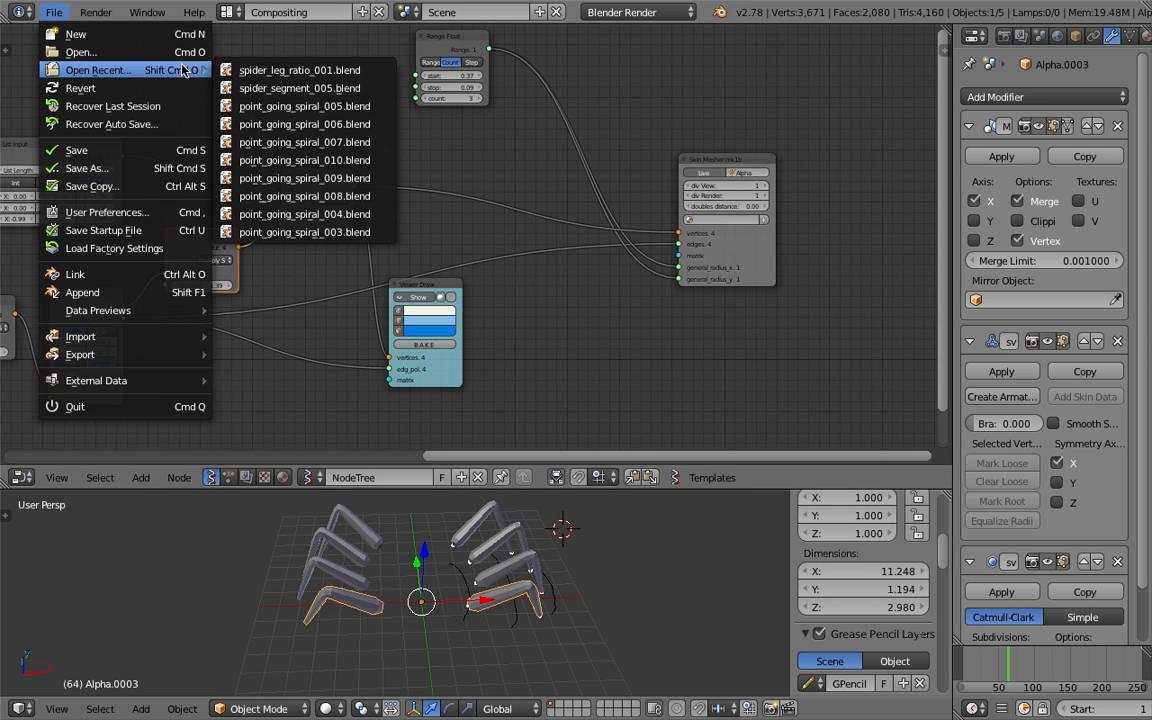
{"action": "left_click", "coordinate": [99, 168]}
{"action": "left_click", "coordinate": [1020, 80]}
{"action": "left_click", "coordinate": [1062, 61]}
{"action": "middle_click_drag", "start_coordinate": [525, 588], "coordinate": [465, 578]}
{"action": "key", "text": "super+s"}
{"action": "left_click", "coordinate": [465, 578]}
- Open the recent file spider_segment_005.blend
{"action": "left_click", "coordinate": [54, 12]}
{"action": "mouse_move", "coordinate": [150, 70]}
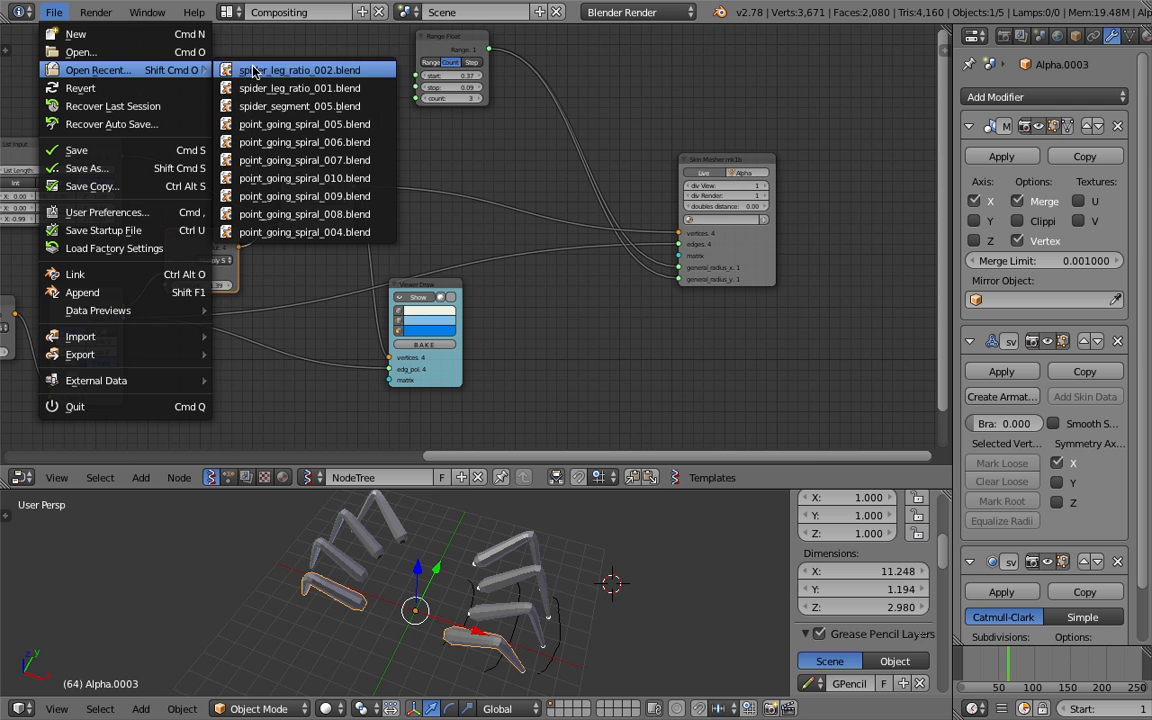
{"action": "left_click", "coordinate": [300, 106]}
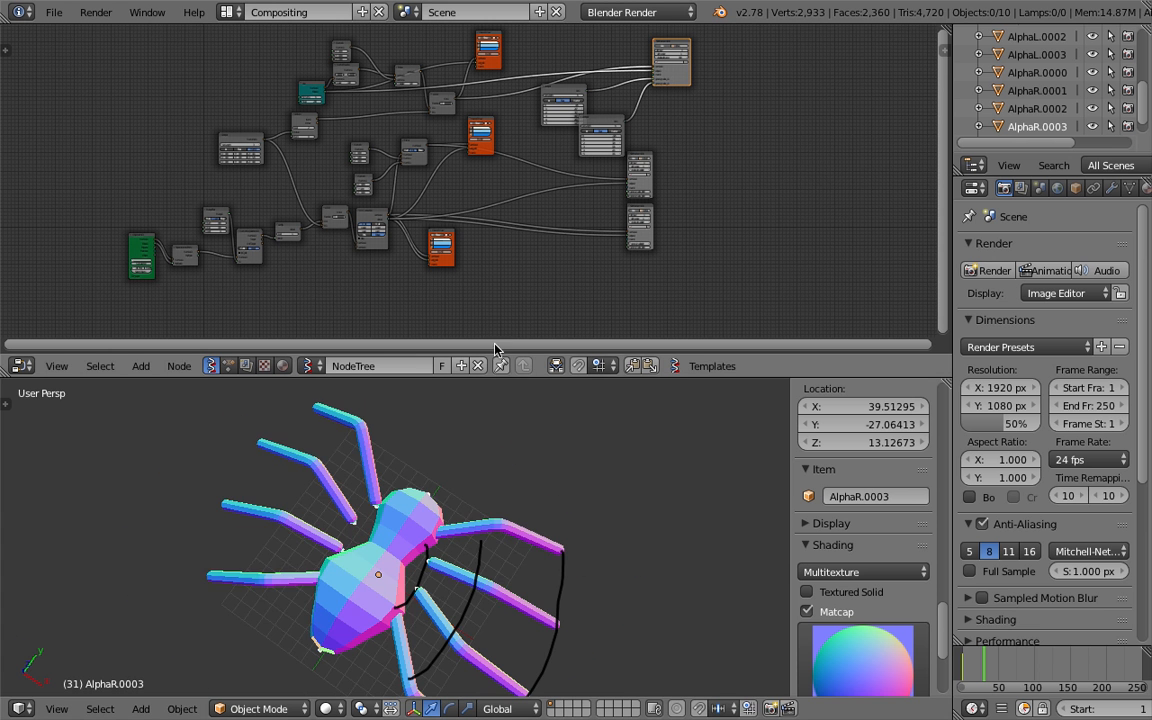
- Move the Skin Mesher node farther away from the two List Input nodes feeding it
{"action": "scroll", "coordinate": [540, 175], "scroll_direction": "up", "scroll_amount": 5}
{"action": "left_click_drag", "start_coordinate": [630, 167], "coordinate": [764, 152]}
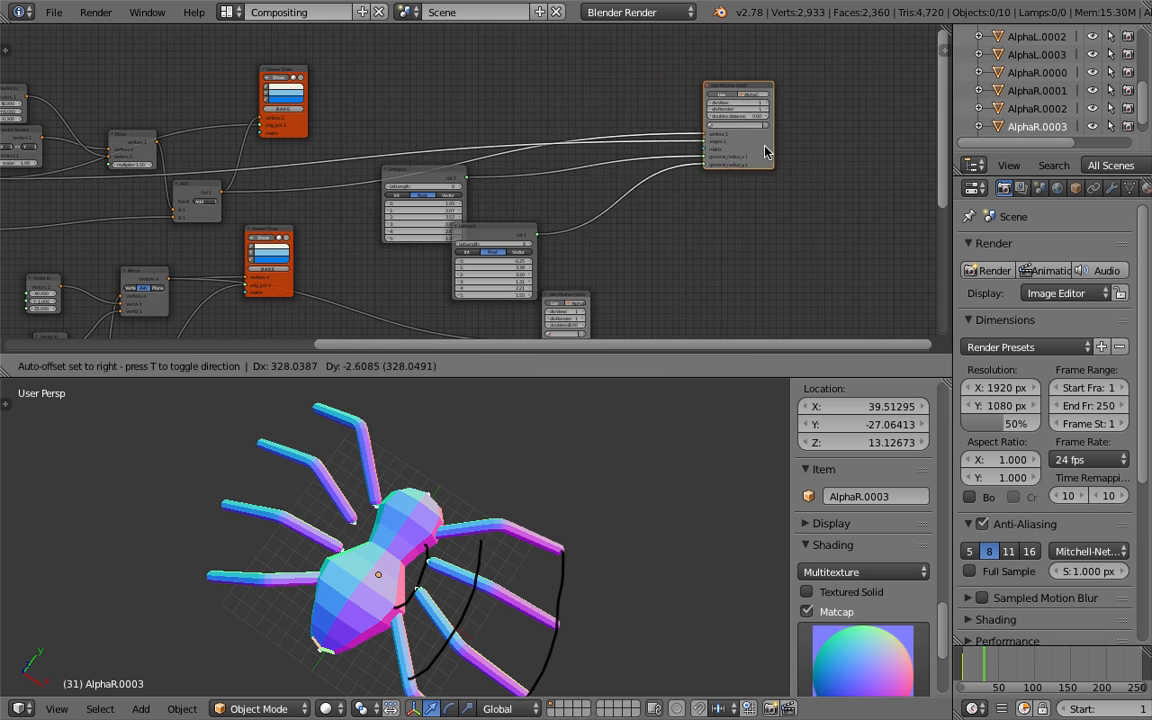
{"action": "scroll", "coordinate": [640, 190], "scroll_direction": "up", "scroll_amount": 2}
{"action": "middle_click_drag", "start_coordinate": [382, 212], "coordinate": [590, 203]}
{"action": "scroll", "coordinate": [480, 203], "scroll_direction": "down", "scroll_amount": 3}
{"action": "middle_click_drag", "start_coordinate": [293, 200], "coordinate": [374, 197]}
{"action": "scroll", "coordinate": [280, 178], "scroll_direction": "up", "scroll_amount": 2}
- Spread out the Line, Vector Rewire and XYZ vector nodes that feed the Move node
{"action": "left_click_drag", "start_coordinate": [218, 158], "coordinate": [193, 156]}
{"action": "scroll", "coordinate": [200, 154], "scroll_direction": "up", "scroll_amount": 5}
{"action": "middle_click_drag", "start_coordinate": [206, 152], "coordinate": [465, 228]}
{"action": "scroll", "coordinate": [465, 228], "scroll_direction": "up", "scroll_amount": 2}
{"action": "left_click_drag", "start_coordinate": [254, 222], "coordinate": [209, 197]}
{"action": "left_click_drag", "start_coordinate": [404, 167], "coordinate": [308, 113]}
{"action": "left_click_drag", "start_coordinate": [389, 82], "coordinate": [400, 20]}
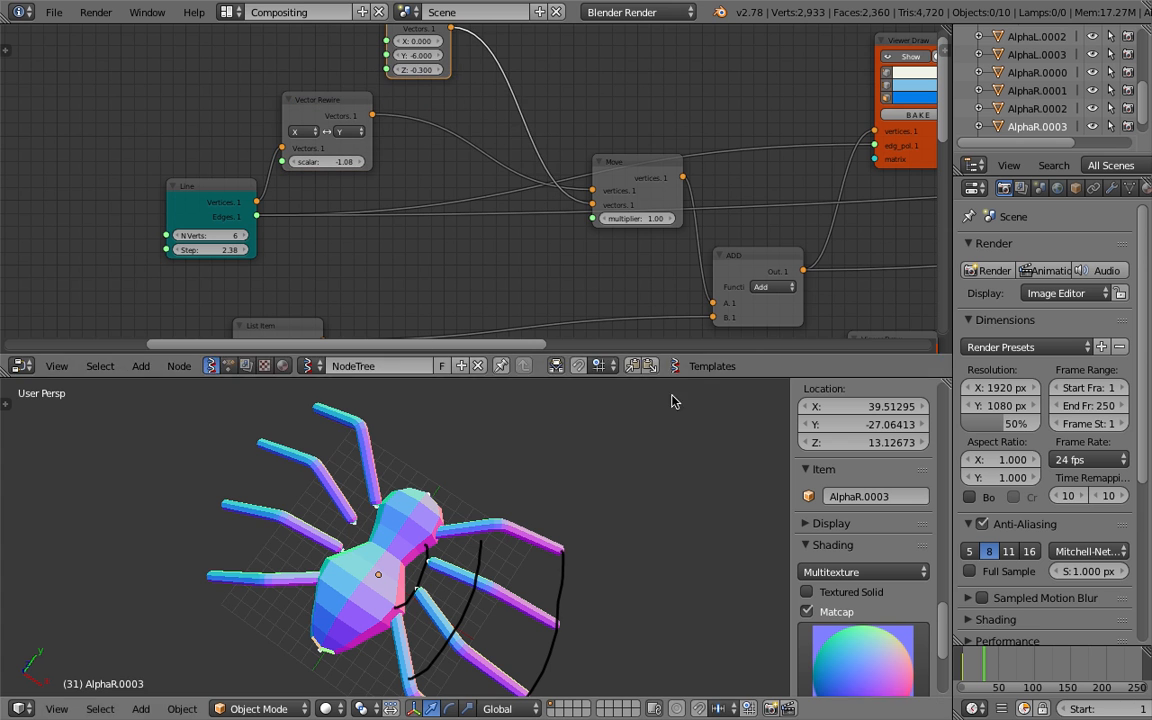
- Reposition the Move node level with Vector Rewire and set its multiplier to 1.42
{"action": "mouse_move", "coordinate": [636, 161]}
{"action": "left_mouse_down"}
{"action": "mouse_move", "coordinate": [590, 90]}
{"action": "mouse_move", "coordinate": [598, 84]}
{"action": "mouse_move", "coordinate": [635, 146]}
{"action": "mouse_move", "coordinate": [587, 146]}
{"action": "mouse_move", "coordinate": [652, 146]}
{"action": "left_mouse_up"}
{"action": "middle_click_drag", "start_coordinate": [540, 470], "coordinate": [510, 572]}
{"action": "middle_click_drag", "start_coordinate": [470, 530], "coordinate": [520, 450]}
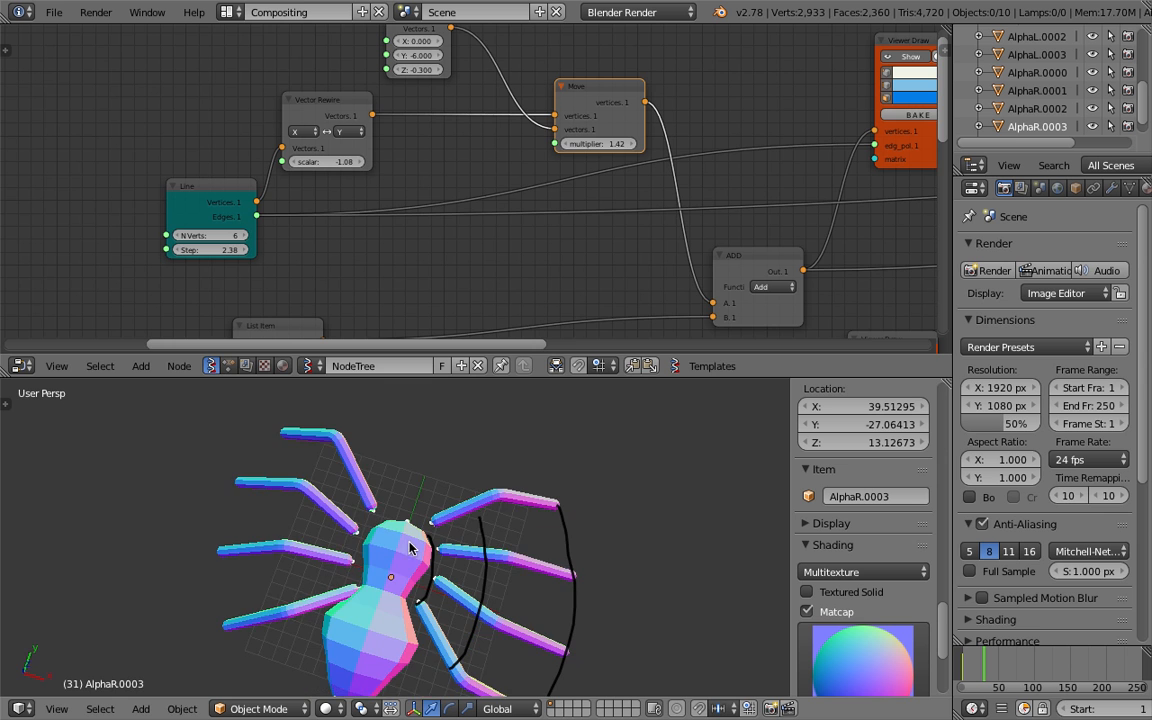
{"action": "middle_click_drag", "start_coordinate": [628, 347], "coordinate": [555, 321]}
{"action": "mouse_move", "coordinate": [520, 430]}
{"action": "middle_mouse_down"}
{"action": "mouse_move", "coordinate": [447, 500]}
{"action": "mouse_move", "coordinate": [532, 436]}
{"action": "middle_mouse_up"}
- Space out the two List Input nodes between ADD and the Skin Mesher's radius inputs
{"action": "middle_click_drag", "start_coordinate": [560, 245], "coordinate": [519, 229]}
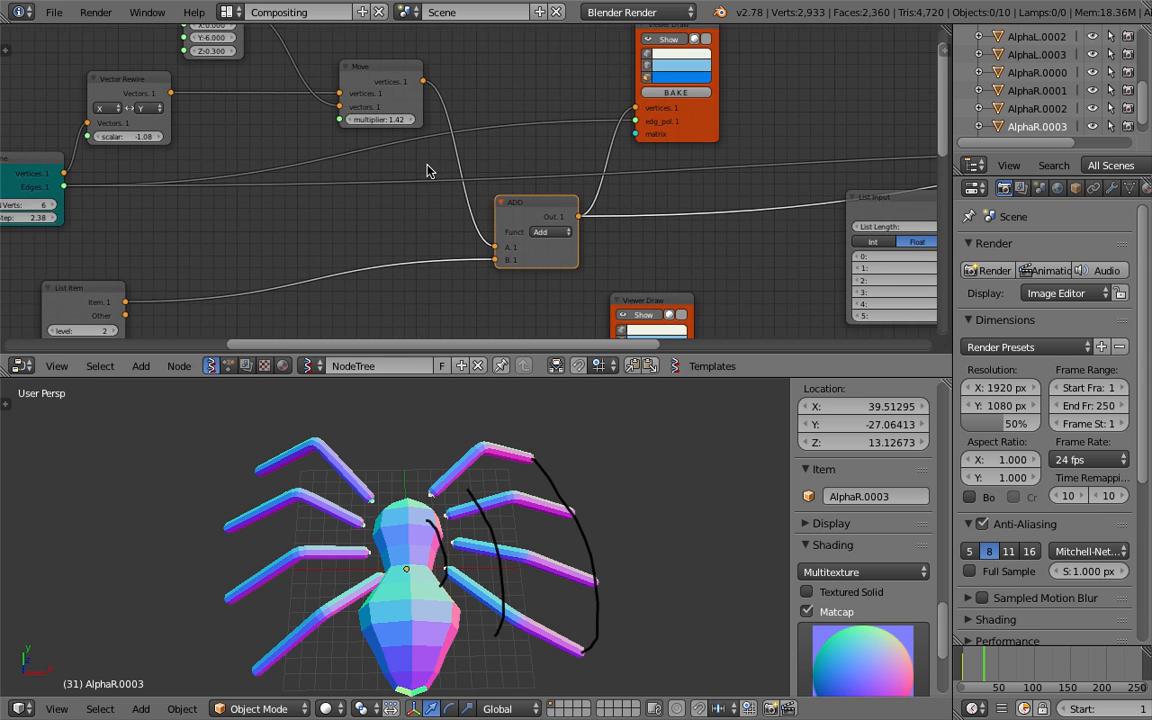
{"action": "middle_click_drag", "start_coordinate": [593, 234], "coordinate": [427, 224]}
{"action": "left_click_drag", "start_coordinate": [769, 191], "coordinate": [740, 196]}
{"action": "middle_click_drag", "start_coordinate": [792, 203], "coordinate": [479, 171]}
{"action": "scroll", "coordinate": [522, 170], "scroll_direction": "down", "scroll_amount": 2}
{"action": "scroll", "coordinate": [497, 169], "scroll_direction": "down", "scroll_amount": 1}
{"action": "left_click_drag", "start_coordinate": [476, 167], "coordinate": [472, 154]}
{"action": "left_click_drag", "start_coordinate": [591, 235], "coordinate": [636, 217]}
{"action": "middle_click_drag", "start_coordinate": [636, 217], "coordinate": [478, 244]}
- Enlarge the 3D view and sketch a side-view spider head and abdomen with Grease Pencil in the empty space beside the model
{"action": "scroll", "coordinate": [478, 244], "scroll_direction": "up", "scroll_amount": 1}
{"action": "middle_click_drag", "start_coordinate": [459, 562], "coordinate": [469, 466]}
{"action": "scroll", "coordinate": [532, 489], "scroll_direction": "up", "scroll_amount": 3}
{"action": "left_click_drag", "start_coordinate": [519, 378], "coordinate": [519, 155]}
{"action": "middle_click_drag", "start_coordinate": [398, 283], "coordinate": [436, 343]}
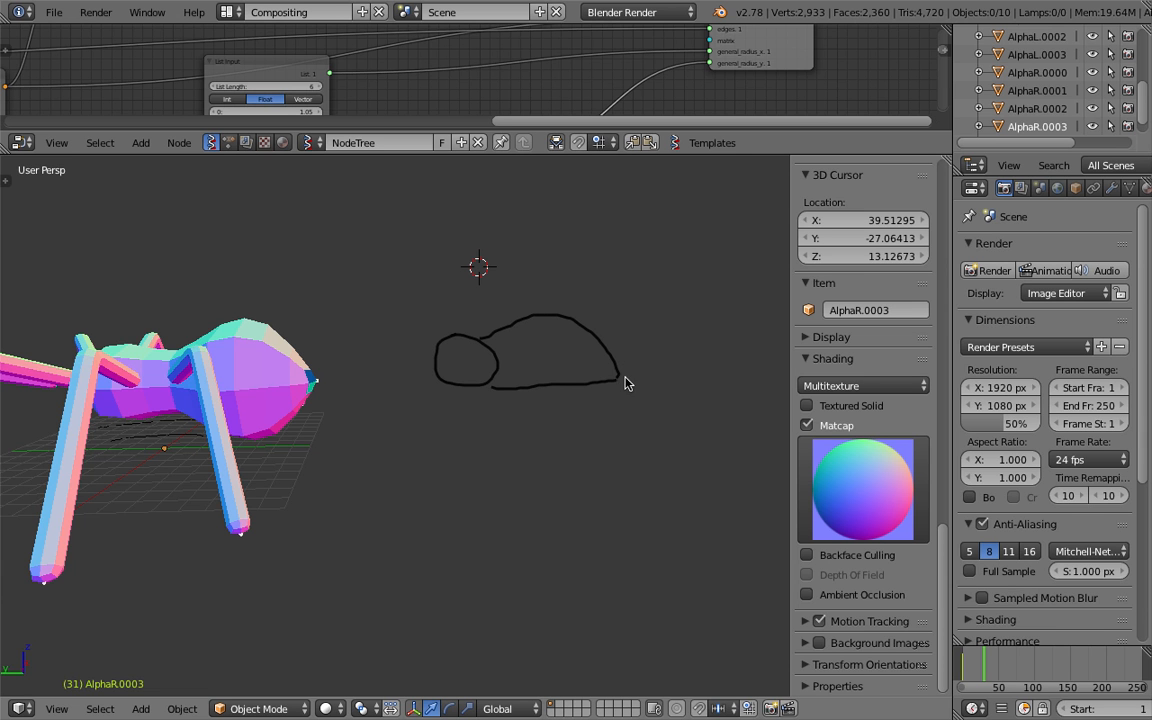
{"action": "mouse_move", "coordinate": [478, 347]}
{"action": "left_mouse_down"}
{"action": "mouse_move", "coordinate": [553, 306]}
{"action": "mouse_move", "coordinate": [612, 352]}
{"action": "mouse_move", "coordinate": [568, 314]}
{"action": "mouse_move", "coordinate": [442, 328]}
{"action": "mouse_move", "coordinate": [425, 352]}
{"action": "mouse_move", "coordinate": [449, 389]}
{"action": "left_mouse_up"}
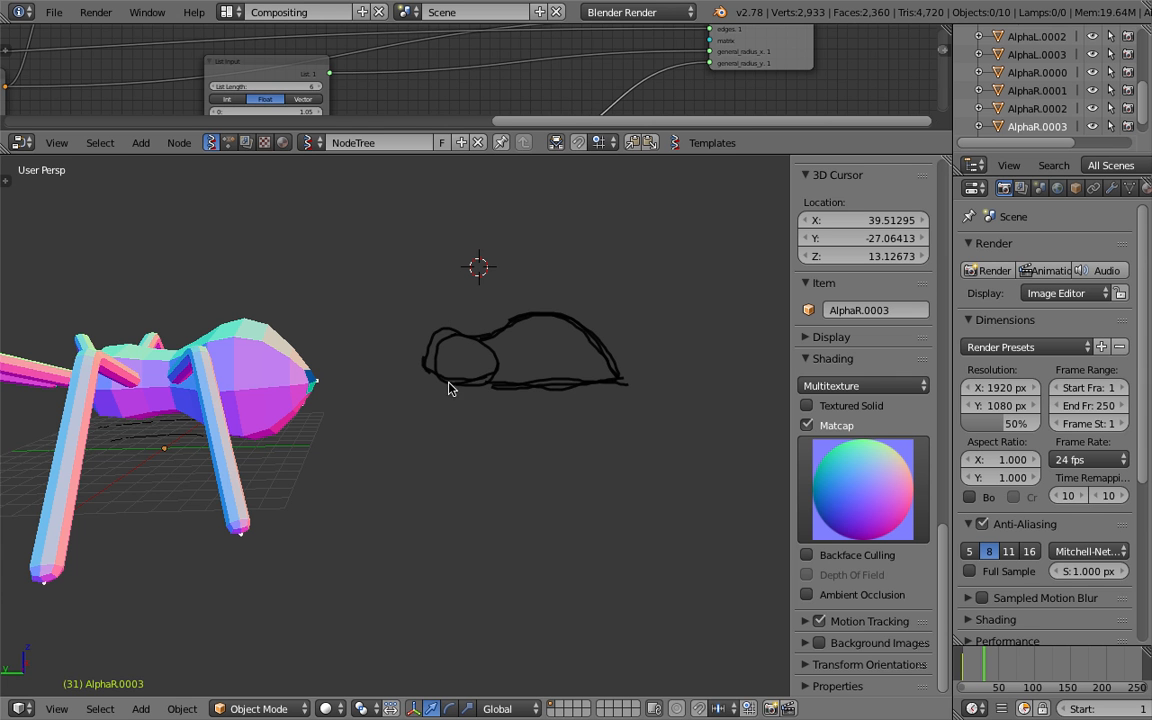
{"action": "mouse_move", "coordinate": [476, 352]}
{"action": "middle_mouse_down"}
{"action": "mouse_move", "coordinate": [494, 391]}
{"action": "mouse_move", "coordinate": [563, 355]}
{"action": "middle_mouse_up"}
- Try sketching small leg marks along the underside of the sketched abdomen, and undo the latest strokes
{"action": "left_click_drag", "start_coordinate": [566, 346], "coordinate": [604, 348]}
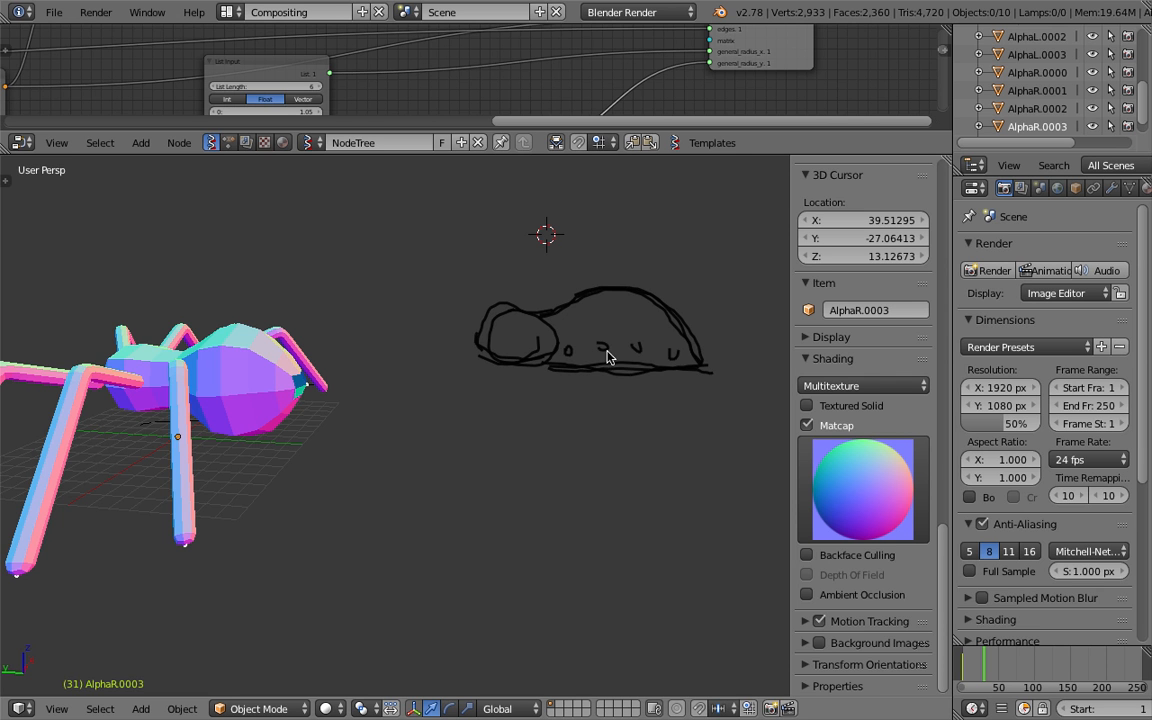
{"action": "key", "text": "ctrl+z"}
{"action": "key", "text": "ctrl+z"}
{"action": "key", "text": "ctrl+z"}
{"action": "key", "text": "ctrl+z"}
{"action": "key", "text": "ctrl+z"}
- Sketch a set of legs fanning downward from the head section of the side-view spider sketch
{"action": "mouse_move", "coordinate": [503, 348]}
{"action": "left_mouse_down"}
{"action": "mouse_move", "coordinate": [531, 351]}
{"action": "mouse_move", "coordinate": [503, 349]}
{"action": "left_mouse_up"}
{"action": "left_click_drag", "start_coordinate": [497, 348], "coordinate": [474, 434]}
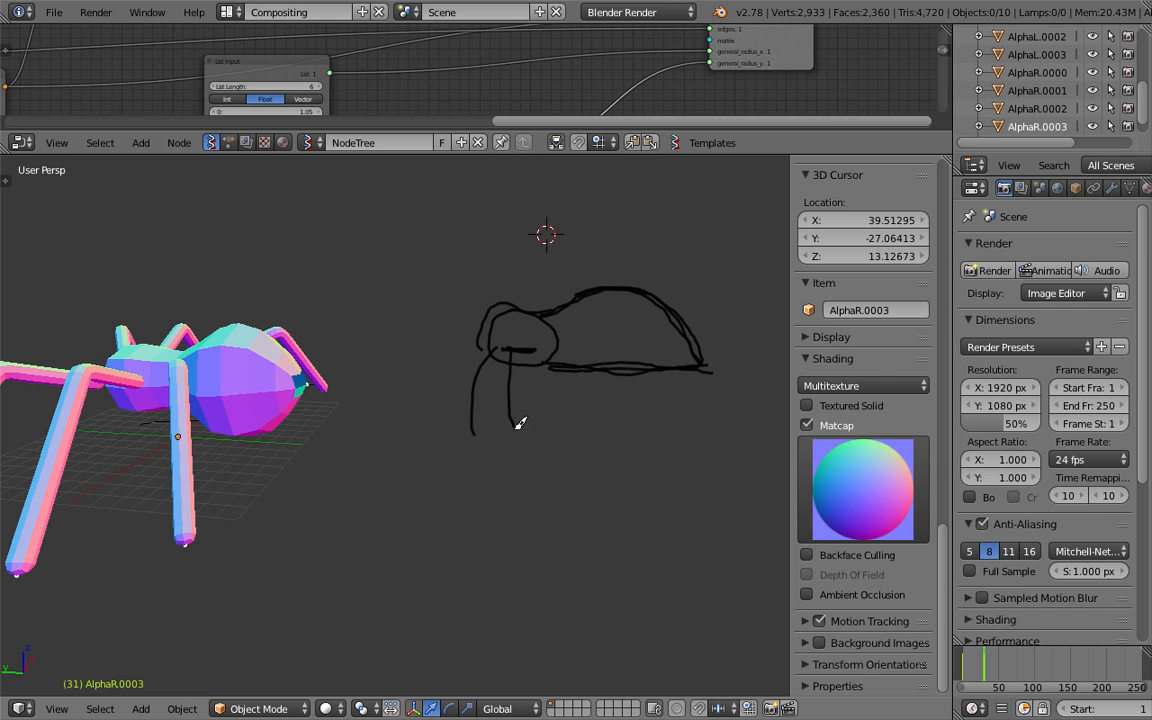
{"action": "left_click_drag", "start_coordinate": [528, 352], "coordinate": [529, 441]}
{"action": "left_click_drag", "start_coordinate": [498, 352], "coordinate": [437, 404]}
{"action": "left_click_drag", "start_coordinate": [545, 350], "coordinate": [633, 418]}
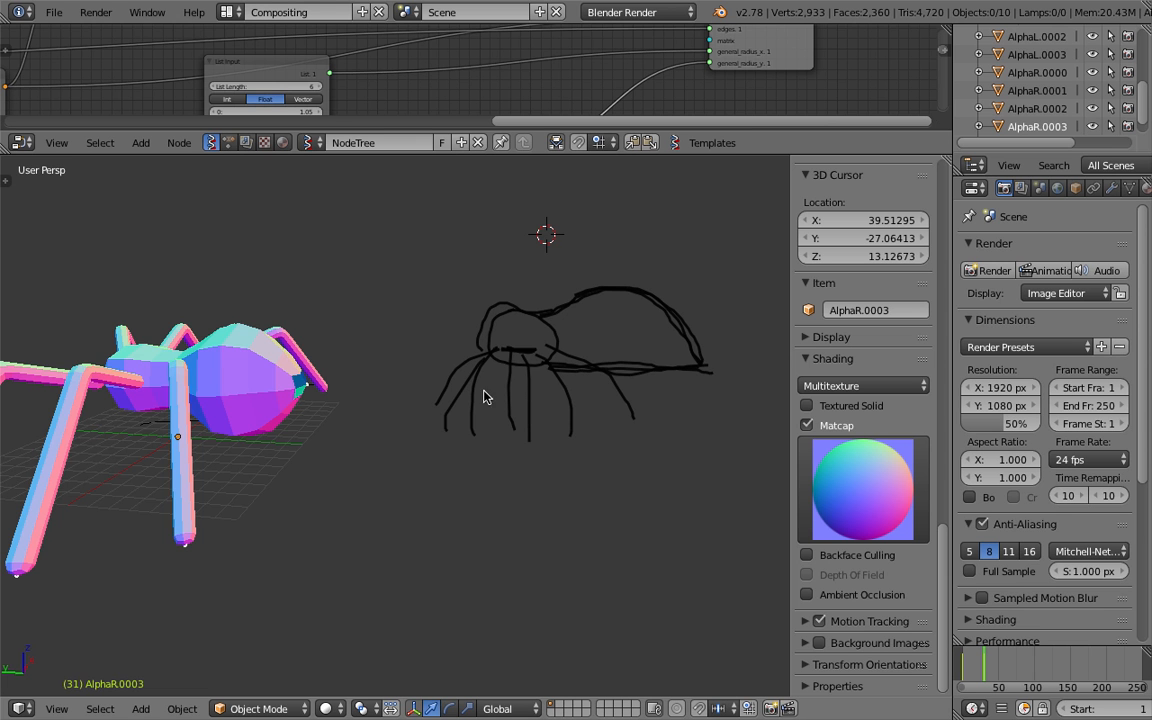
- Examine the spider's body and leg layout from above together with the List Input and Skin Mesher nodes
{"action": "mouse_move", "coordinate": [509, 317]}
{"action": "middle_mouse_down"}
{"action": "mouse_move", "coordinate": [476, 411]}
{"action": "mouse_move", "coordinate": [363, 446]}
{"action": "mouse_move", "coordinate": [329, 441]}
{"action": "mouse_move", "coordinate": [520, 406]}
{"action": "mouse_move", "coordinate": [427, 323]}
{"action": "mouse_move", "coordinate": [516, 492]}
{"action": "middle_mouse_up"}
{"action": "scroll", "coordinate": [522, 500], "scroll_direction": "up", "scroll_amount": 5}
{"action": "scroll", "coordinate": [521, 505], "scroll_direction": "down", "scroll_amount": 5}
{"action": "middle_click_drag", "start_coordinate": [419, 496], "coordinate": [548, 255]}
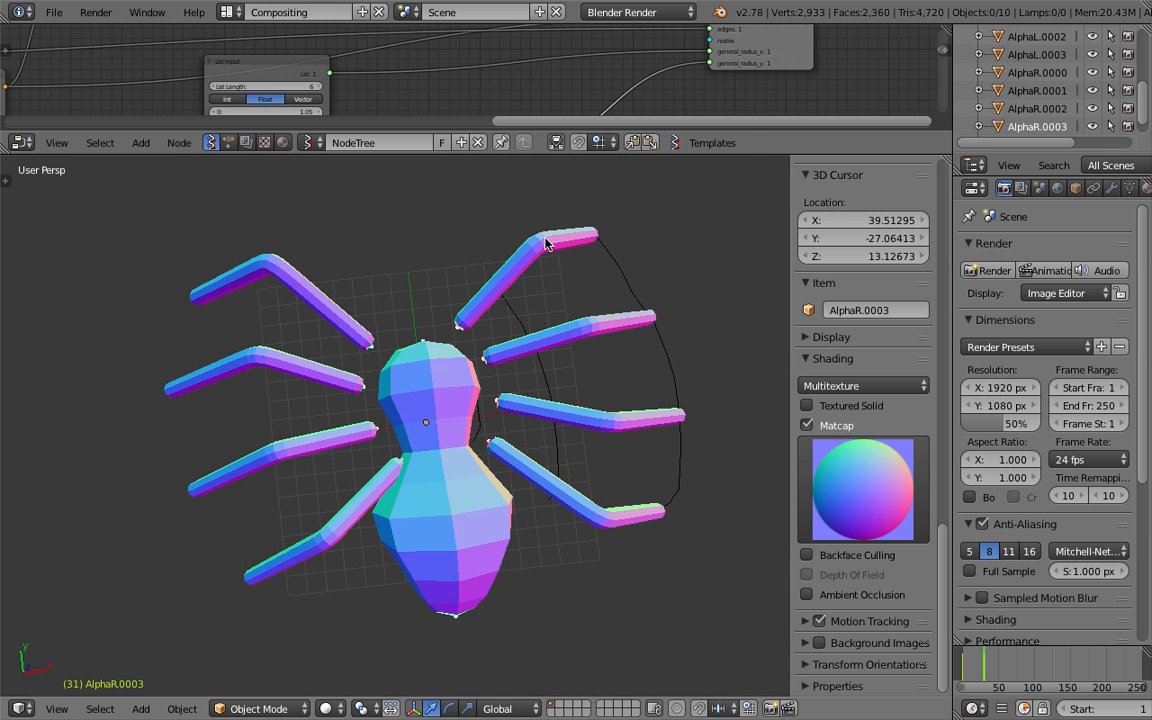
{"action": "left_click_drag", "start_coordinate": [545, 153], "coordinate": [545, 441]}
{"action": "middle_click_drag", "start_coordinate": [500, 510], "coordinate": [445, 512]}
{"action": "scroll", "coordinate": [411, 535], "scroll_direction": "down", "scroll_amount": 5}
{"action": "middle_click_drag", "start_coordinate": [516, 470], "coordinate": [507, 561]}
{"action": "scroll", "coordinate": [463, 560], "scroll_direction": "up", "scroll_amount": 3}
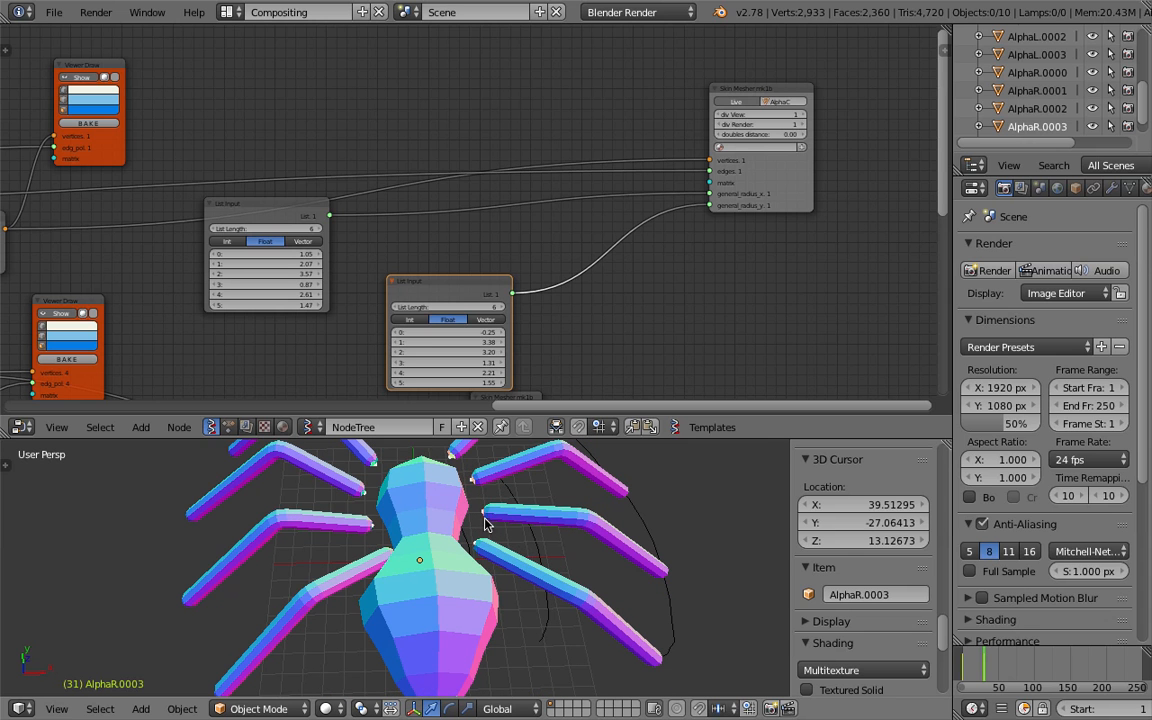
- Close the spider_diagram.png preview on the desktop and return to the spider scene in Blender
{"action": "left_click_drag", "start_coordinate": [548, 438], "coordinate": [551, 372]}
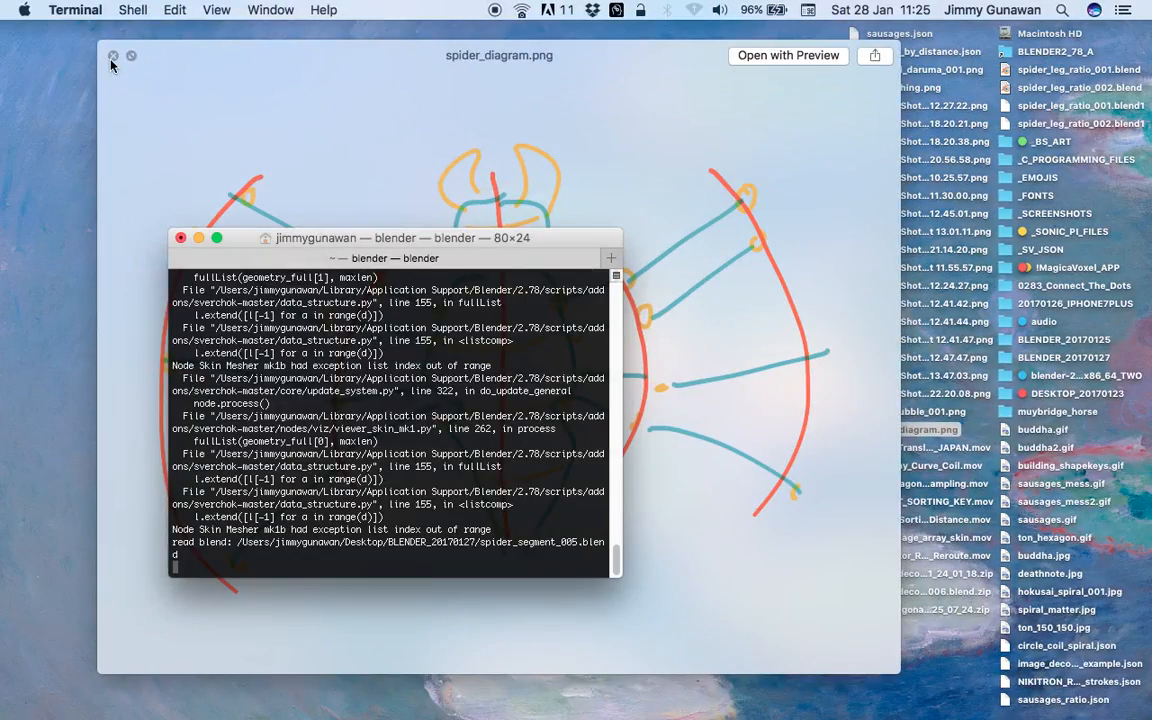
{"action": "left_click", "coordinate": [112, 59]}
{"action": "key", "text": "ctrl+Right"}
{"action": "middle_click_drag", "start_coordinate": [484, 404], "coordinate": [585, 416]}
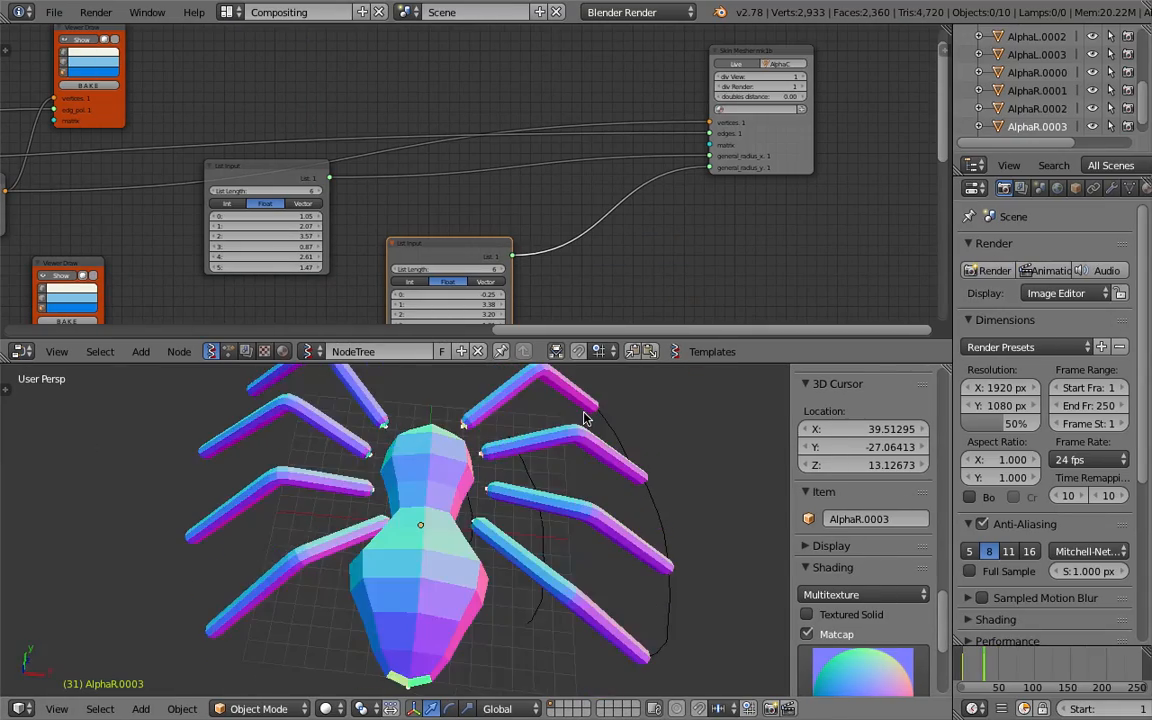
{"action": "middle_click_drag", "start_coordinate": [590, 588], "coordinate": [466, 376]}
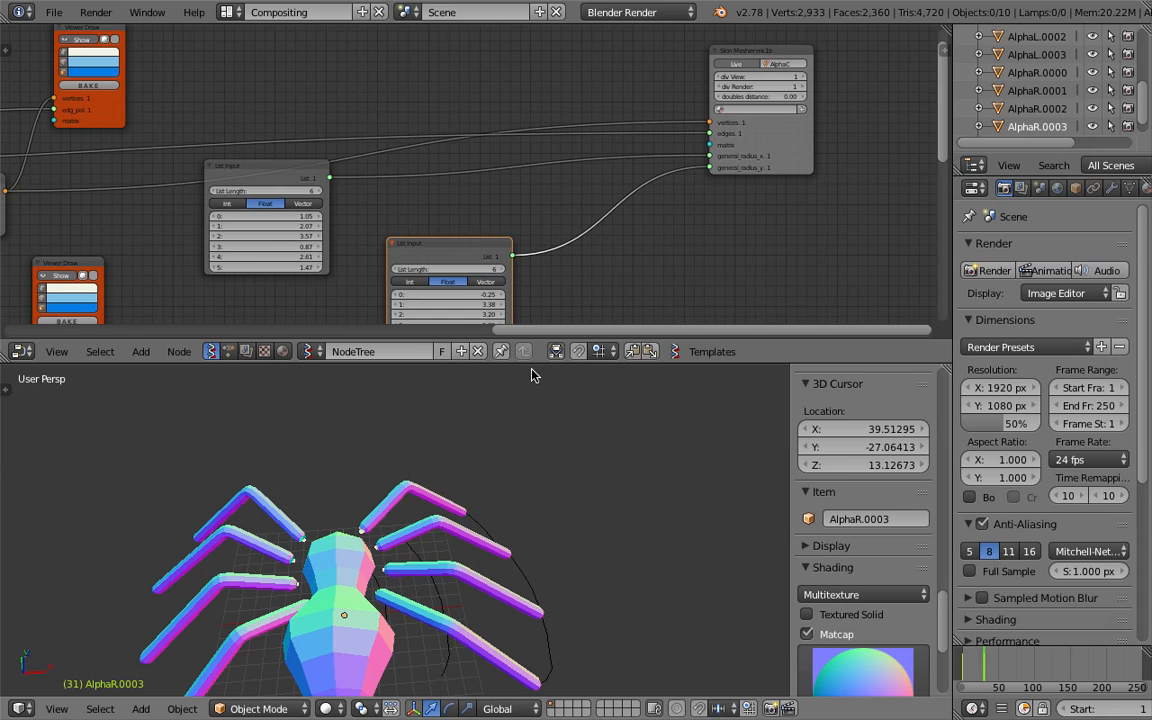
- Enlarge the 3D view and sketch a beetle-like bug with a split body, two feelers and side legs beside the model
{"action": "left_click_drag", "start_coordinate": [531, 363], "coordinate": [540, 244]}
{"action": "middle_click_drag", "start_coordinate": [571, 326], "coordinate": [342, 380], "text": "shift"}
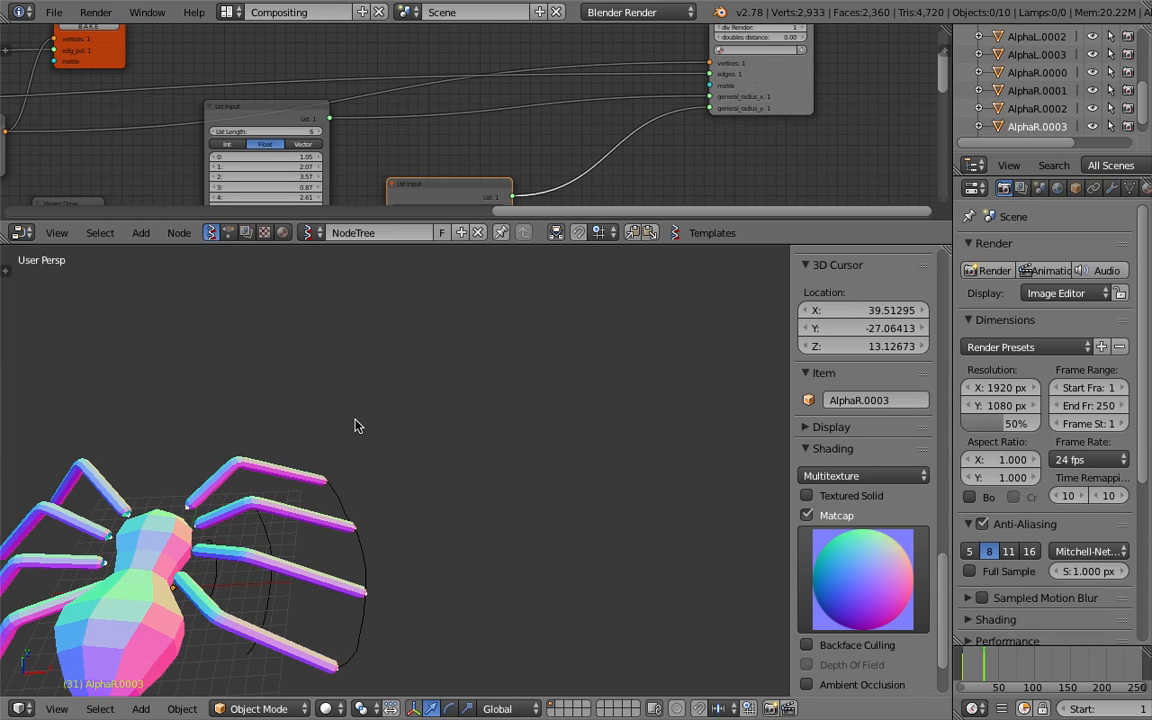
{"action": "middle_click_drag", "start_coordinate": [443, 449], "coordinate": [344, 439], "text": "shift"}
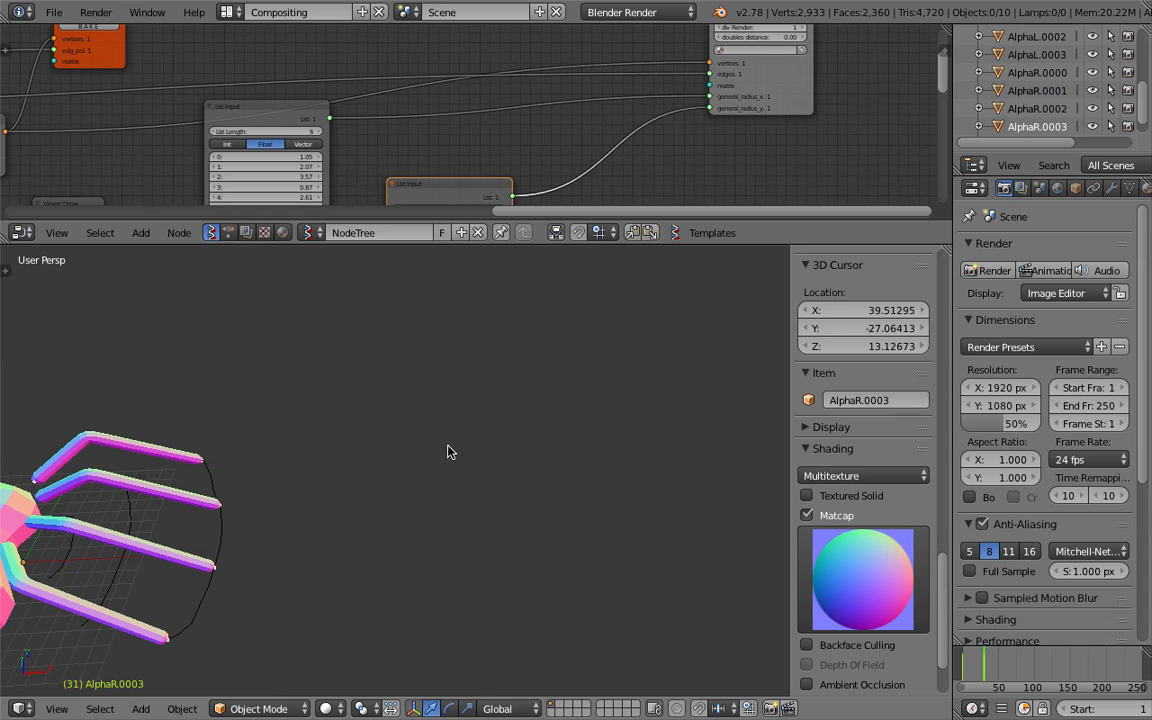
{"action": "mouse_move", "coordinate": [419, 455]}
{"action": "left_mouse_down"}
{"action": "mouse_move", "coordinate": [455, 527]}
{"action": "mouse_move", "coordinate": [478, 530]}
{"action": "mouse_move", "coordinate": [481, 450]}
{"action": "mouse_move", "coordinate": [440, 388]}
{"action": "mouse_move", "coordinate": [524, 468]}
{"action": "mouse_move", "coordinate": [490, 537]}
{"action": "left_mouse_up"}
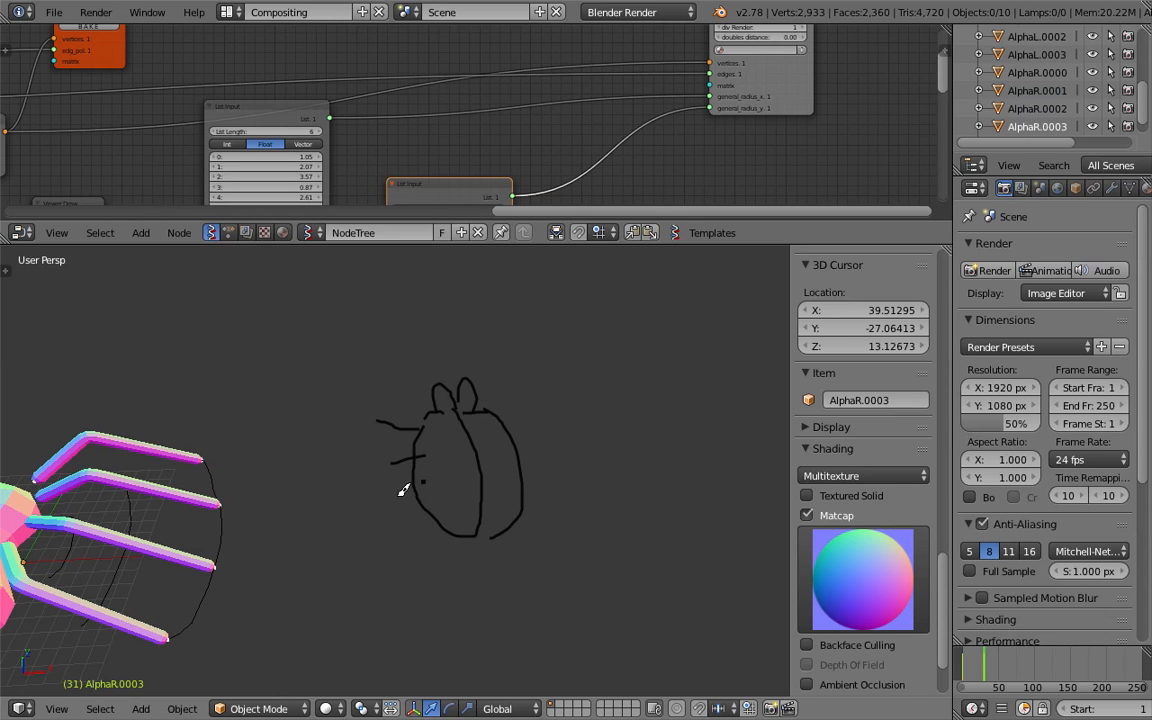
{"action": "left_click_drag", "start_coordinate": [514, 446], "coordinate": [564, 437]}
{"action": "mouse_move", "coordinate": [488, 458]}
{"action": "middle_mouse_down"}
{"action": "mouse_move", "coordinate": [229, 484]}
{"action": "mouse_move", "coordinate": [415, 439]}
{"action": "mouse_move", "coordinate": [364, 442]}
{"action": "mouse_move", "coordinate": [436, 416]}
{"action": "middle_mouse_up"}
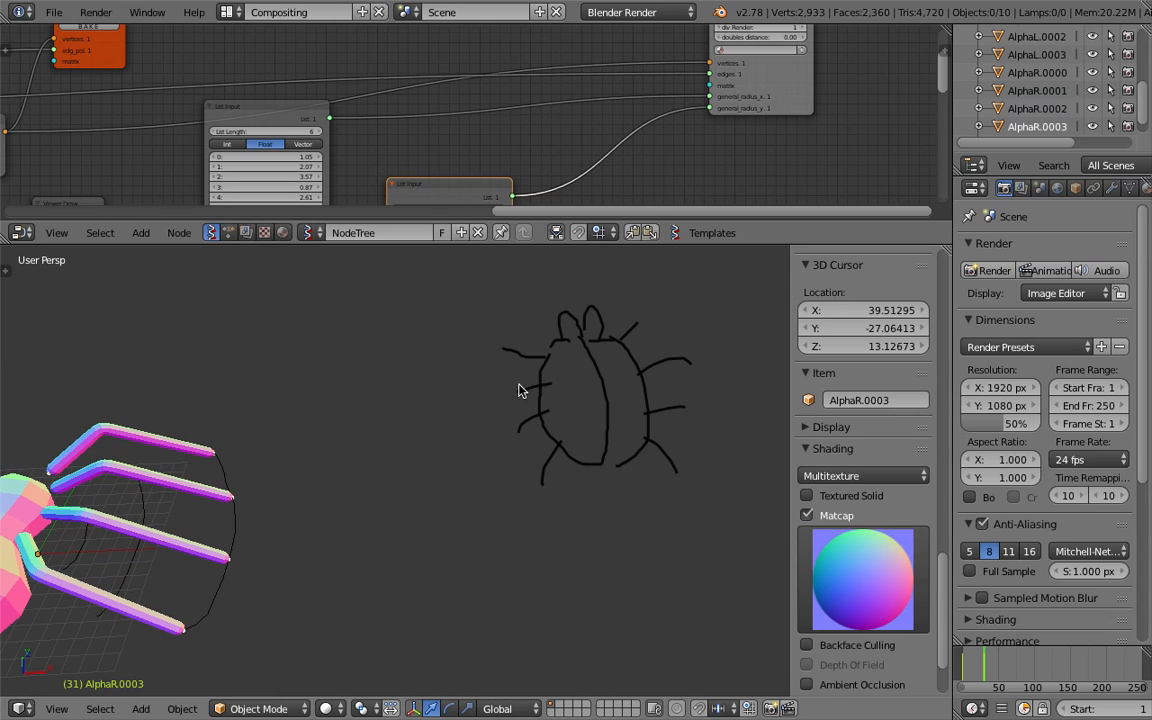
- Sketch a second, narrower bug with a split body, feelers and short legs next to the first one
{"action": "mouse_move", "coordinate": [589, 367]}
{"action": "middle_mouse_down"}
{"action": "mouse_move", "coordinate": [558, 401]}
{"action": "mouse_move", "coordinate": [465, 388]}
{"action": "middle_mouse_up"}
{"action": "mouse_move", "coordinate": [465, 388]}
{"action": "left_mouse_down"}
{"action": "mouse_move", "coordinate": [478, 496]}
{"action": "mouse_move", "coordinate": [514, 512]}
{"action": "mouse_move", "coordinate": [489, 378]}
{"action": "mouse_move", "coordinate": [491, 387]}
{"action": "mouse_move", "coordinate": [504, 372]}
{"action": "mouse_move", "coordinate": [536, 483]}
{"action": "mouse_move", "coordinate": [512, 542]}
{"action": "mouse_move", "coordinate": [470, 373]}
{"action": "mouse_move", "coordinate": [488, 378]}
{"action": "left_mouse_up"}
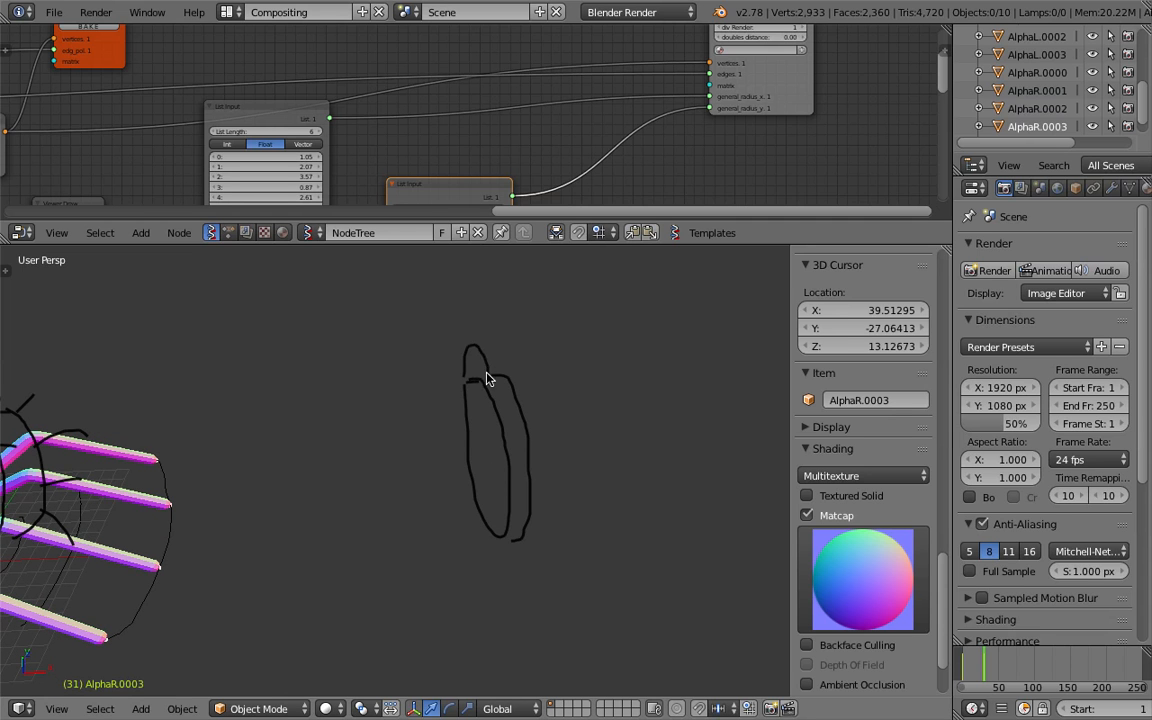
{"action": "left_click_drag", "start_coordinate": [468, 456], "coordinate": [432, 460]}
{"action": "left_click_drag", "start_coordinate": [486, 491], "coordinate": [455, 506]}
{"action": "left_click_drag", "start_coordinate": [522, 388], "coordinate": [555, 370]}
{"action": "left_click", "coordinate": [549, 461]}
- Enclose both bug sketches in a large oval and draw a single-line bug with short legs between them
{"action": "scroll", "coordinate": [475, 435], "scroll_direction": "down", "scroll_amount": 4}
{"action": "middle_click_drag", "start_coordinate": [473, 434], "coordinate": [489, 431]}
{"action": "mouse_move", "coordinate": [386, 355]}
{"action": "left_mouse_down"}
{"action": "mouse_move", "coordinate": [303, 391]}
{"action": "mouse_move", "coordinate": [607, 522]}
{"action": "mouse_move", "coordinate": [360, 373]}
{"action": "mouse_move", "coordinate": [328, 390]}
{"action": "left_mouse_up"}
{"action": "left_click_drag", "start_coordinate": [444, 395], "coordinate": [446, 452]}
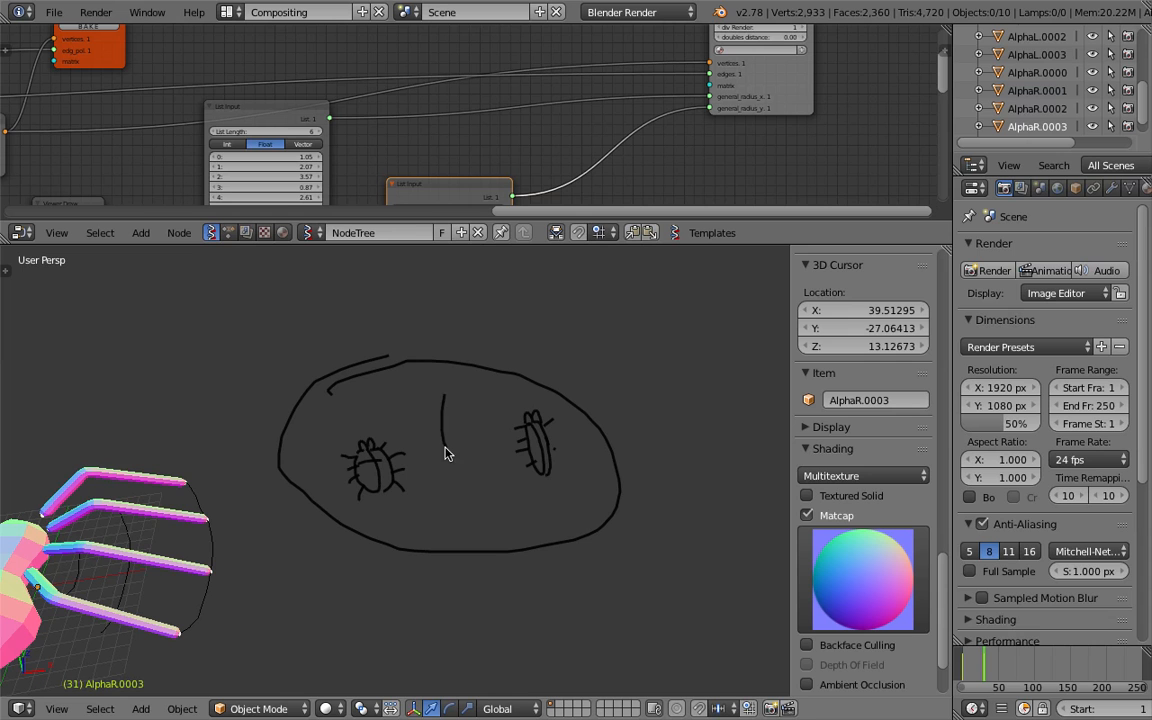
{"action": "left_click_drag", "start_coordinate": [464, 410], "coordinate": [480, 409]}
{"action": "left_click_drag", "start_coordinate": [467, 423], "coordinate": [500, 447]}
{"action": "left_click_drag", "start_coordinate": [400, 394], "coordinate": [410, 405]}
- Sketch a long, thin bug body with many short leg strokes above the large oval
{"action": "middle_click_drag", "start_coordinate": [415, 367], "coordinate": [413, 367]}
{"action": "mouse_move", "coordinate": [337, 334]}
{"action": "left_mouse_down"}
{"action": "mouse_move", "coordinate": [507, 326]}
{"action": "mouse_move", "coordinate": [355, 319]}
{"action": "mouse_move", "coordinate": [357, 333]}
{"action": "mouse_move", "coordinate": [499, 324]}
{"action": "mouse_move", "coordinate": [460, 307]}
{"action": "mouse_move", "coordinate": [341, 332]}
{"action": "mouse_move", "coordinate": [353, 298]}
{"action": "mouse_move", "coordinate": [379, 300]}
{"action": "left_mouse_up"}
{"action": "left_click_drag", "start_coordinate": [405, 298], "coordinate": [396, 310]}
{"action": "mouse_move", "coordinate": [413, 288]}
{"action": "left_mouse_down"}
{"action": "mouse_move", "coordinate": [409, 310]}
{"action": "mouse_move", "coordinate": [451, 295]}
{"action": "mouse_move", "coordinate": [467, 308]}
{"action": "left_mouse_up"}
{"action": "left_click_drag", "start_coordinate": [484, 302], "coordinate": [494, 335]}
{"action": "mouse_move", "coordinate": [480, 343]}
{"action": "left_mouse_down"}
{"action": "mouse_move", "coordinate": [447, 308]}
{"action": "mouse_move", "coordinate": [449, 349]}
{"action": "left_mouse_up"}
{"action": "left_click_drag", "start_coordinate": [430, 357], "coordinate": [423, 364]}
{"action": "left_click_drag", "start_coordinate": [383, 341], "coordinate": [383, 356]}
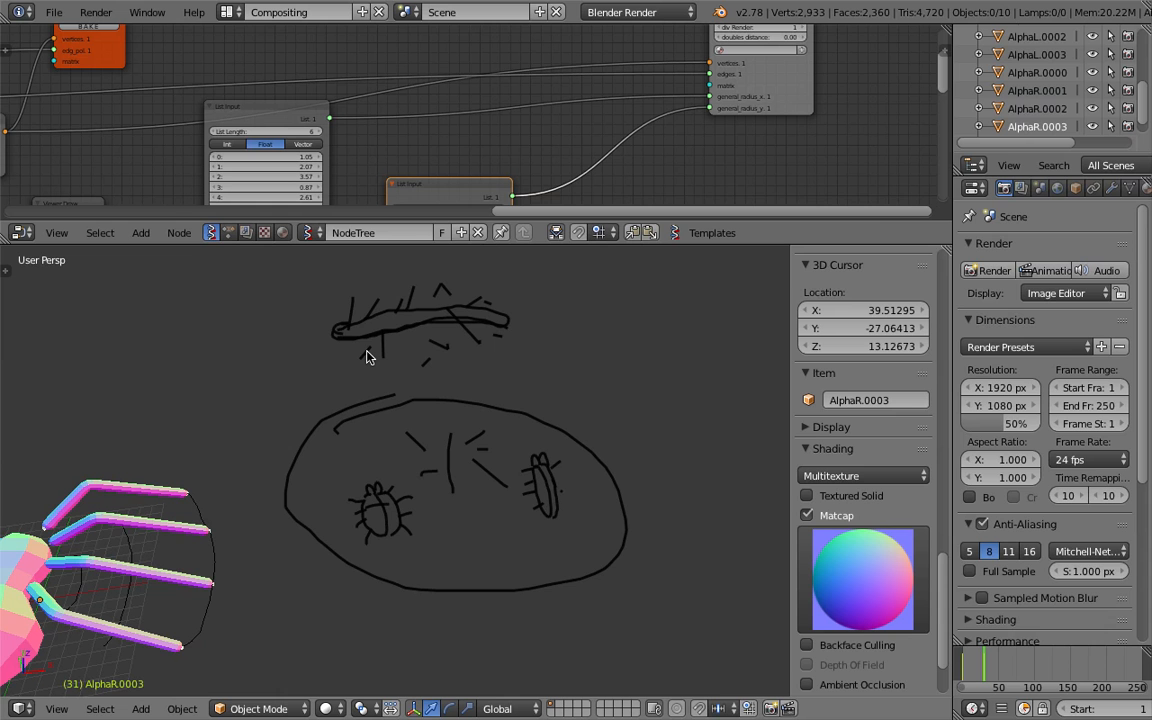
- Circle the 3D spider model and sketch a small round bug with legs and an arrow pointing toward the circle
{"action": "mouse_move", "coordinate": [367, 354]}
{"action": "middle_mouse_down"}
{"action": "mouse_move", "coordinate": [319, 424]}
{"action": "mouse_move", "coordinate": [380, 427]}
{"action": "mouse_move", "coordinate": [396, 409]}
{"action": "mouse_move", "coordinate": [468, 440]}
{"action": "mouse_move", "coordinate": [330, 390]}
{"action": "middle_mouse_up"}
{"action": "mouse_move", "coordinate": [300, 370]}
{"action": "left_mouse_down"}
{"action": "mouse_move", "coordinate": [226, 450]}
{"action": "mouse_move", "coordinate": [488, 576]}
{"action": "mouse_move", "coordinate": [495, 370]}
{"action": "mouse_move", "coordinate": [316, 356]}
{"action": "left_mouse_up"}
{"action": "left_click_drag", "start_coordinate": [591, 331], "coordinate": [556, 382]}
{"action": "left_click_drag", "start_coordinate": [553, 358], "coordinate": [573, 374]}
{"action": "mouse_move", "coordinate": [648, 300]}
{"action": "left_mouse_down"}
{"action": "mouse_move", "coordinate": [629, 313]}
{"action": "mouse_move", "coordinate": [648, 304]}
{"action": "mouse_move", "coordinate": [607, 289]}
{"action": "left_mouse_up"}
{"action": "mouse_move", "coordinate": [622, 319]}
{"action": "left_mouse_down"}
{"action": "mouse_move", "coordinate": [607, 330]}
{"action": "mouse_move", "coordinate": [631, 357]}
{"action": "left_mouse_up"}
{"action": "mouse_move", "coordinate": [657, 345]}
{"action": "left_mouse_down"}
{"action": "mouse_move", "coordinate": [657, 361]}
{"action": "mouse_move", "coordinate": [681, 329]}
{"action": "left_mouse_up"}
{"action": "left_click_drag", "start_coordinate": [665, 316], "coordinate": [670, 306]}
{"action": "left_click", "coordinate": [668, 271]}
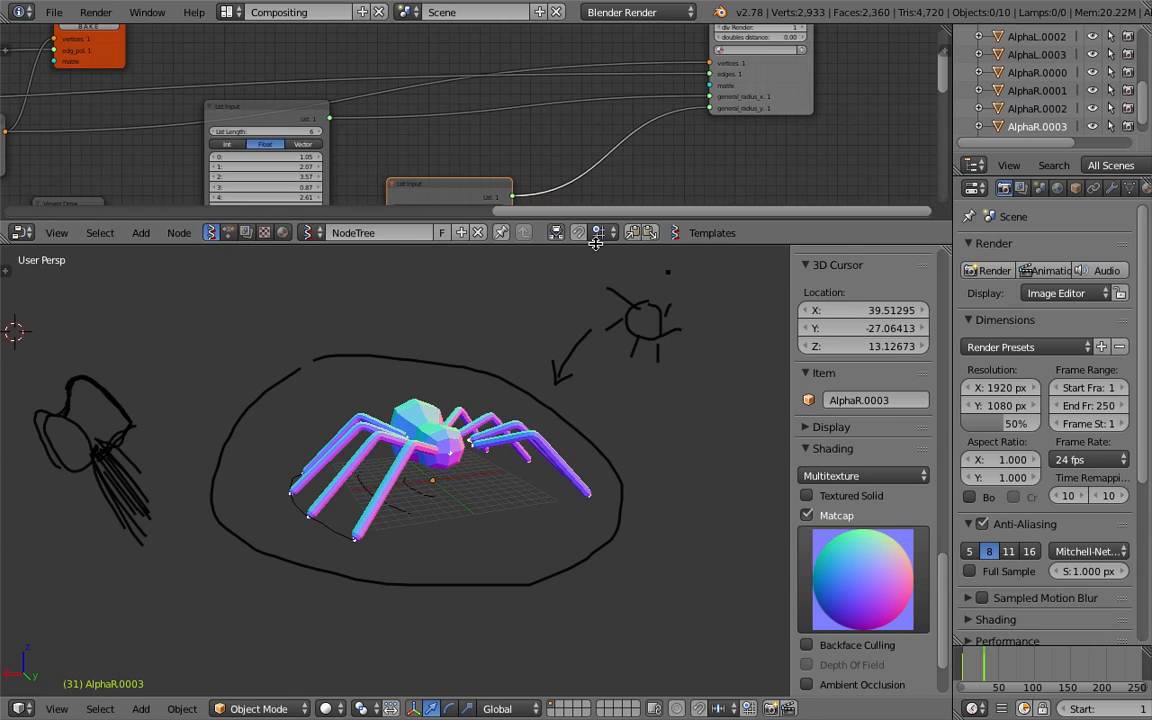
- Enlarge the node editor to show the entire spider node network
{"action": "left_click_drag", "start_coordinate": [595, 243], "coordinate": [595, 537]}
{"action": "scroll", "coordinate": [488, 333], "scroll_direction": "down", "scroll_amount": 4}
{"action": "middle_click_drag", "start_coordinate": [488, 333], "coordinate": [487, 286]}
{"action": "scroll", "coordinate": [487, 286], "scroll_direction": "down", "scroll_amount": 2}
{"action": "middle_click_drag", "start_coordinate": [438, 388], "coordinate": [497, 358]}
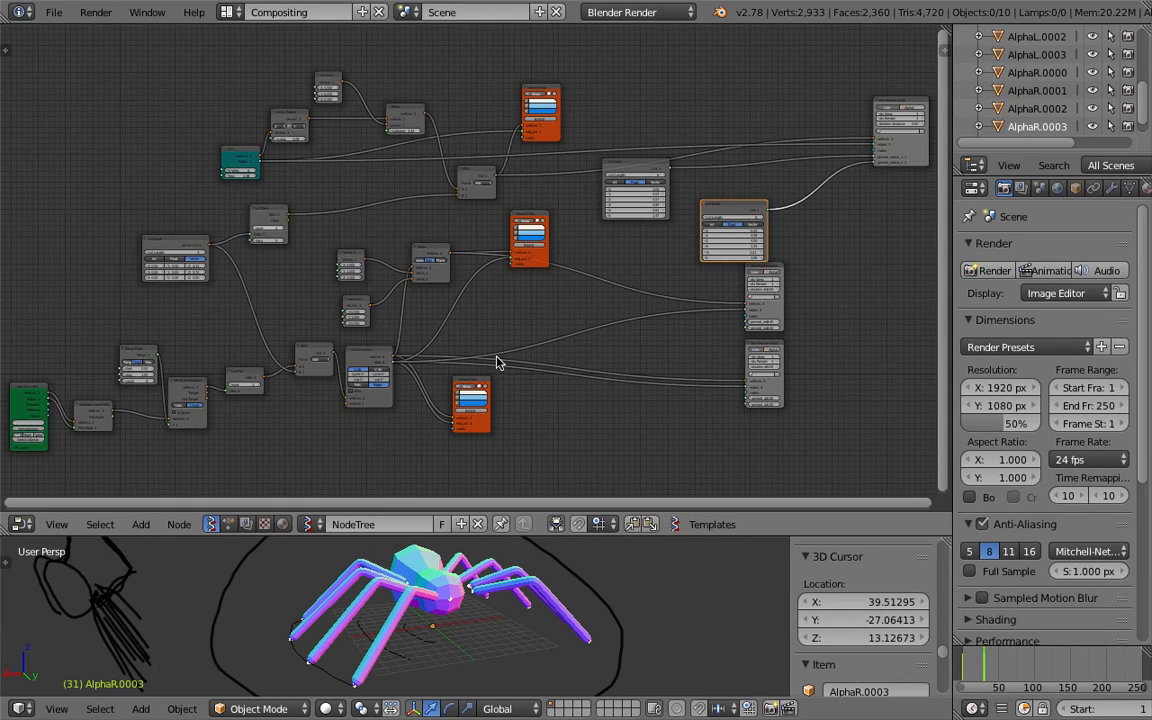
- Enlarge the 3D view and sketch a segmented leg curving downward beside the circled spider
{"action": "left_click_drag", "start_coordinate": [620, 516], "coordinate": [620, 268]}
{"action": "middle_click_drag", "start_coordinate": [640, 432], "coordinate": [479, 438], "text": "shift"}
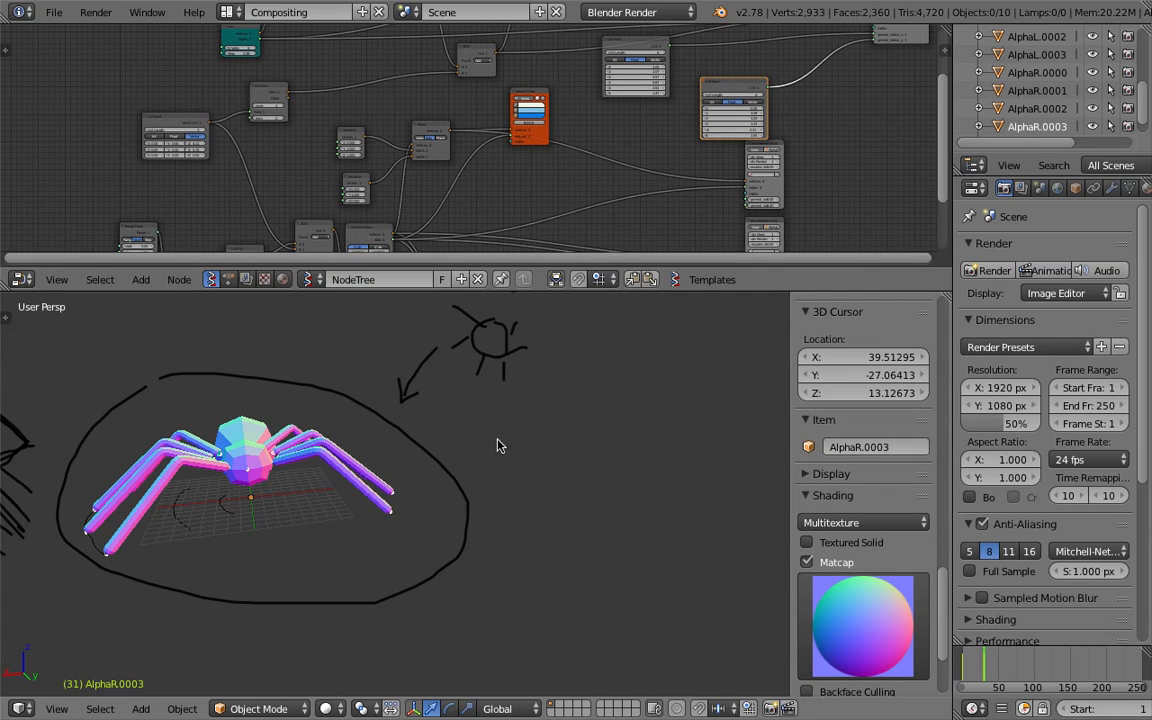
{"action": "left_click_drag", "start_coordinate": [500, 440], "coordinate": [582, 421]}
{"action": "mouse_move", "coordinate": [591, 426]}
{"action": "left_mouse_down"}
{"action": "mouse_move", "coordinate": [642, 464]}
{"action": "mouse_move", "coordinate": [677, 530]}
{"action": "left_mouse_up"}
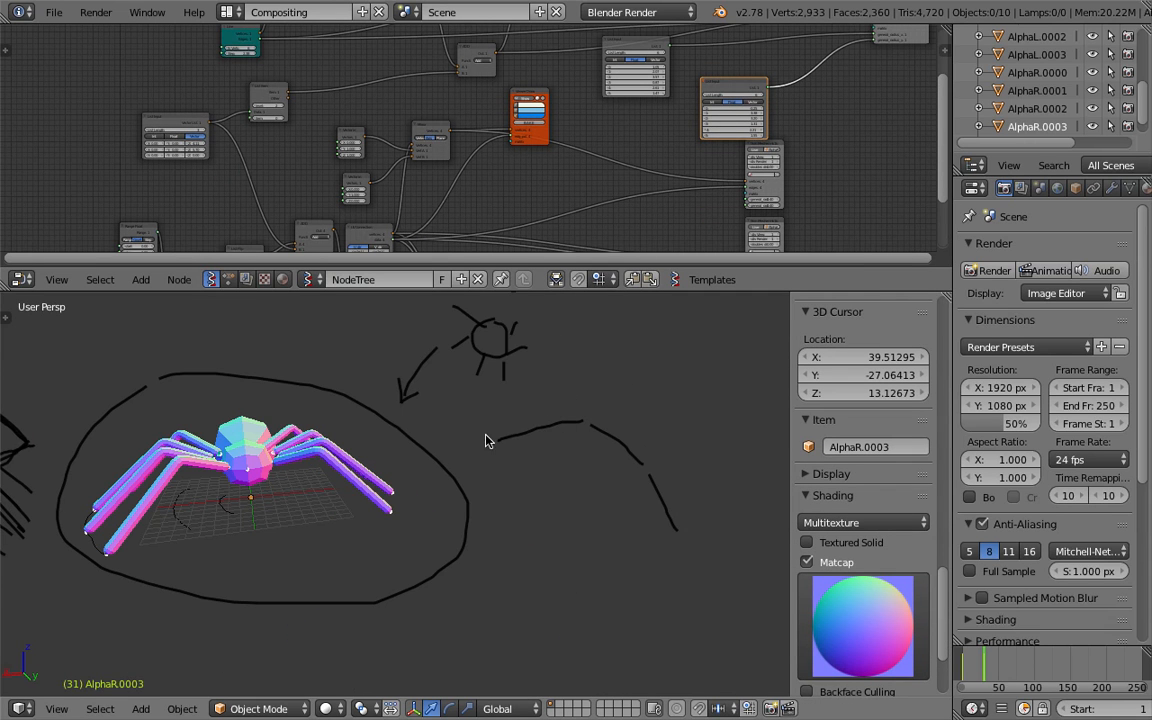
{"action": "mouse_move", "coordinate": [505, 437]}
{"action": "left_mouse_down"}
{"action": "mouse_move", "coordinate": [566, 430]}
{"action": "mouse_move", "coordinate": [674, 500]}
{"action": "mouse_move", "coordinate": [679, 491]}
{"action": "mouse_move", "coordinate": [532, 411]}
{"action": "mouse_move", "coordinate": [494, 444]}
{"action": "left_mouse_up"}
{"action": "mouse_move", "coordinate": [662, 374]}
{"action": "left_mouse_down"}
{"action": "mouse_move", "coordinate": [664, 334]}
{"action": "mouse_move", "coordinate": [699, 437]}
{"action": "left_mouse_up"}
- Resize the editors to inspect the spider's body and legs together with the node network
{"action": "mouse_move", "coordinate": [321, 501]}
{"action": "middle_mouse_down"}
{"action": "mouse_move", "coordinate": [378, 481]}
{"action": "mouse_move", "coordinate": [563, 478]}
{"action": "mouse_move", "coordinate": [405, 520]}
{"action": "mouse_move", "coordinate": [365, 480]}
{"action": "mouse_move", "coordinate": [255, 509]}
{"action": "mouse_move", "coordinate": [368, 493]}
{"action": "mouse_move", "coordinate": [243, 482]}
{"action": "mouse_move", "coordinate": [598, 470]}
{"action": "middle_mouse_up"}
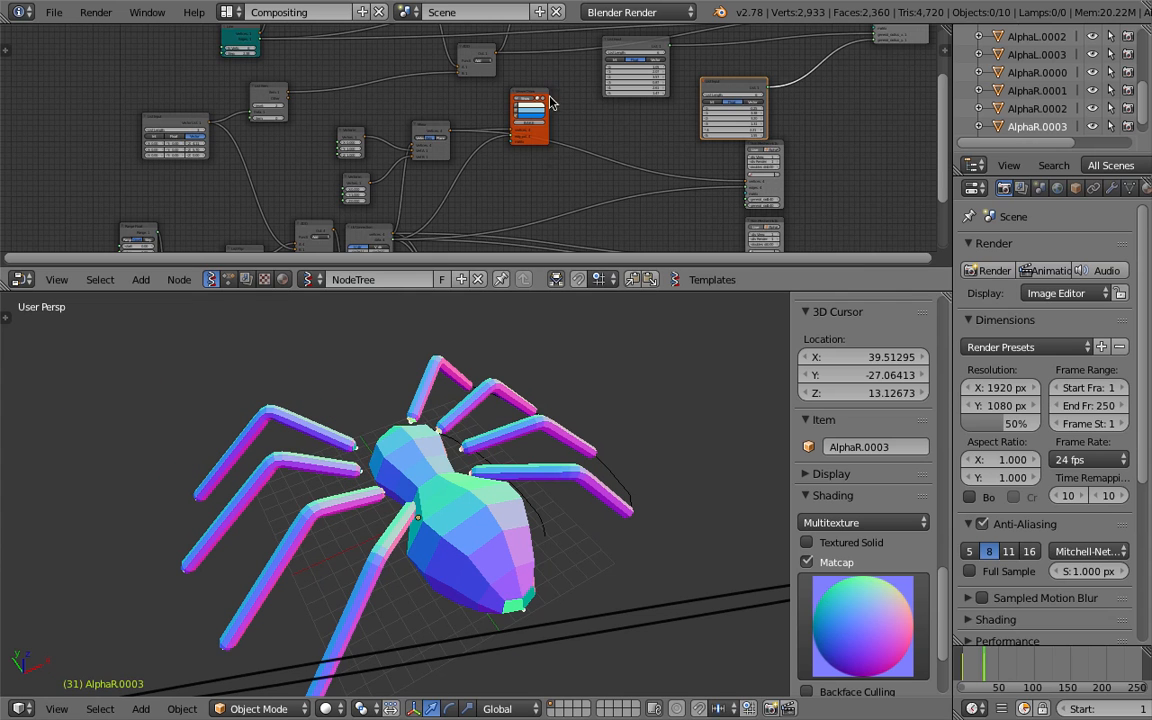
{"action": "scroll", "coordinate": [547, 120], "scroll_direction": "down", "scroll_amount": 5}
{"action": "middle_click_drag", "start_coordinate": [545, 136], "coordinate": [541, 126]}
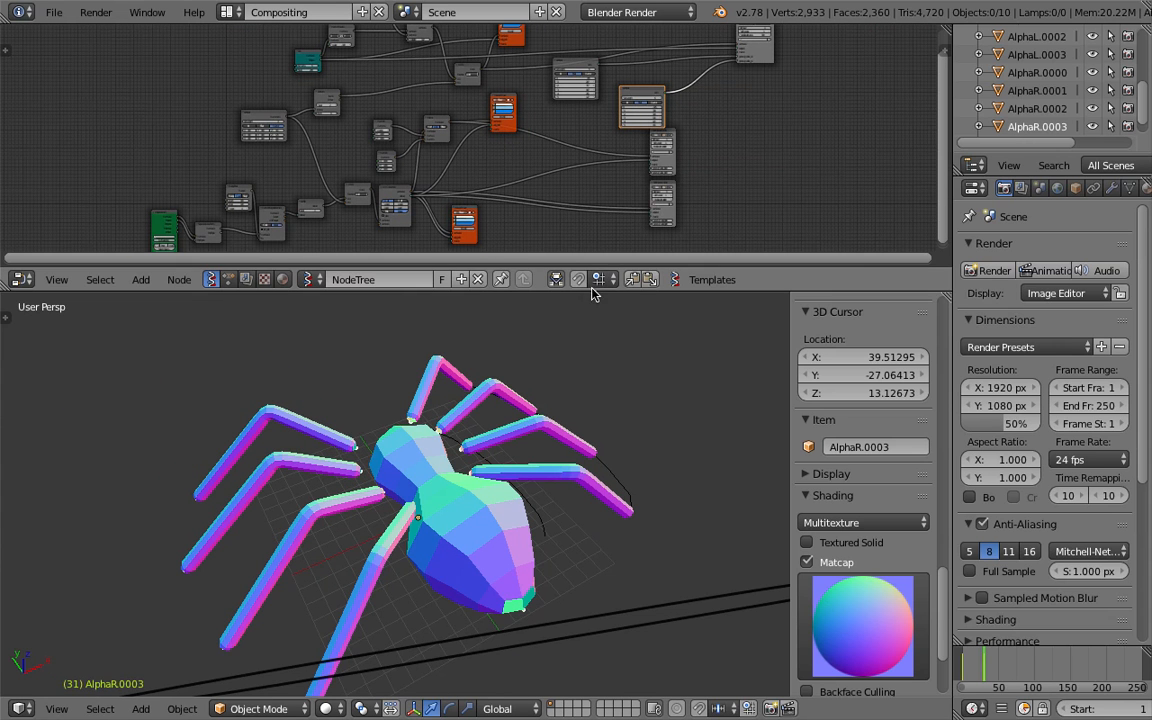
{"action": "left_click_drag", "start_coordinate": [596, 289], "coordinate": [565, 361]}
{"action": "scroll", "coordinate": [500, 200], "scroll_direction": "up", "scroll_amount": 3}
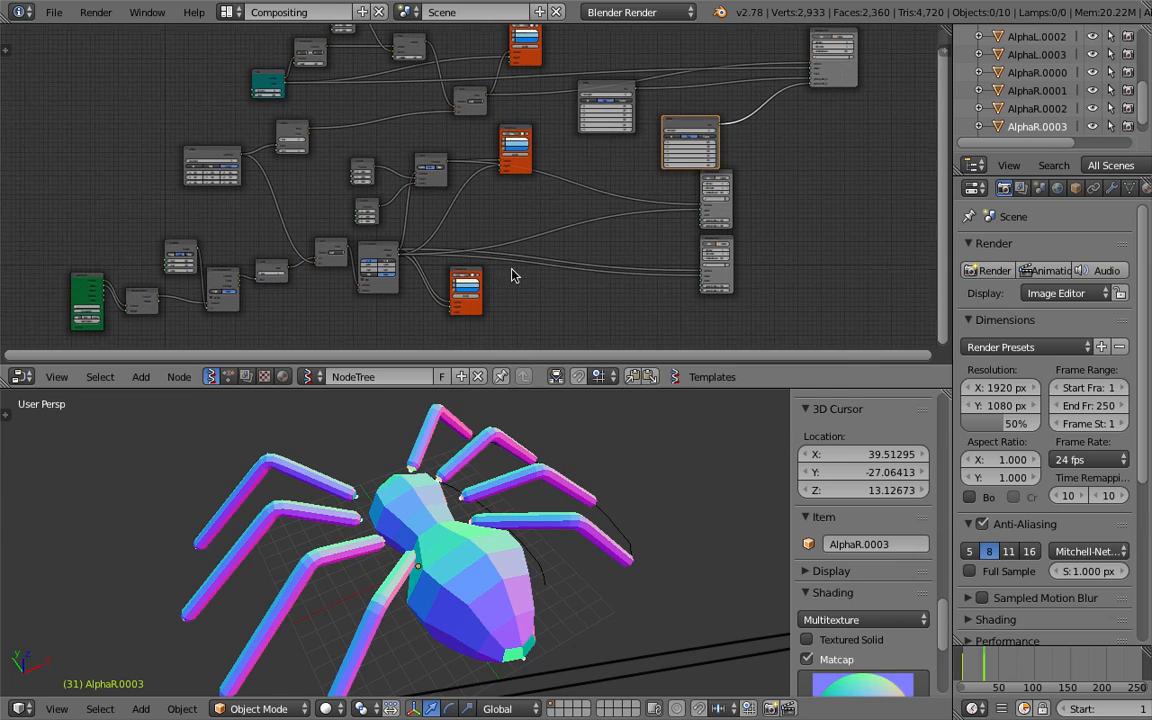
{"action": "middle_click_drag", "start_coordinate": [330, 480], "coordinate": [97, 493]}
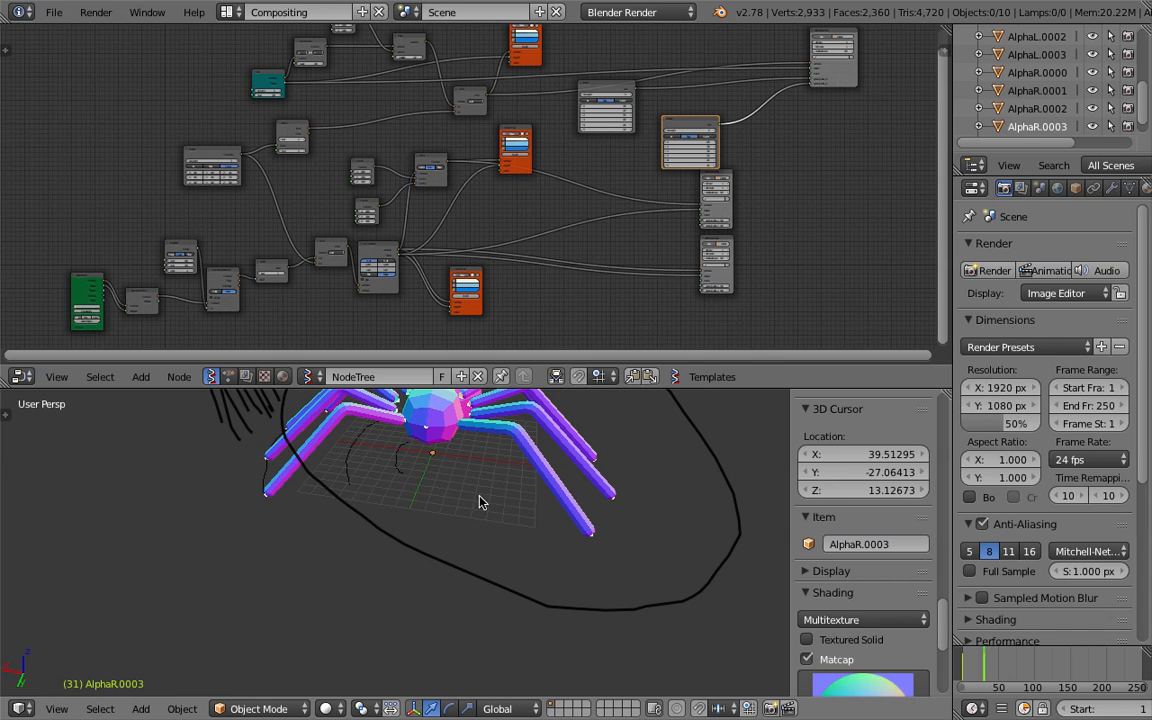
- Remove the Color entry from GP_Palette in the Grease Pencil colors to clear the explanatory sketches
{"action": "middle_click_drag", "start_coordinate": [479, 501], "coordinate": [570, 454]}
{"action": "scroll", "coordinate": [848, 571], "scroll_direction": "down", "scroll_amount": 5}
{"action": "scroll", "coordinate": [818, 512], "scroll_direction": "up", "scroll_amount": 2}
{"action": "left_click", "coordinate": [833, 446]}
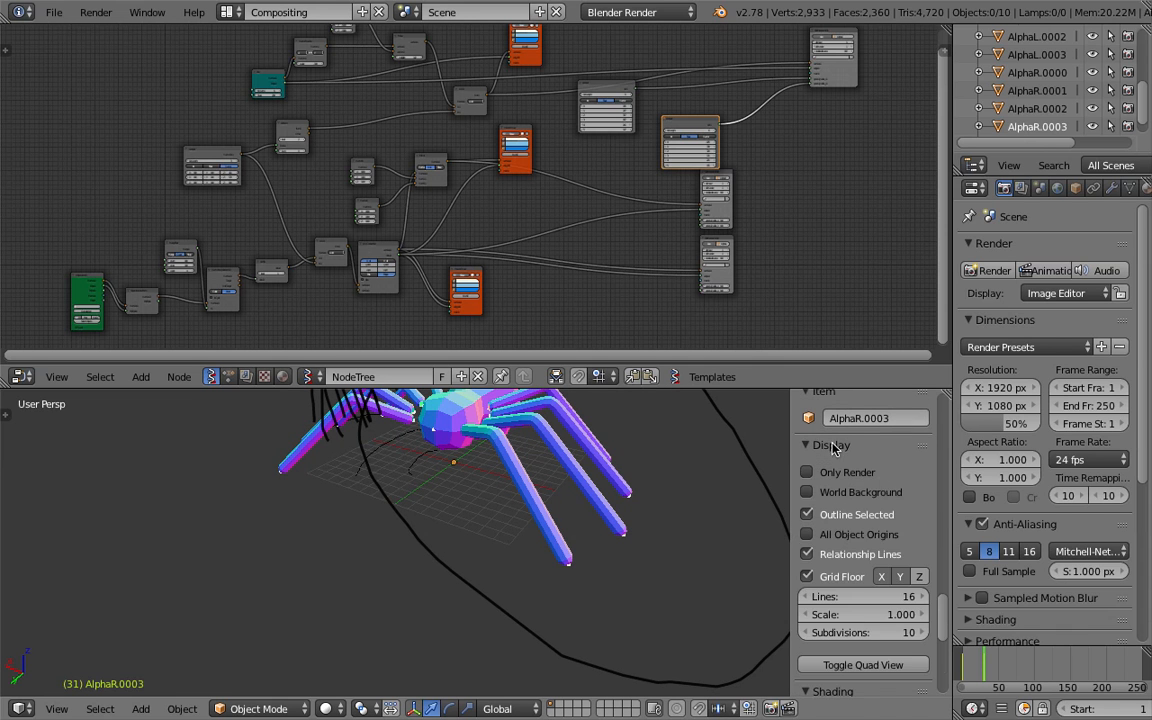
{"action": "scroll", "coordinate": [900, 606], "scroll_direction": "down", "scroll_amount": 3}
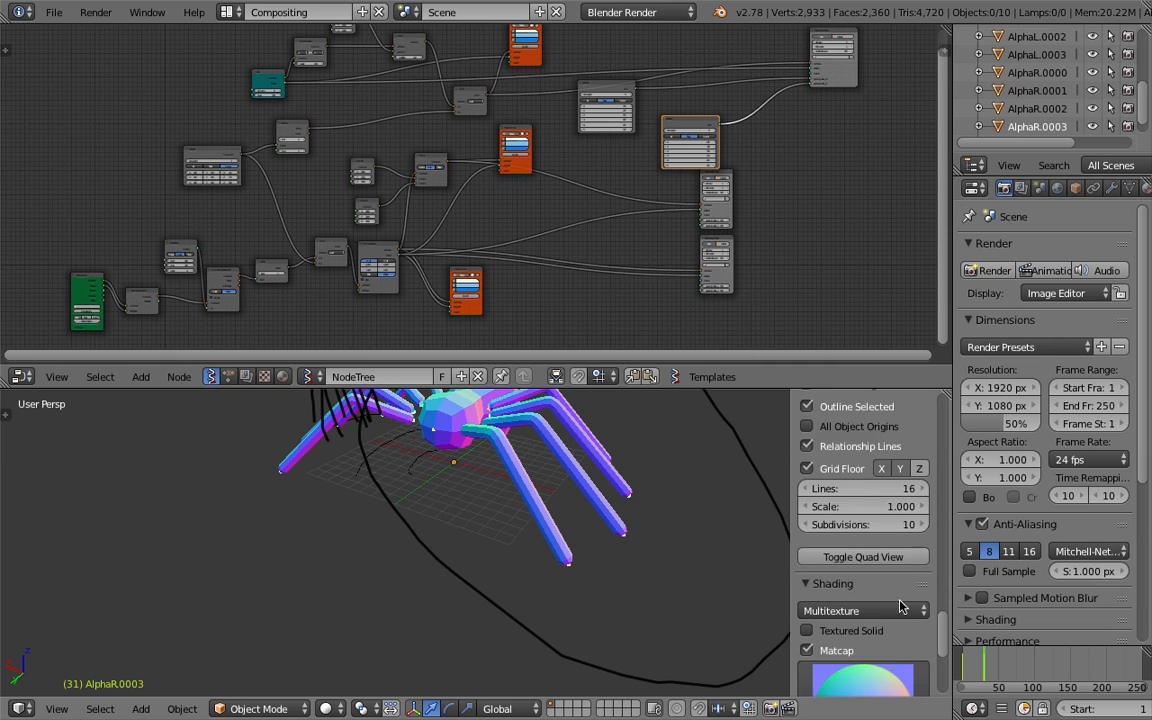
{"action": "scroll", "coordinate": [900, 606], "scroll_direction": "down", "scroll_amount": 2}
{"action": "scroll", "coordinate": [853, 590], "scroll_direction": "down", "scroll_amount": 5}
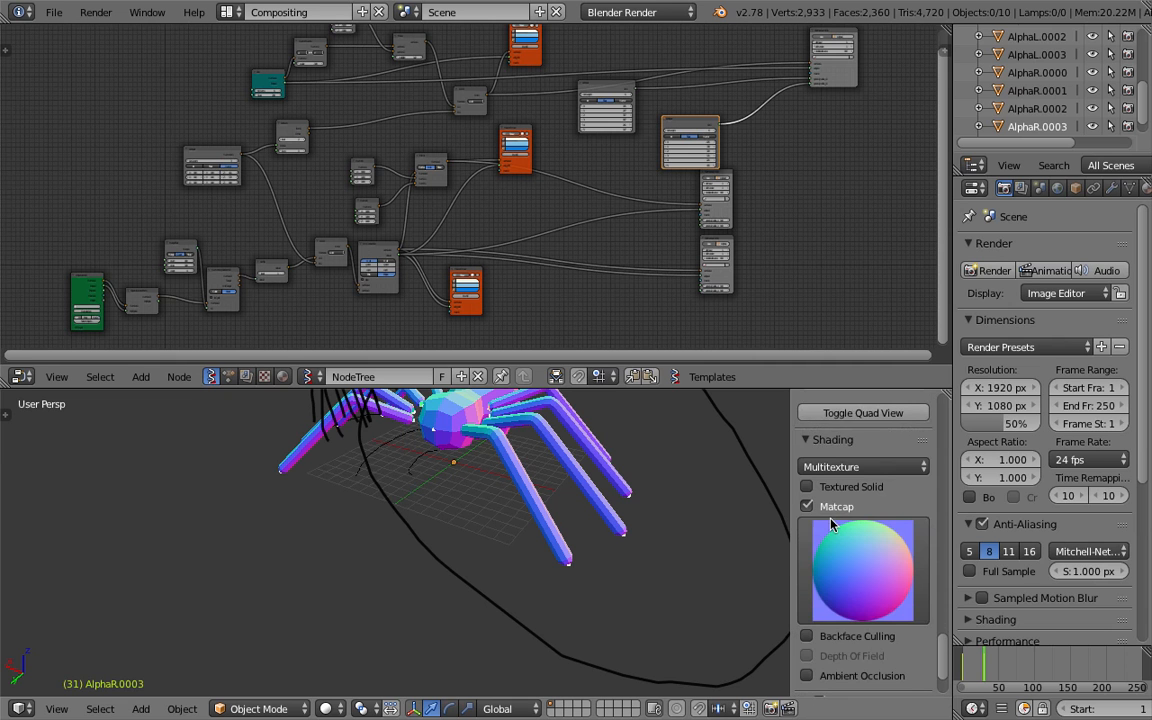
{"action": "scroll", "coordinate": [872, 578], "scroll_direction": "up", "scroll_amount": 5}
{"action": "scroll", "coordinate": [872, 578], "scroll_direction": "up", "scroll_amount": 16}
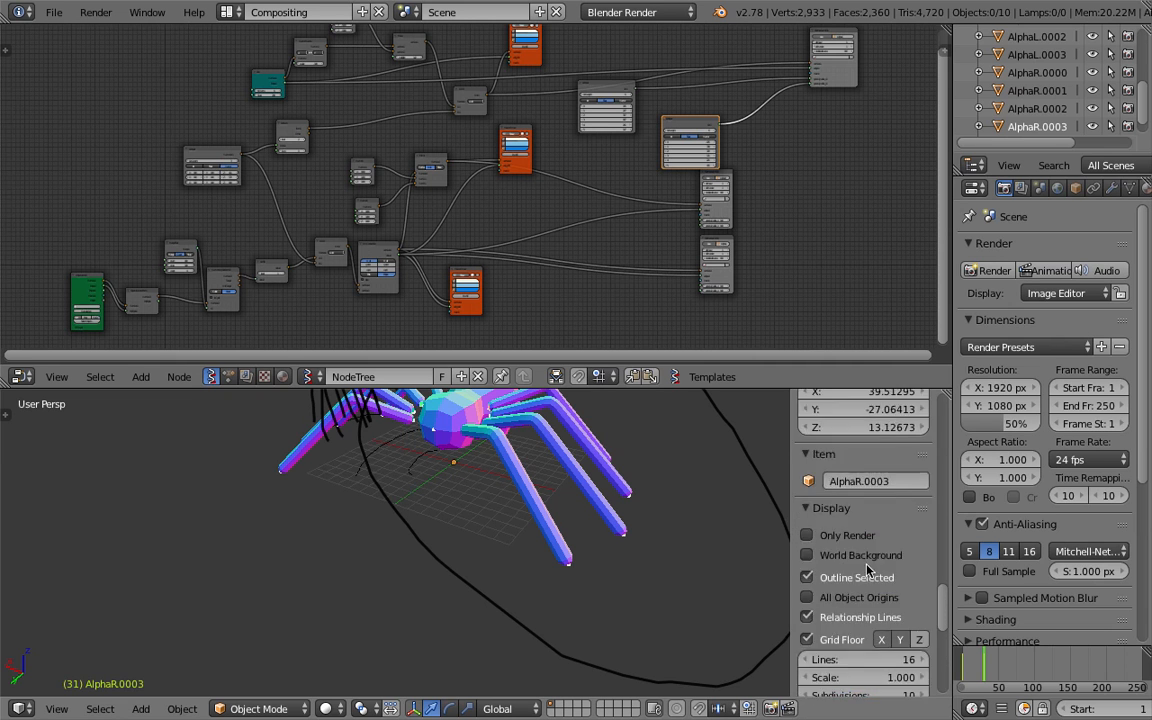
{"action": "scroll", "coordinate": [843, 541], "scroll_direction": "up", "scroll_amount": 4}
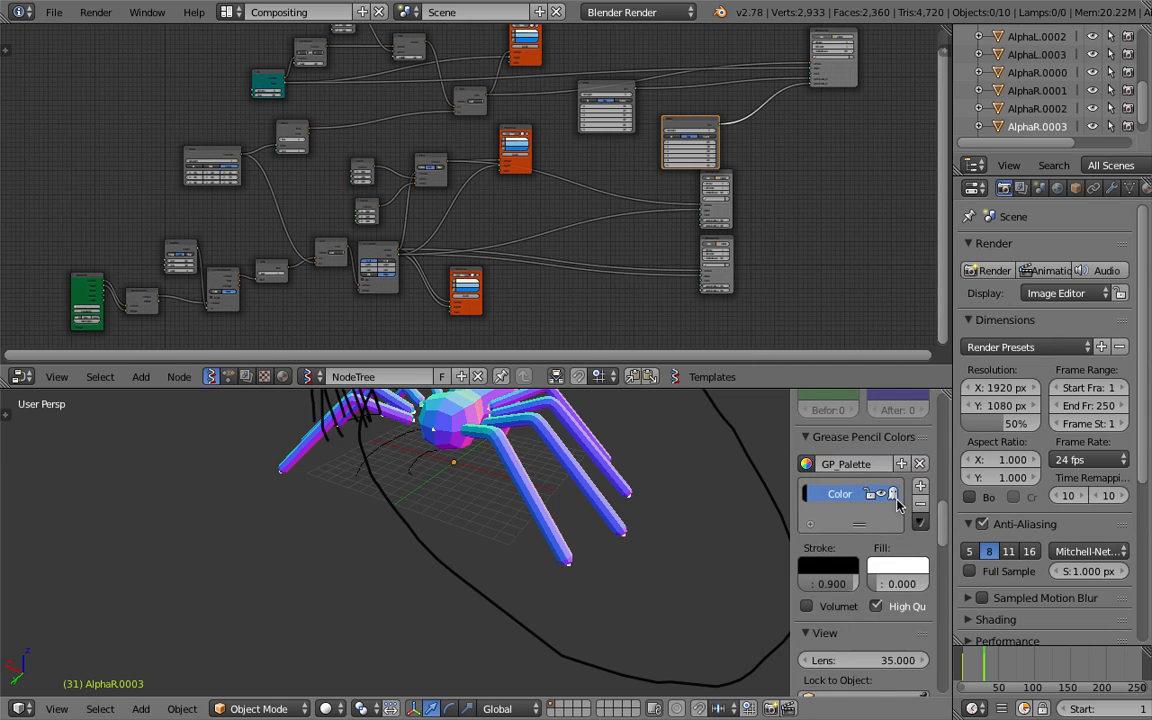
{"action": "left_click", "coordinate": [920, 503]}
- Hide the 3D view's properties sidebar and enlarge the viewport around the spider
{"action": "left_click_drag", "start_coordinate": [741, 388], "coordinate": [730, 244]}
{"action": "middle_click_drag", "start_coordinate": [568, 360], "coordinate": [676, 396]}
{"action": "key", "text": "n"}
{"action": "middle_click_drag", "start_coordinate": [920, 360], "coordinate": [700, 270]}
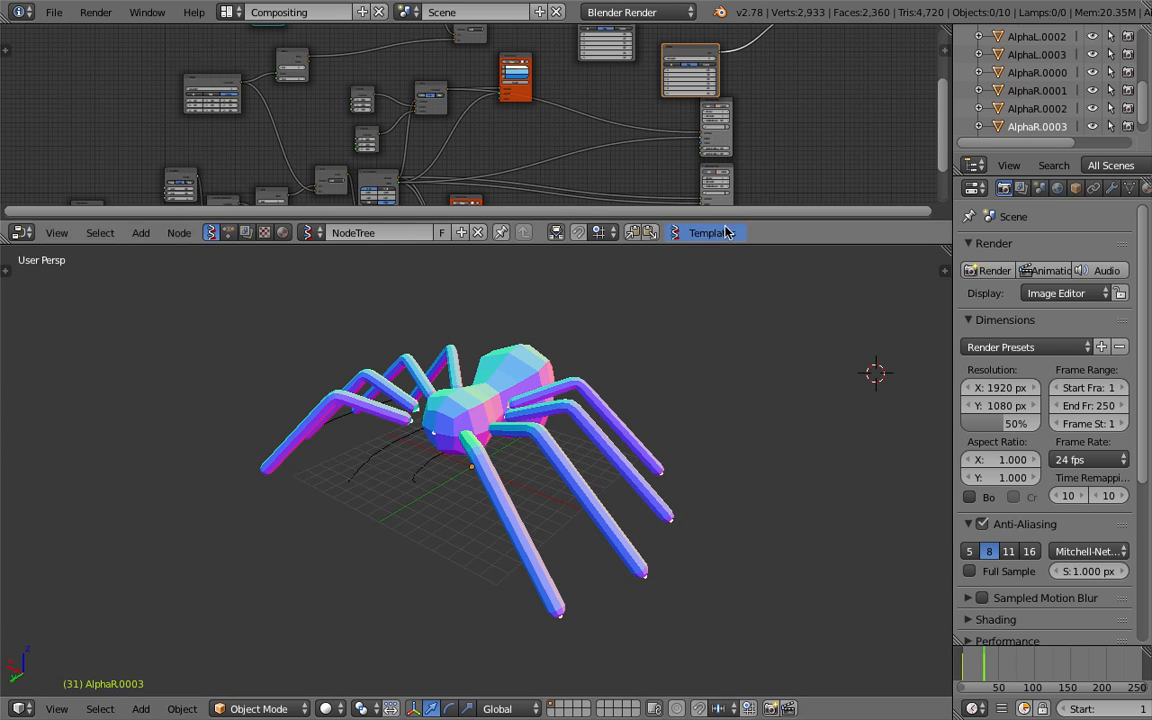
{"action": "left_click_drag", "start_coordinate": [735, 213], "coordinate": [700, 124]}
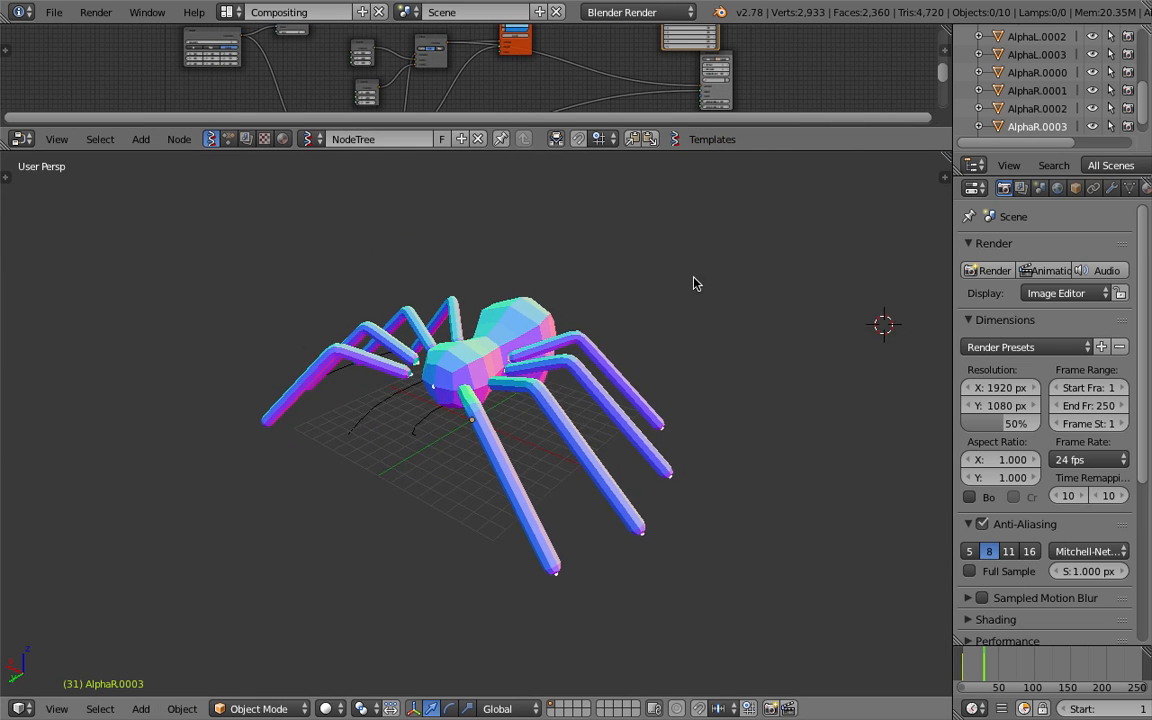